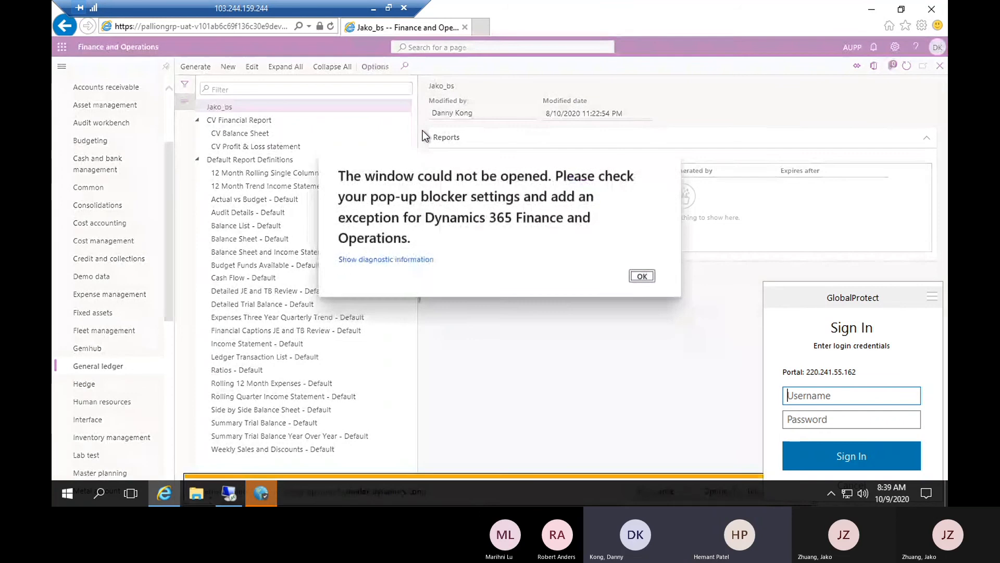
Try to open the CV Balance Sheet report under CV Financial Report for editing
click(641, 278)
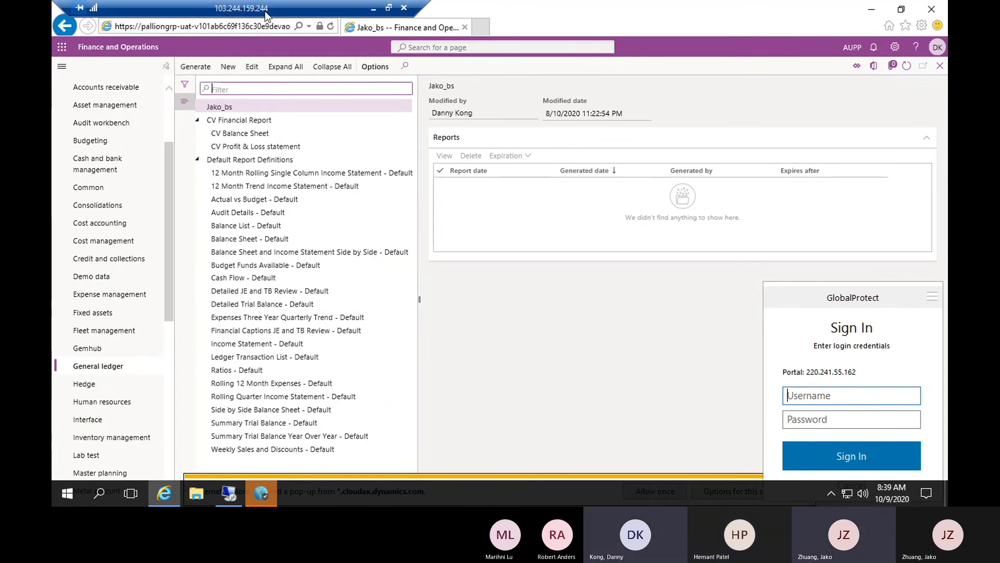
drag(266, 9, 599, 17)
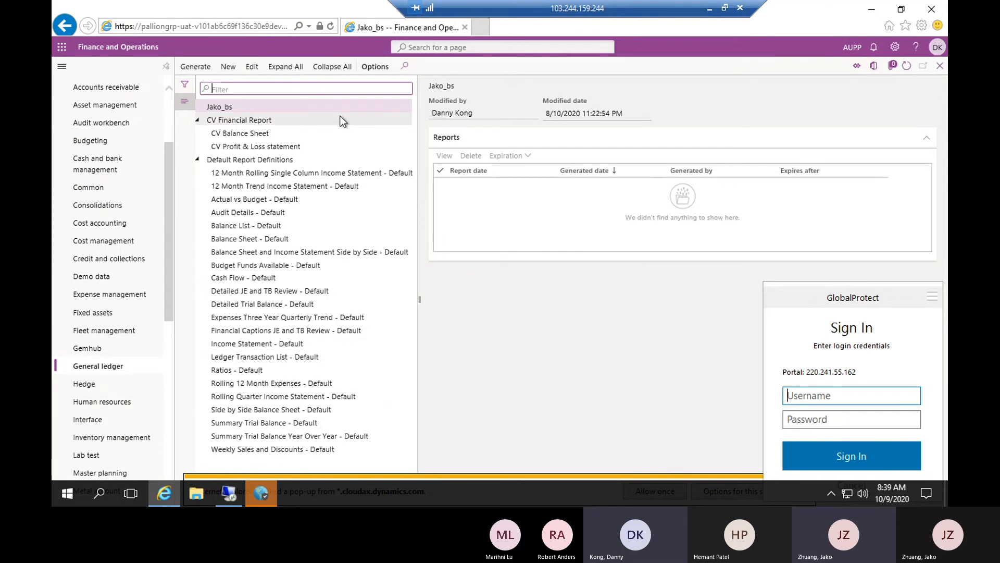
click(264, 117)
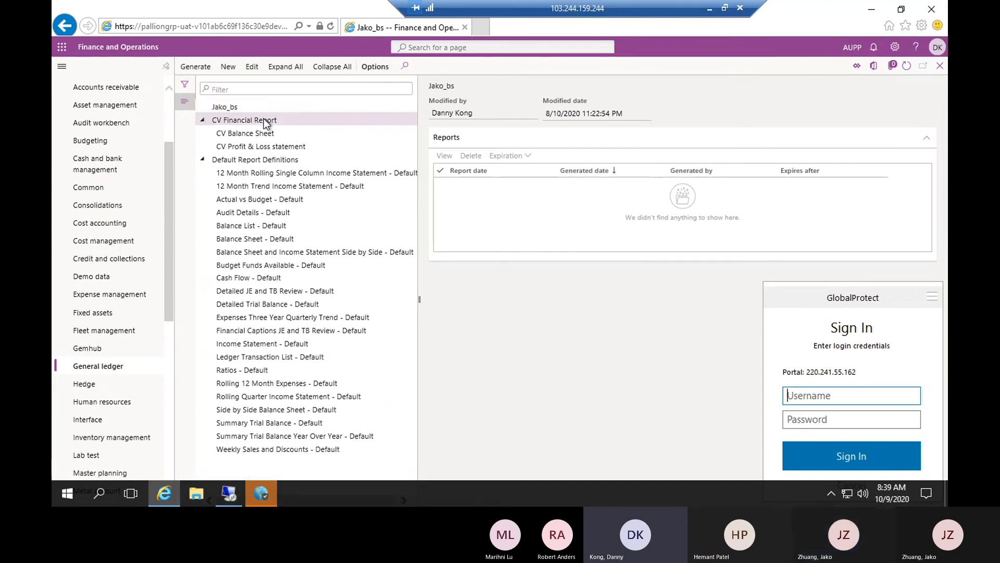
click(250, 67)
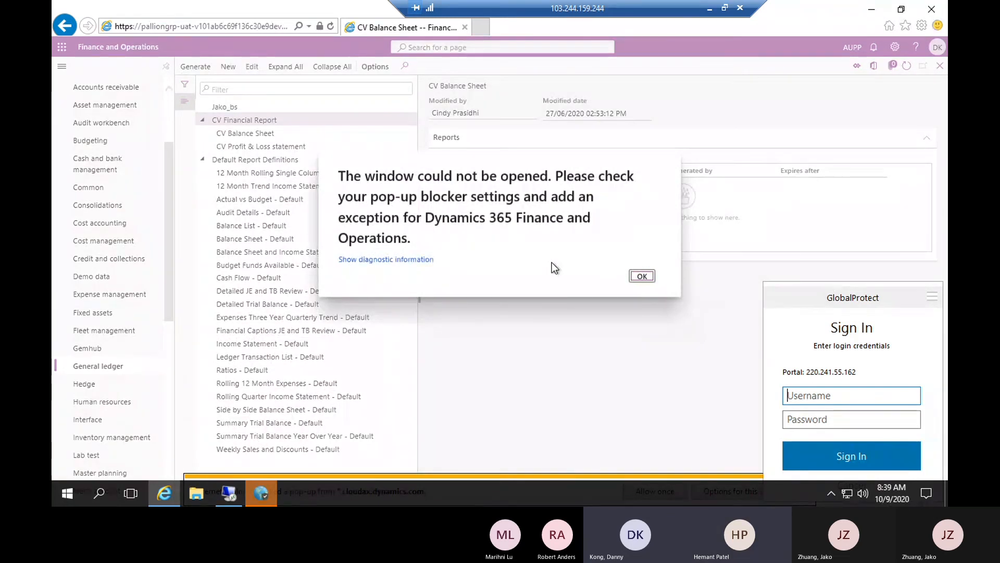
click(642, 277)
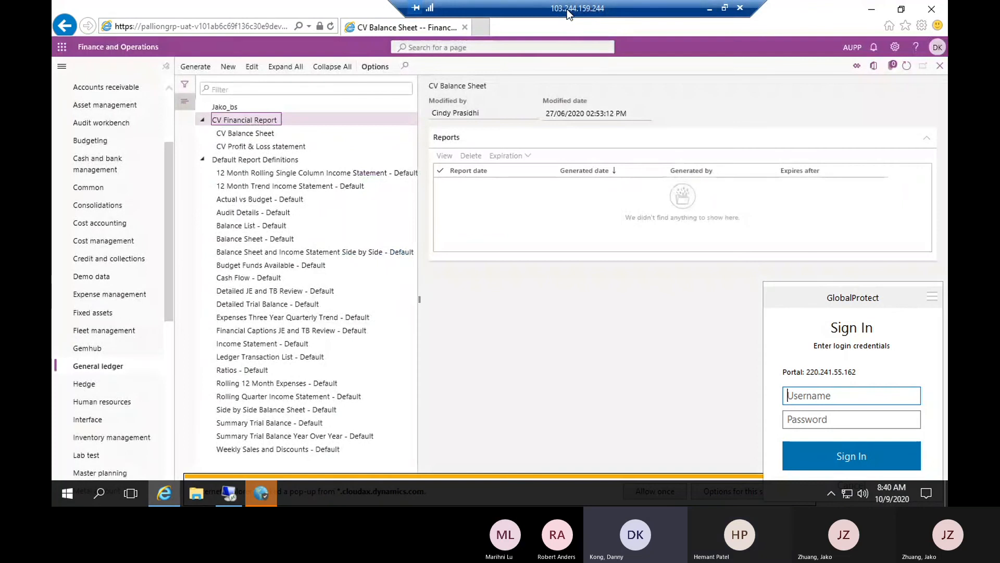
drag(567, 8, 381, 10)
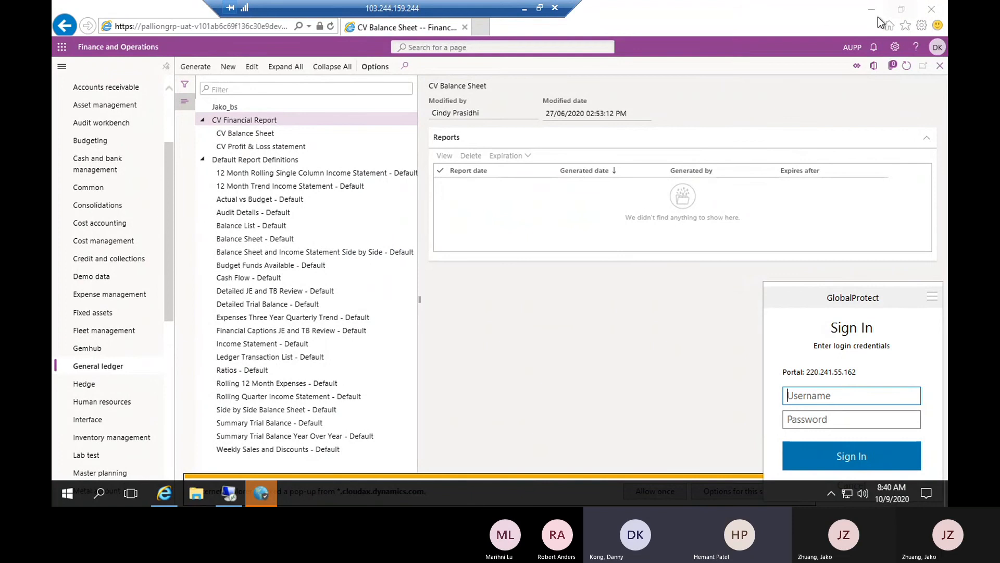
Allow the blocked pop-ups from *.cloudax.dynamics.com in the browser
click(900, 11)
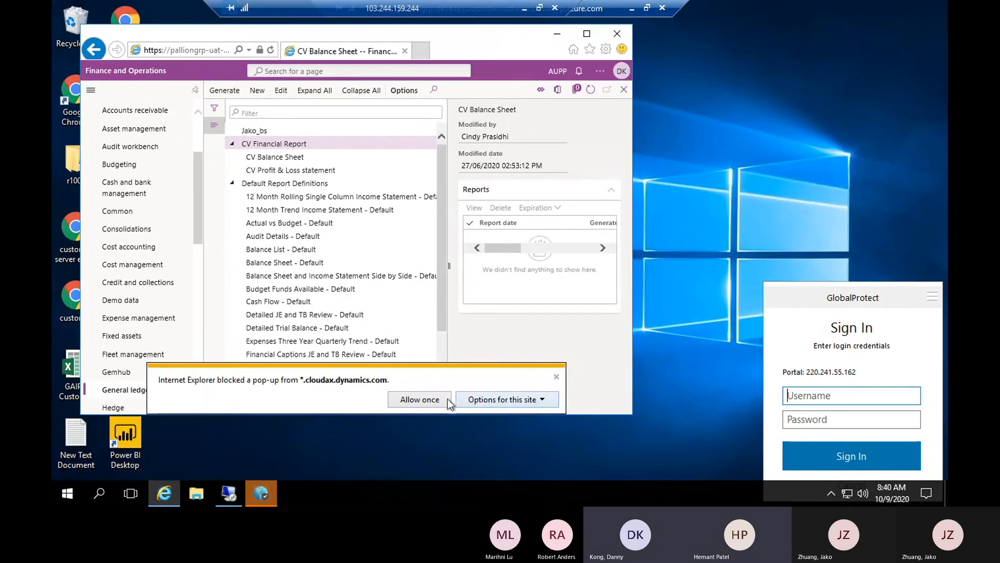
click(500, 400)
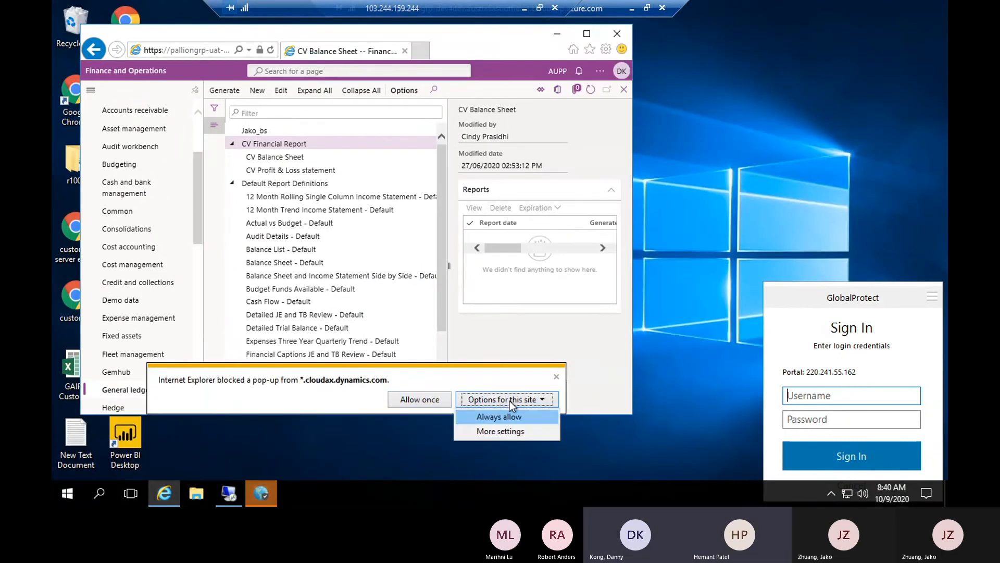
click(505, 416)
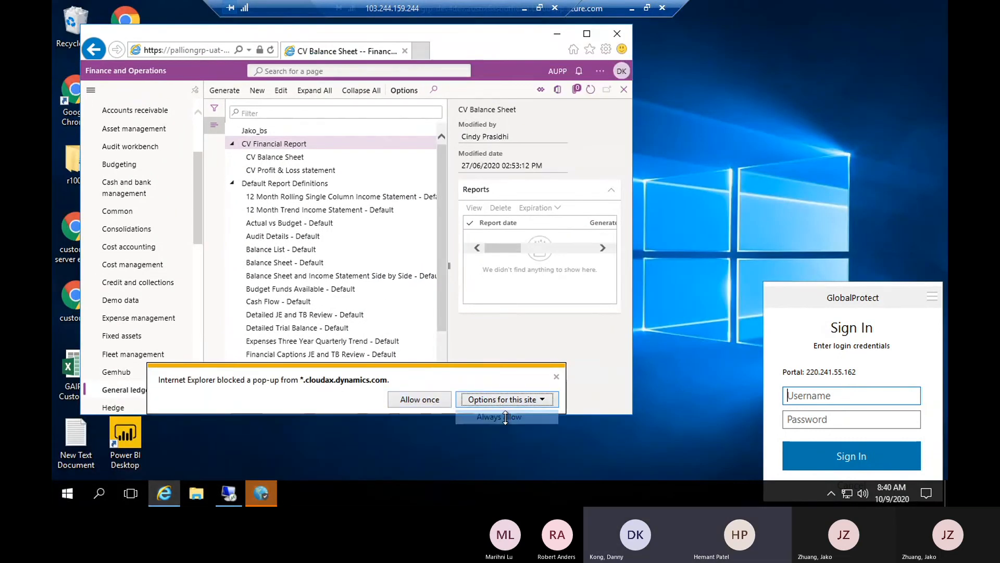
click(424, 402)
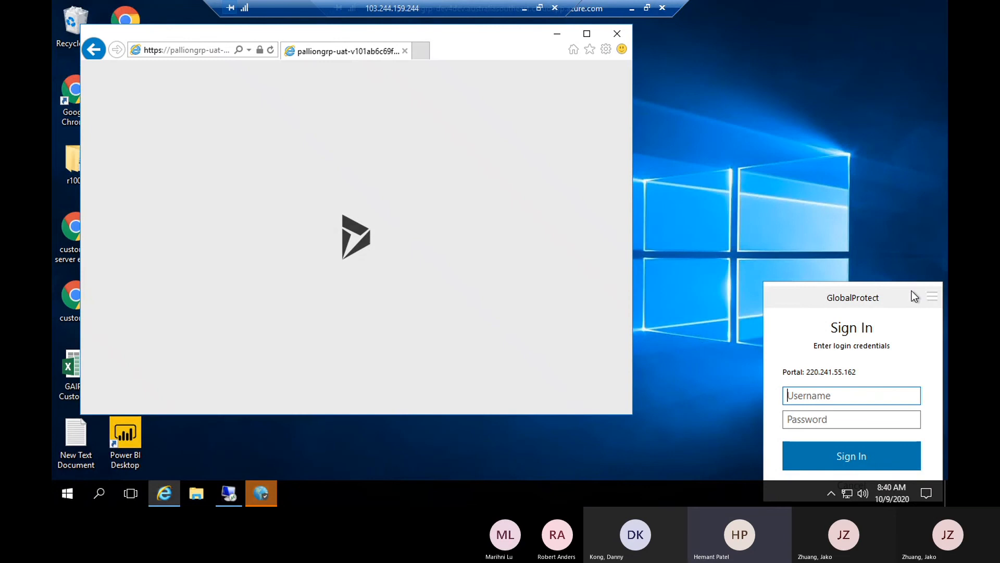
Minimize this browser and switch to the other remote session's Finance and Operations window, maximized
click(557, 34)
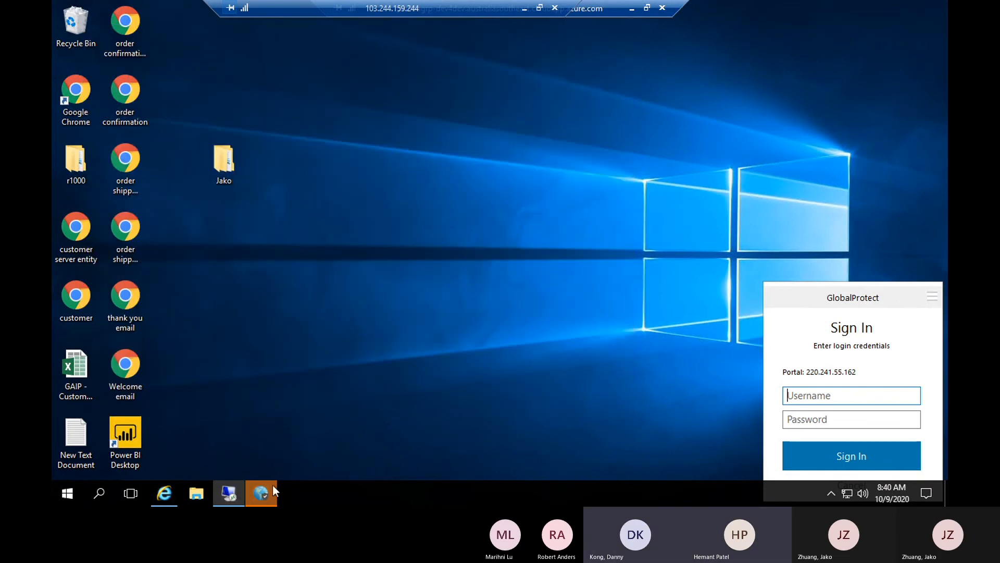
click(224, 489)
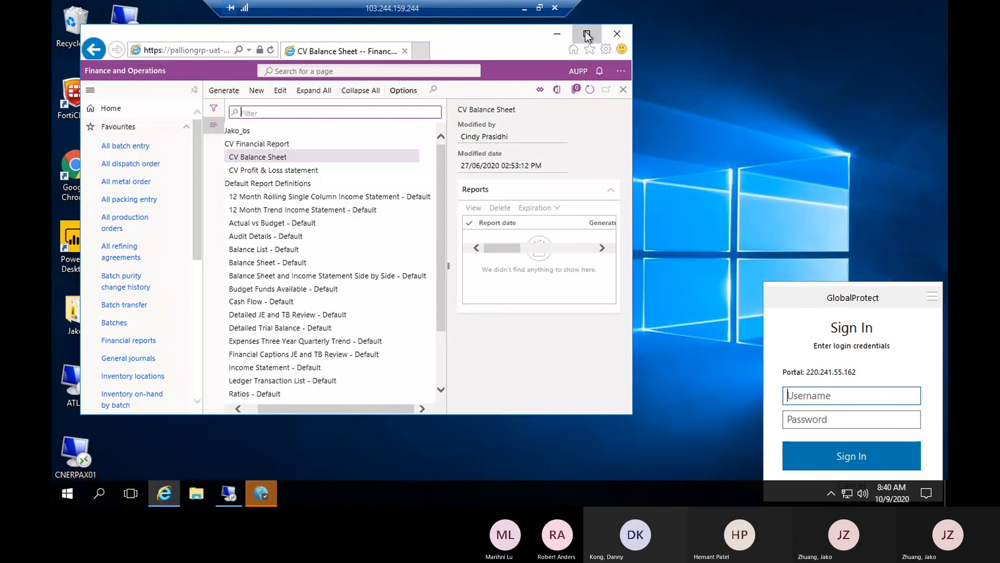
click(587, 36)
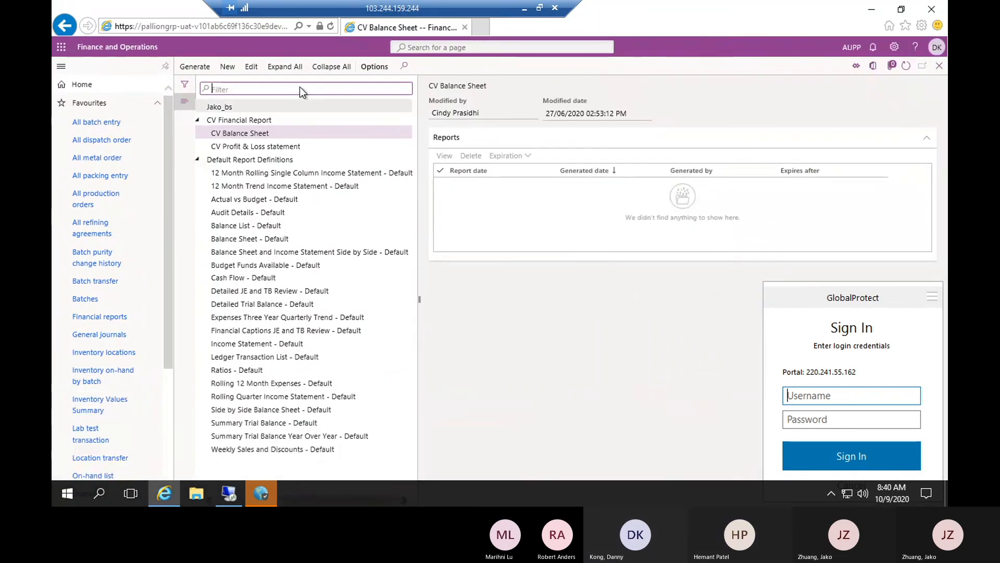
Edit the CV Balance Sheet report and agree to open the Report Designer application
click(252, 66)
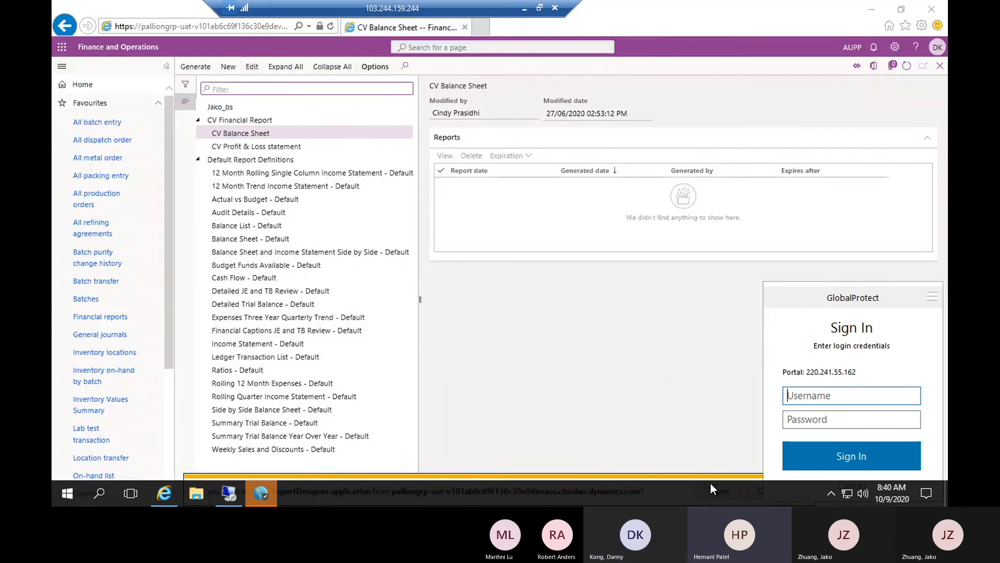
click(901, 13)
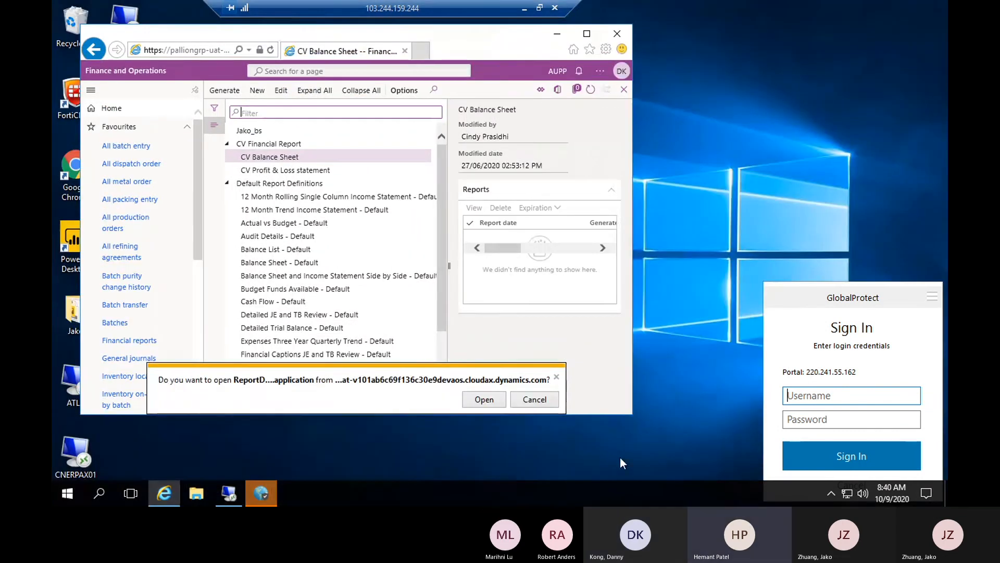
click(490, 402)
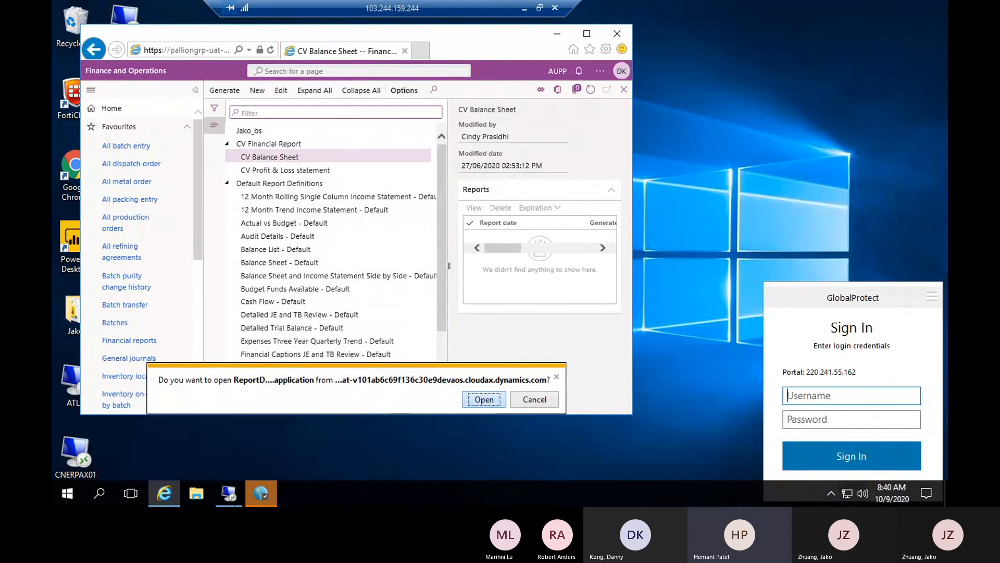
Close the GlobalProtect sign-in window and maximize the Finance and Operations browser window
right_click(263, 496)
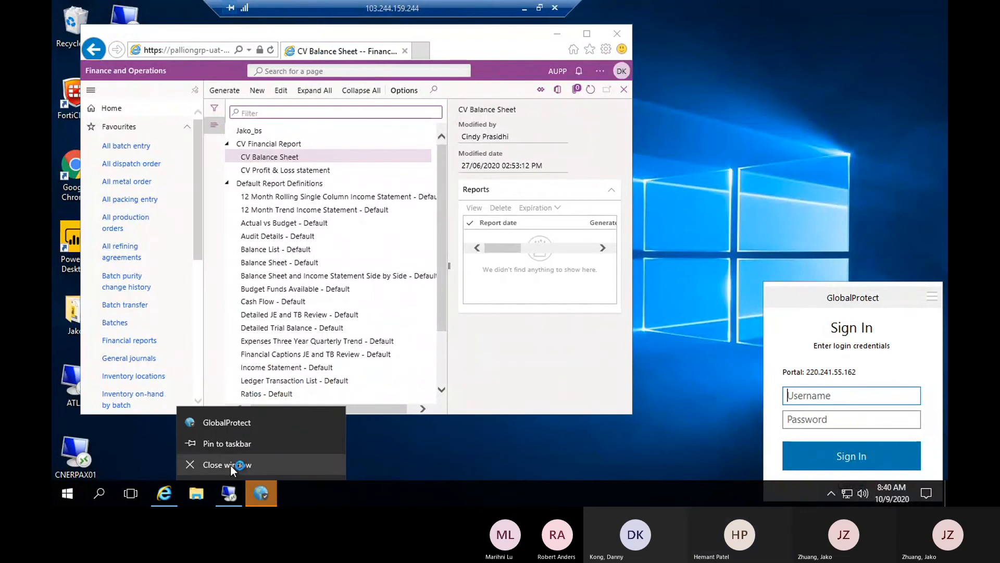
click(230, 464)
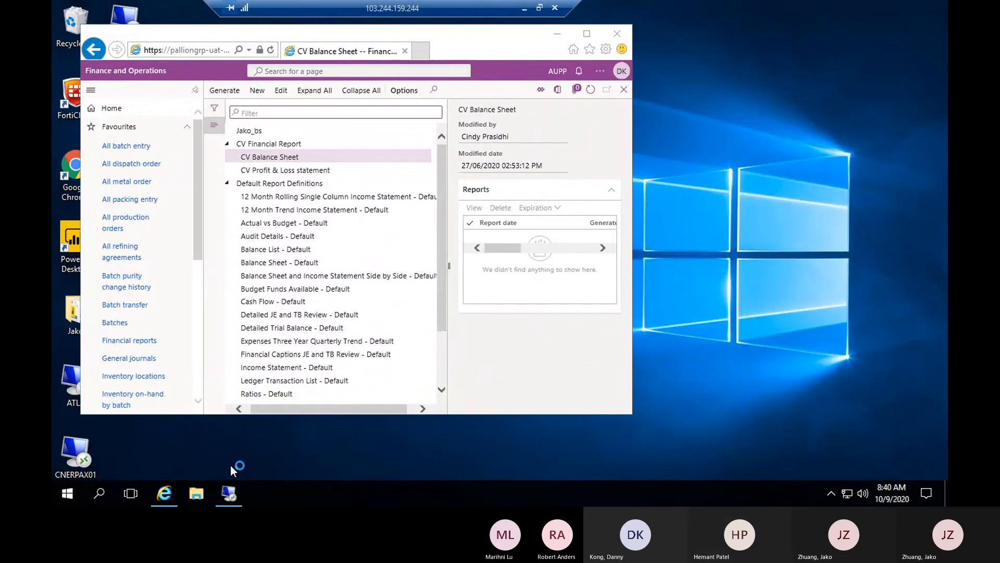
click(587, 34)
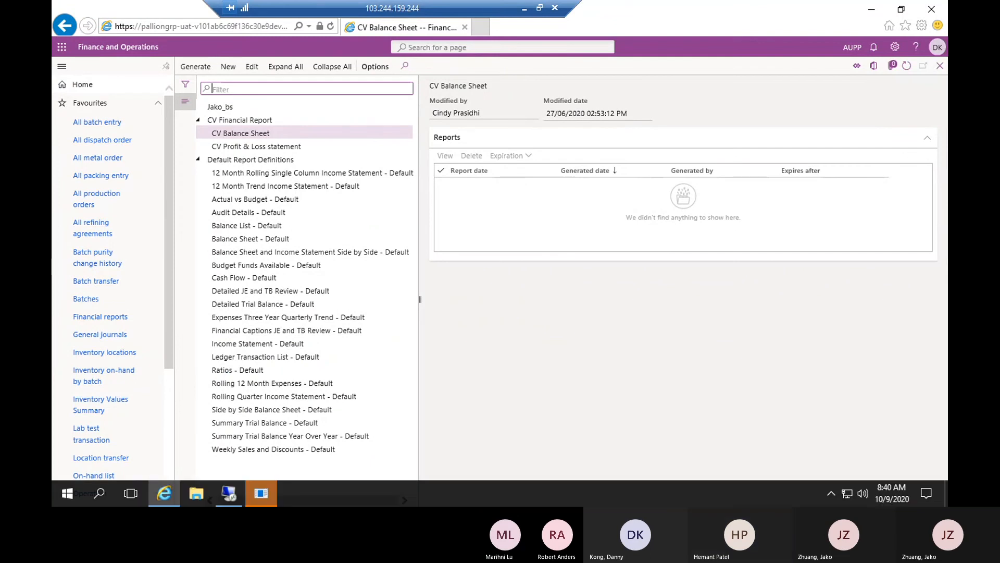
Bring up the Financial Report Designer installer, start its download and accept the Open File security warning
click(247, 497)
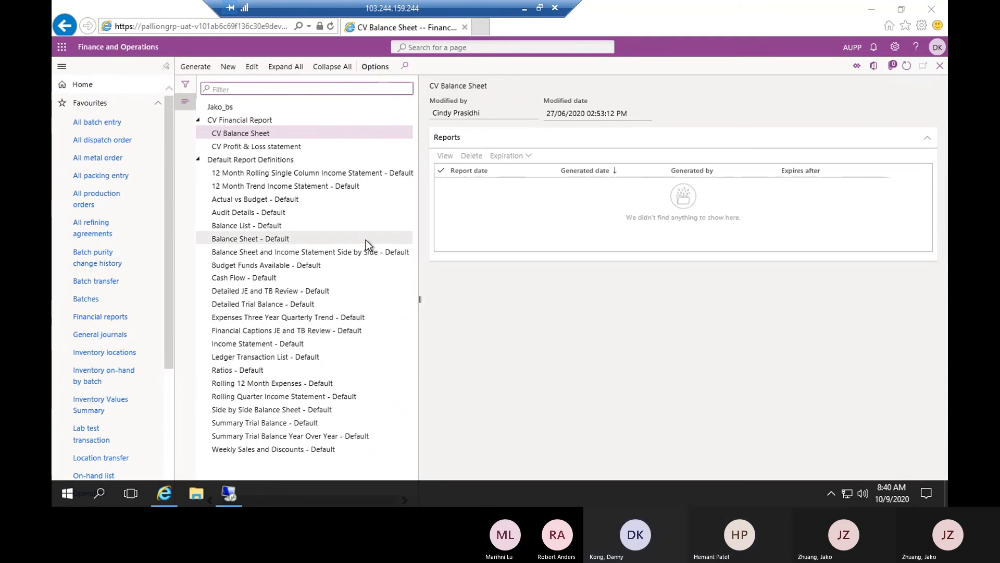
click(400, 229)
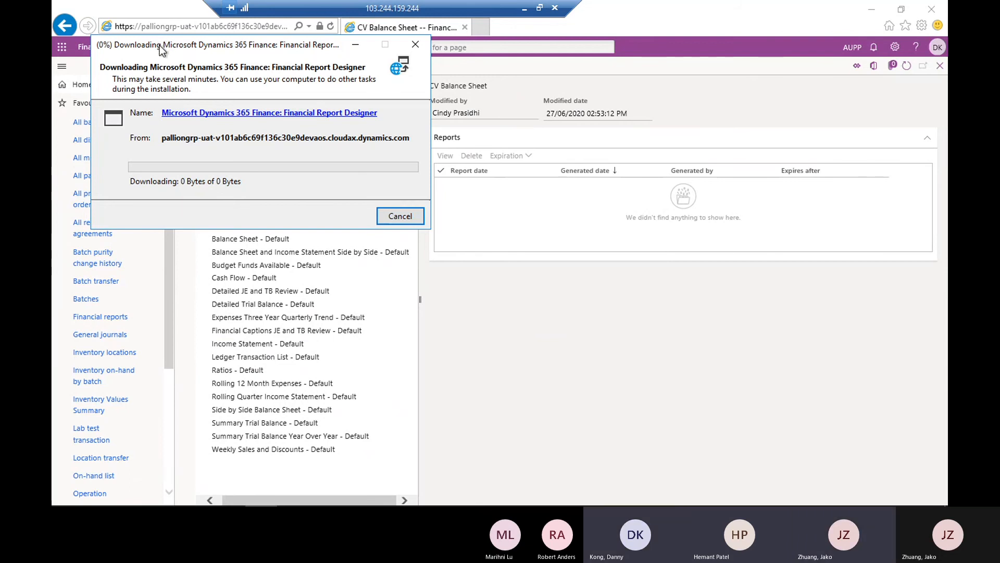
drag(159, 45, 532, 130)
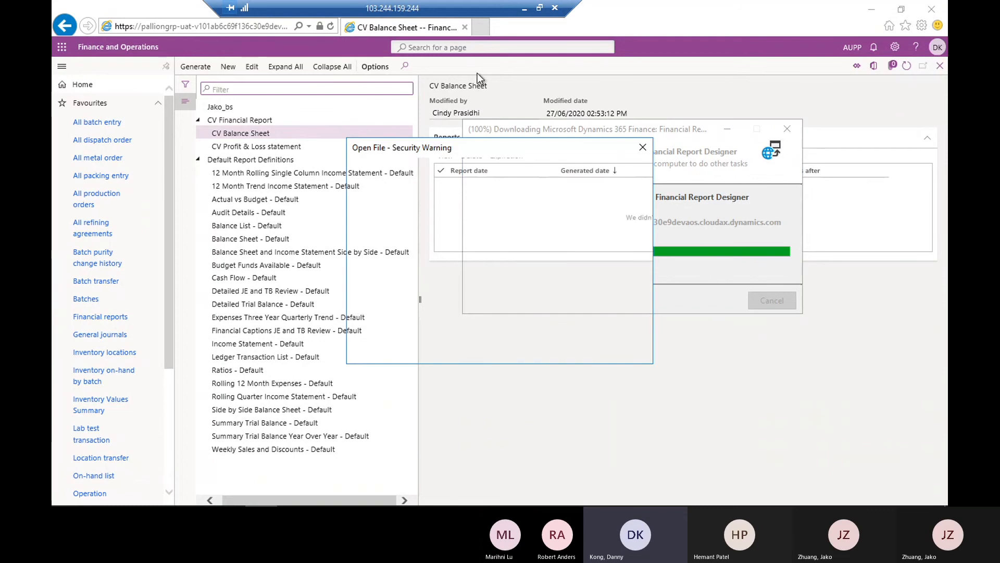
click(539, 274)
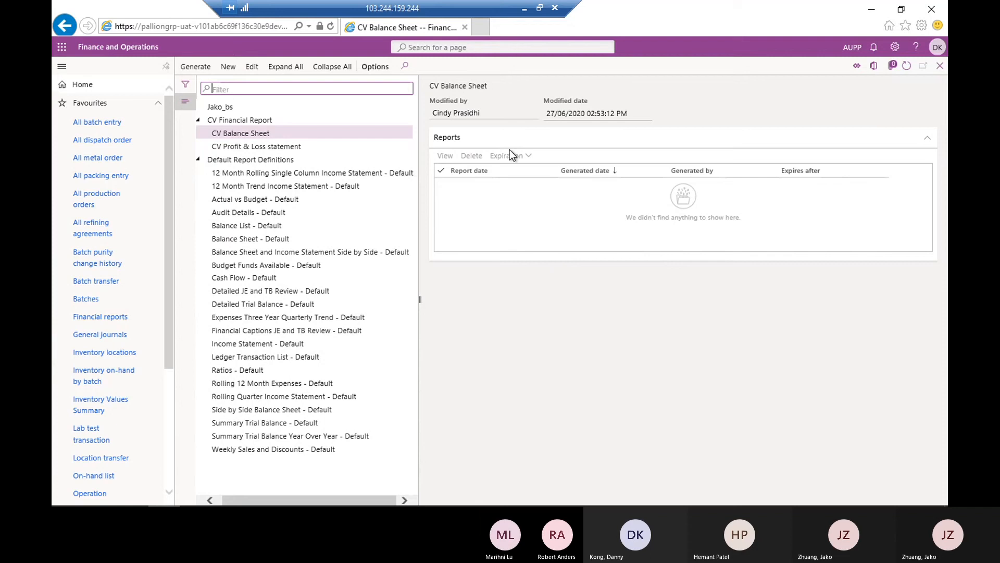
Restore and re-maximize the remote desktop window, and bring up the Report Designer's Microsoft sign-in prompt
click(541, 8)
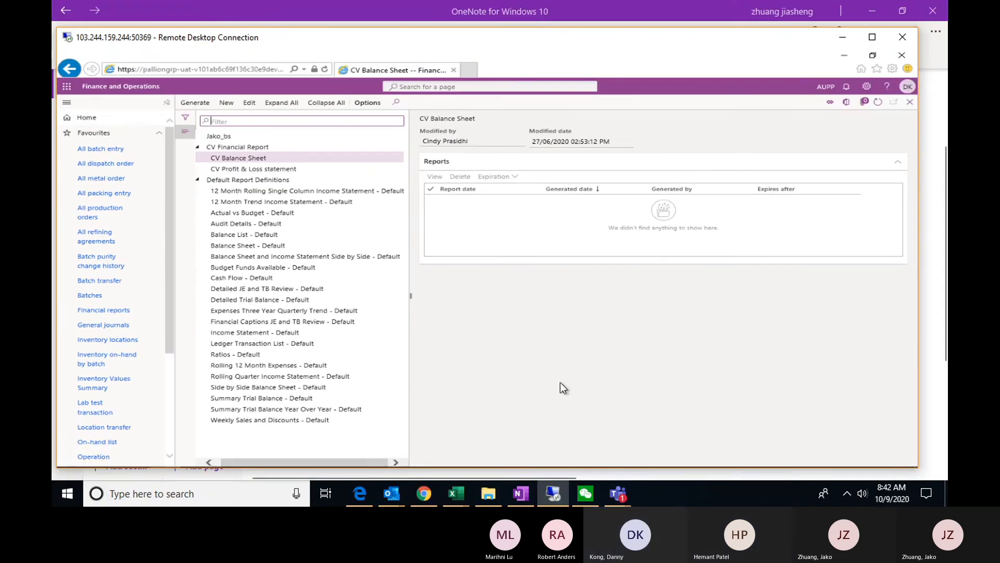
click(870, 37)
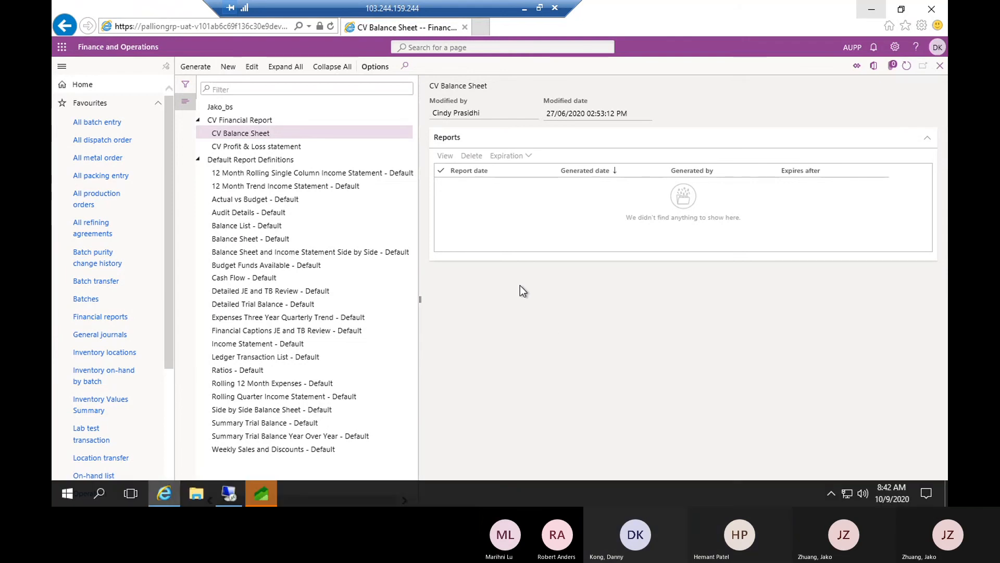
click(262, 493)
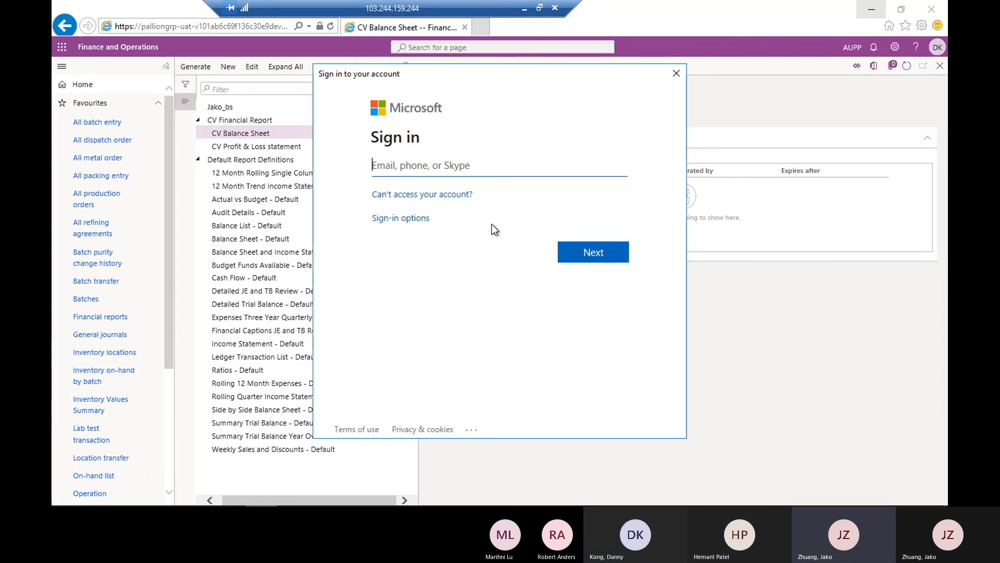
Switch to OneNote and open the Login Info page in the Login info section
click(539, 8)
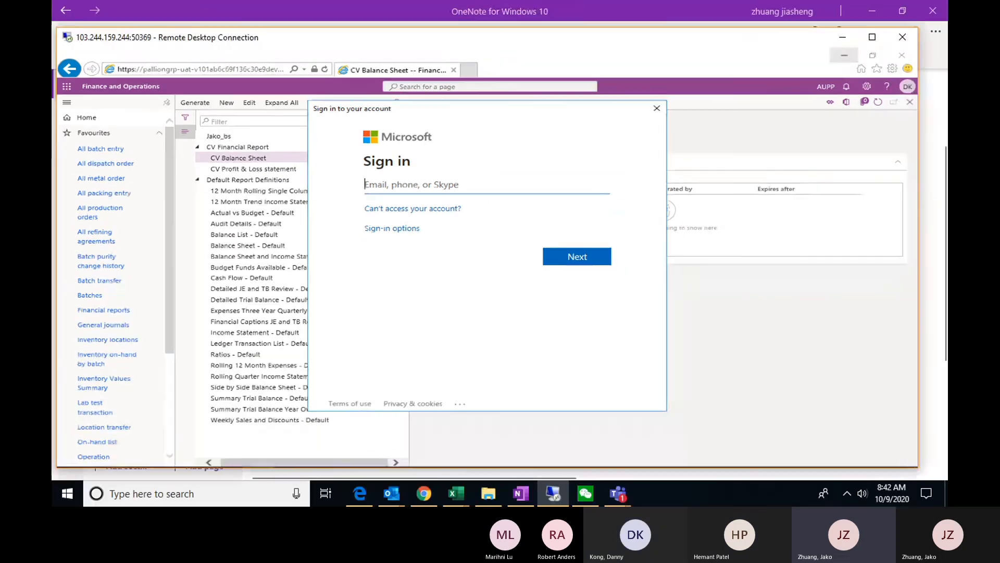
click(523, 495)
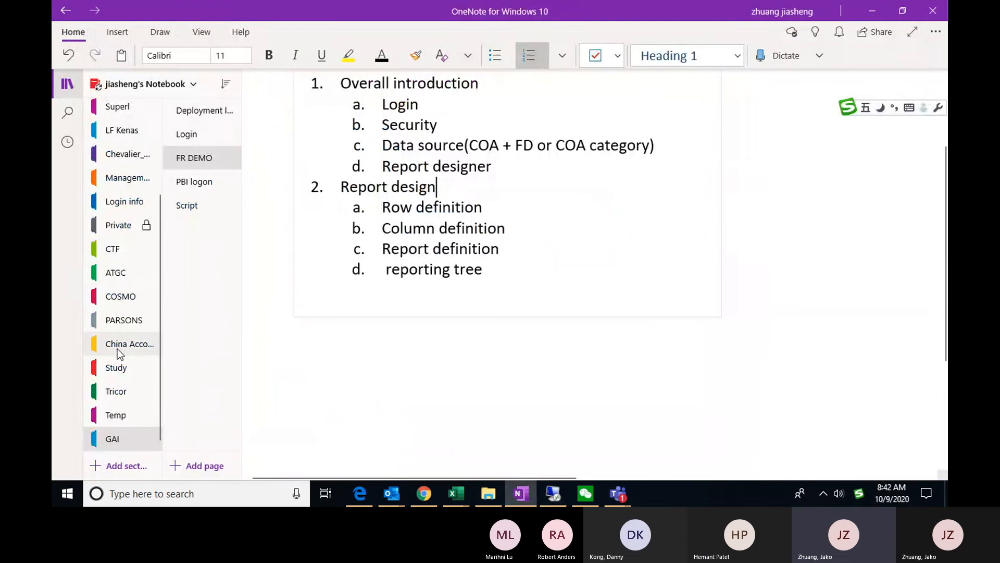
click(132, 208)
click(813, 312)
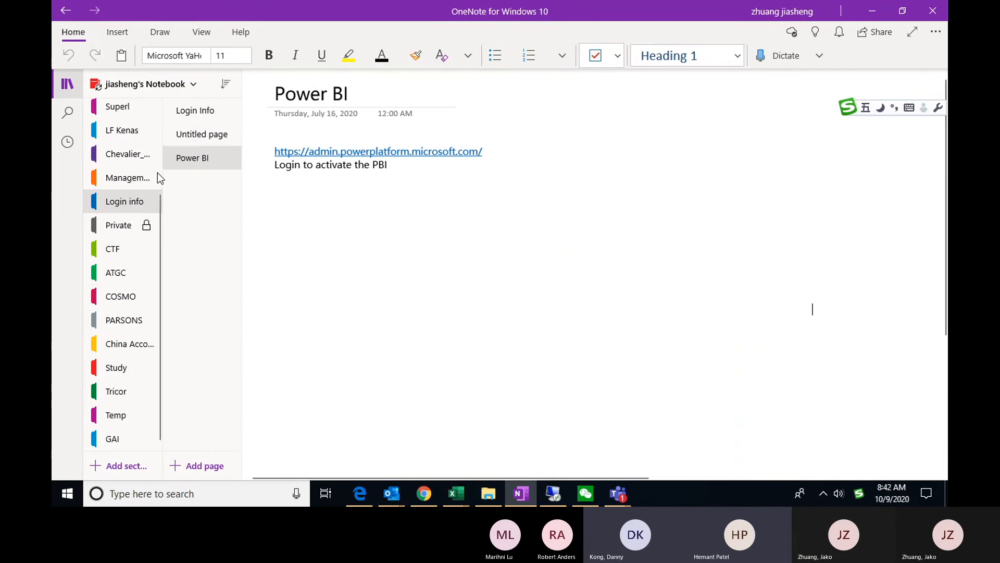
click(207, 114)
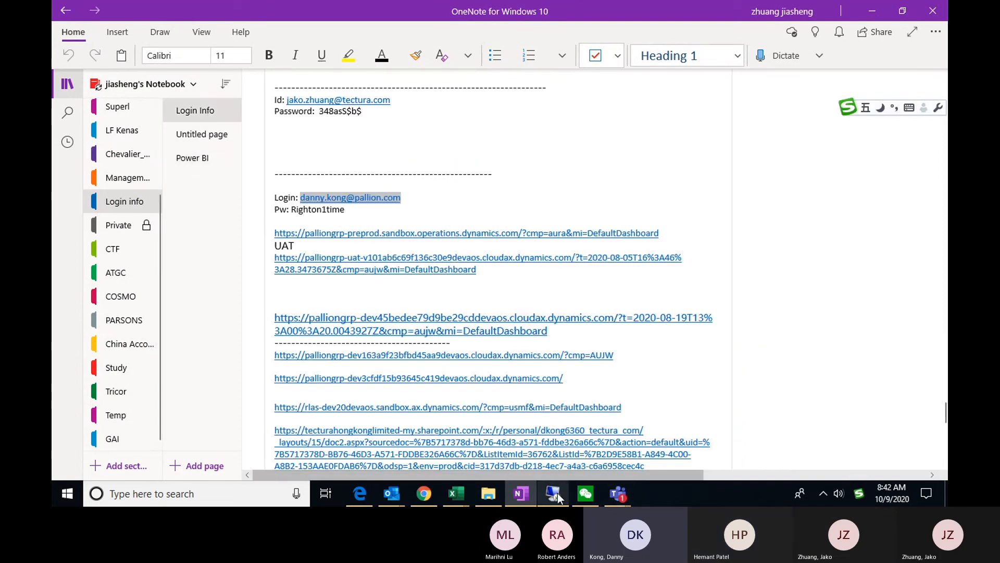
Return to the remote desktop and submit the account e-mail in the Microsoft sign-in prompt
click(555, 493)
key(ctrl+v)
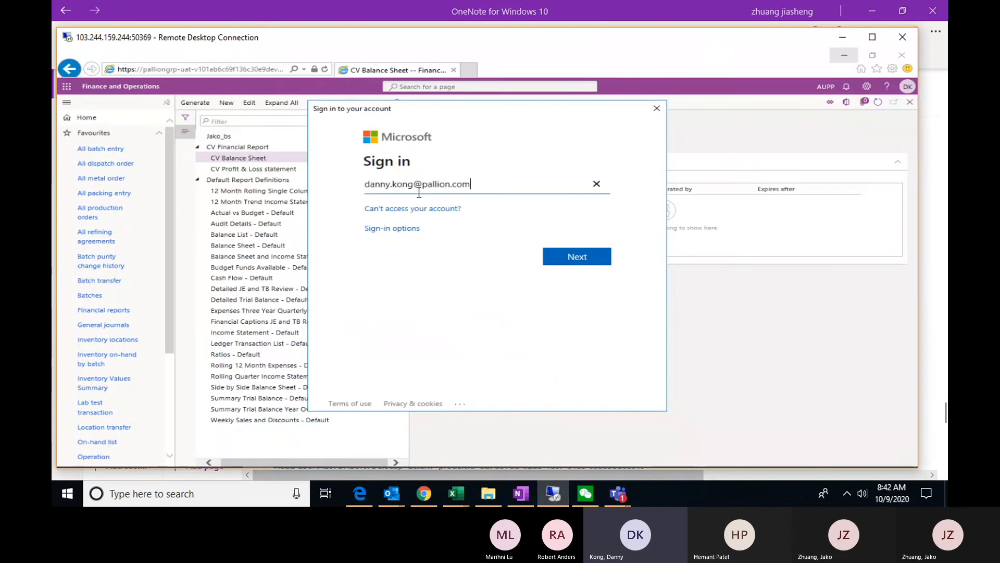
click(577, 258)
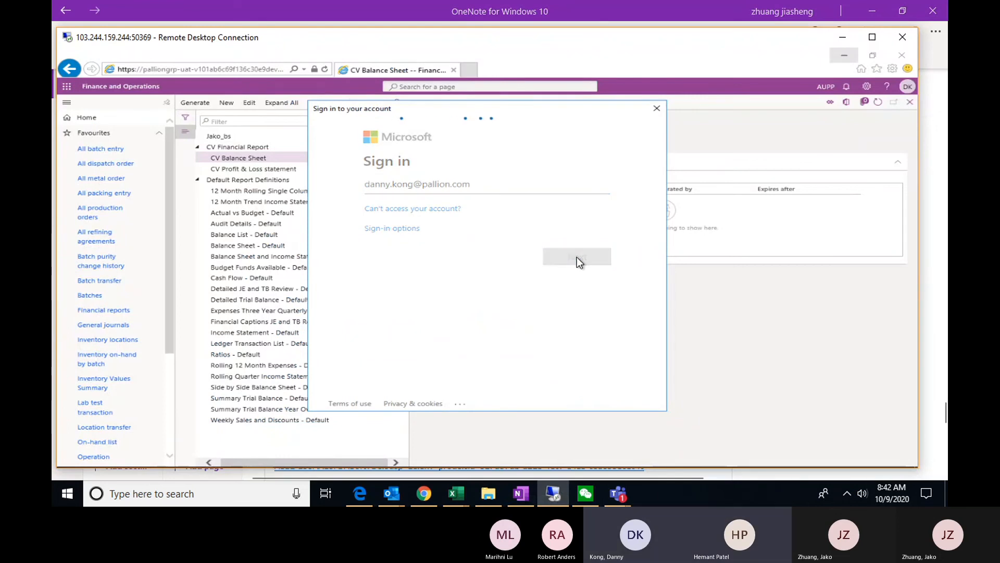
Copy the account password from the OneNote login page and paste it into the sign-in prompt's password field
click(839, 40)
drag(346, 210, 292, 210)
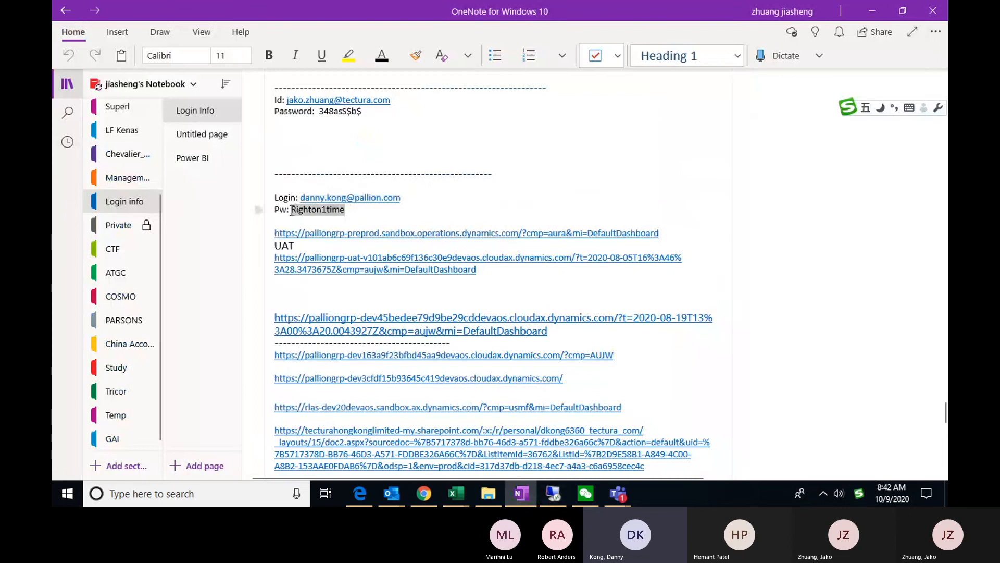
key(alt+Tab)
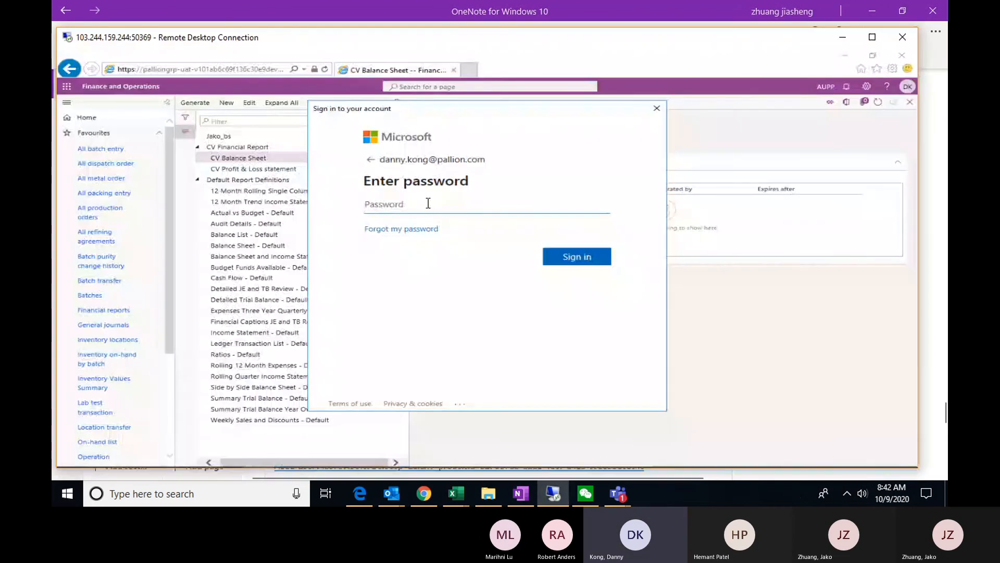
key(ctrl+v)
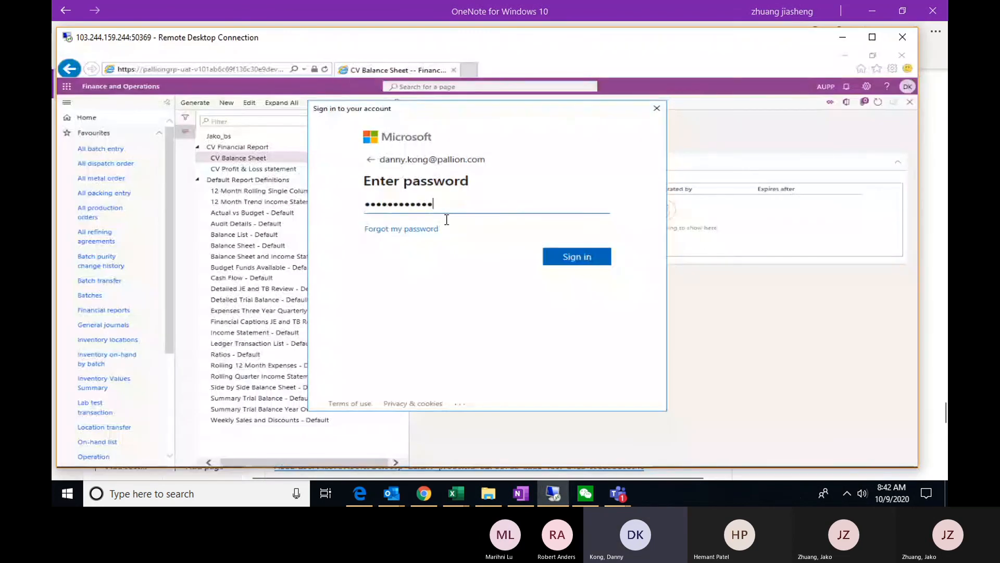
Submit the Microsoft sign-in for Report Designer and maximize the remote desktop window
click(588, 266)
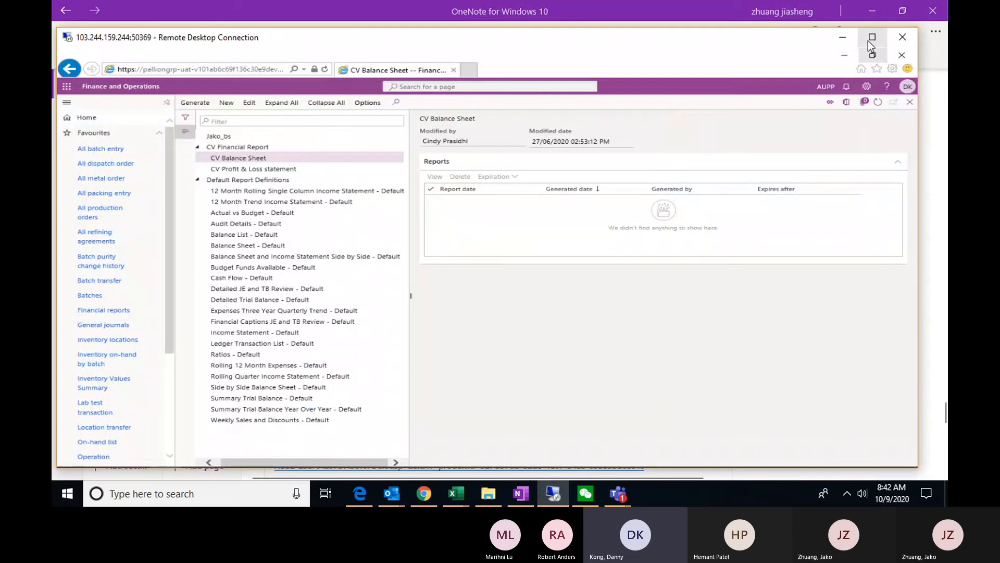
click(868, 41)
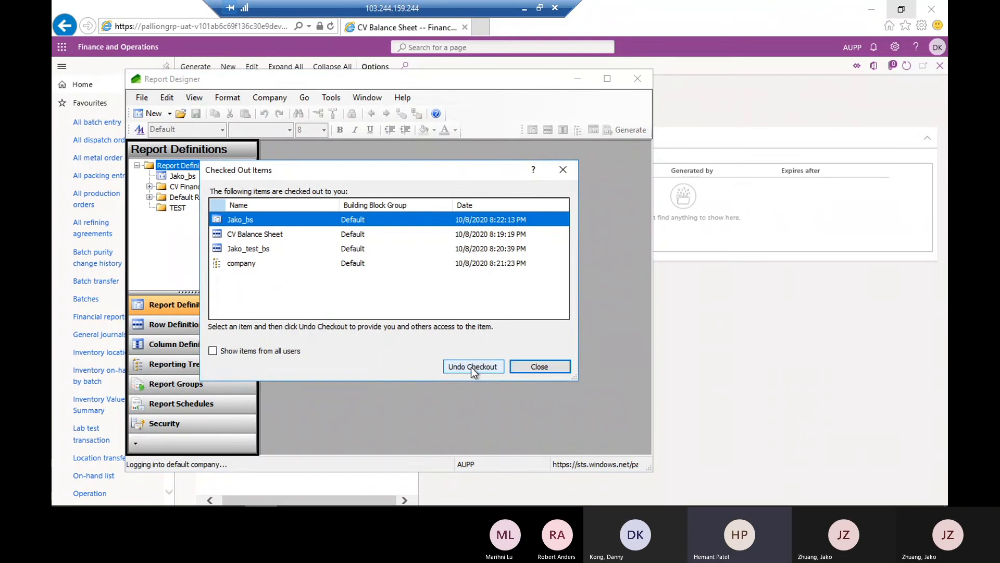
Undo the checkout of the Jako_bs report definition and close the list of checked-out items
click(471, 367)
click(548, 312)
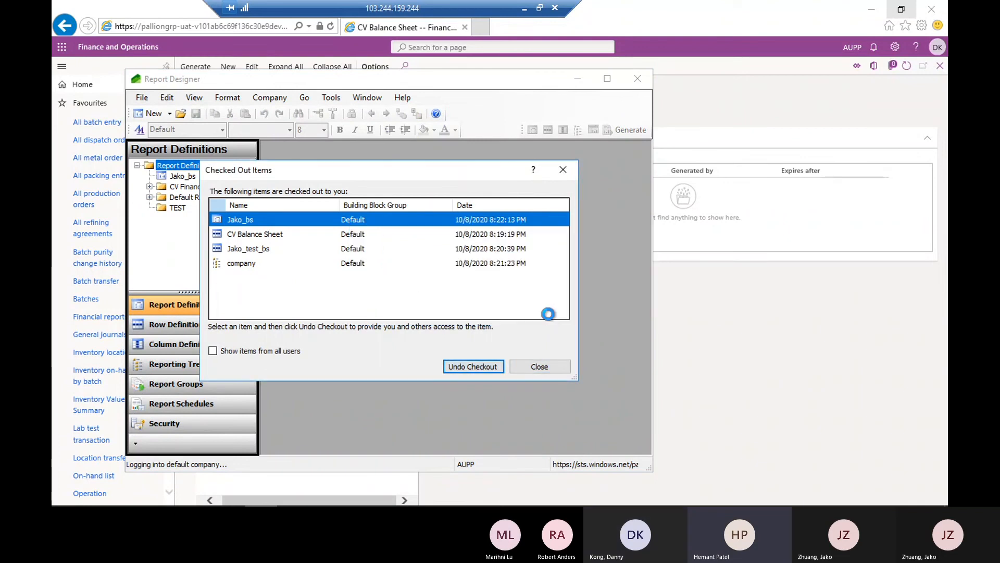
click(546, 367)
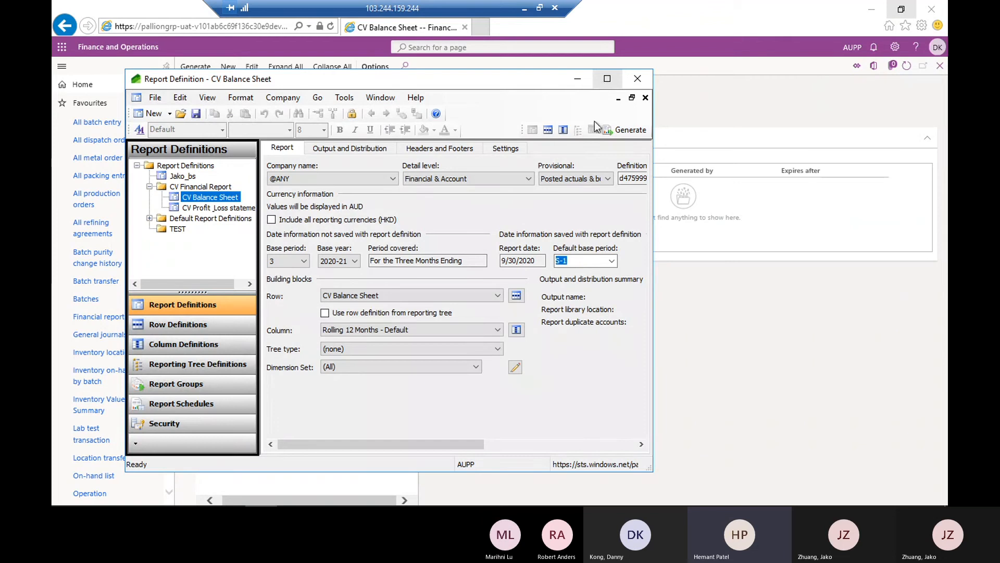
Maximize Report Designer on the CV Balance Sheet definition and check the commands available for that report in the definitions tree
click(606, 82)
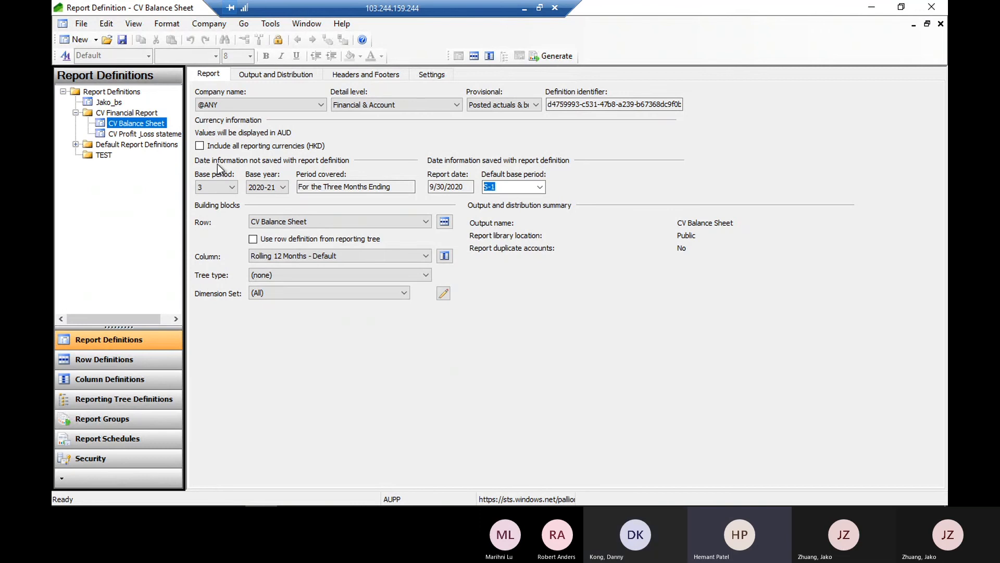
right_click(131, 124)
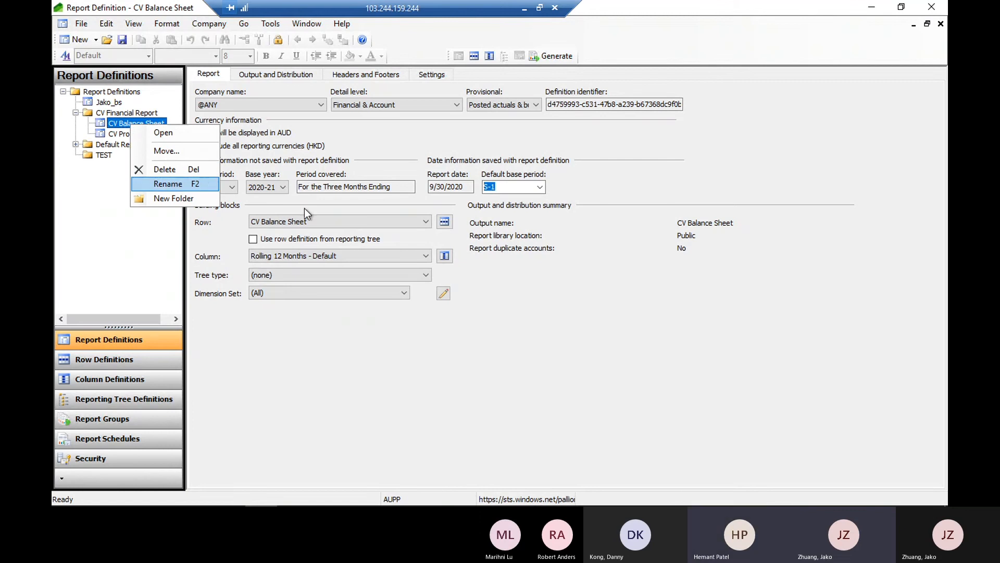
click(424, 129)
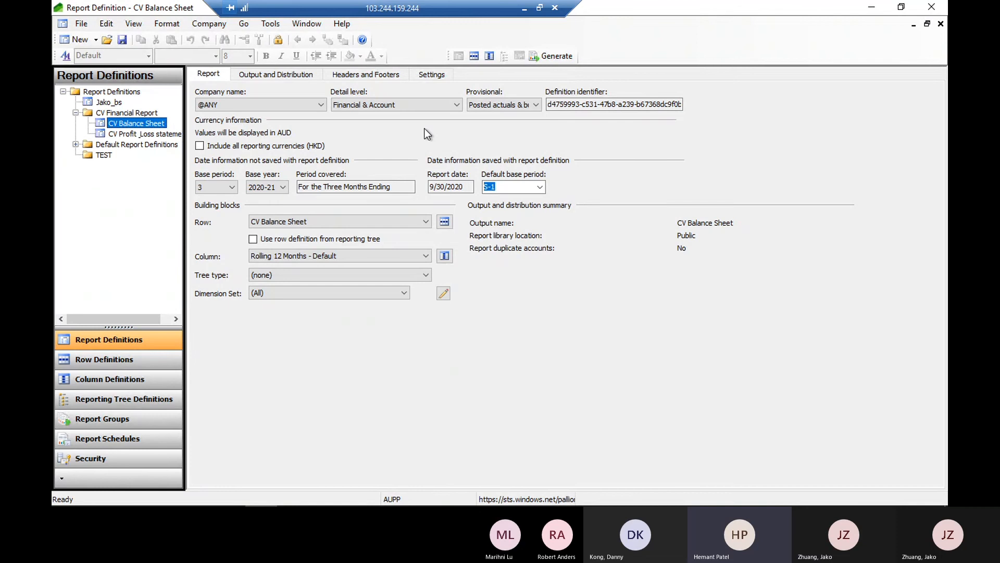
right_click(142, 123)
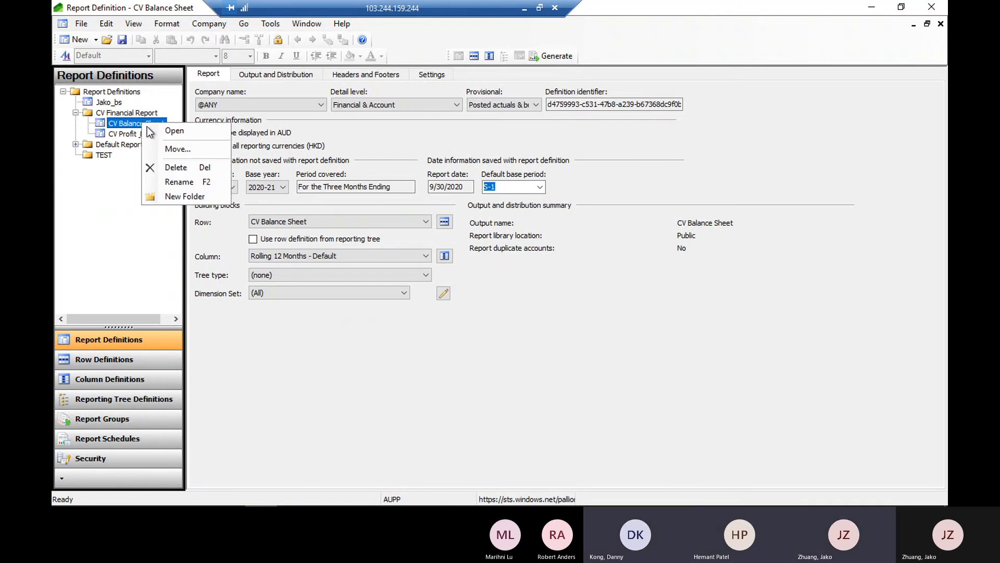
click(412, 128)
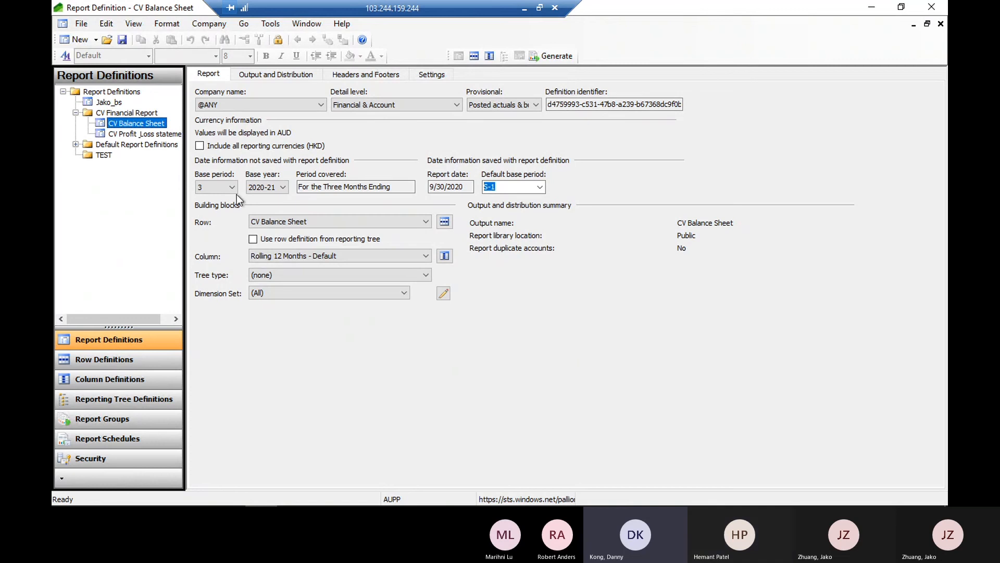
Open the Jako_bs report definition, and switch to the browser to select Jako_bs in the financial reports list
click(107, 103)
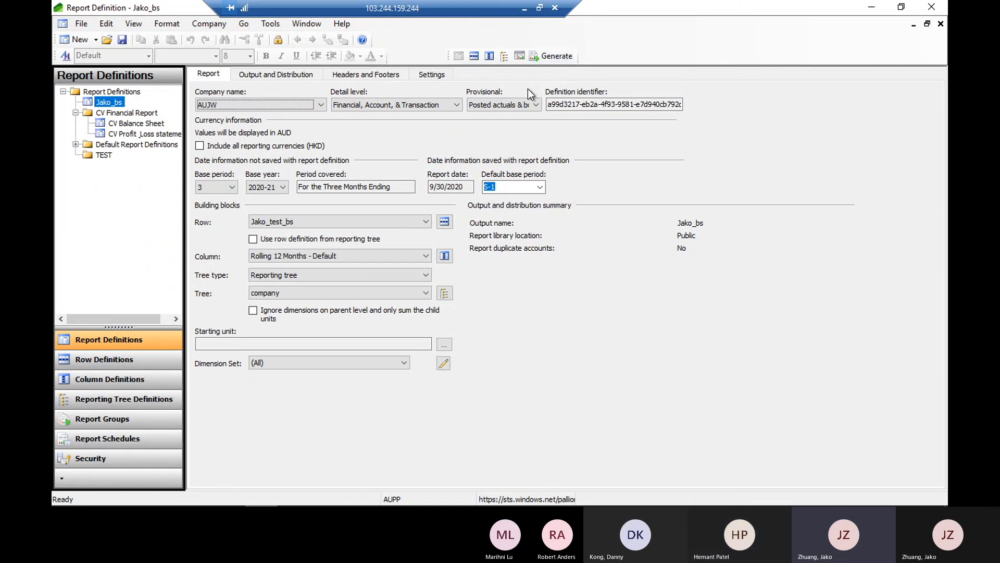
click(882, 10)
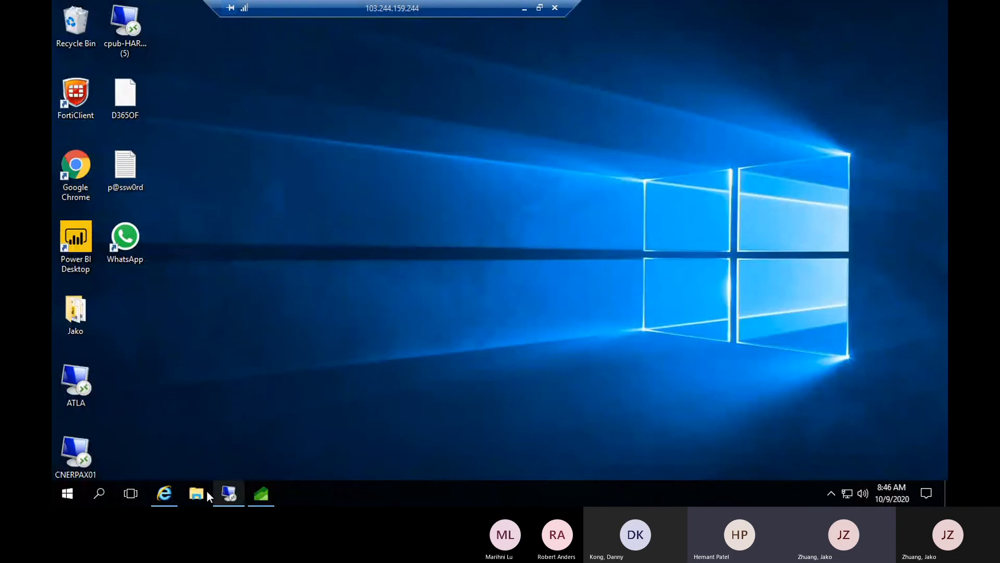
click(164, 493)
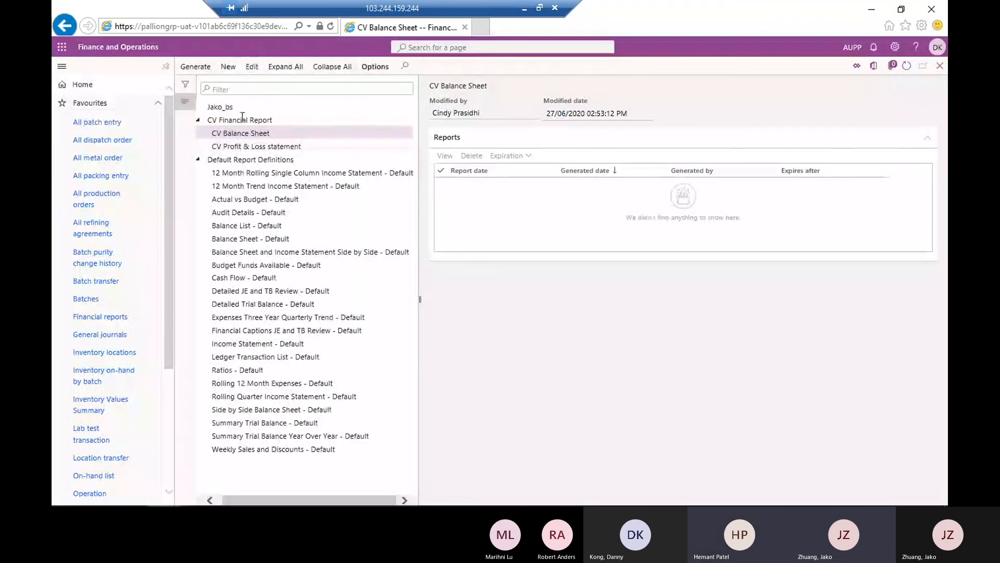
click(225, 108)
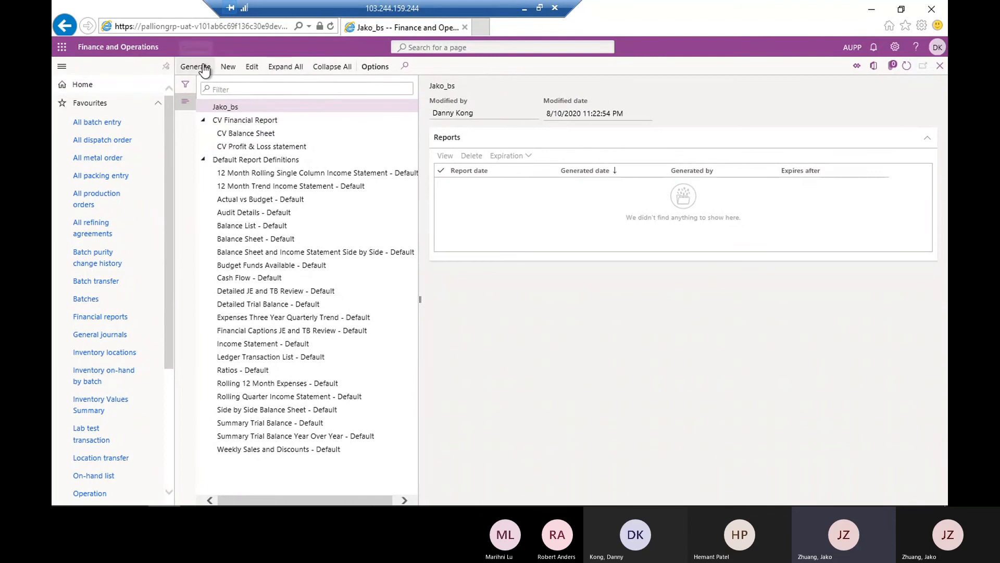
Return to Report Designer, generate the Jako_bs report for all reporting units, and refresh the report queue
click(263, 490)
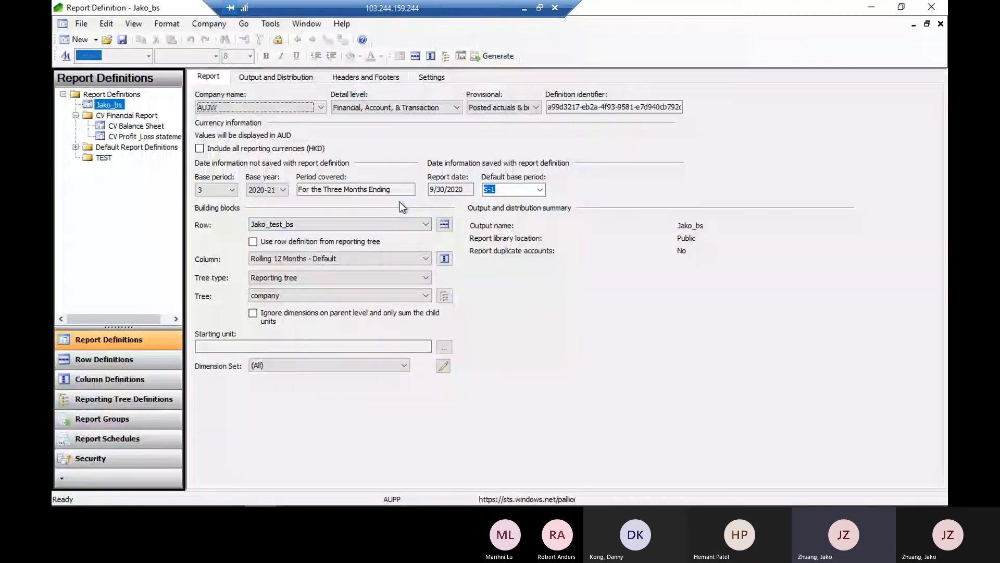
click(484, 58)
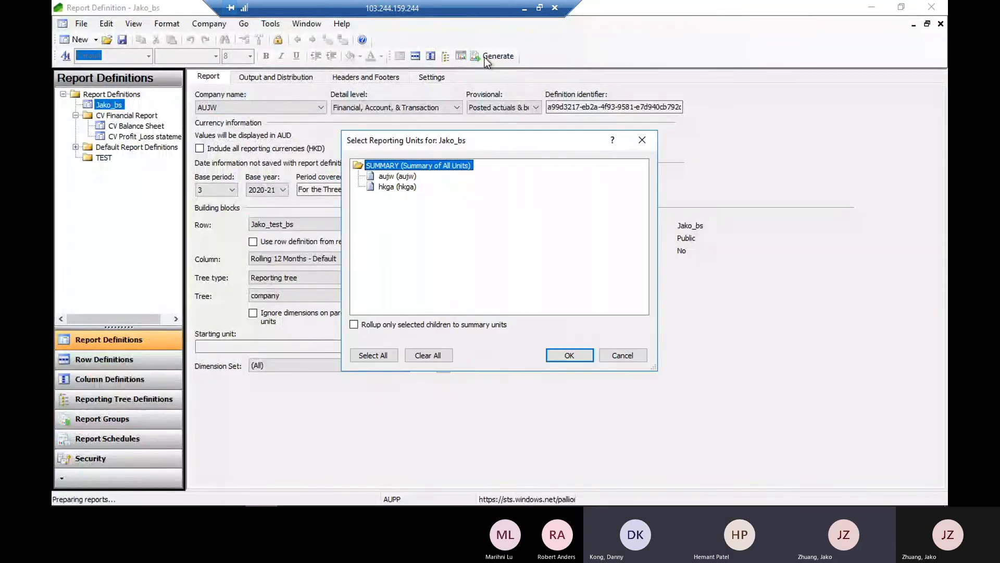
click(371, 356)
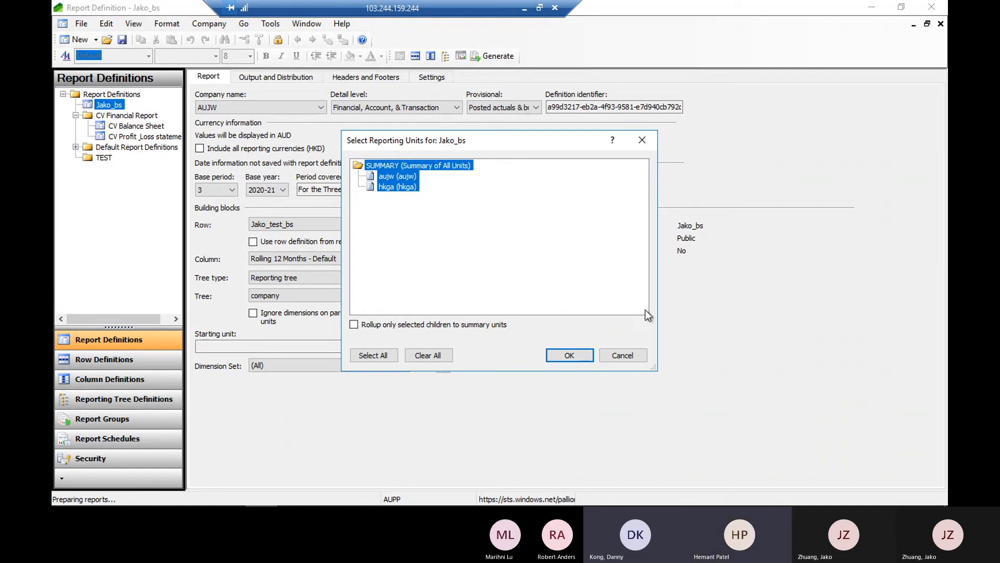
click(583, 355)
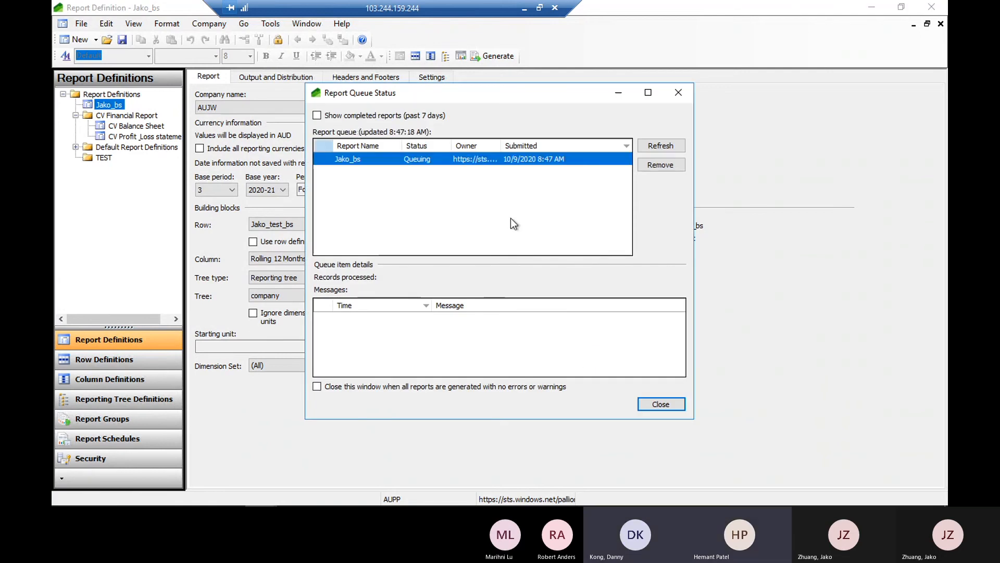
click(671, 146)
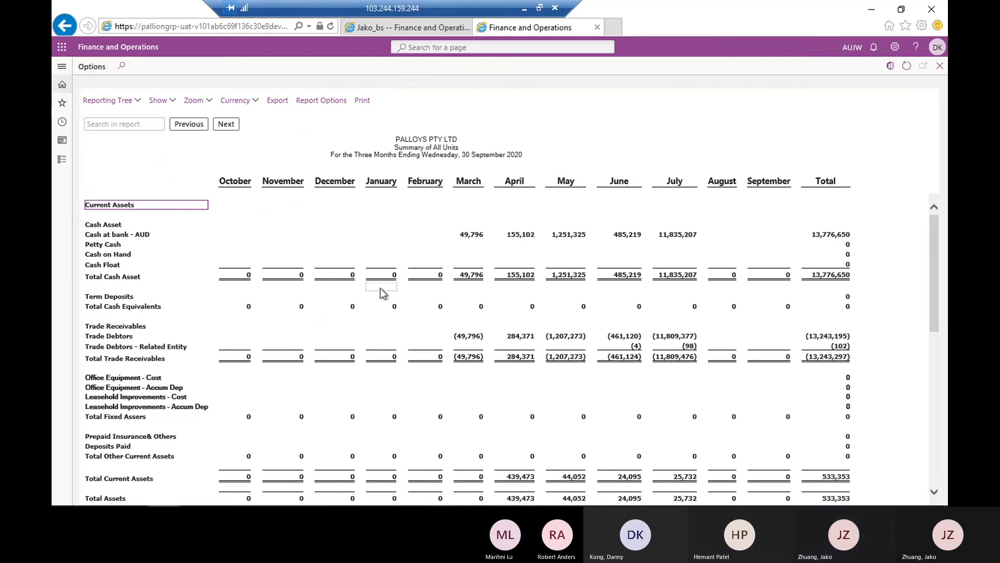
View the generated report for the aujw reporting unit and switch back to Summary of All Units
click(119, 103)
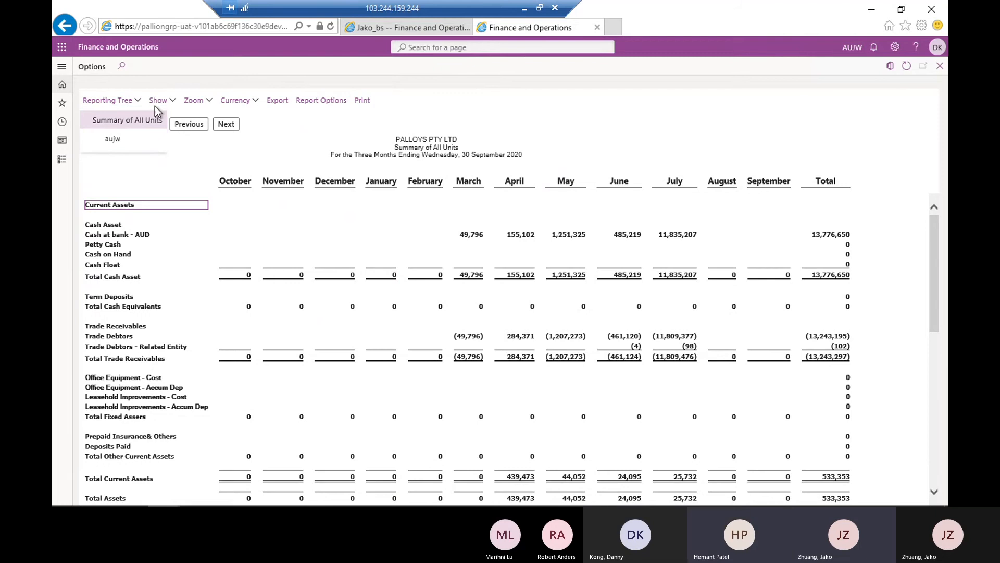
click(118, 101)
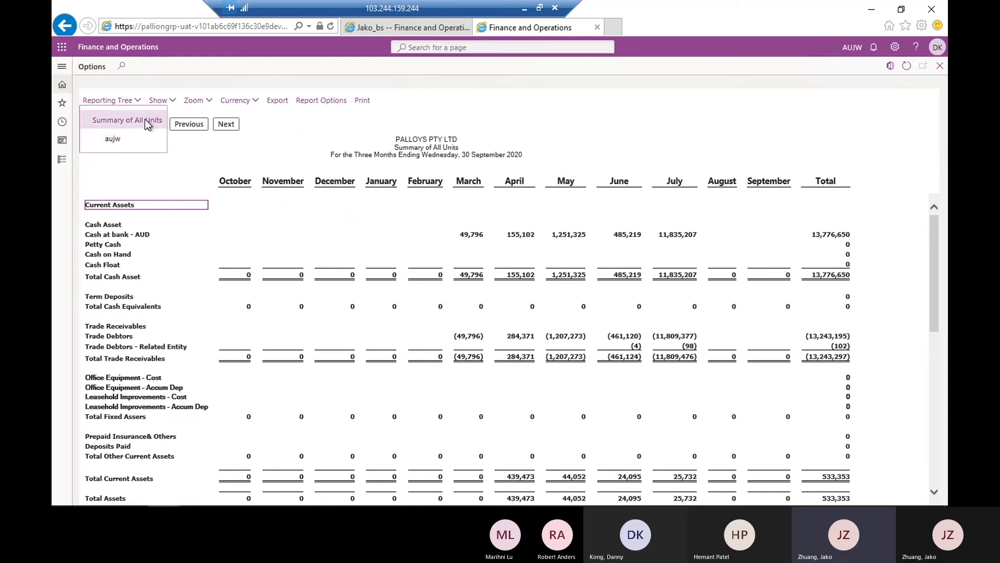
click(584, 136)
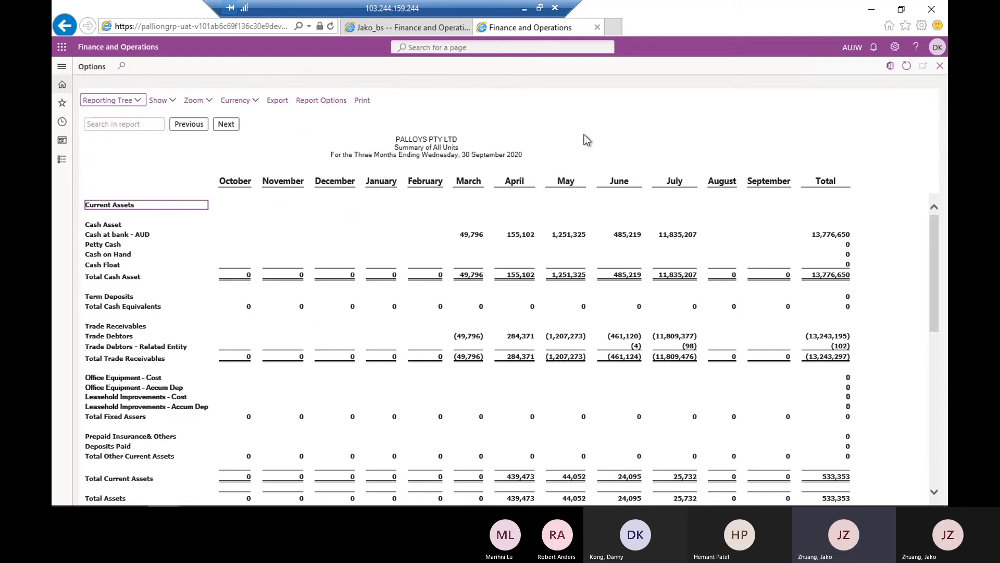
click(136, 101)
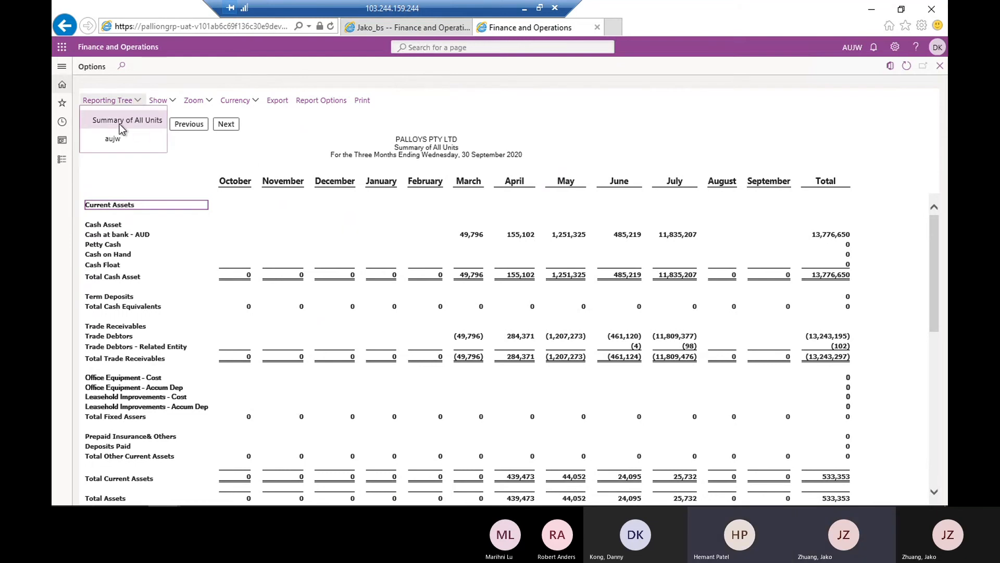
click(125, 120)
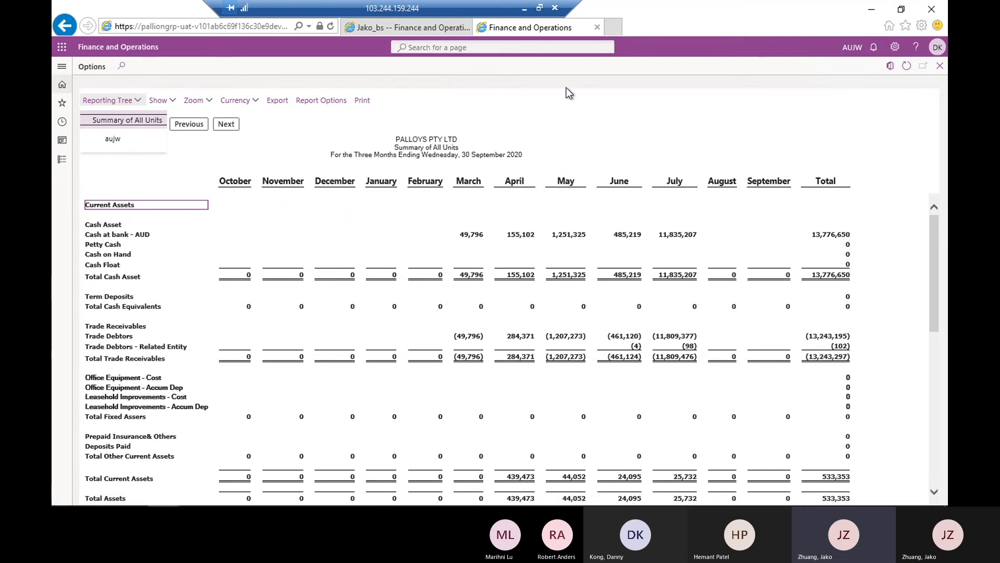
click(113, 140)
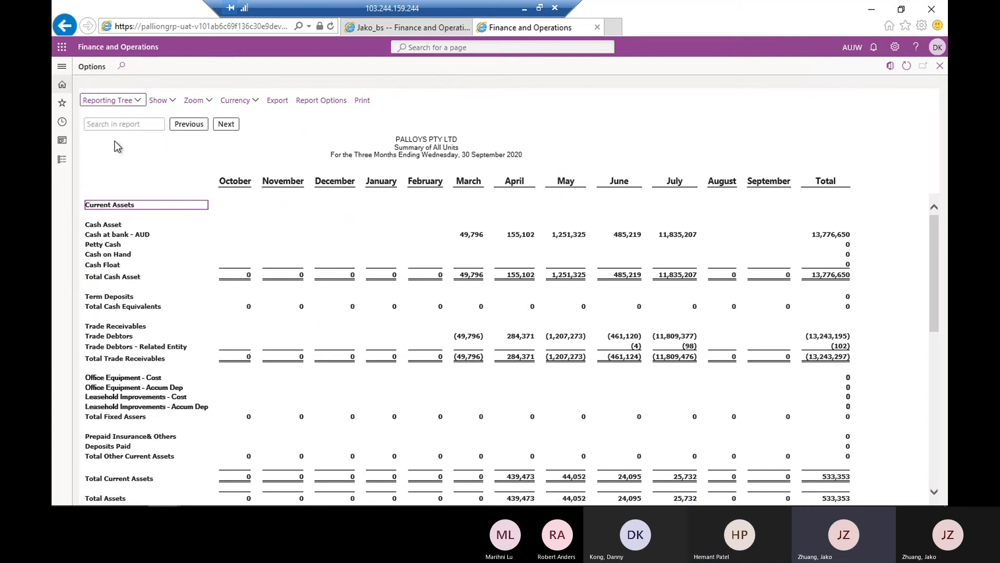
click(127, 104)
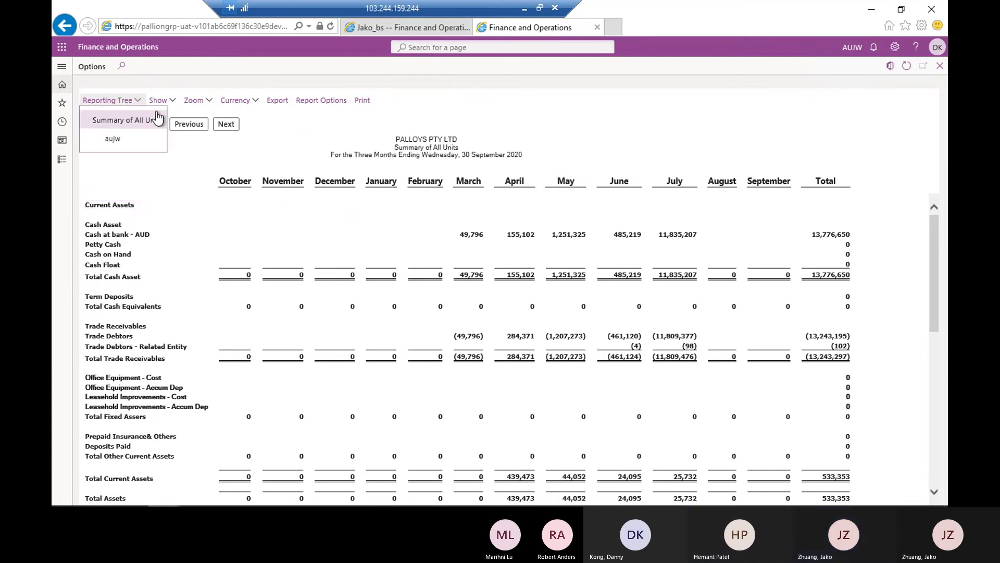
click(114, 139)
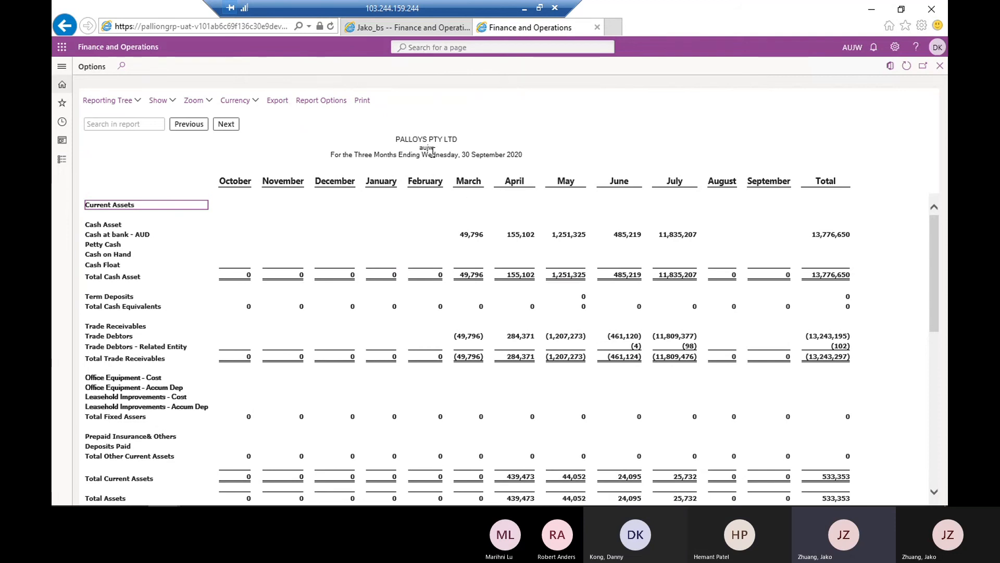
click(138, 102)
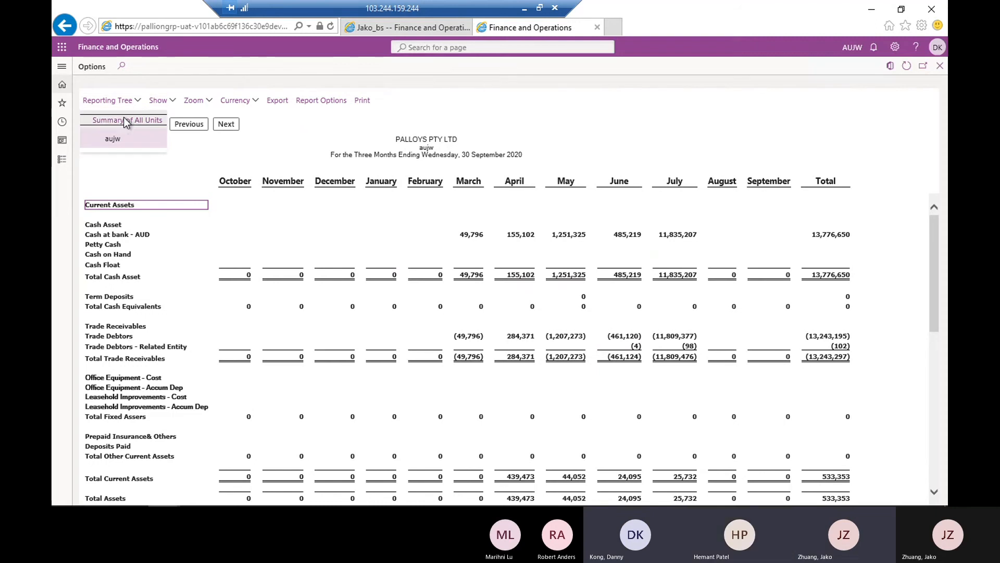
click(125, 120)
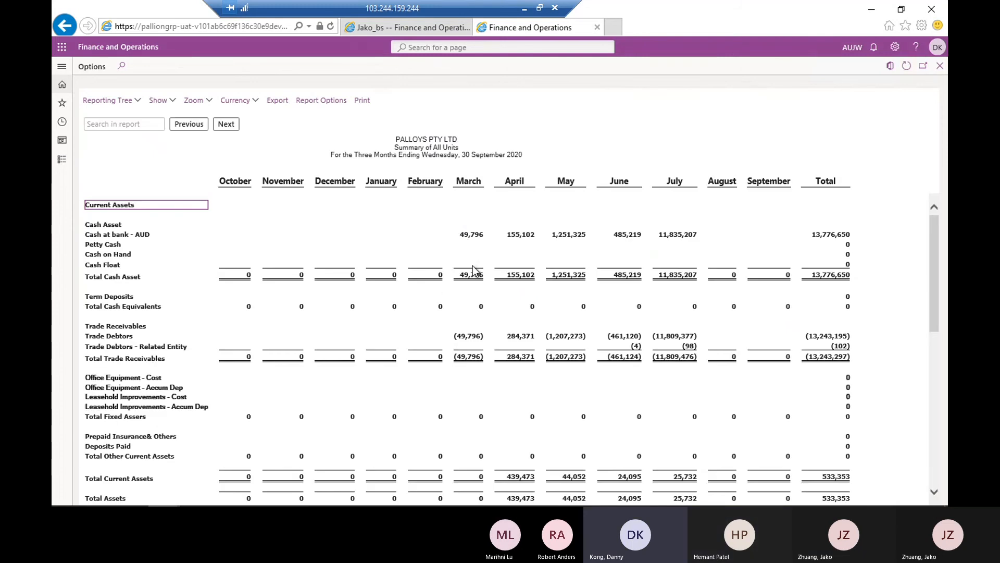
Drill down from the March Cash at bank - AUD amount to the aujw accounts, and return to the reporting unit breakdown
click(471, 236)
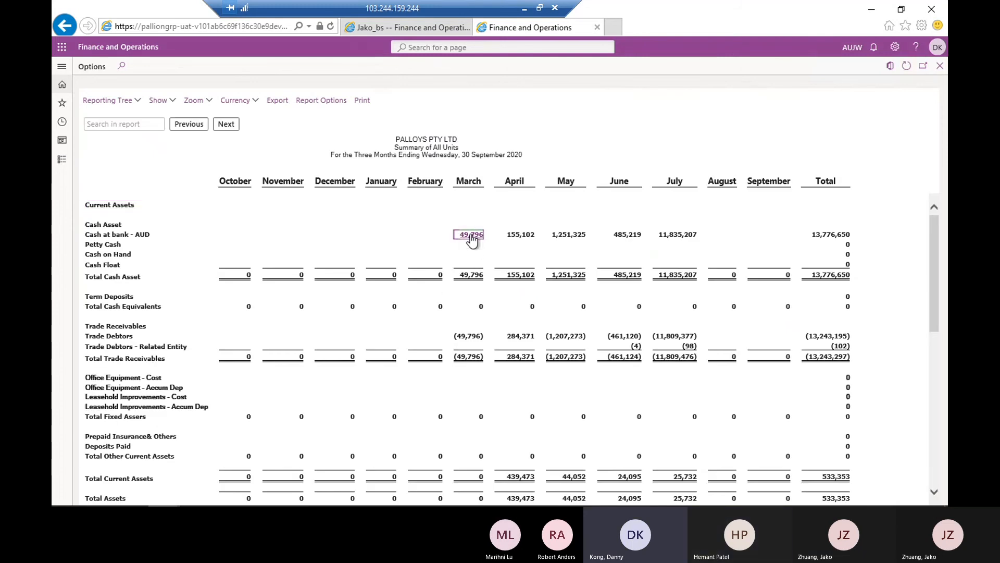
click(471, 235)
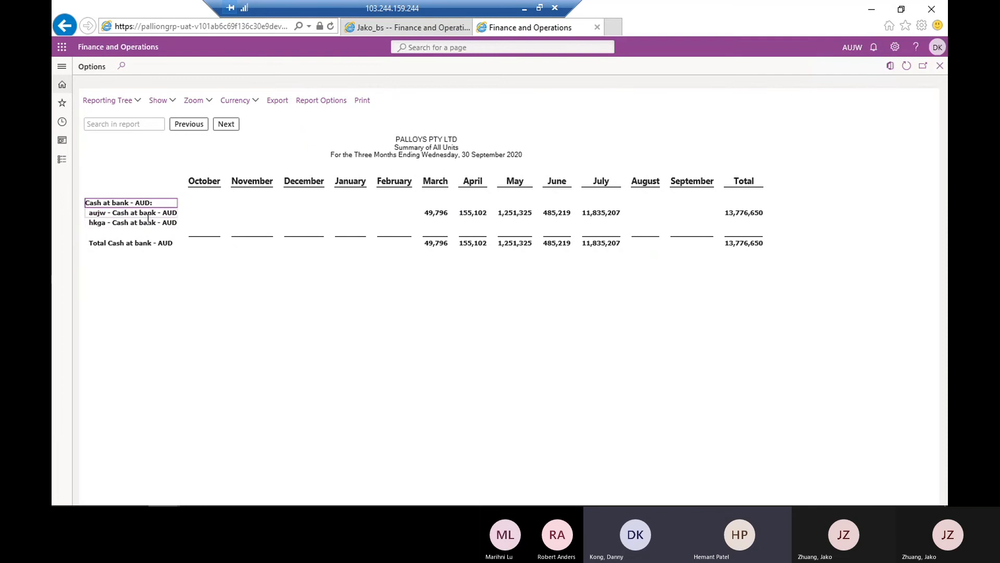
click(436, 213)
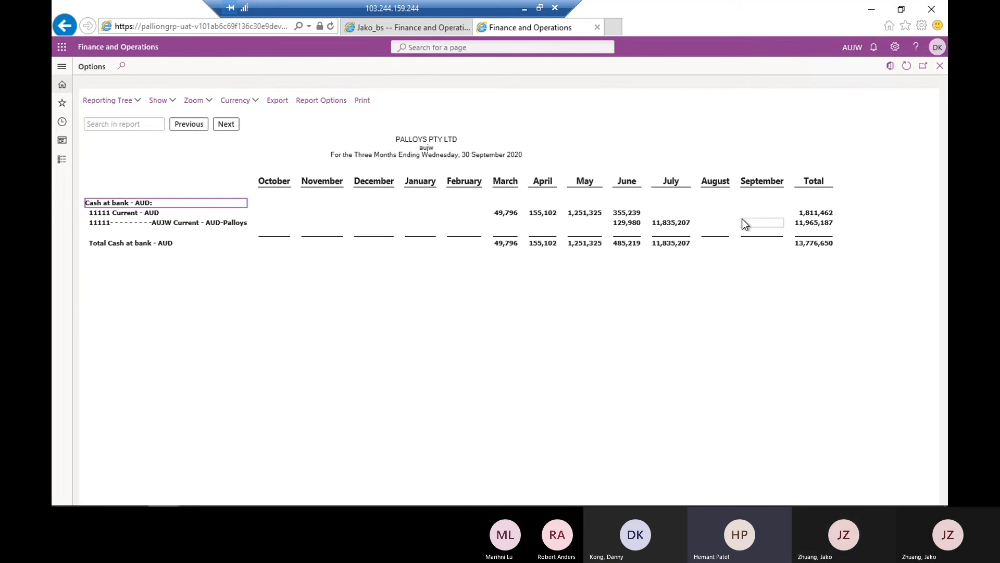
click(940, 66)
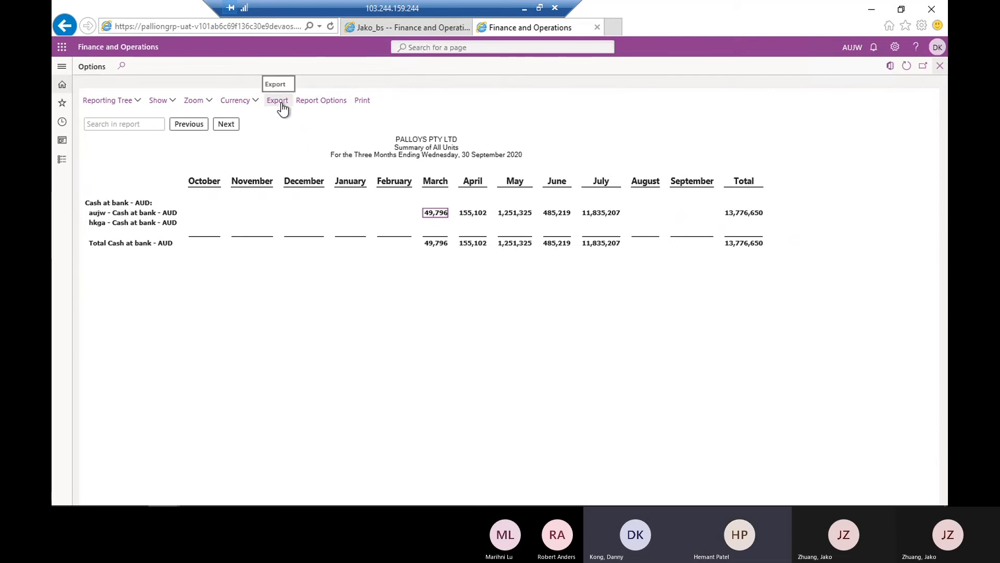
Include the Financial level in the report's export options, and cancel at the choice of save location
click(281, 102)
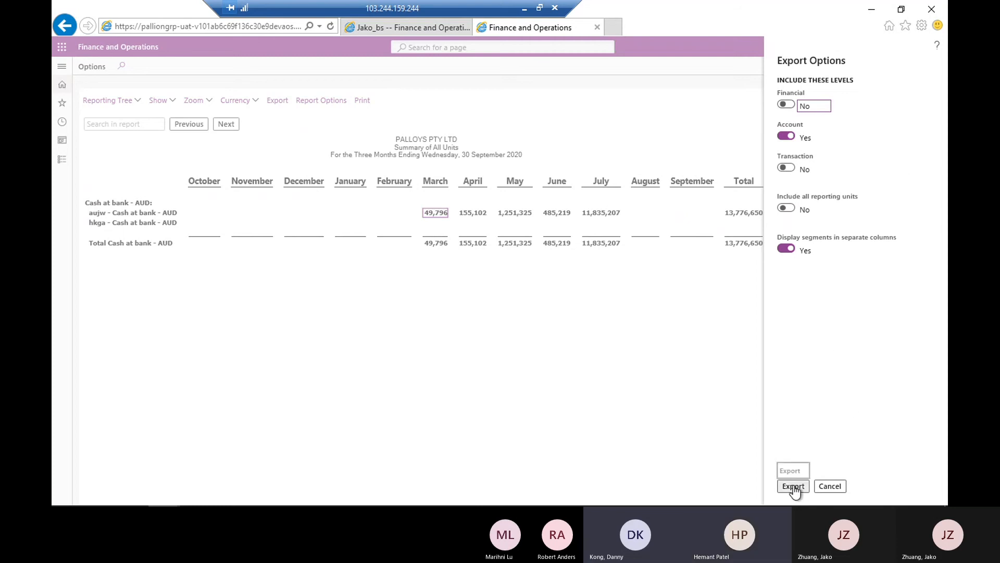
click(786, 104)
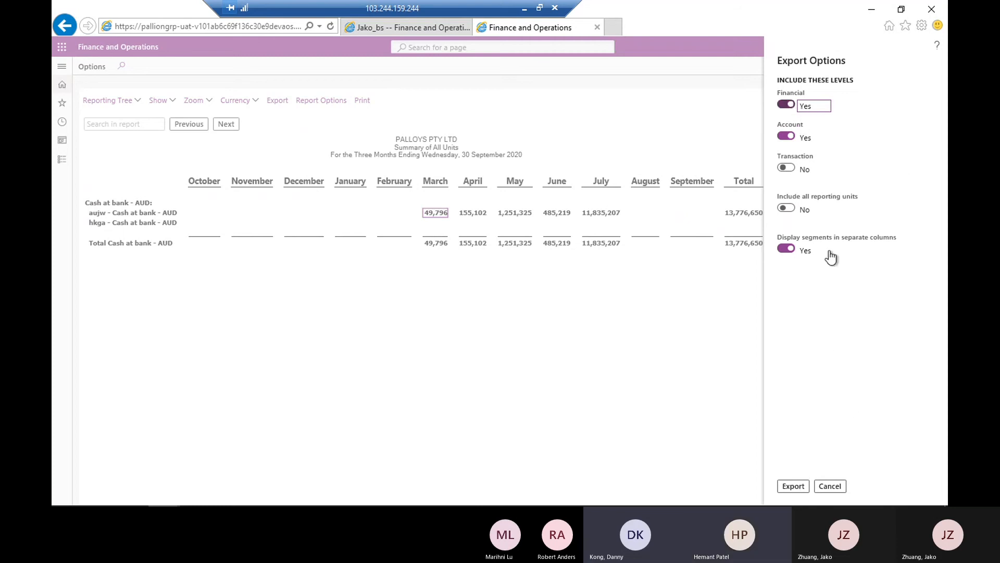
click(800, 488)
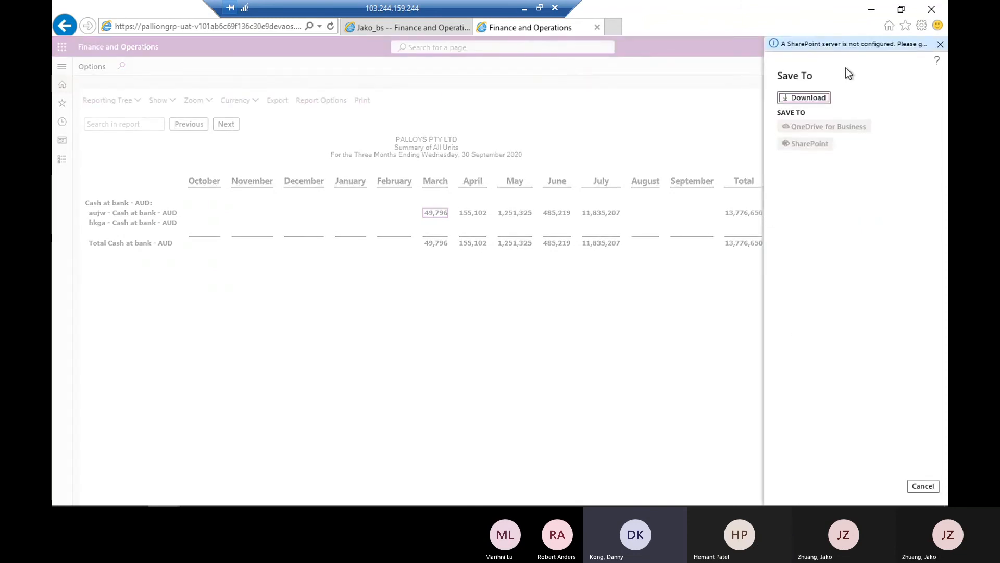
click(808, 97)
click(922, 486)
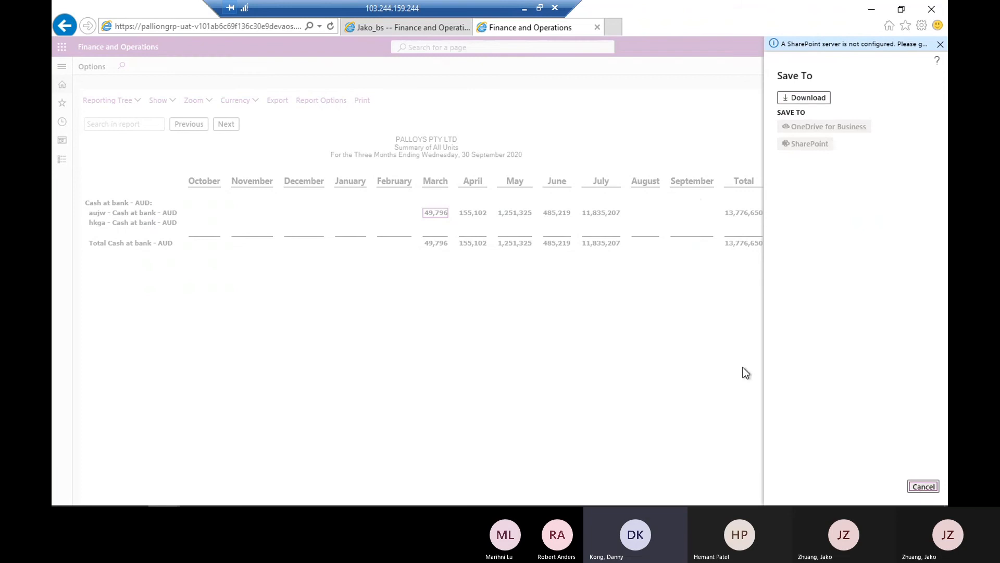
Export the report with Transaction detail and all reporting units included, choosing to download the file
click(281, 99)
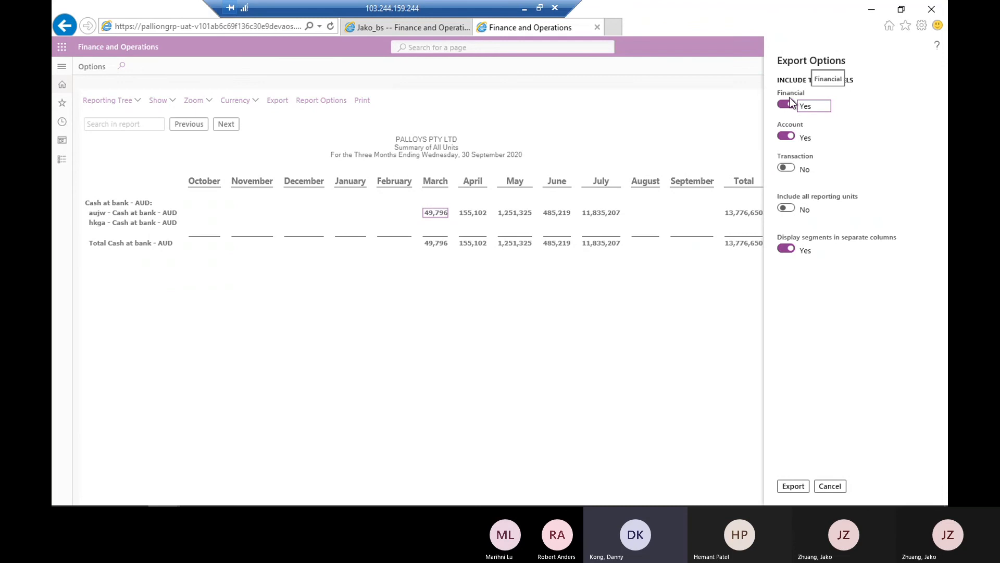
click(788, 169)
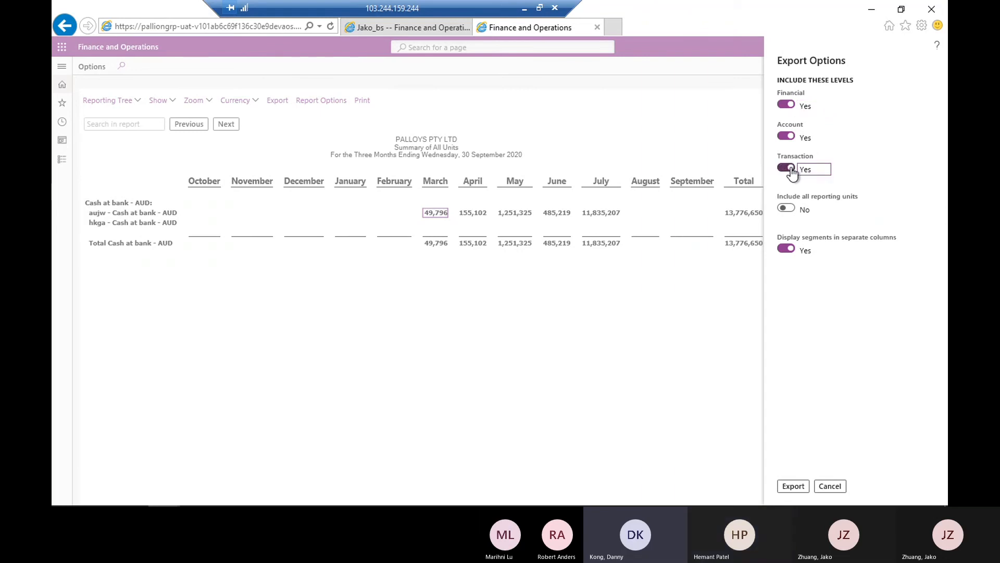
click(787, 209)
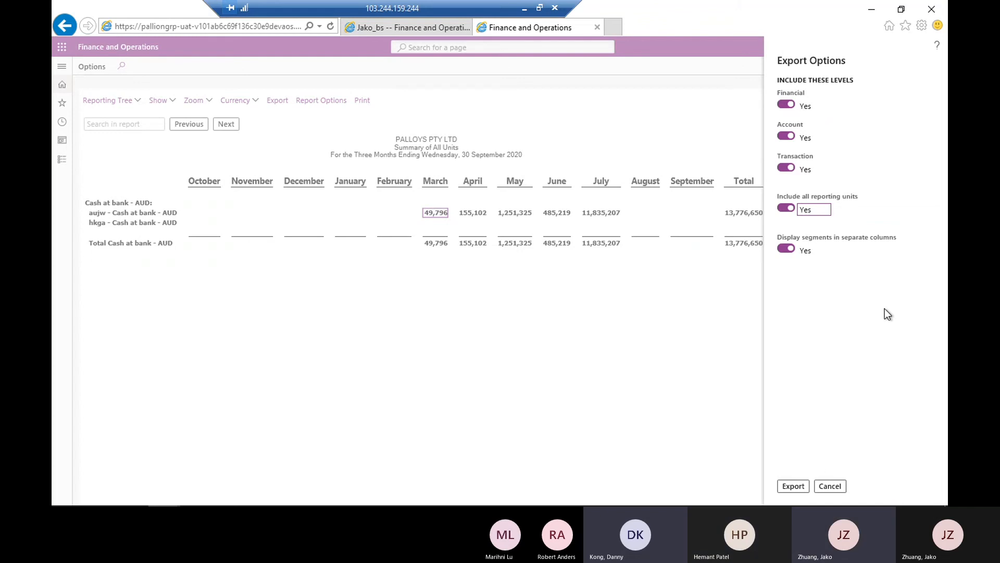
click(793, 486)
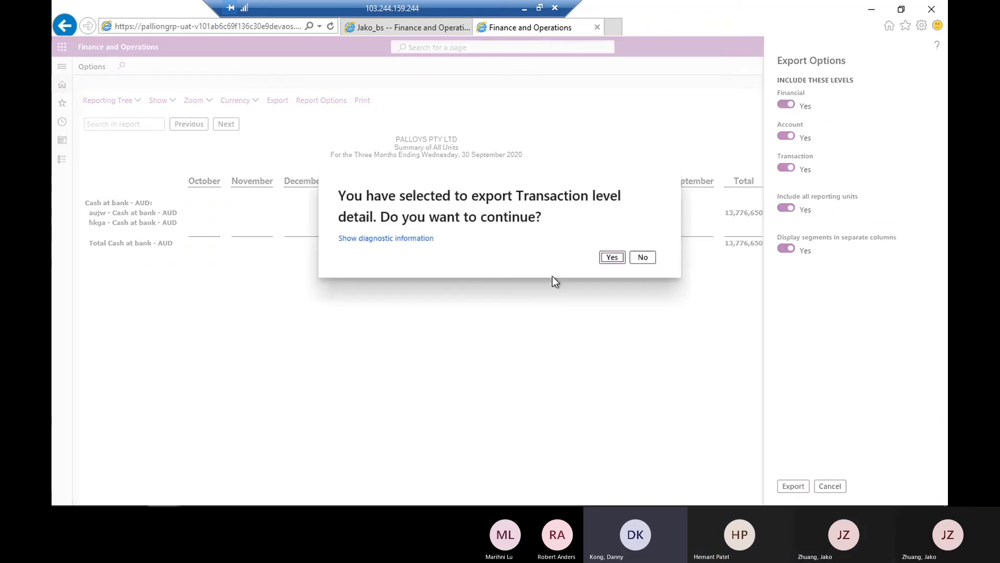
click(613, 259)
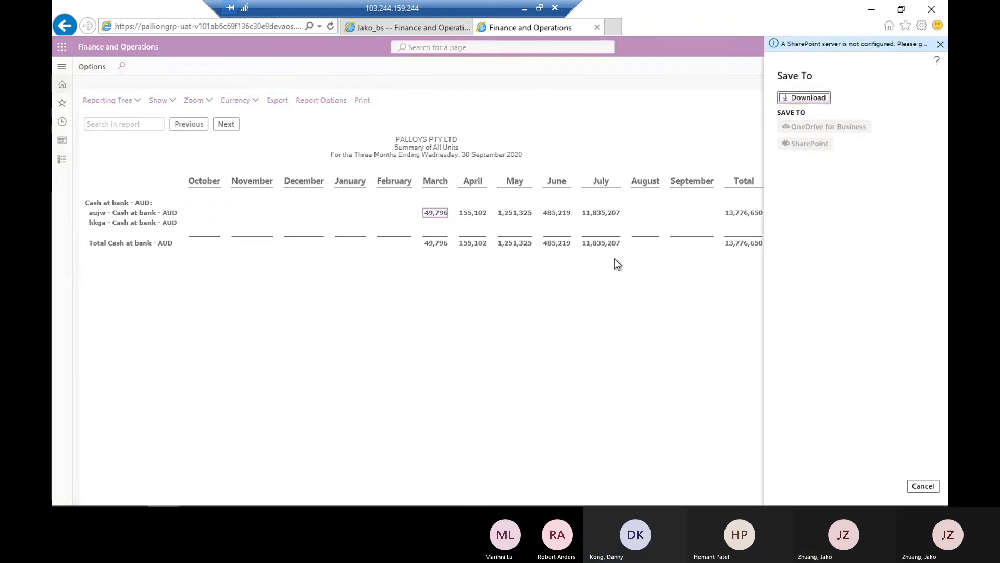
click(809, 99)
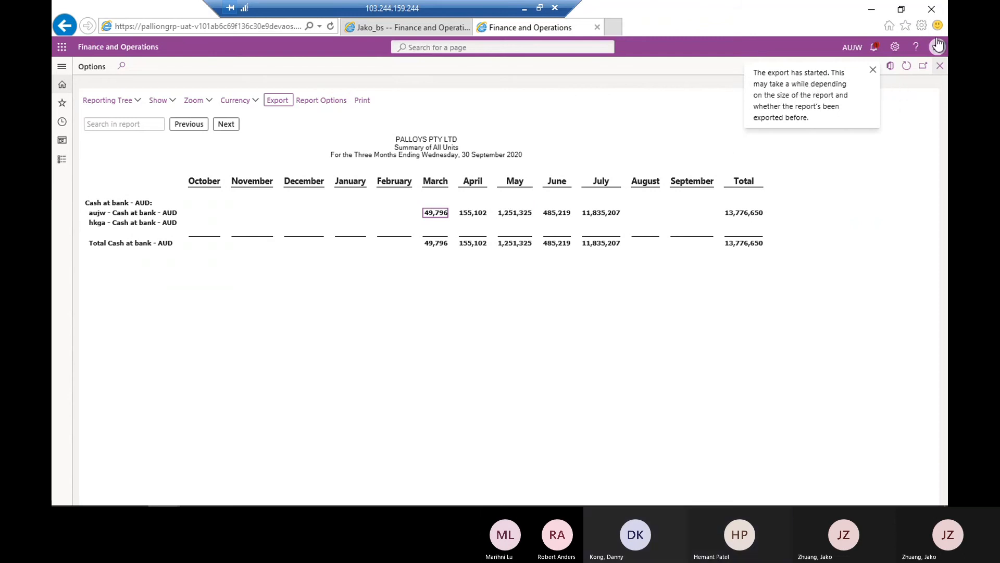
Try to open the exported Jako_bs.xlsx file from the browser's download prompt
click(921, 25)
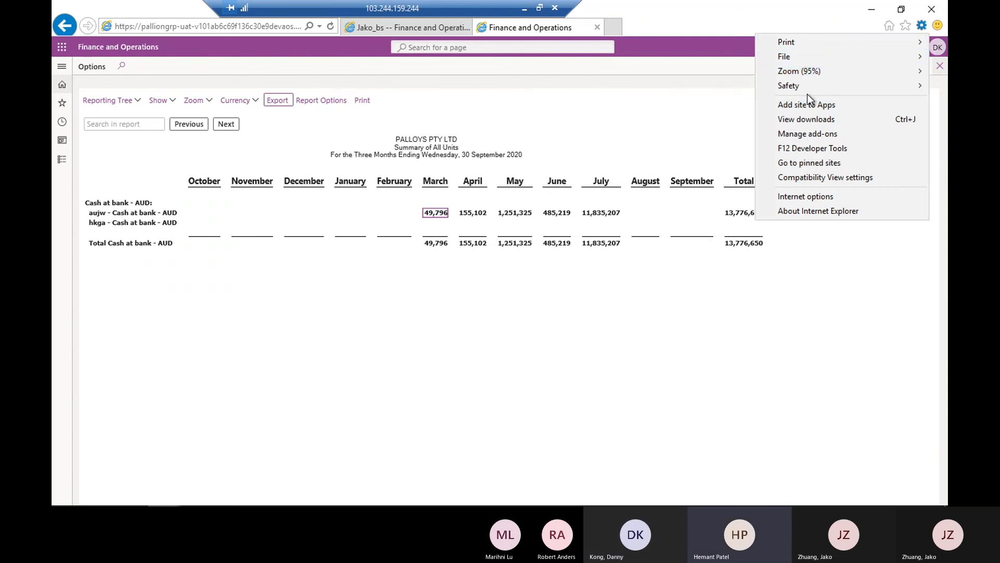
click(839, 232)
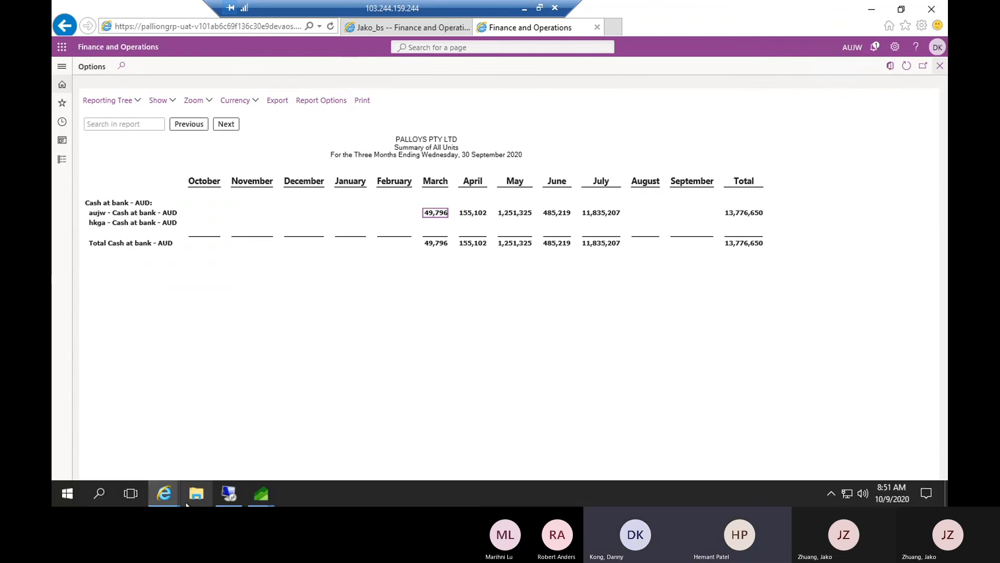
mouse_move(167, 490)
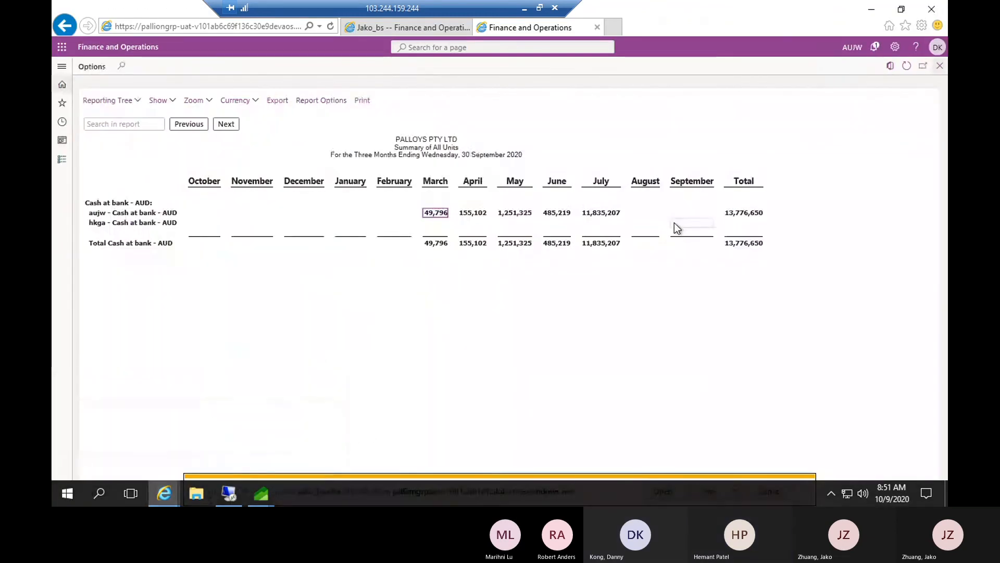
click(674, 223)
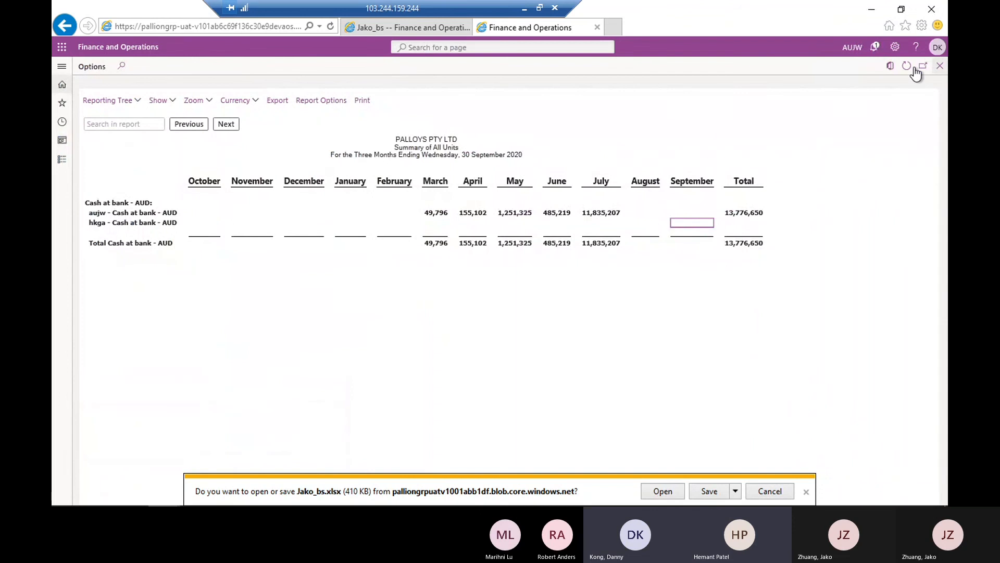
click(664, 491)
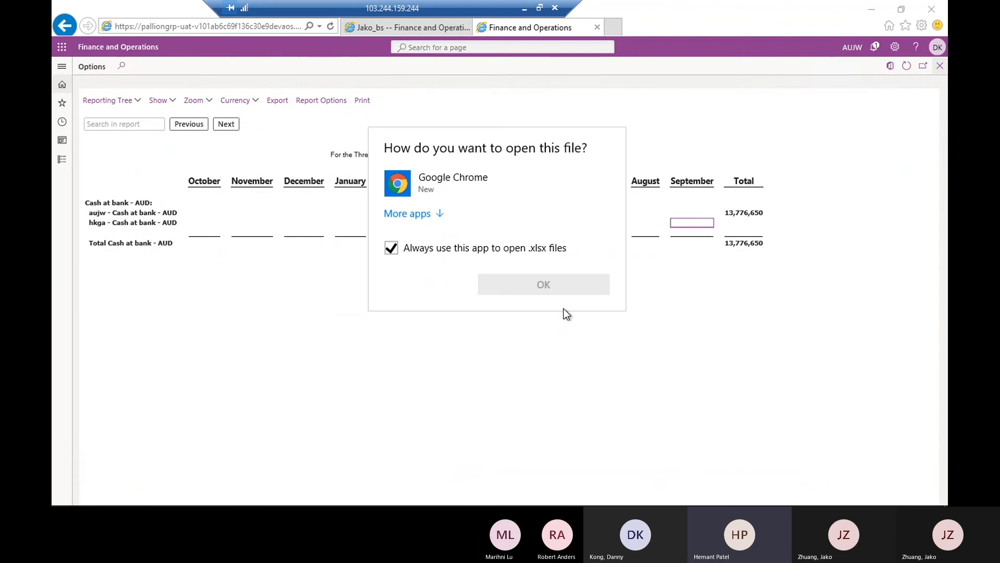
click(545, 287)
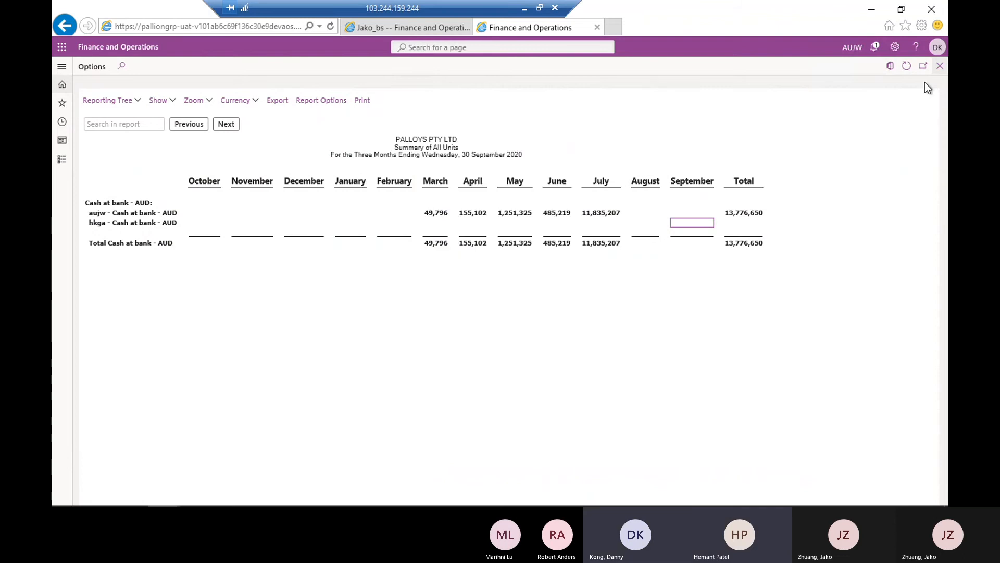
Check the browser's downloads list for the exported report, and close the list
click(921, 26)
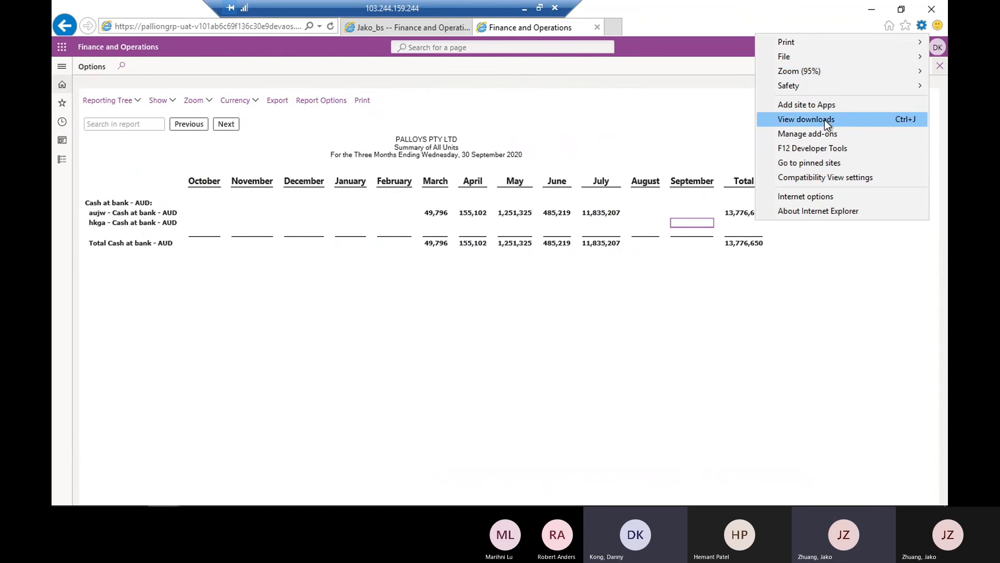
click(720, 136)
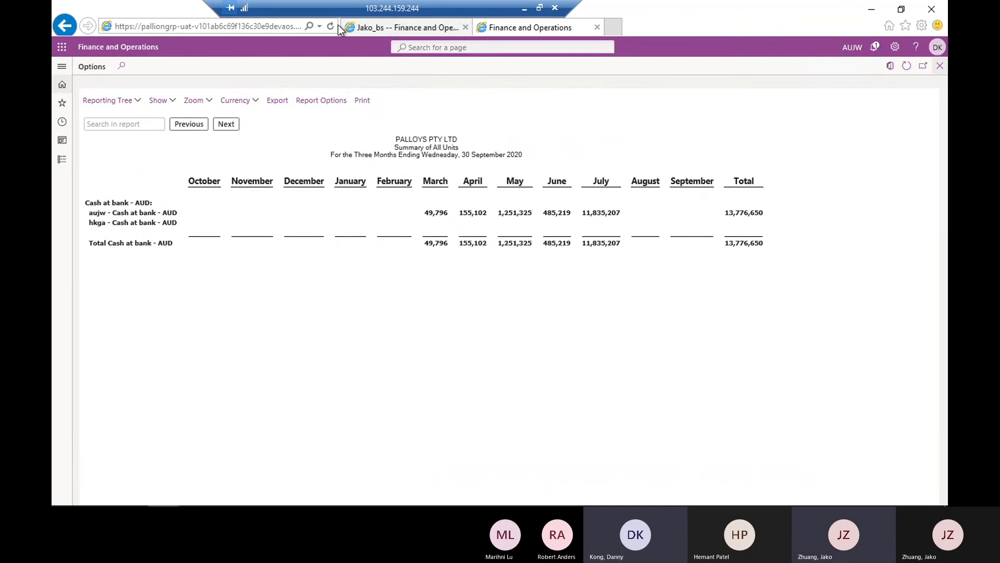
click(922, 26)
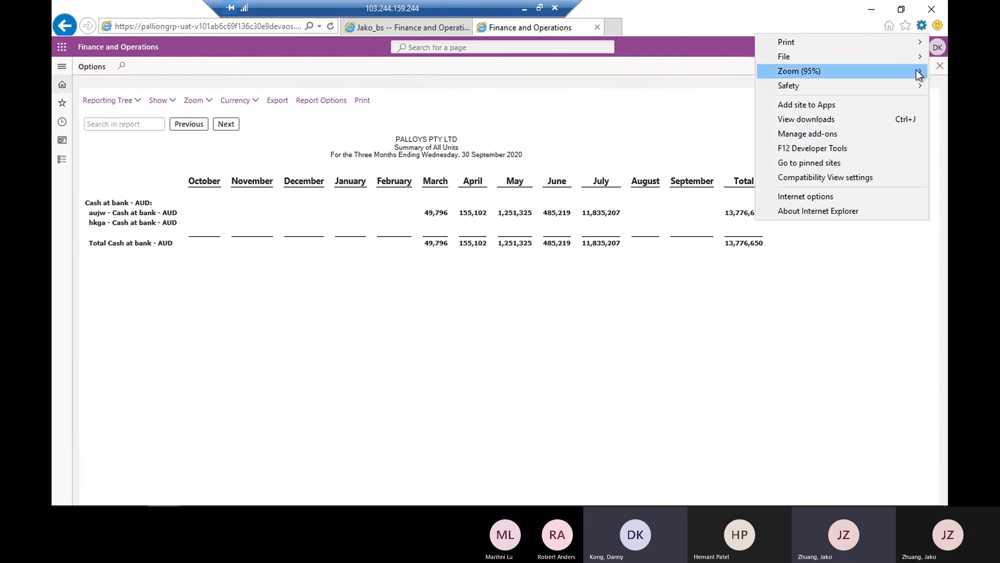
click(859, 118)
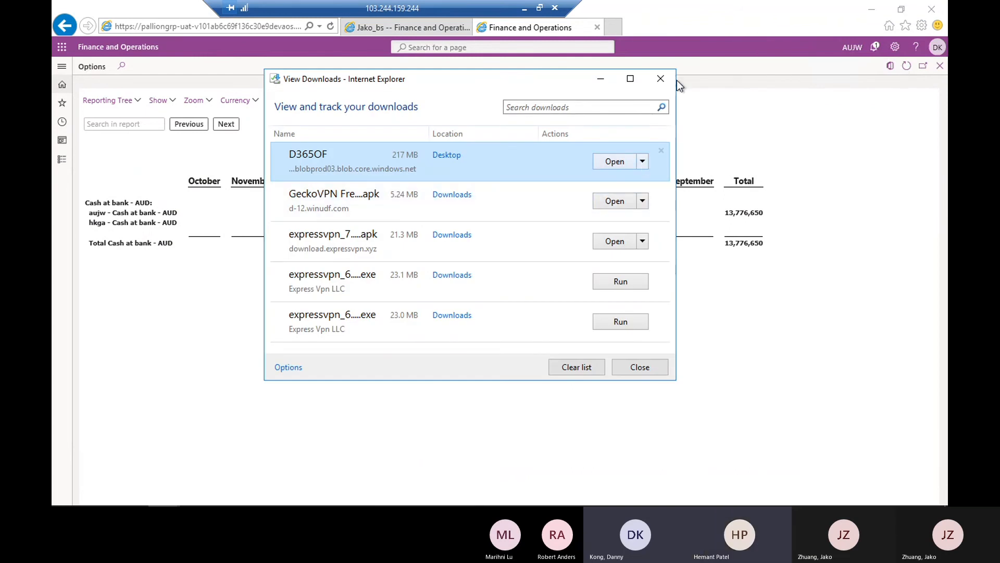
click(662, 79)
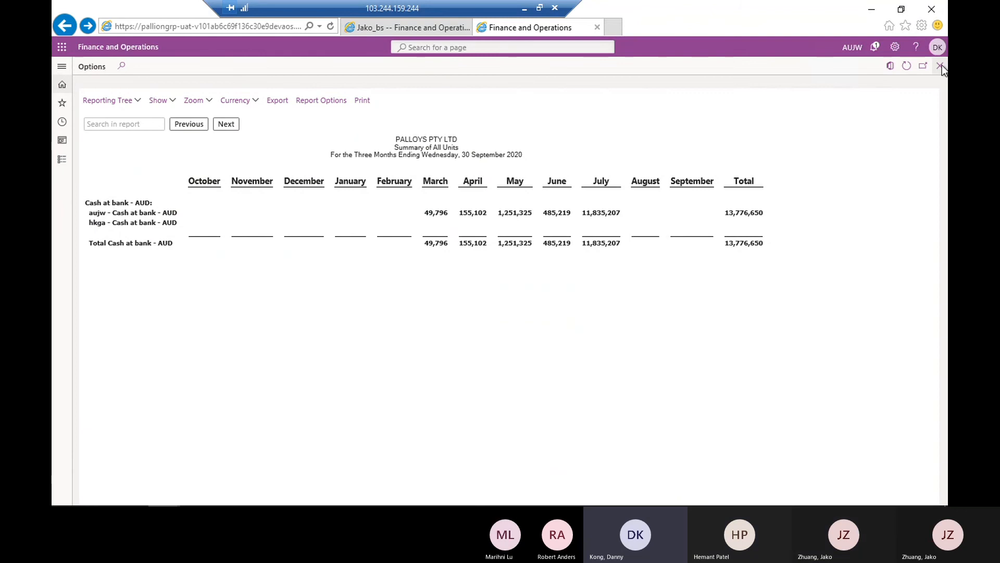
Go back from the Cash at bank - AUD breakdown to the full balance sheet, and switch to Report Designer
key(alt+Left)
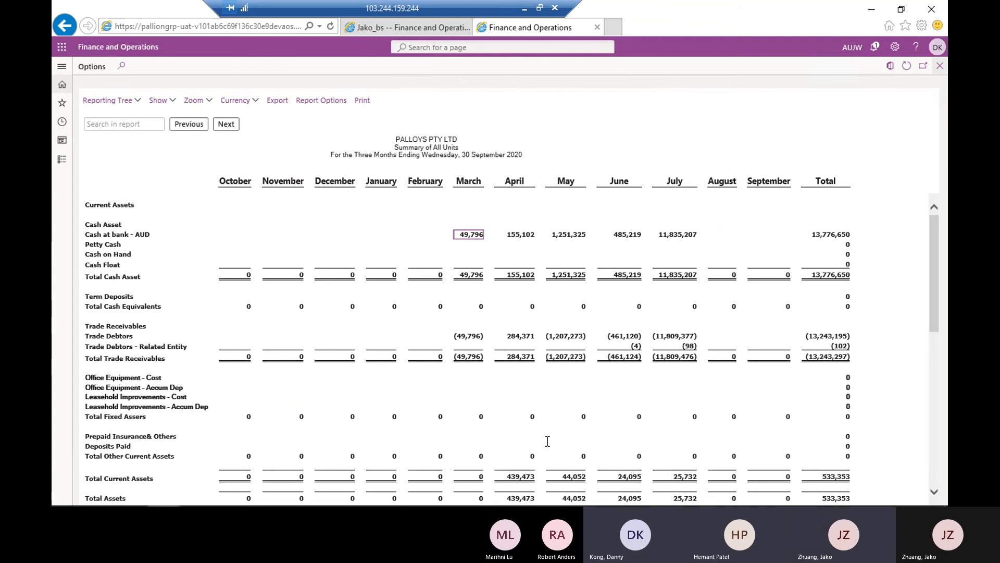
mouse_move(506, 504)
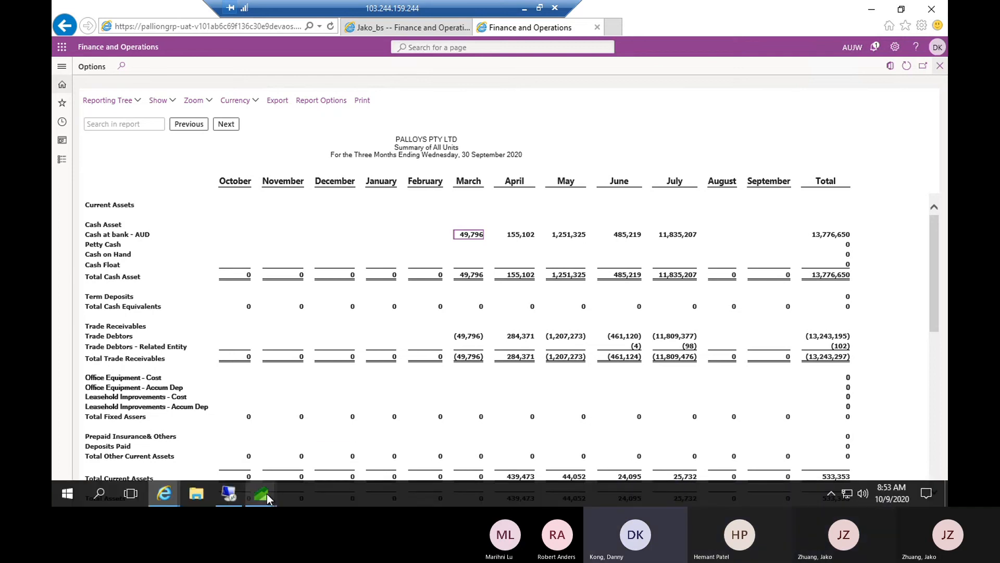
mouse_move(266, 493)
click(223, 444)
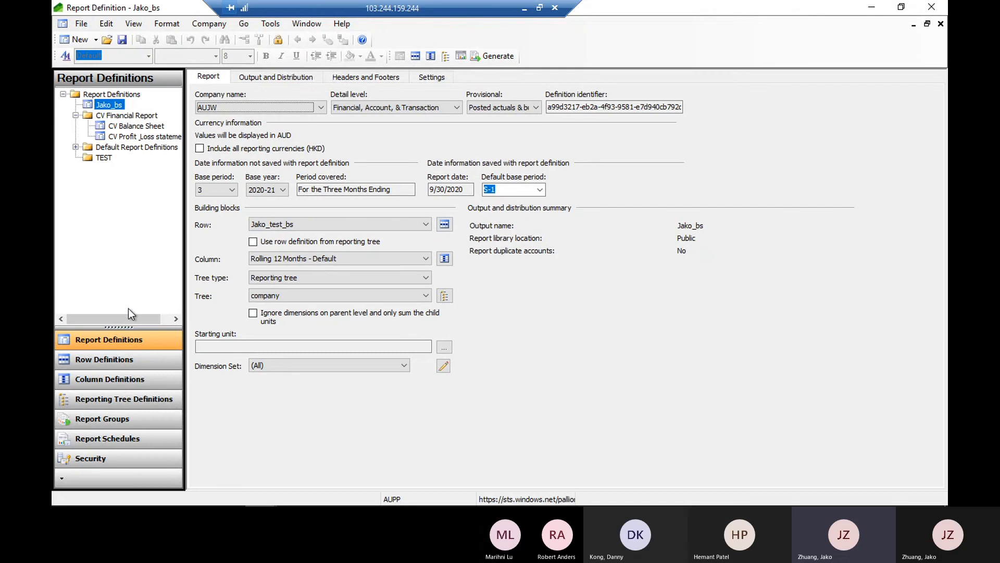
Open the Jako_test_bs row definition in read-only mode, and widen the Link to Financial Dimensions column
click(93, 353)
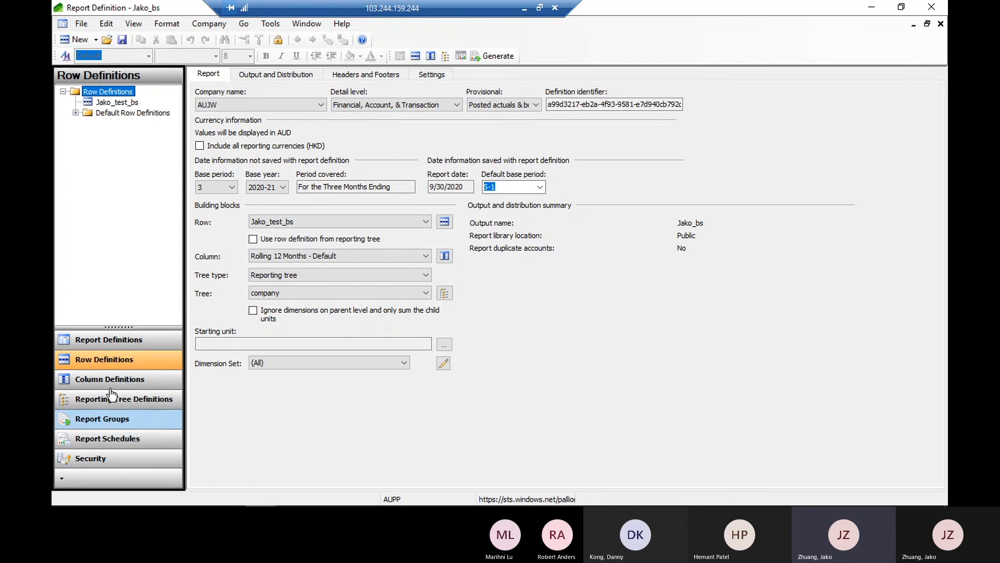
double_click(118, 102)
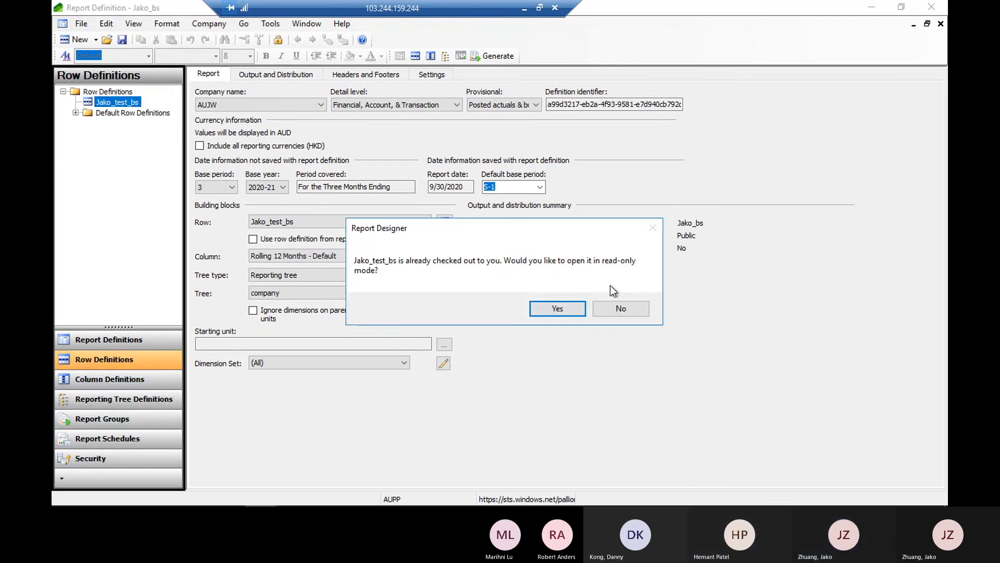
click(558, 308)
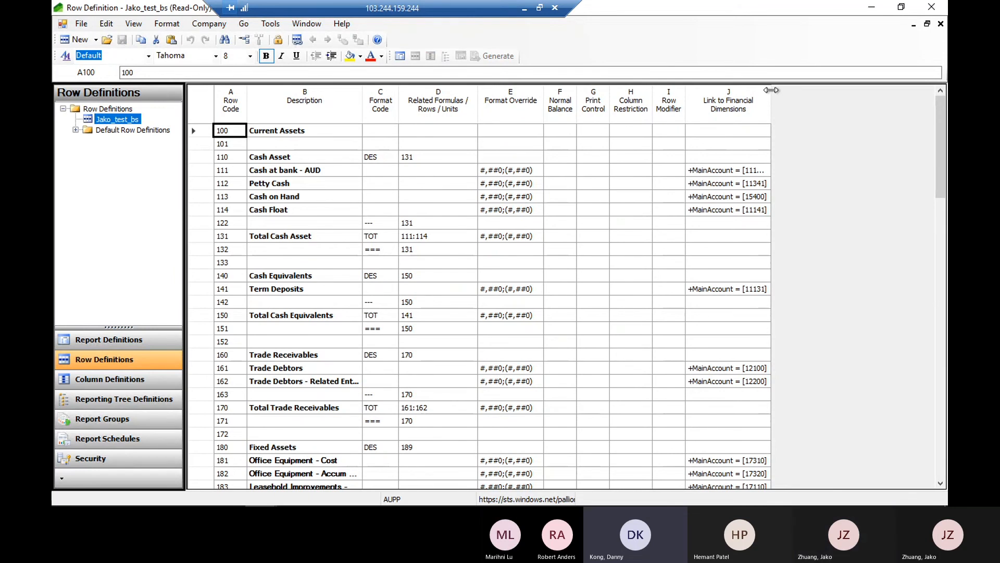
double_click(771, 90)
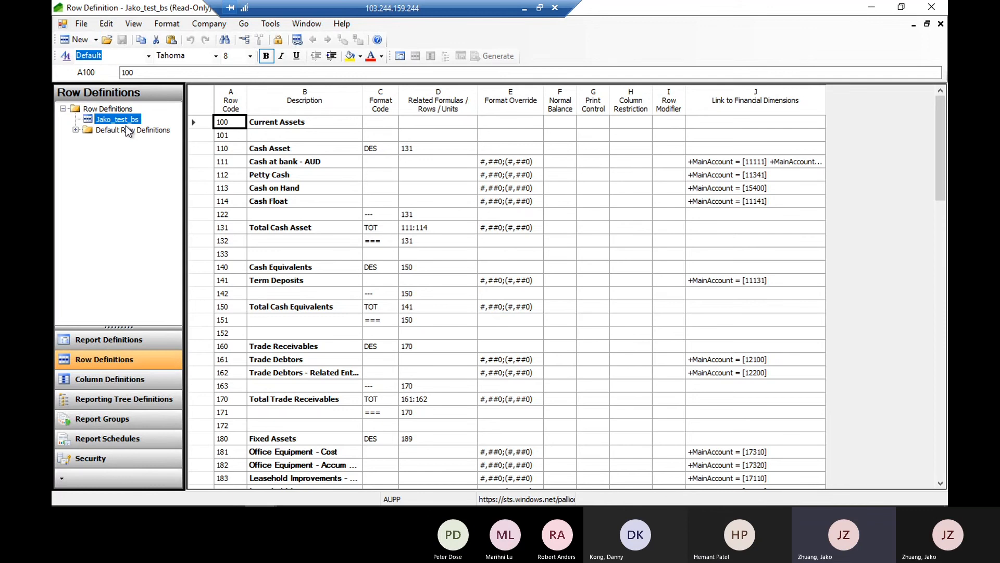
Copy all rows of the Jako_test_bs row definition into a new row definition
click(80, 40)
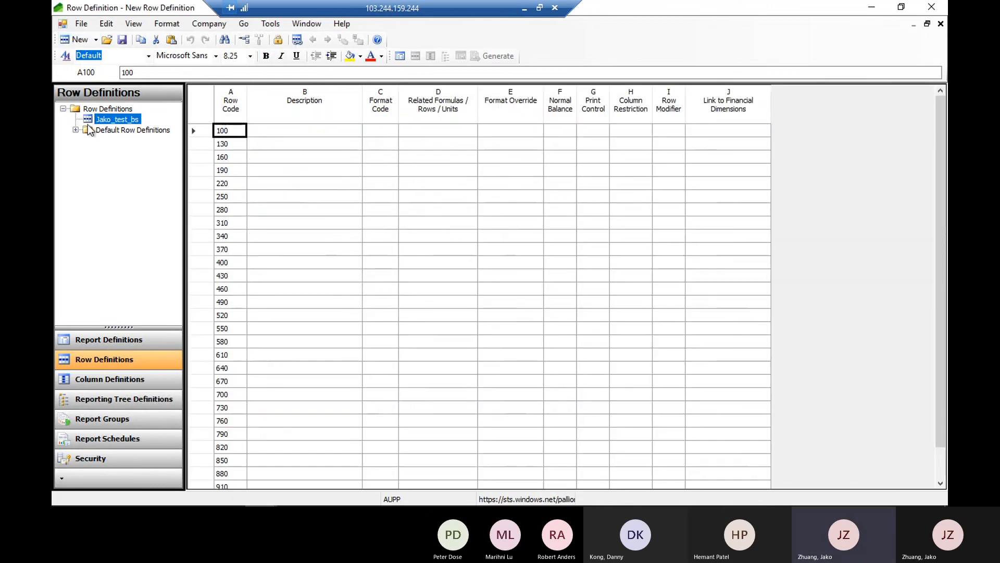
double_click(125, 121)
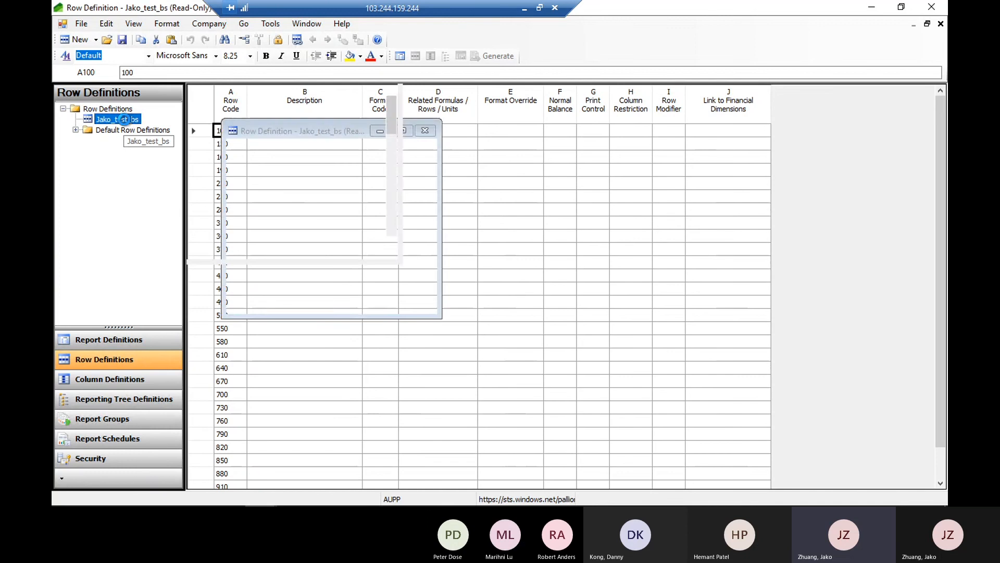
click(208, 101)
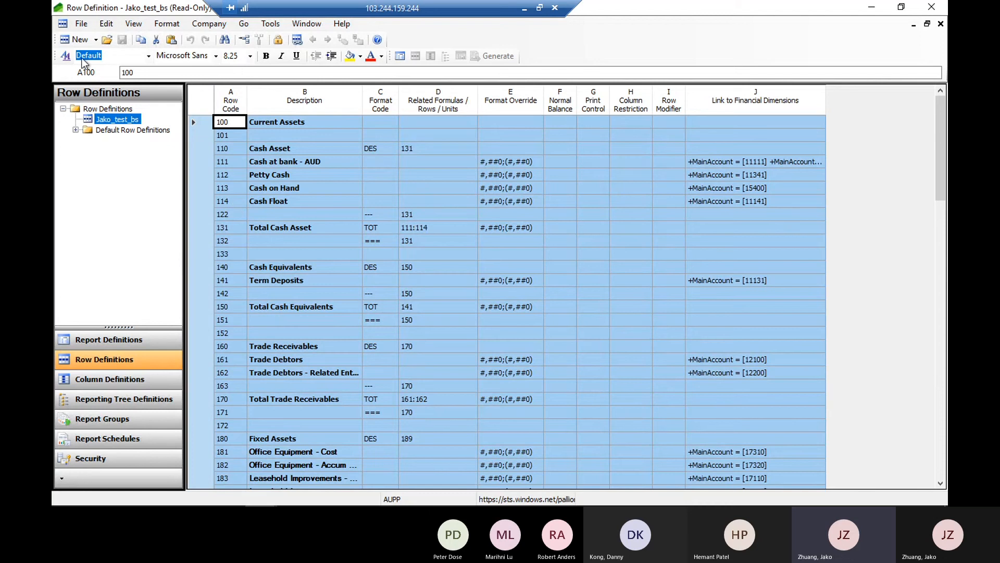
click(79, 39)
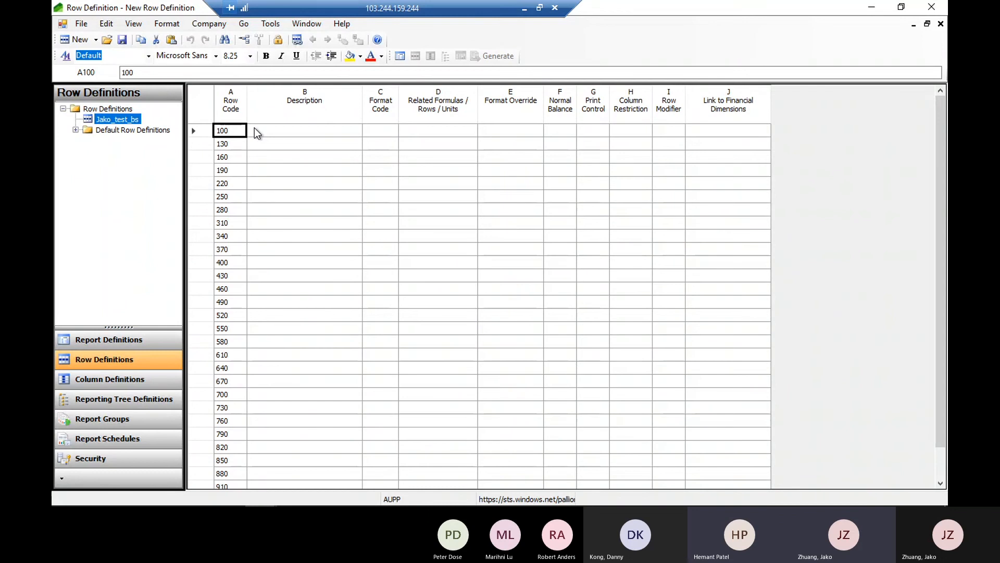
key(ctrl+v)
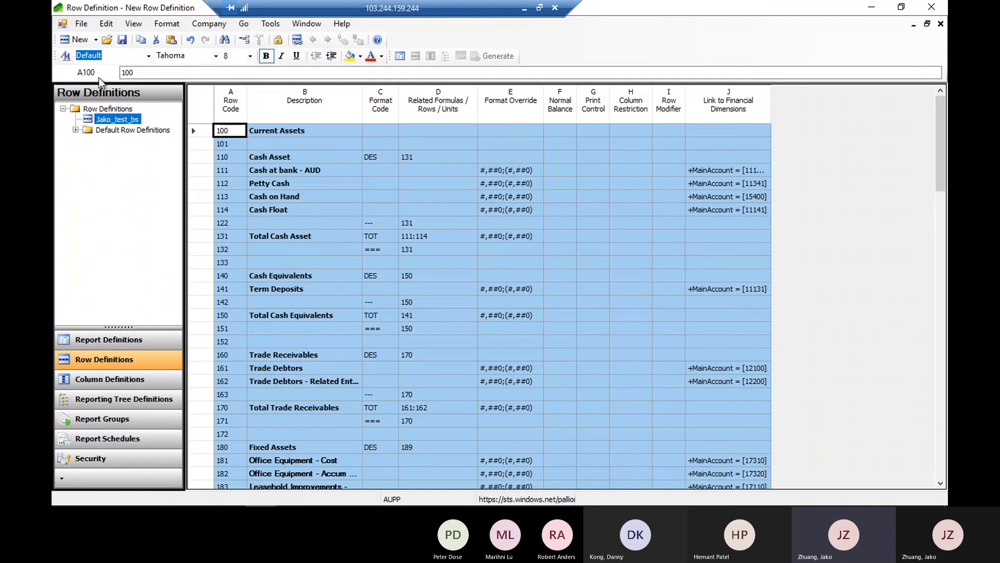
Start saving the new row definition with pp_BS_JAKOTEST as both its name and description
click(123, 41)
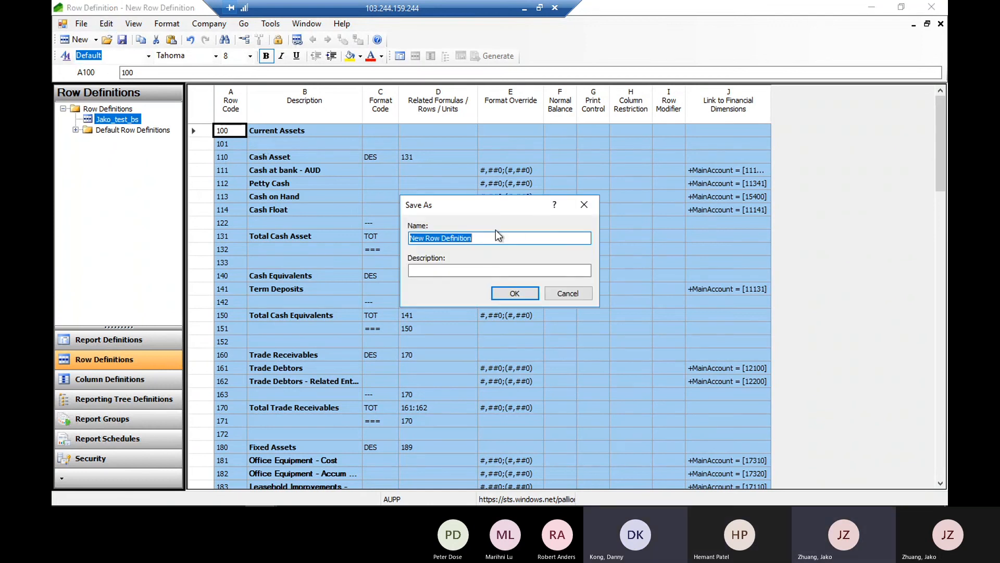
text(pp)
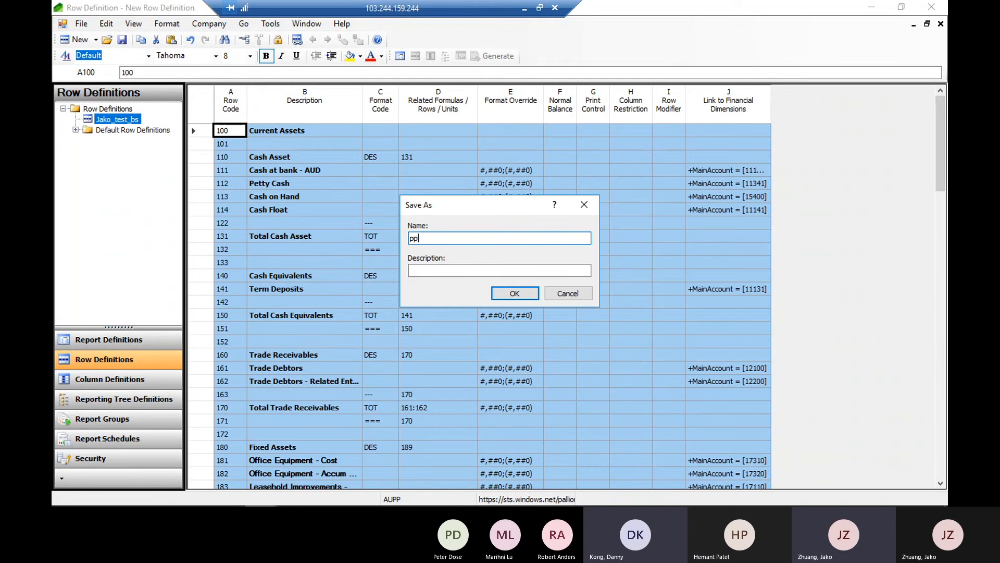
text(_B)
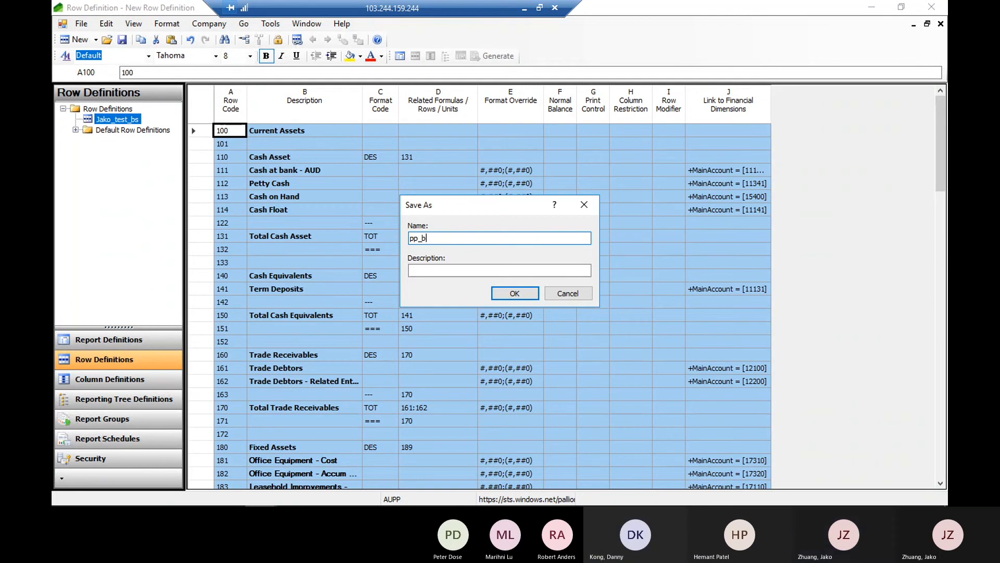
key(BackSpace)
text(BS_JAKOTEST)
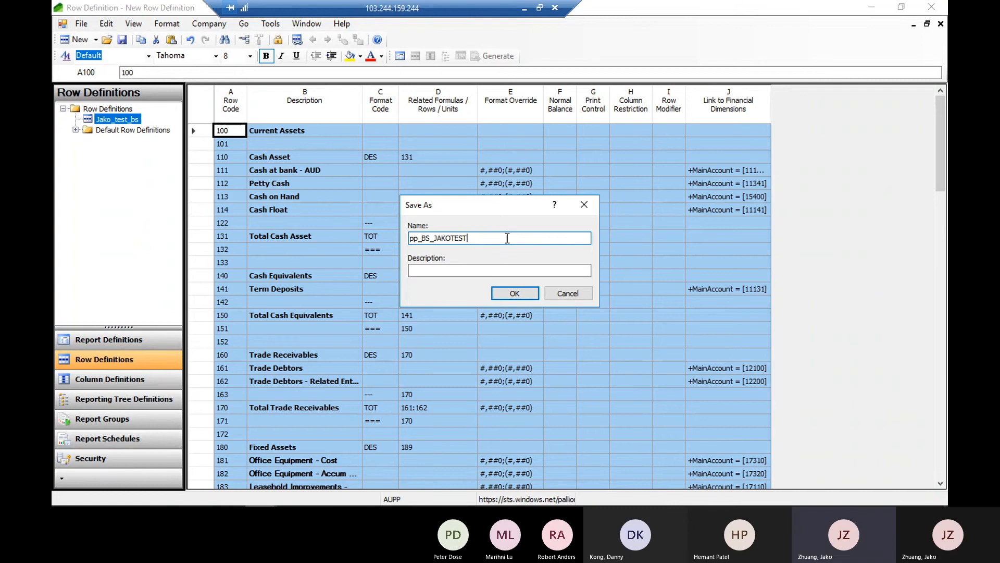
key(ctrl+a)
key(ctrl+c)
click(448, 267)
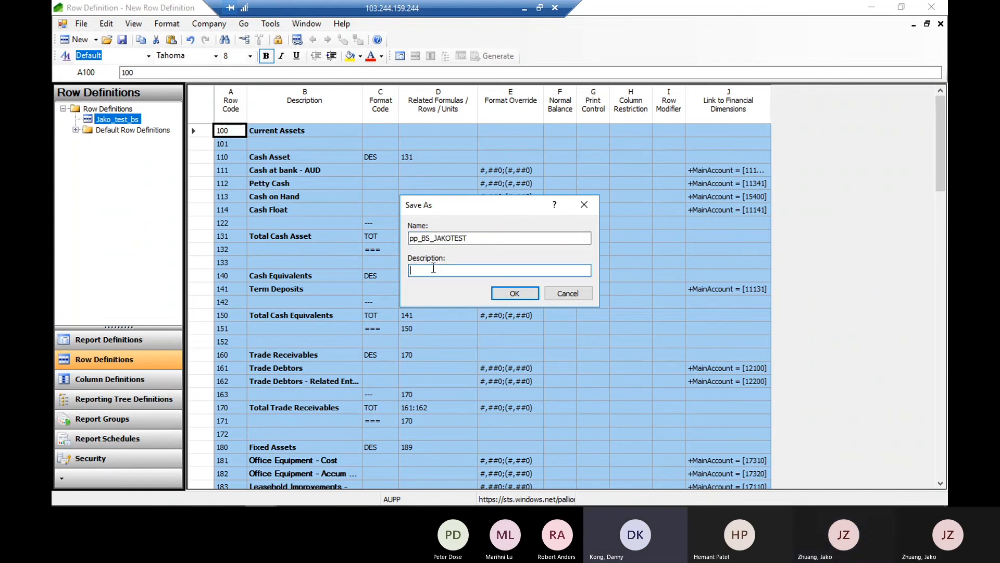
key(ctrl+v)
Replace JAKOTEST with Row in the row definition's name
drag(435, 238, 555, 237)
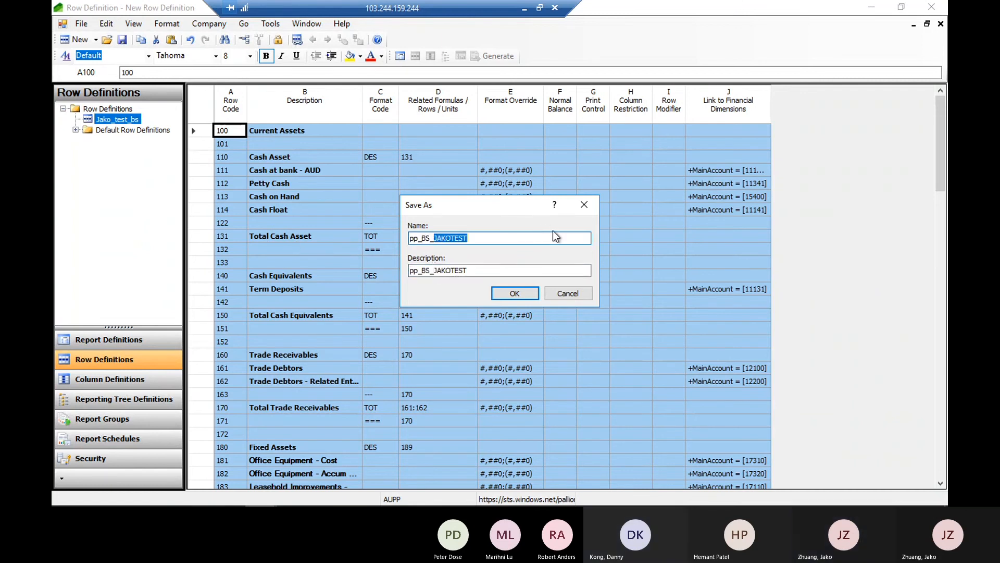
text(rOW)
key(BackSpace)
key(BackSpace)
key(BackSpace)
text(Row)
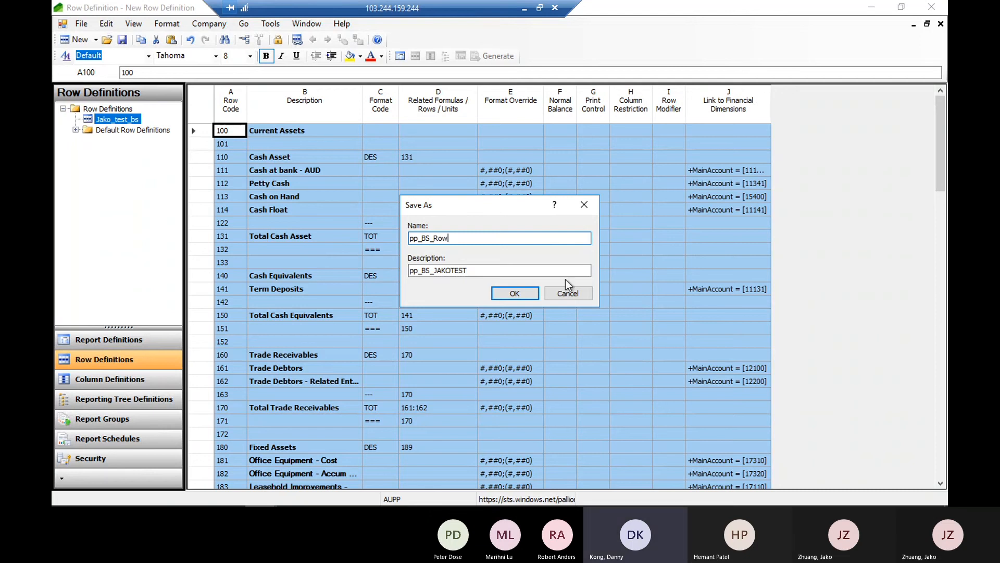
Change the description to pp_BS_Rows and make the name match it
click(501, 271)
key(BackSpace)
key(BackSpace)
key(BackSpace)
key(BackSpace)
key(BackSpace)
key(BackSpace)
key(BackSpace)
key(BackSpace)
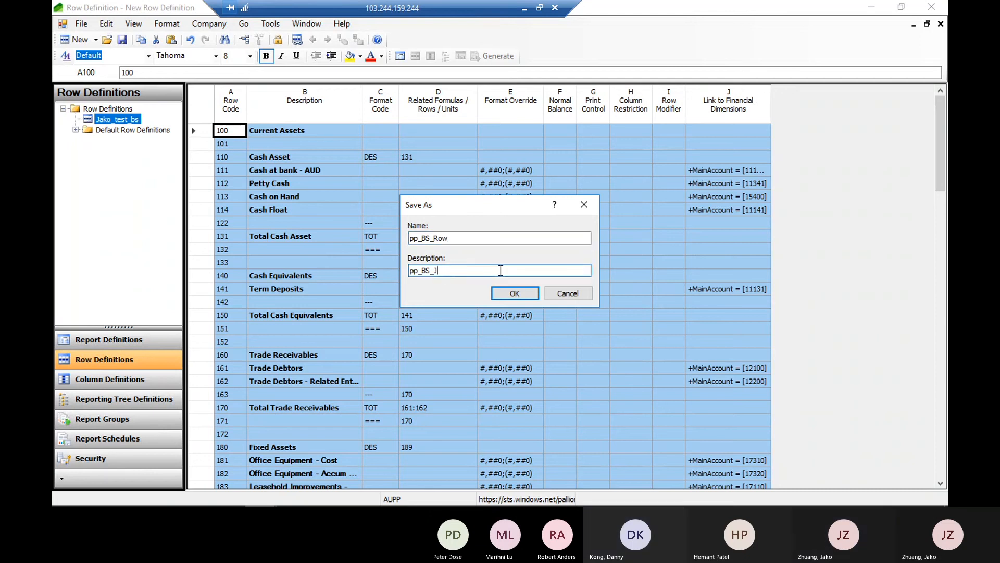
text(Rows)
click(527, 238)
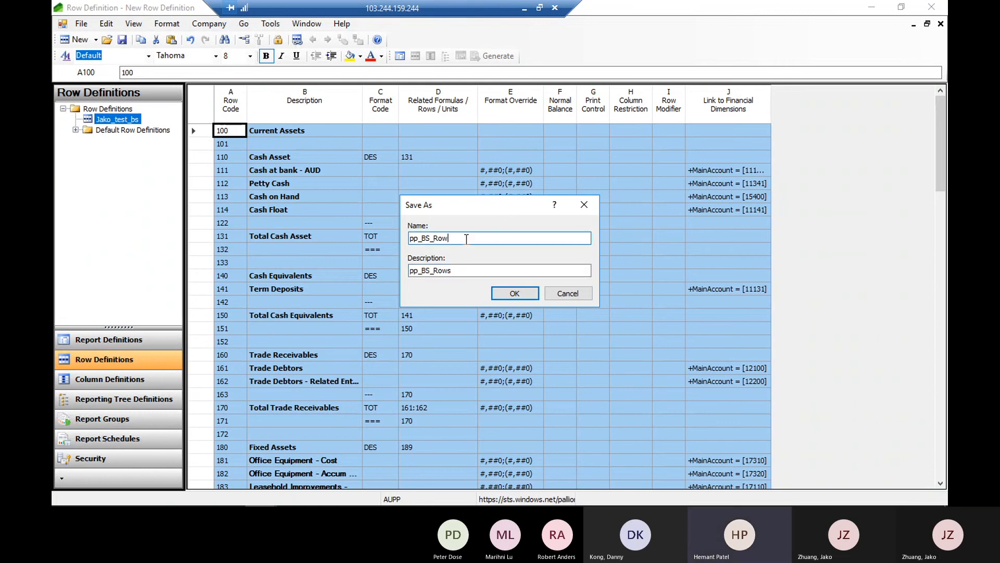
text(s)
Capitalise the PP prefix in both the name and description, and save the row definition as PP_BS_Rows
drag(417, 238, 410, 270)
text(PPPP)
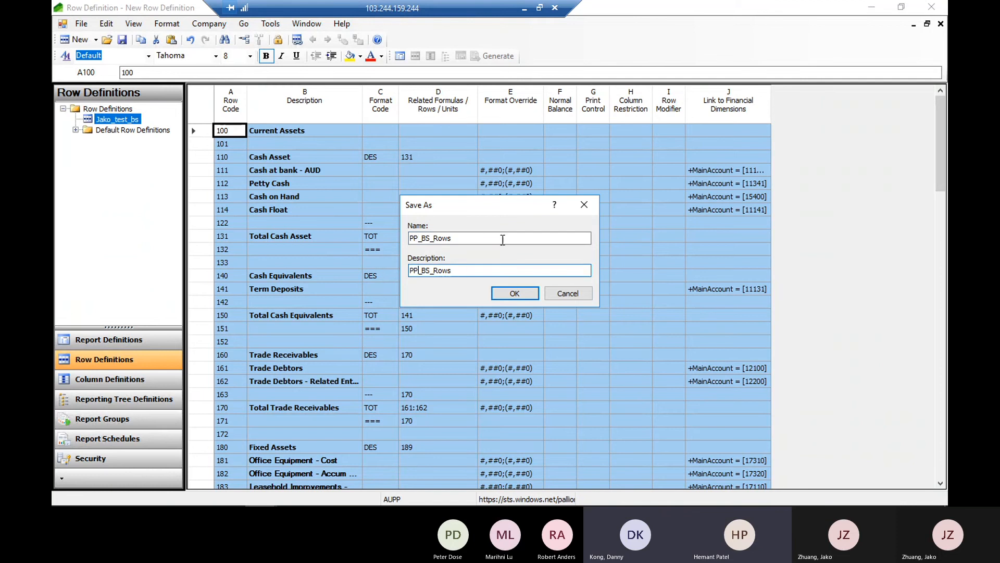
click(503, 238)
click(515, 292)
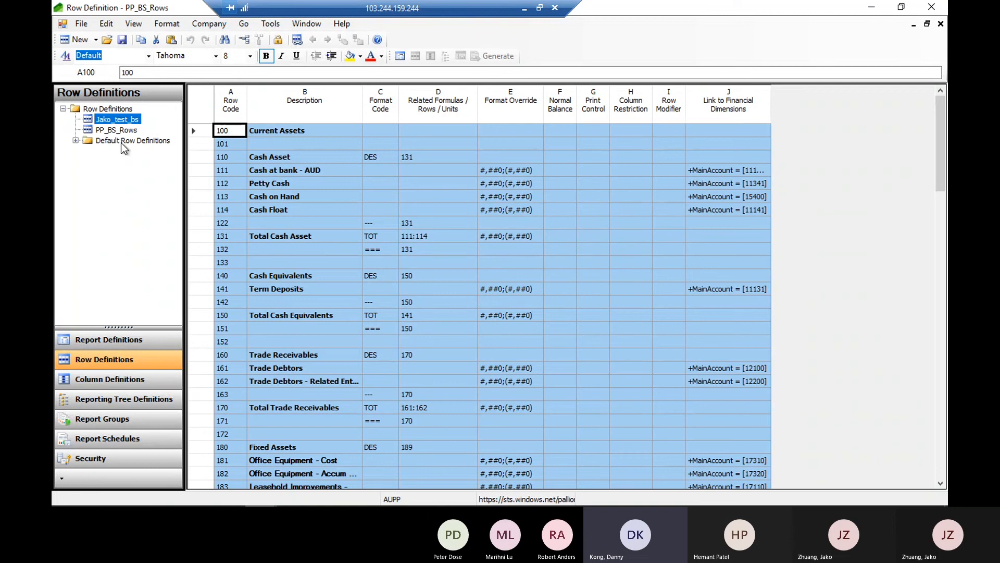
Select PP_BS_Rows in the row definitions list and widen its Link to Financial Dimensions column
click(111, 131)
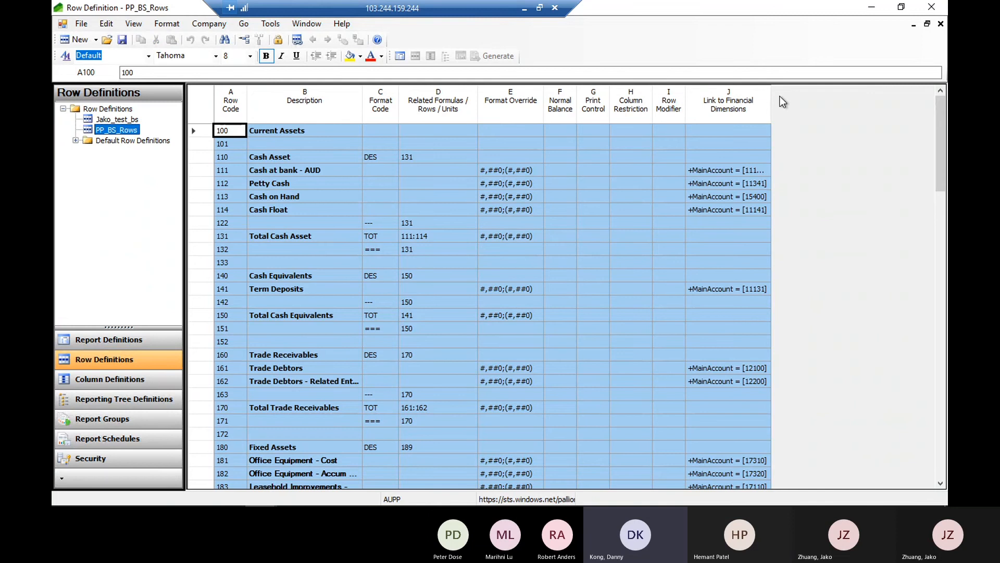
drag(771, 97, 795, 95)
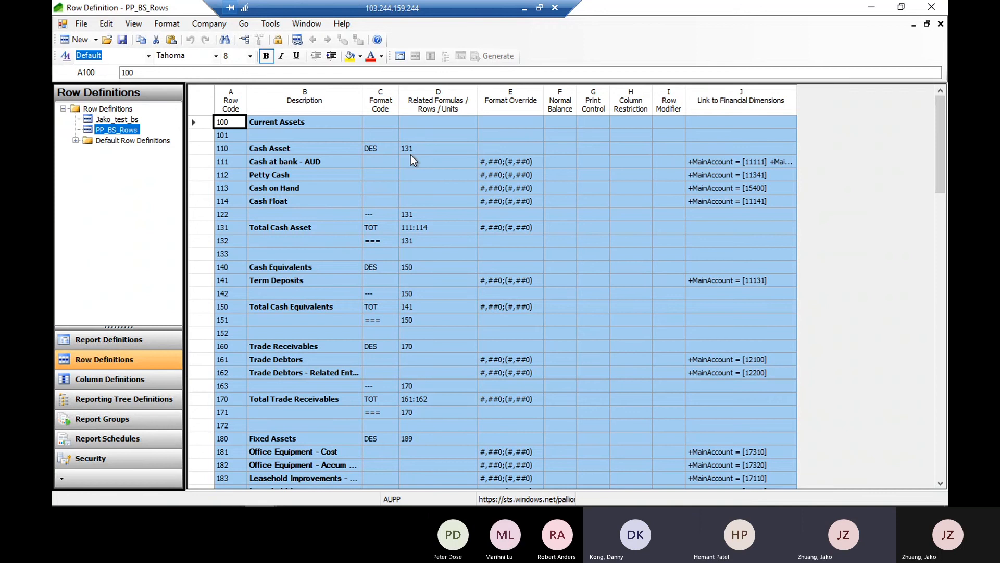
Switch to the generated report in the browser, compare its Cash Asset section with the row definition, and minimize the browser window
mouse_move(341, 482)
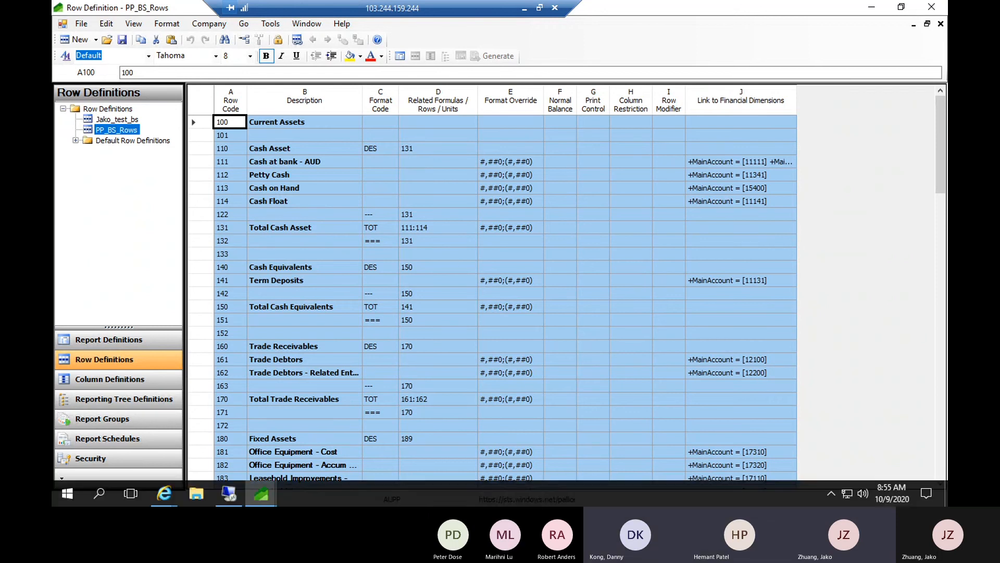
mouse_move(170, 502)
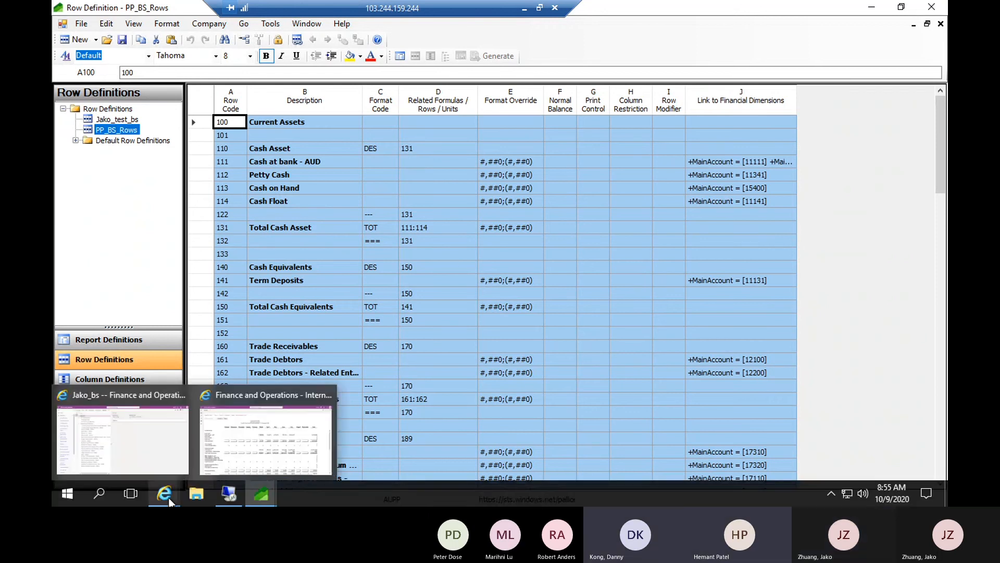
click(245, 425)
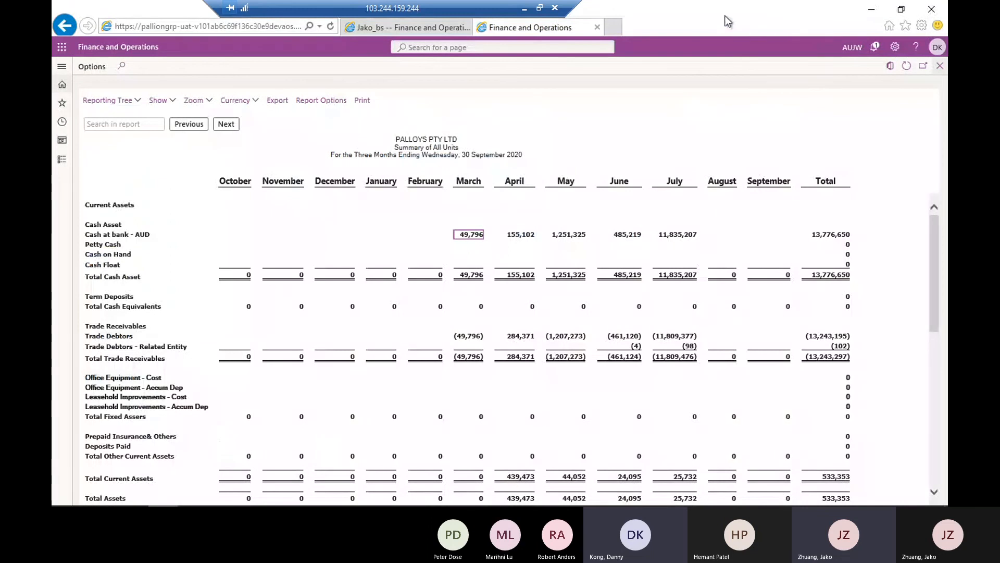
drag(724, 15, 665, 52)
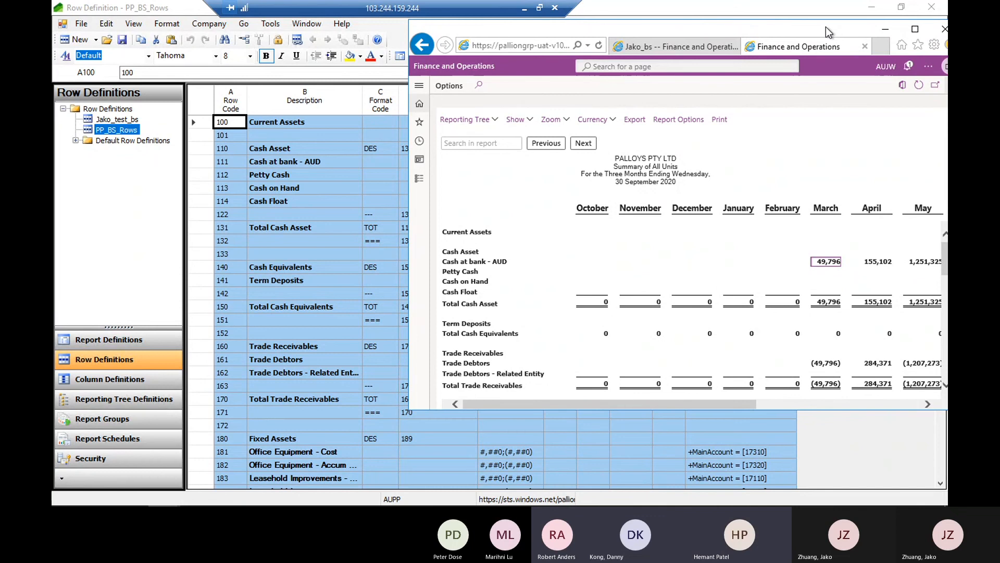
drag(826, 26, 721, 193)
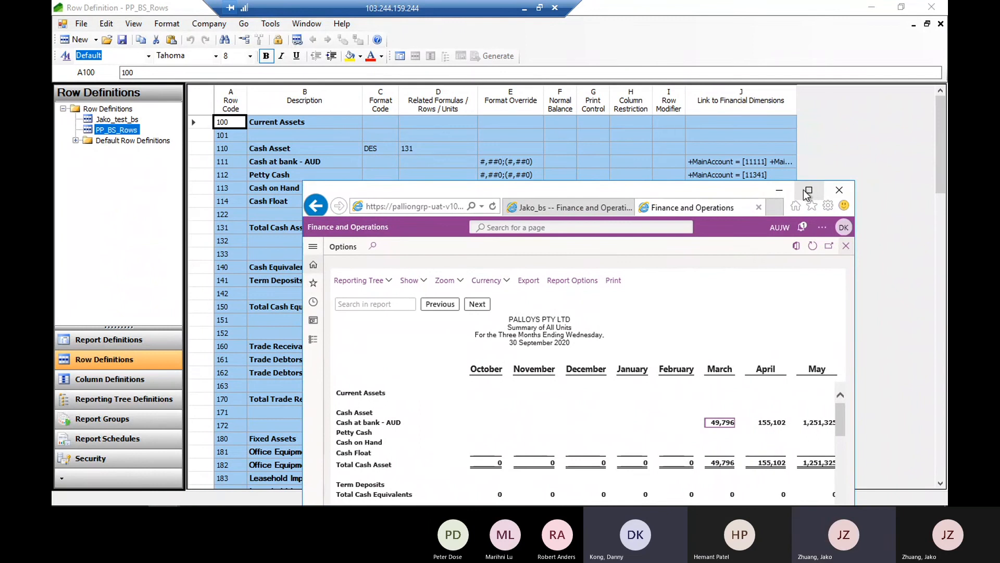
drag(760, 190, 846, 98)
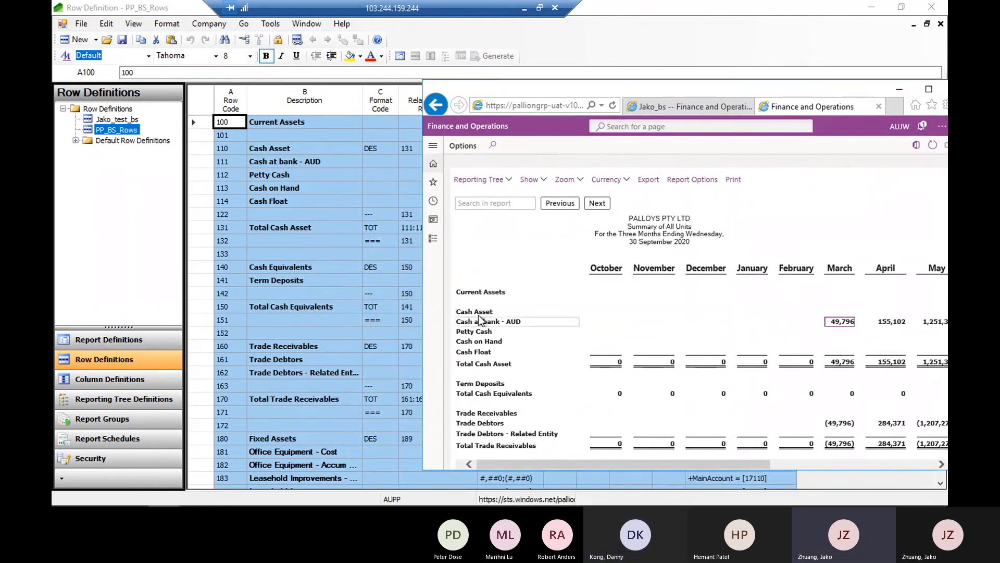
drag(783, 93, 560, 139)
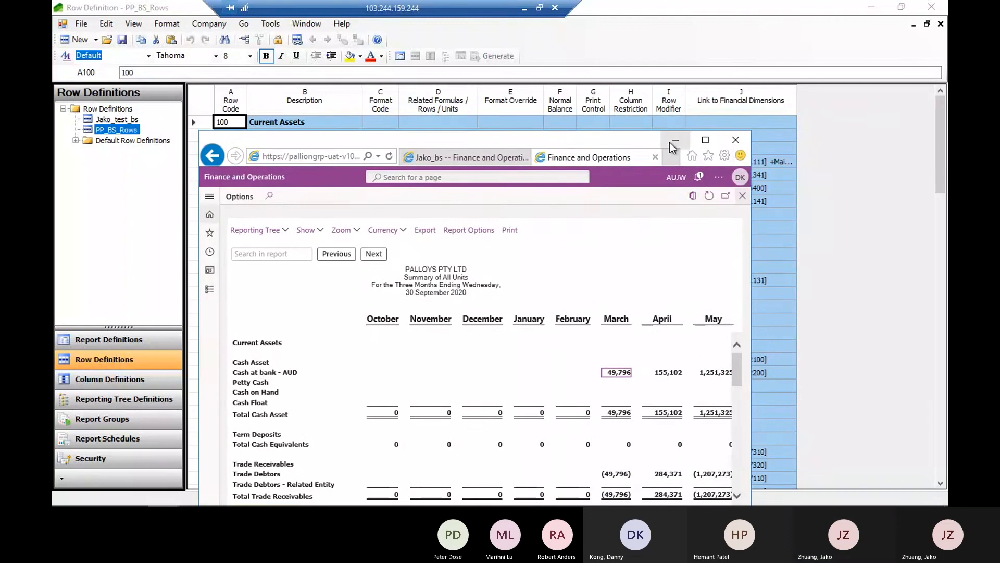
click(671, 142)
Inspect the Cash Asset and Cash at bank - AUD rows, including the main accounts linked to Cash at bank - AUD
click(289, 148)
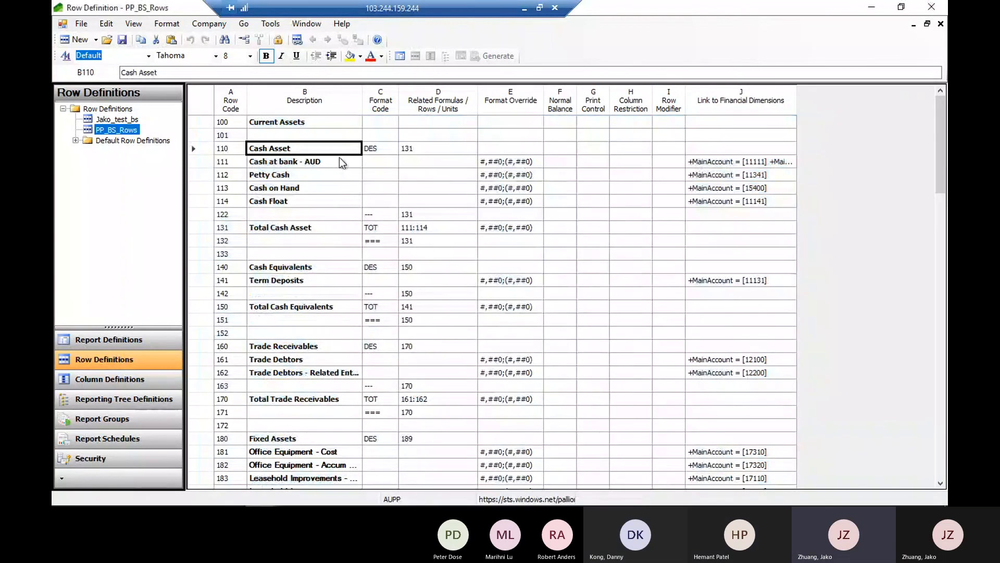
click(281, 164)
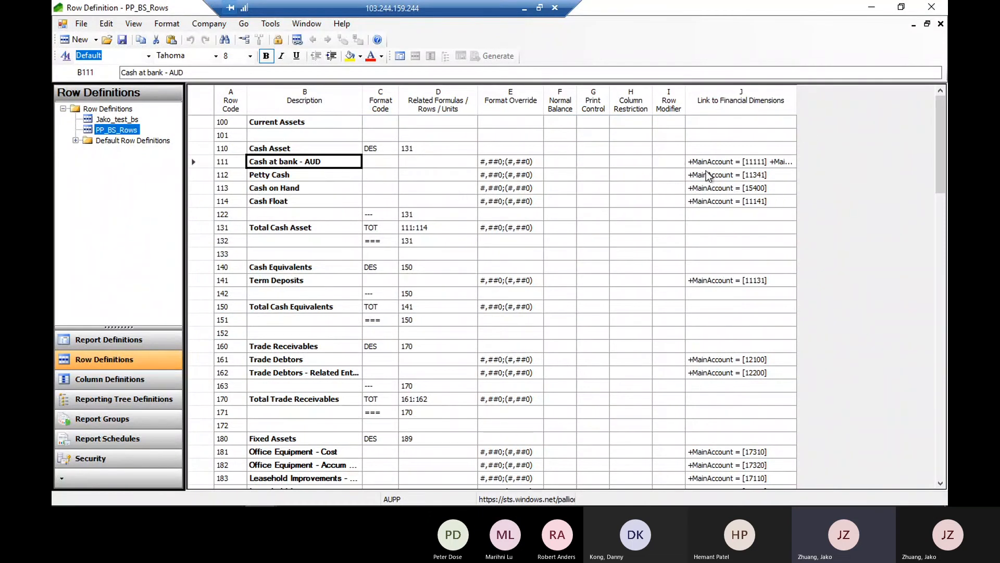
double_click(747, 166)
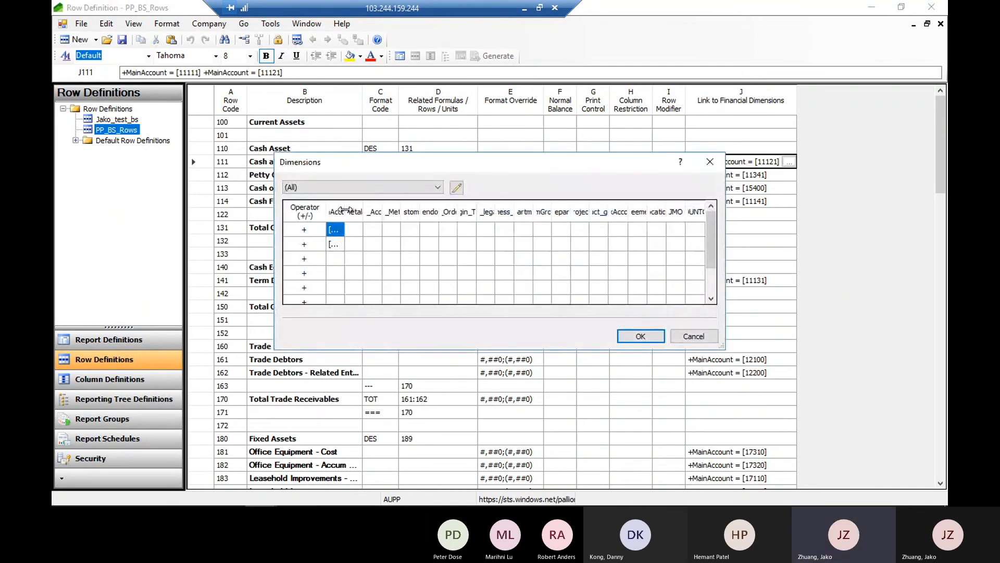
drag(436, 208, 438, 207)
drag(381, 162, 551, 123)
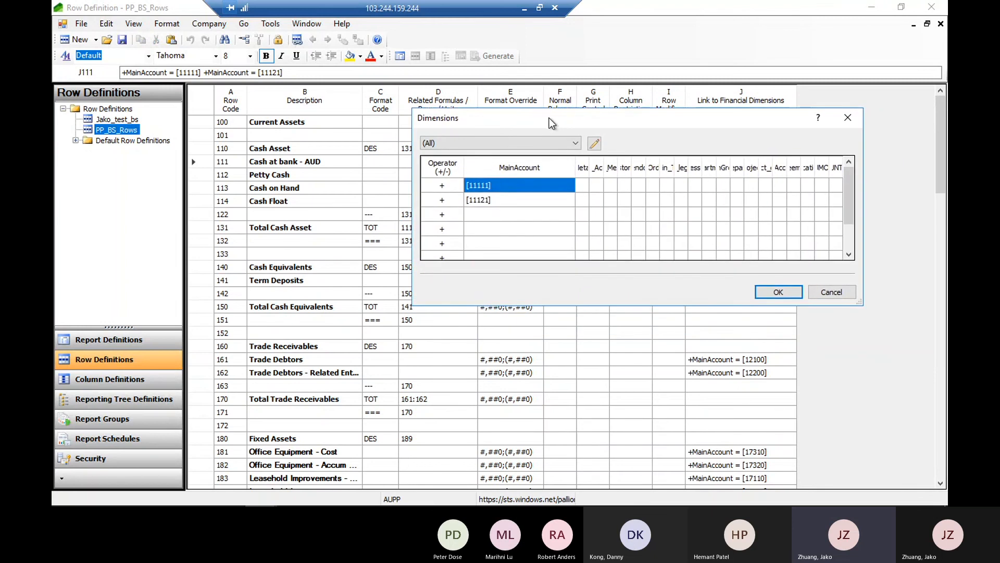
click(488, 200)
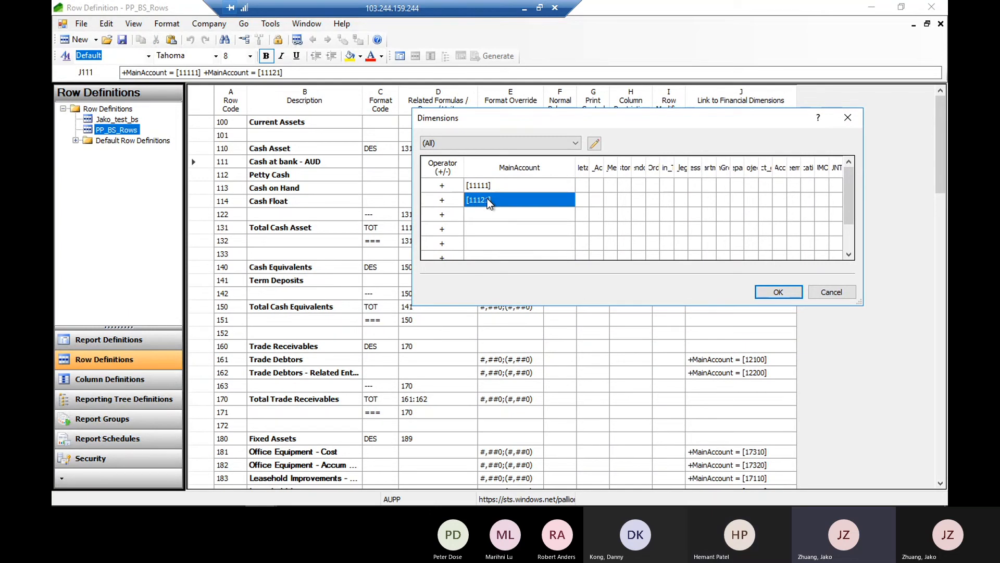
click(782, 292)
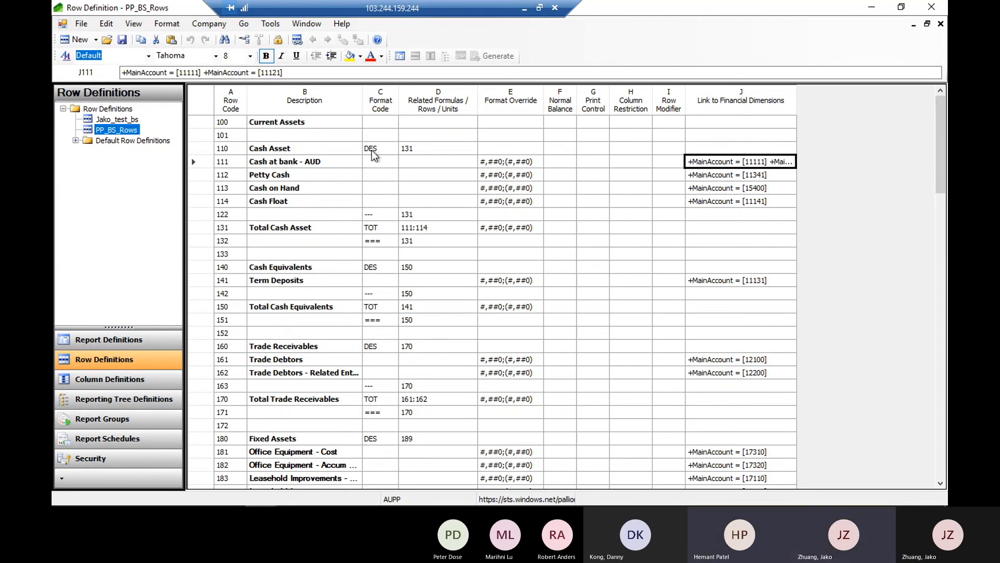
Examine the format codes of the Cash Asset row and the underline row 122
click(267, 150)
click(376, 152)
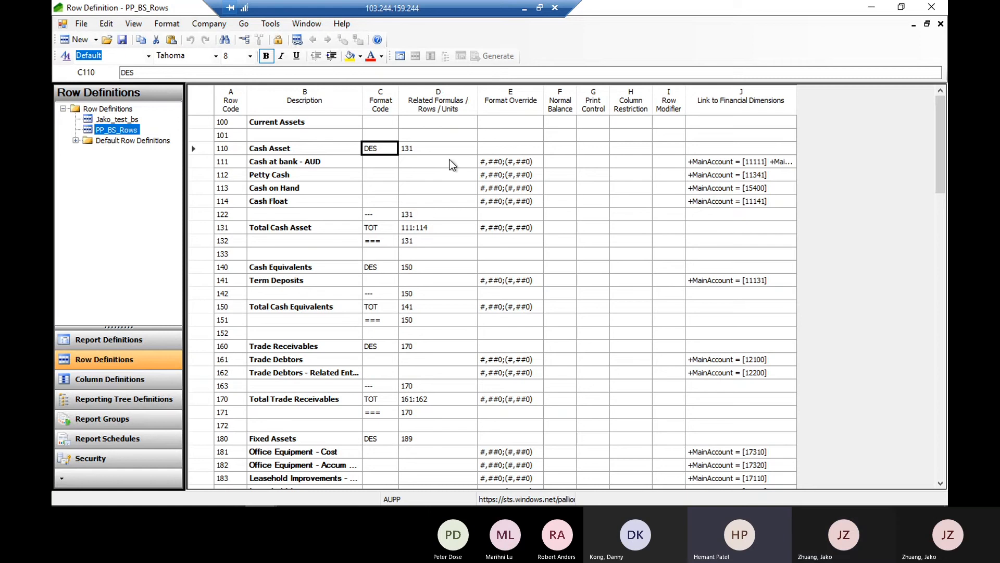
click(381, 214)
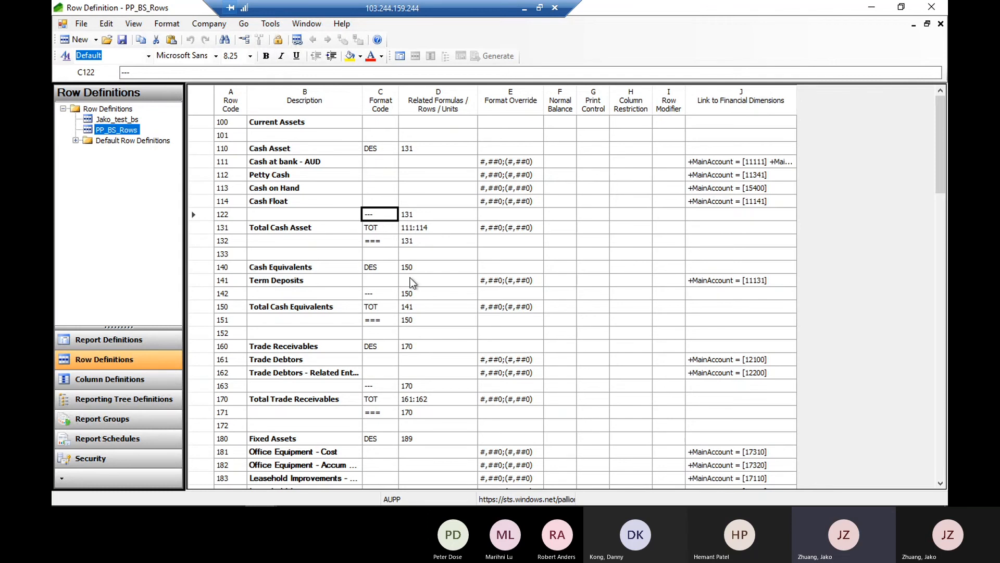
Switch to the generated report in the browser, check the lines around October's Total Cash Asset, and return to the row definition
mouse_move(494, 499)
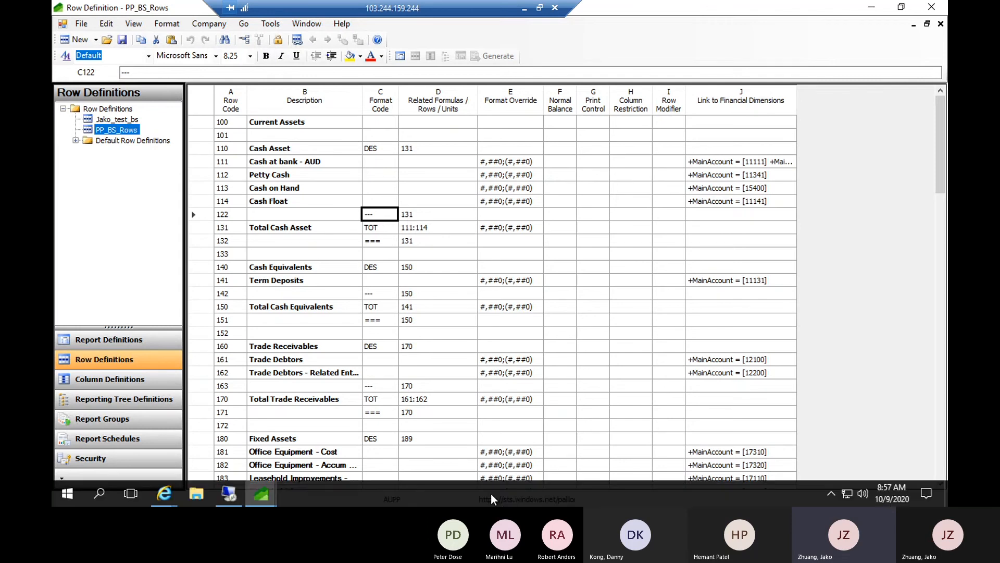
click(165, 493)
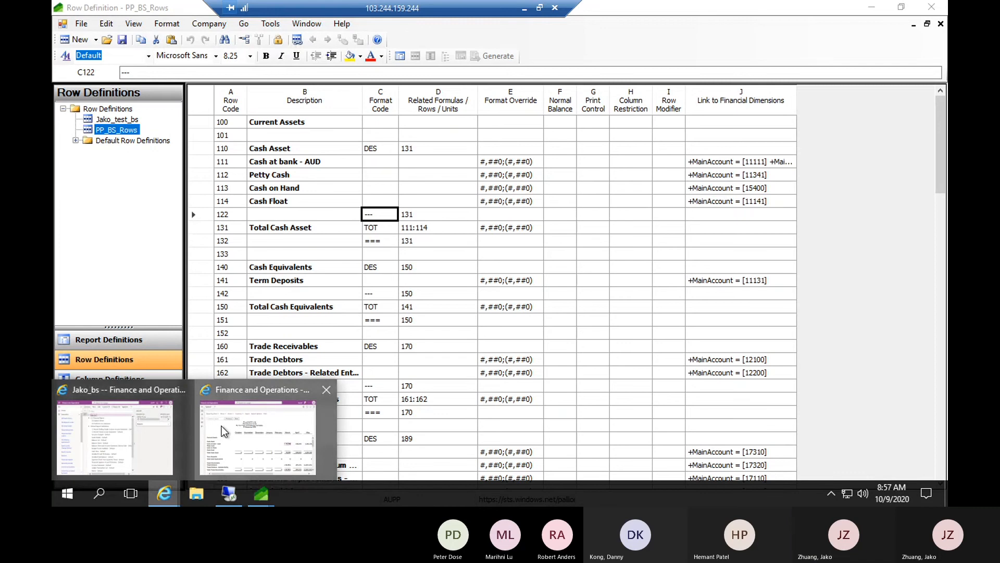
click(221, 427)
click(705, 142)
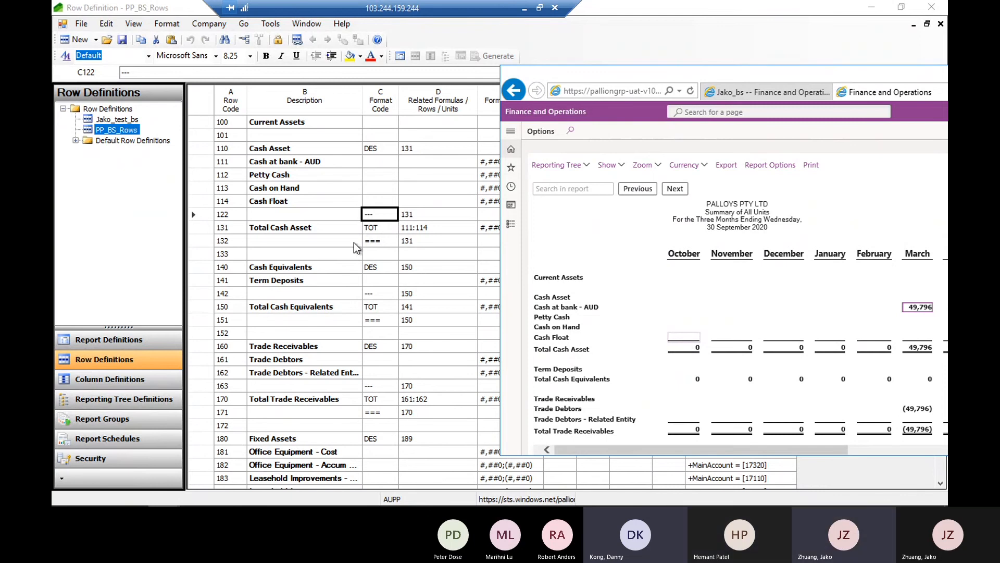
click(684, 354)
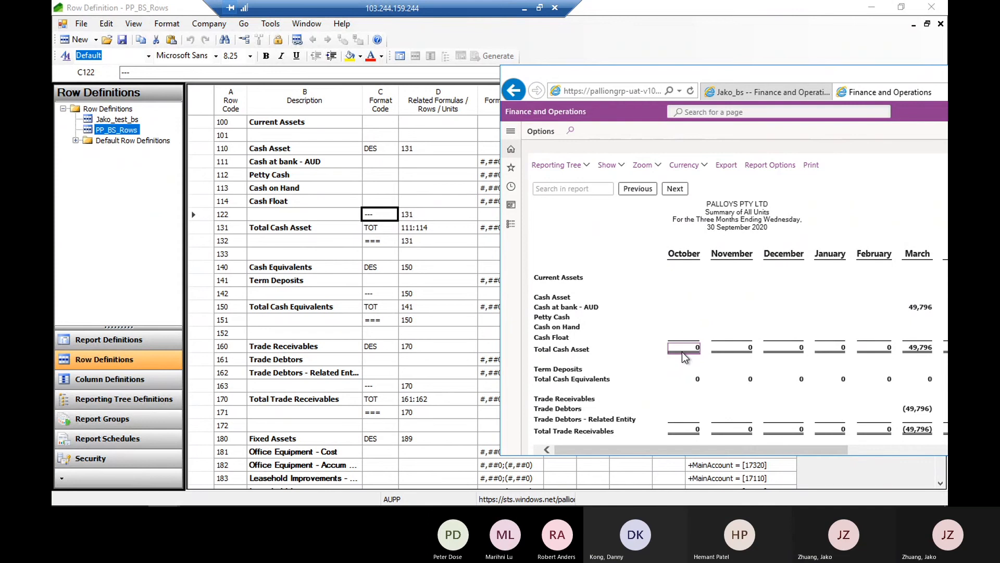
drag(759, 84, 621, 117)
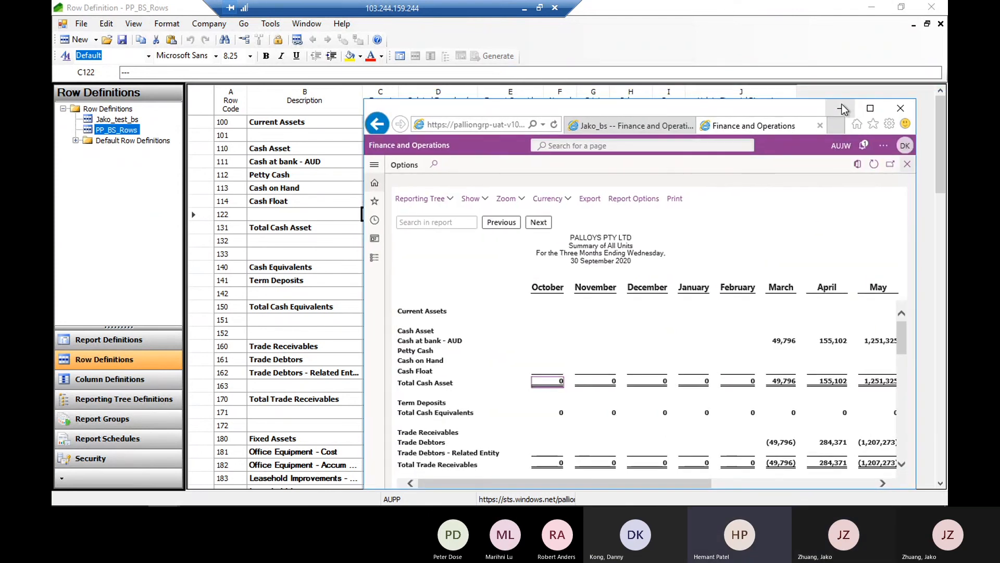
drag(658, 112, 592, 61)
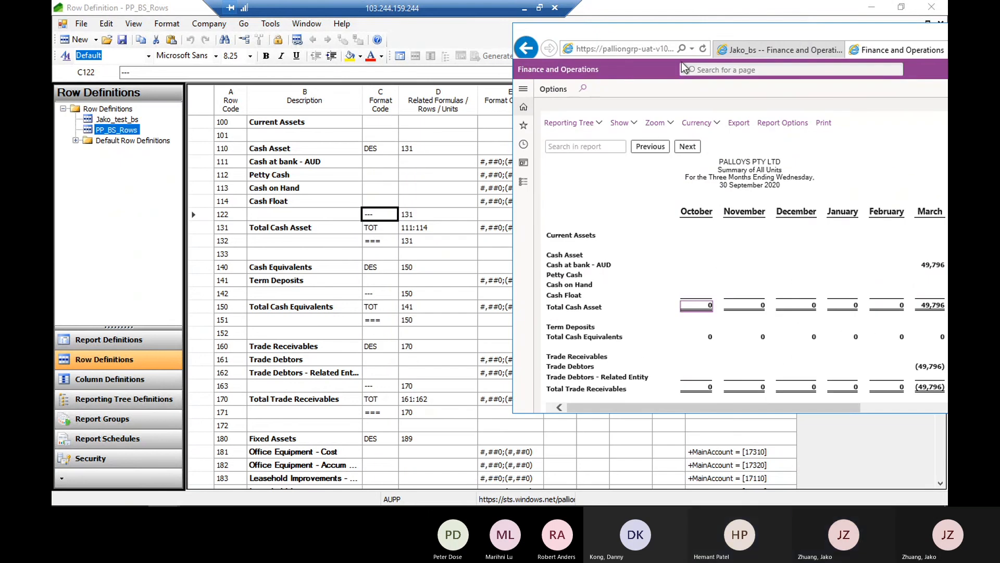
click(785, 60)
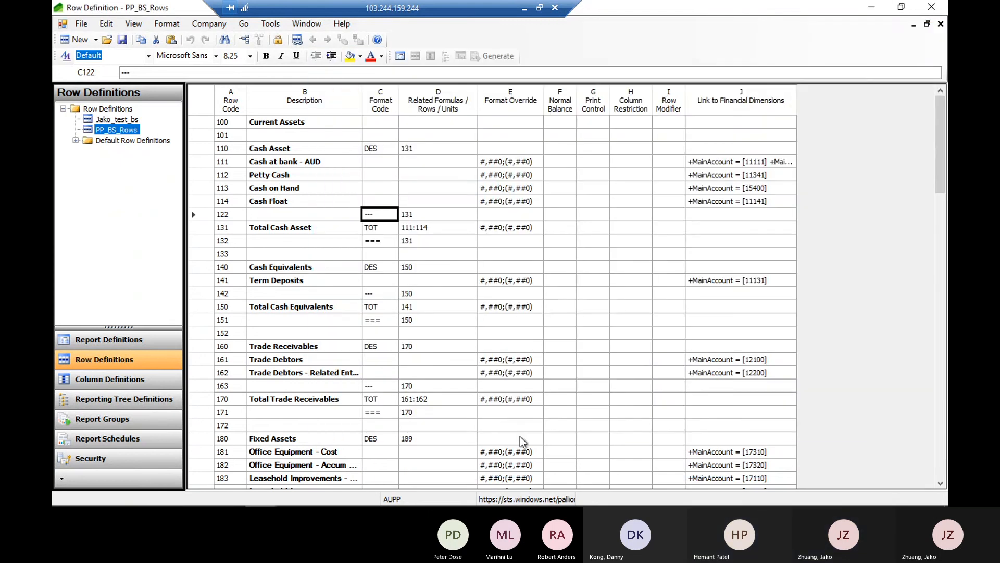
Widen the row definition's Link to Financial Dimensions column and inspect the Total Cash Asset row's format code and related rows
mouse_move(274, 501)
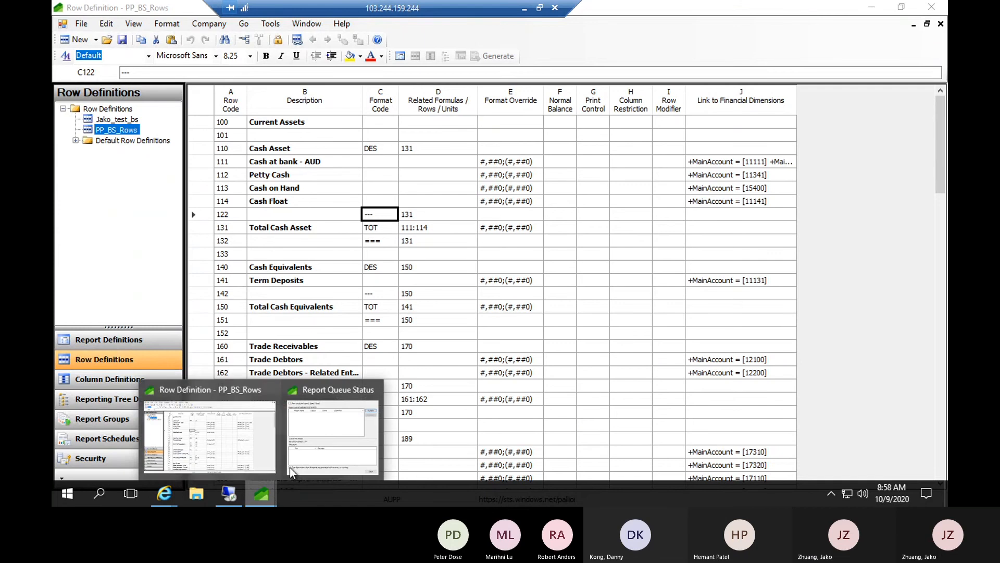
click(245, 442)
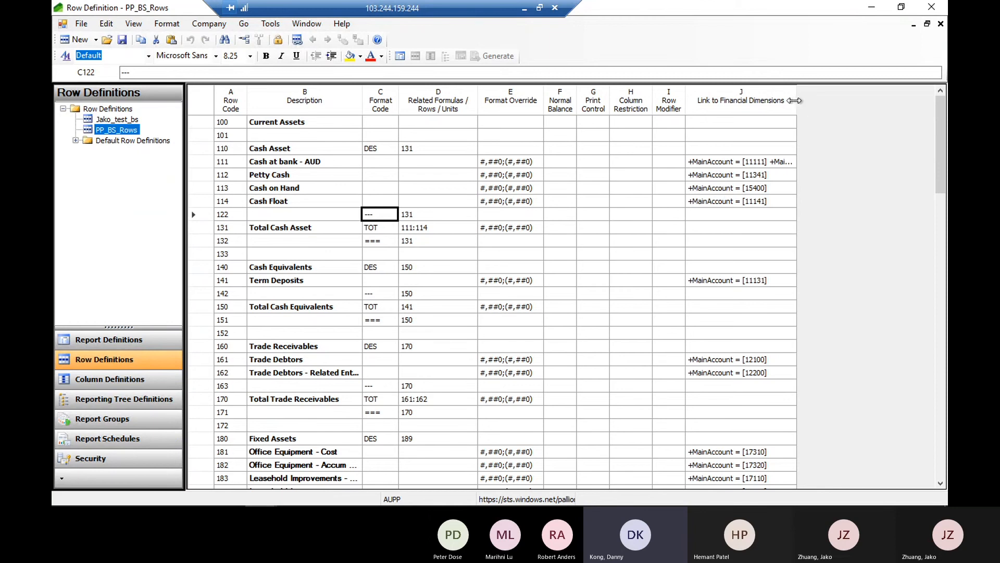
drag(794, 101, 910, 92)
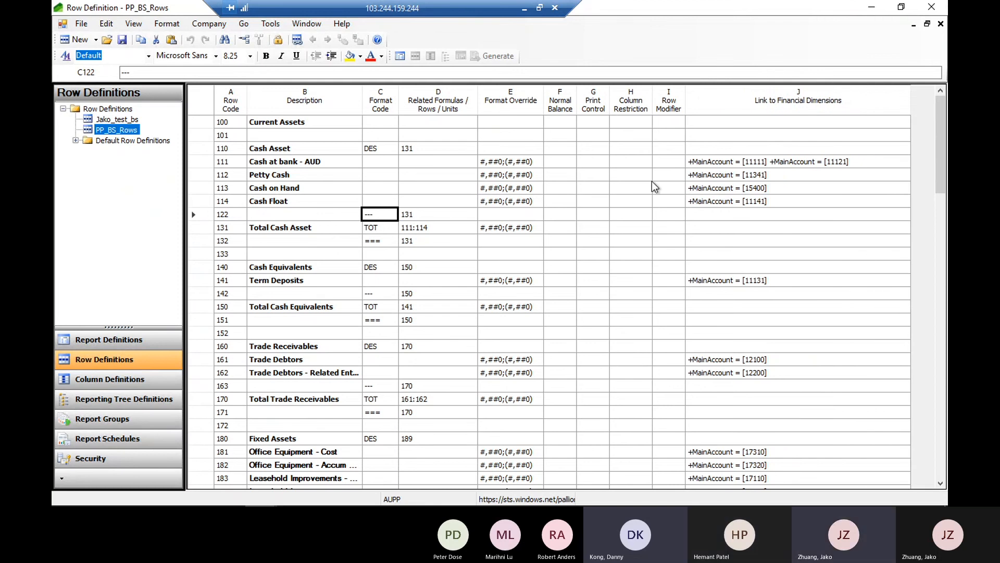
click(384, 232)
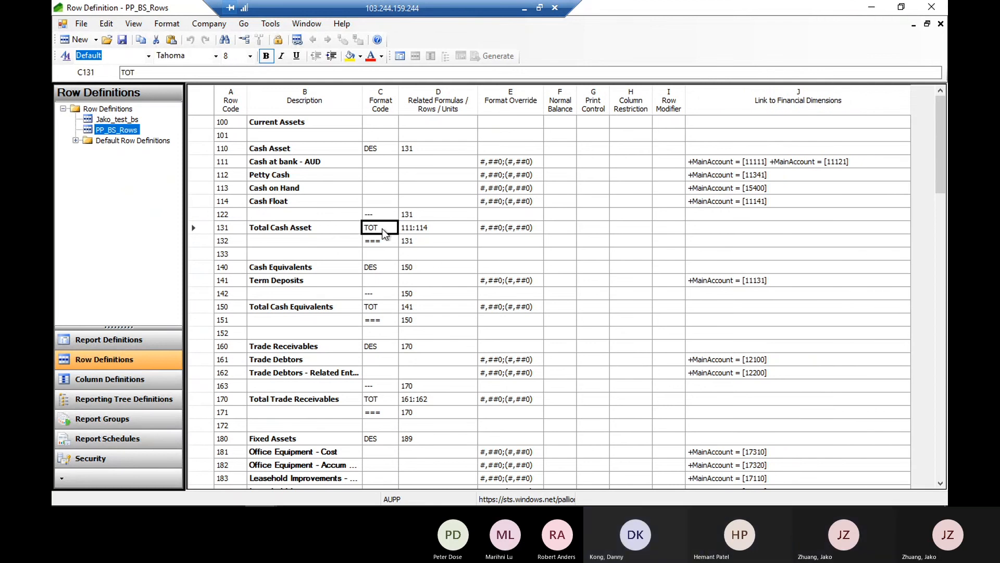
click(414, 234)
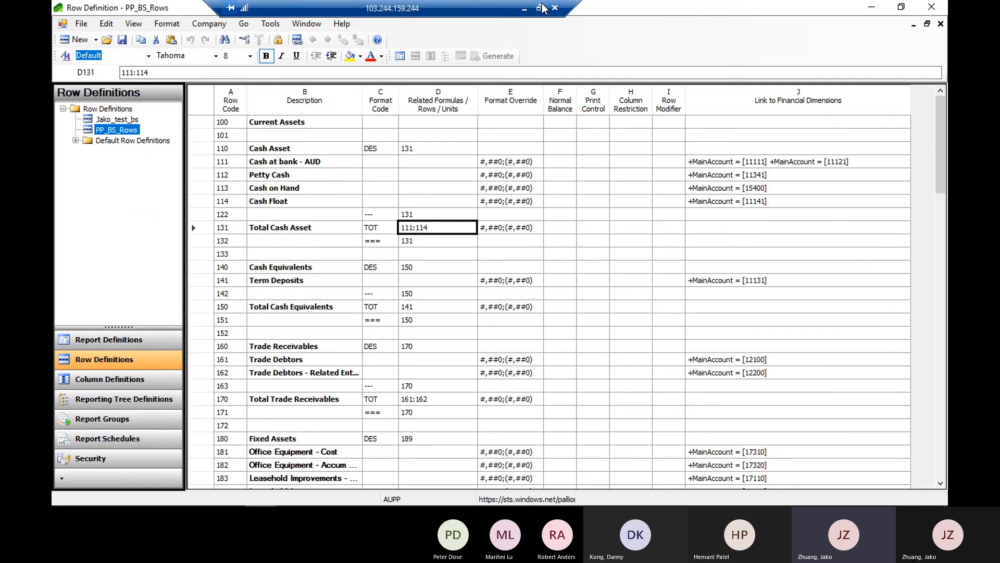
Switch to the PP P&L format eg workbook in Excel and copy the descriptions from Expense recovery to Total Income
click(542, 9)
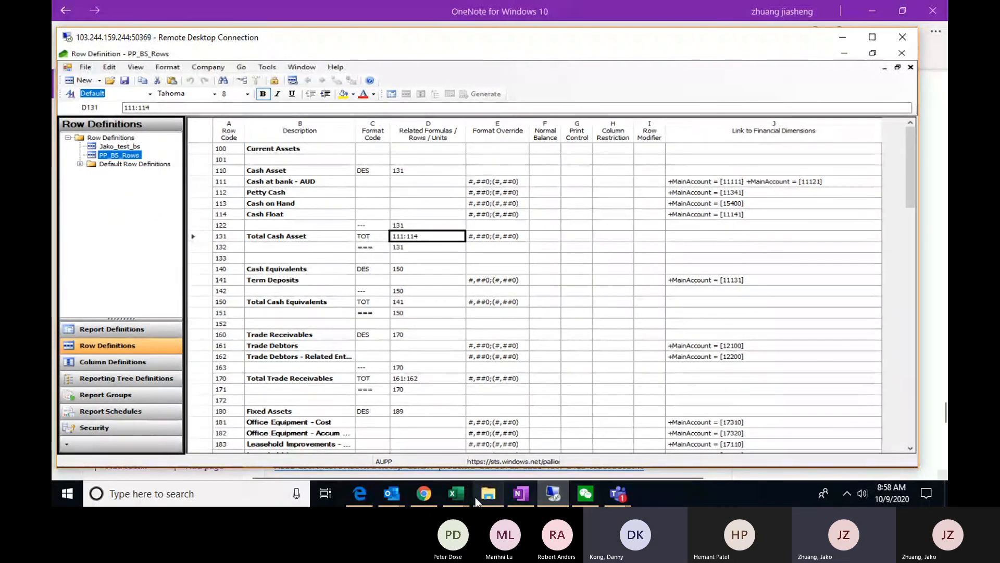
click(459, 495)
click(463, 430)
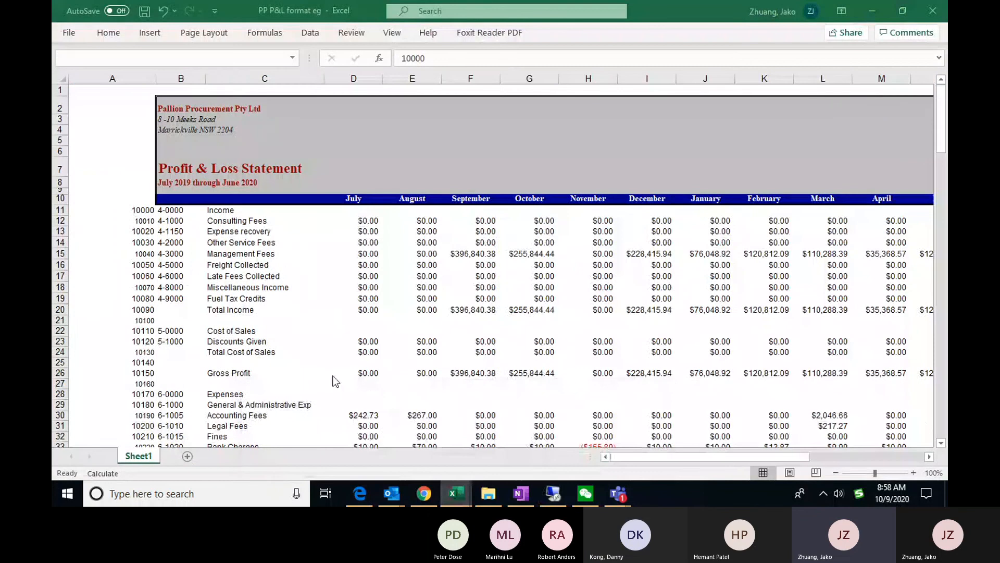
drag(234, 231, 242, 310)
key(ctrl+c)
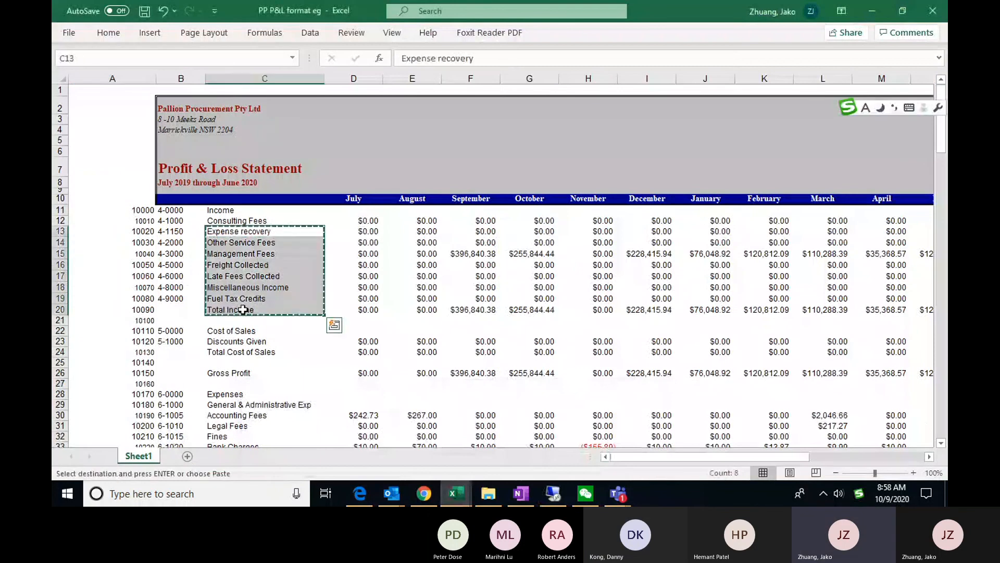
Return to the row definition, paste the copied descriptions starting at the Cash Asset row, and undo the paste
key(alt+Tab)
click(267, 172)
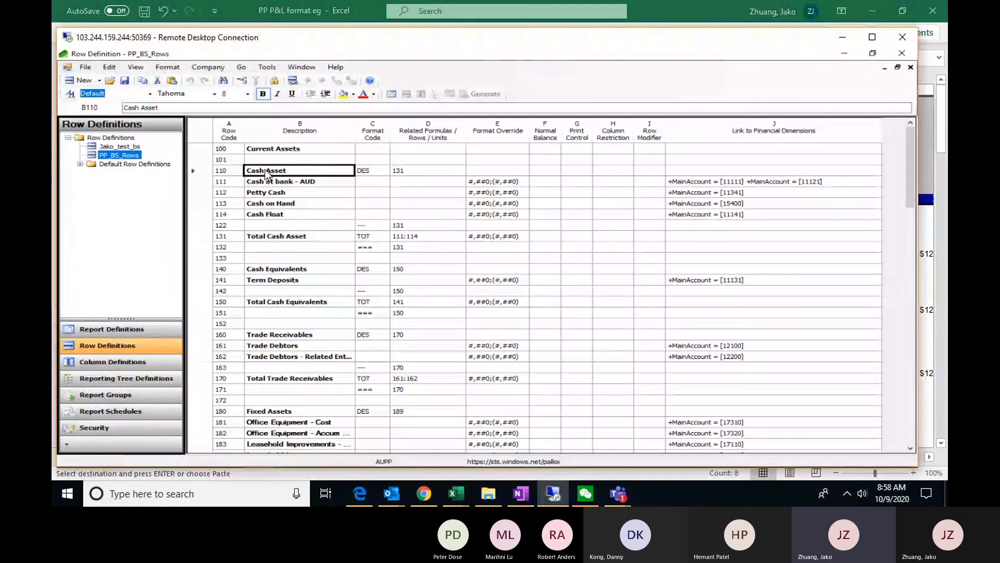
key(ctrl+v)
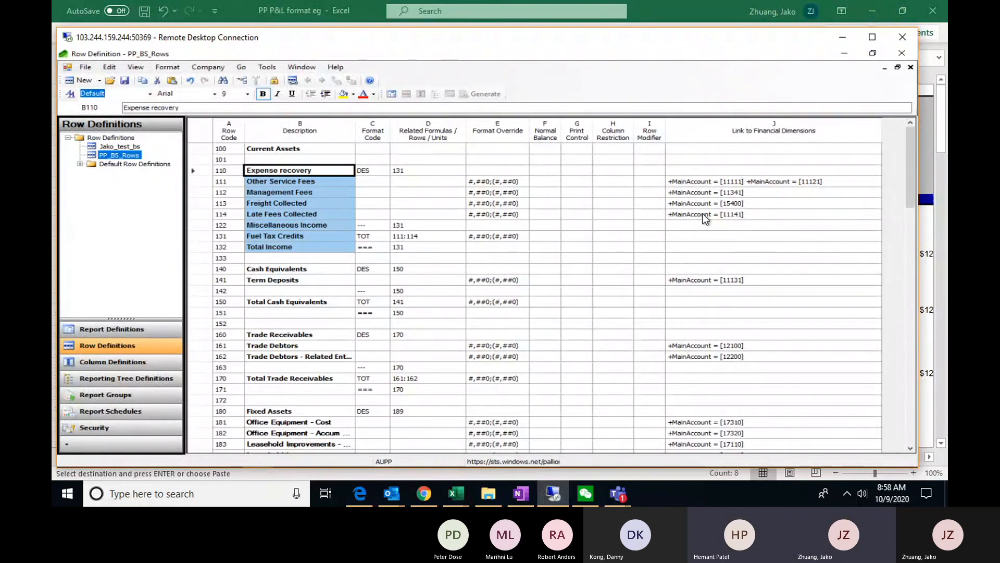
key(ctrl+z)
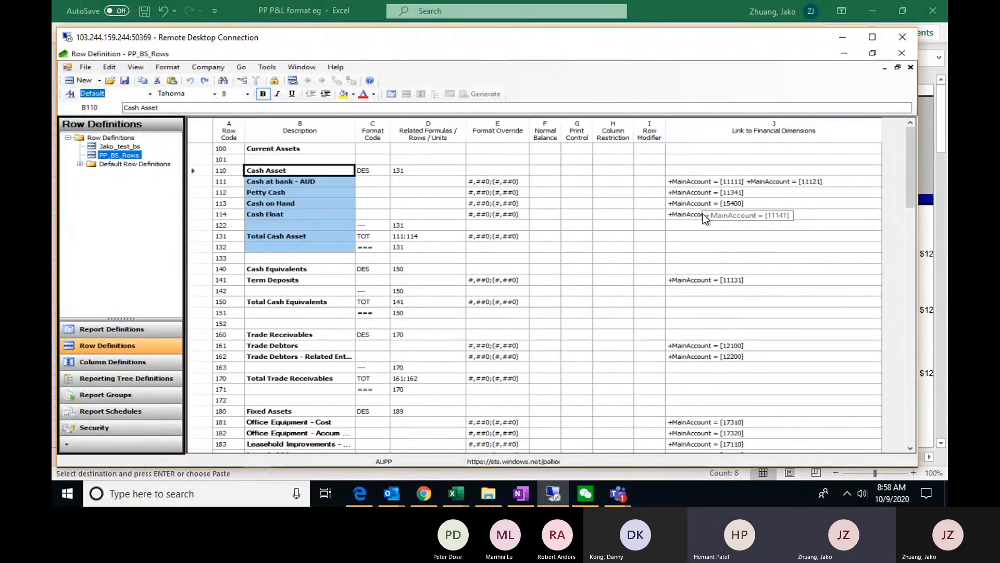
Maximize the remote session, widen the Format Override column slightly, and examine the format overrides of rows 111 to 114
click(498, 215)
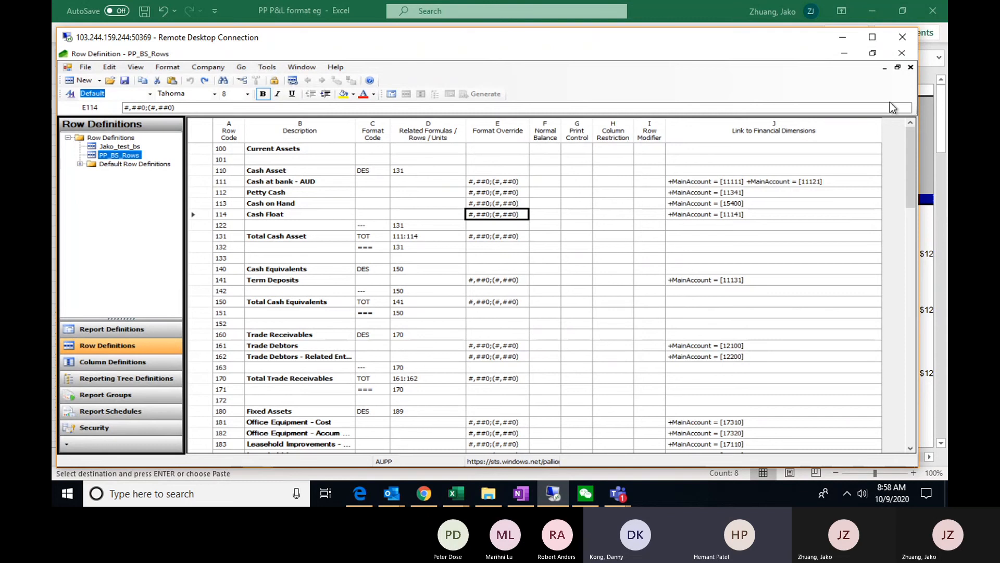
click(873, 37)
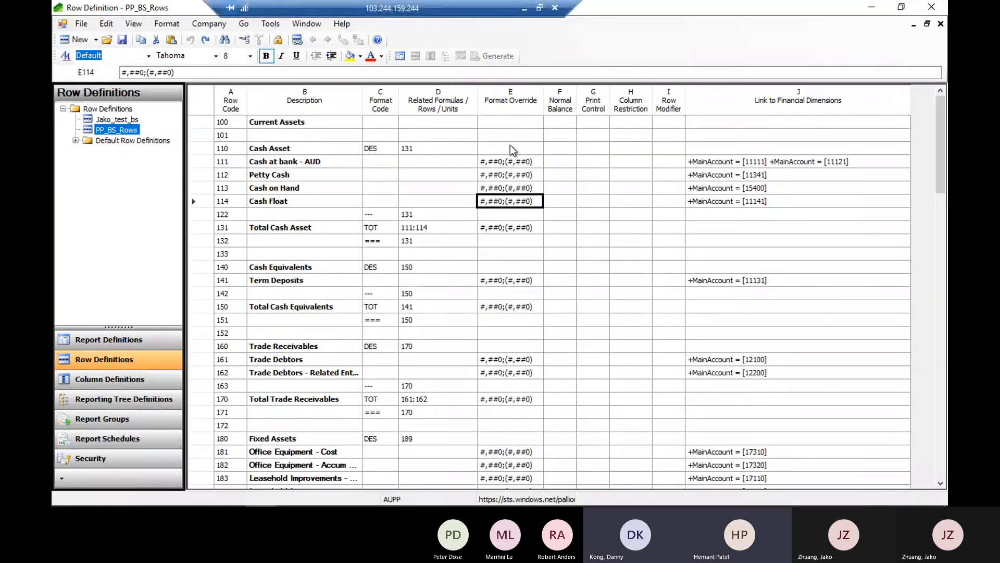
click(509, 165)
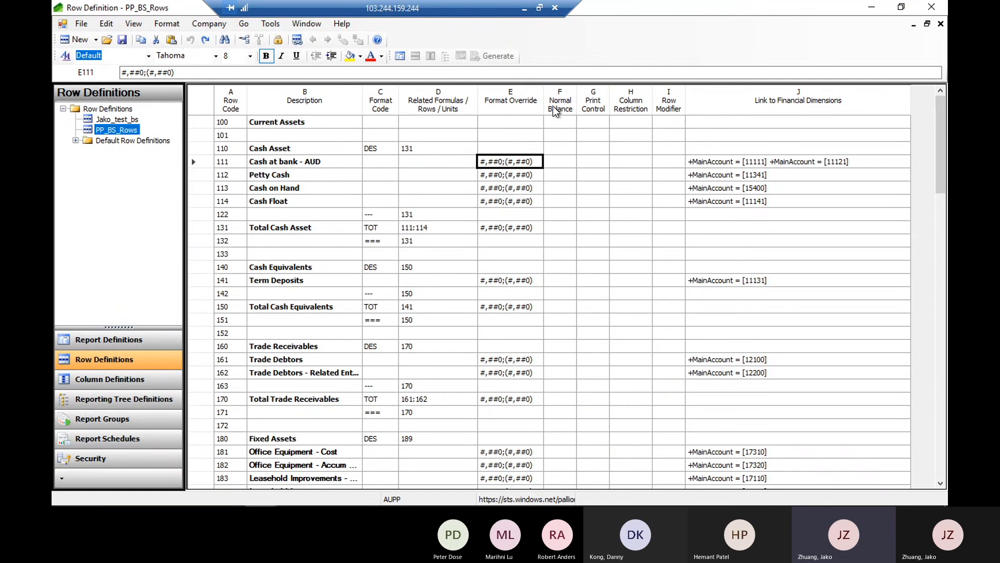
drag(544, 91, 551, 91)
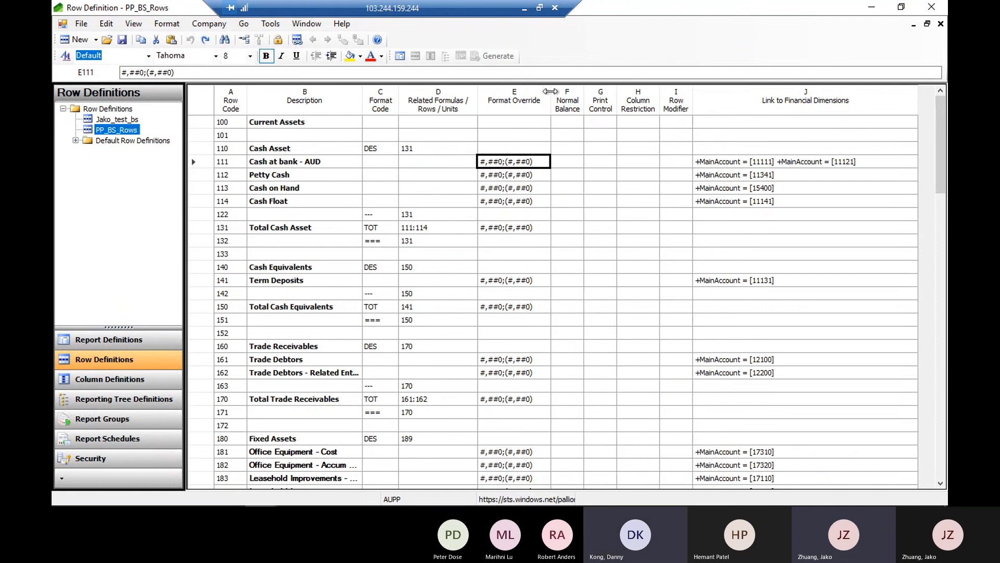
click(540, 189)
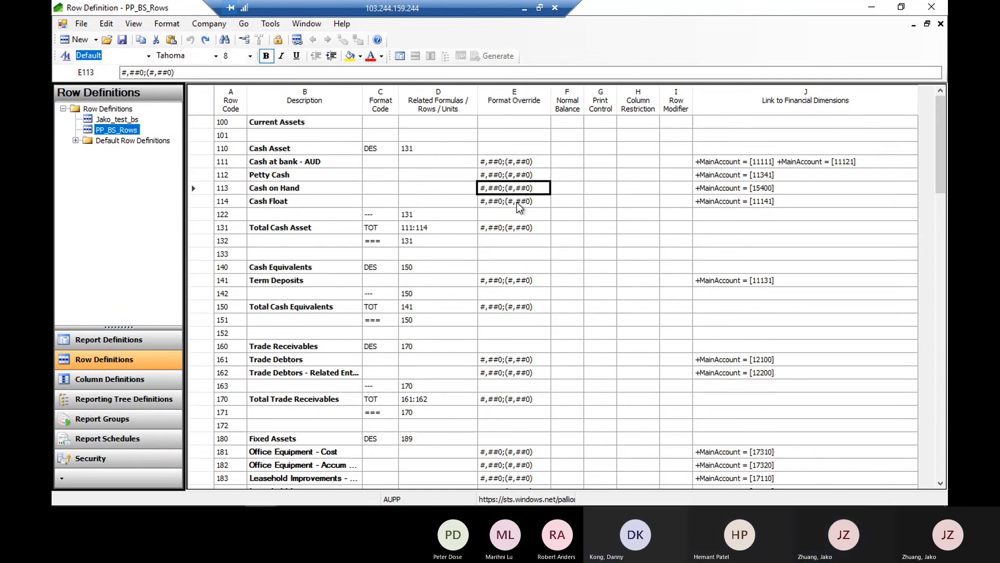
click(519, 204)
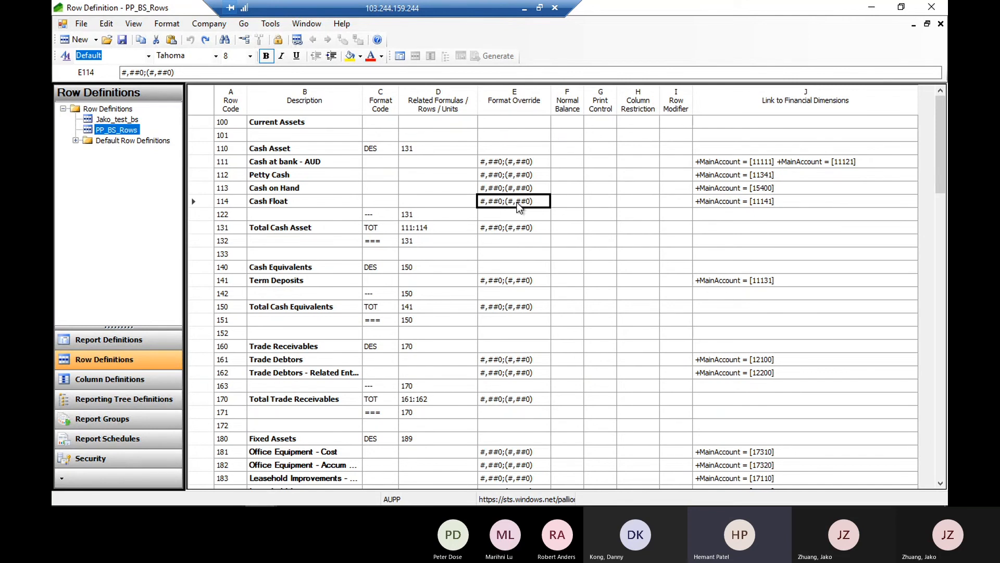
click(522, 149)
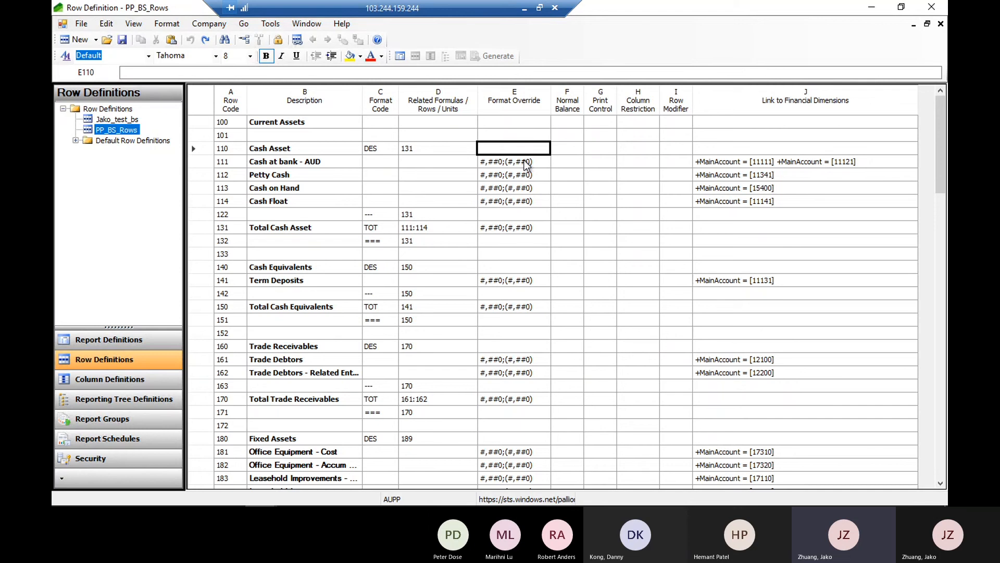
drag(527, 162, 524, 208)
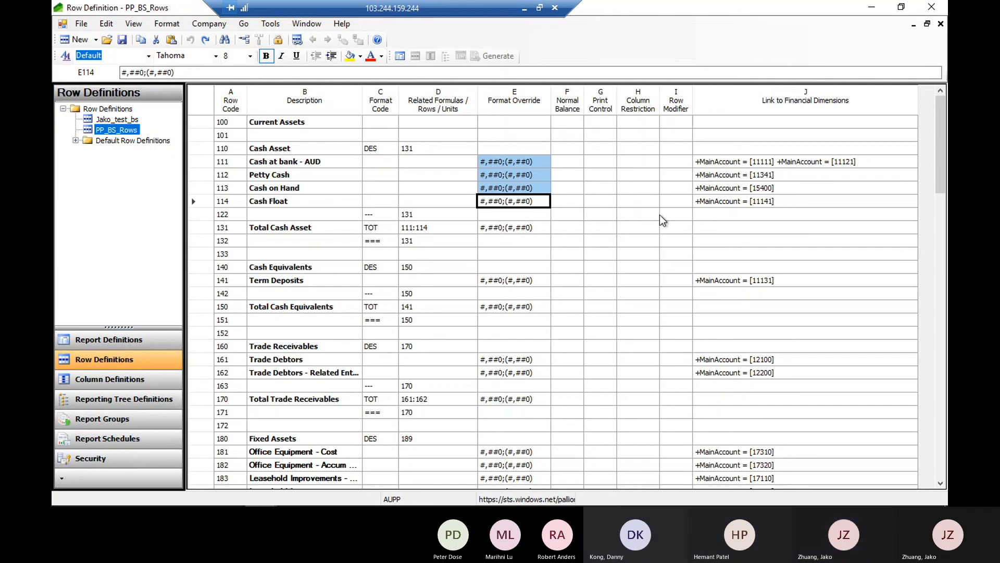
Show the list of report definitions and inspect the related rows of the Total Cash Asset row
click(407, 200)
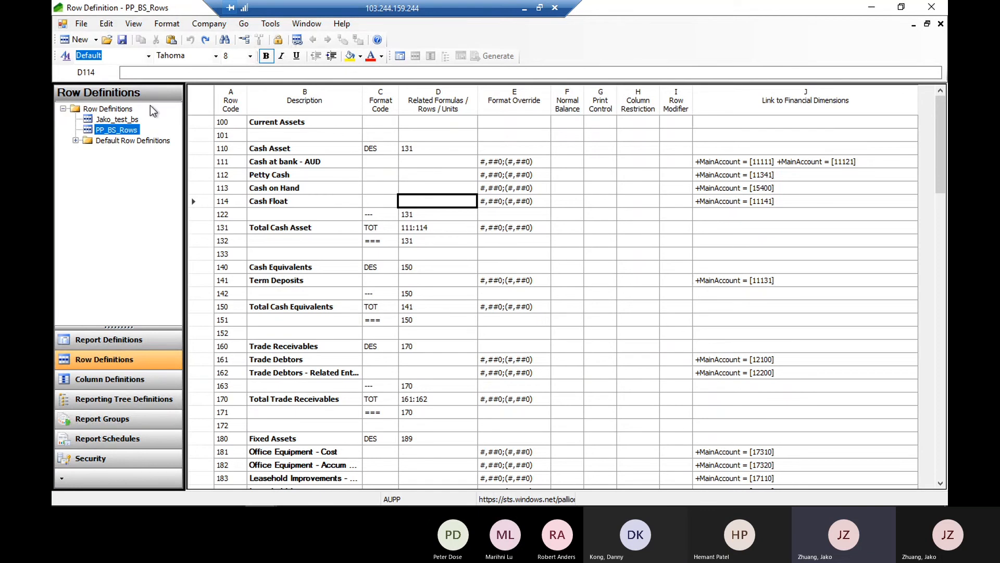
click(126, 345)
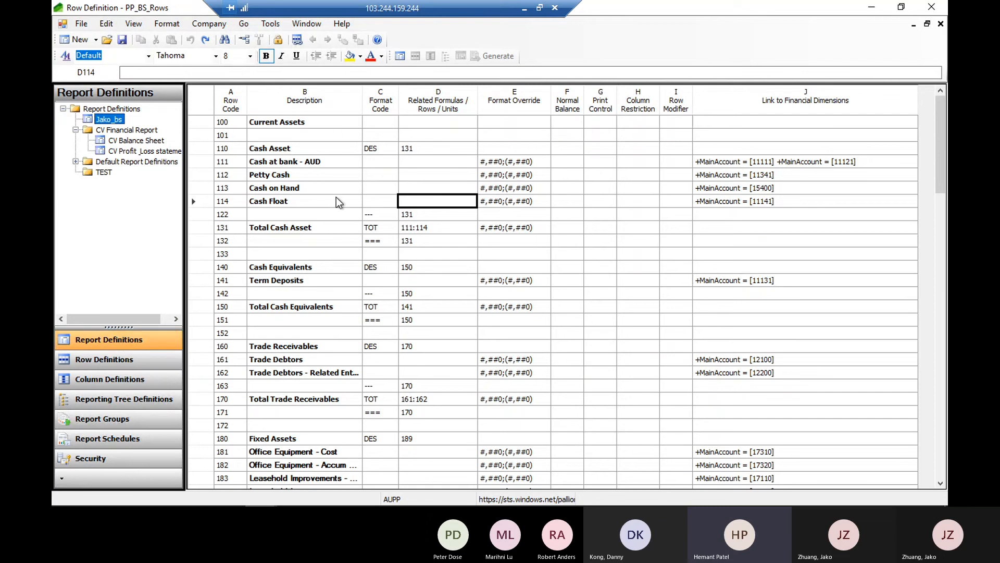
click(417, 228)
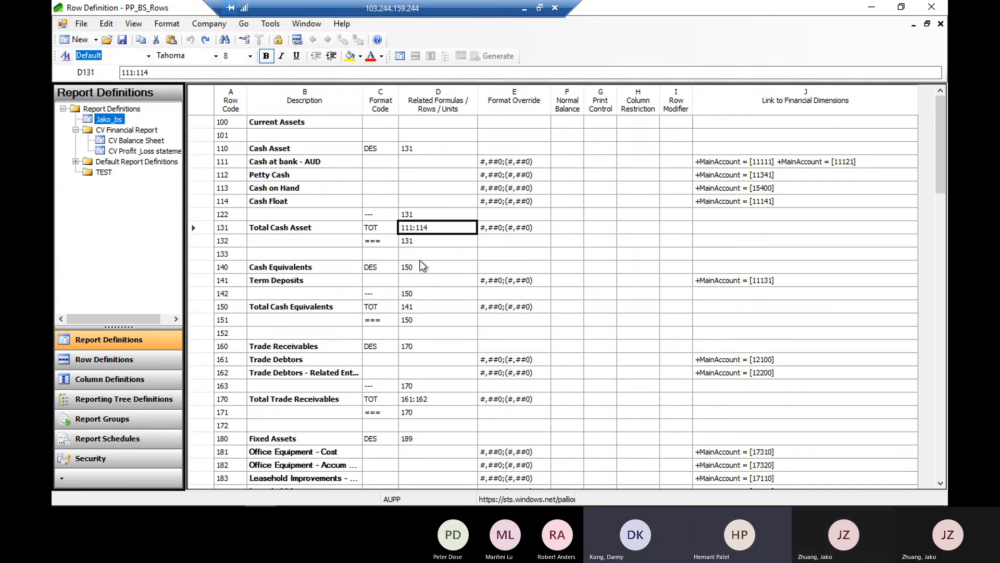
Widen the Related Formulas / Rows / Units column to show the full Total Current Assets formula, and inspect that row's format code
scroll(422, 266, down, 1)
scroll(422, 266, down, 1)
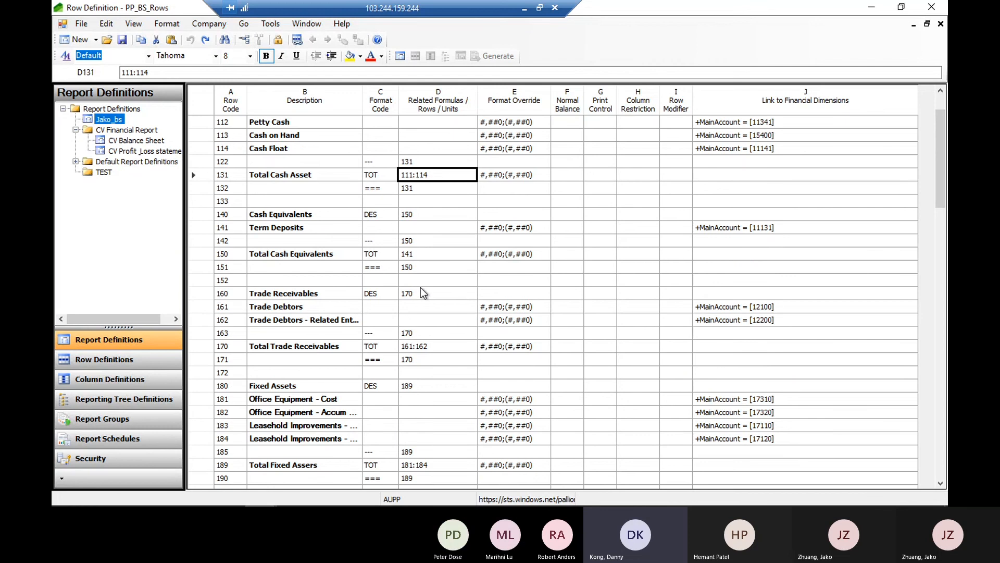
scroll(422, 276, down, 4)
scroll(420, 288, down, 1)
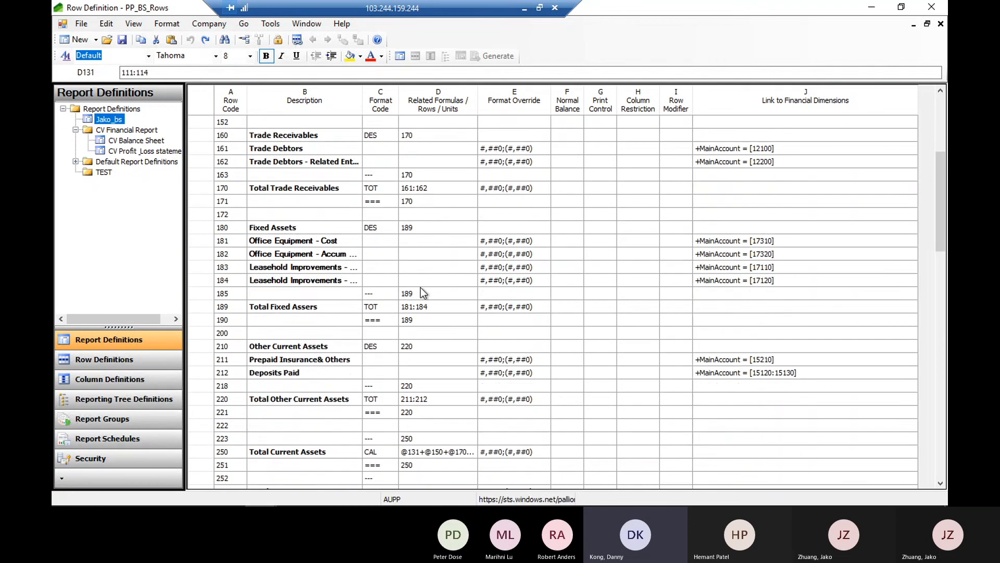
click(456, 438)
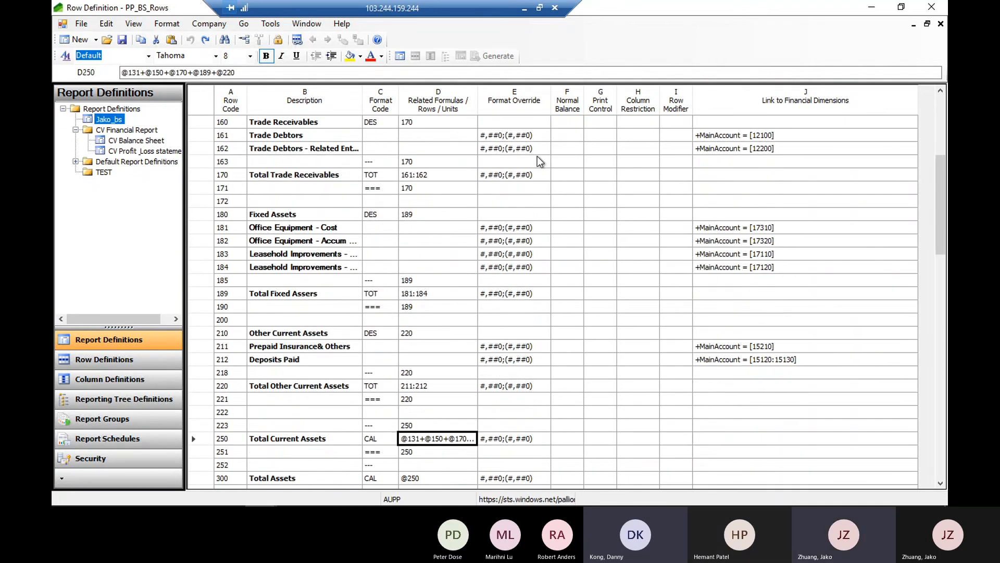
double_click(478, 87)
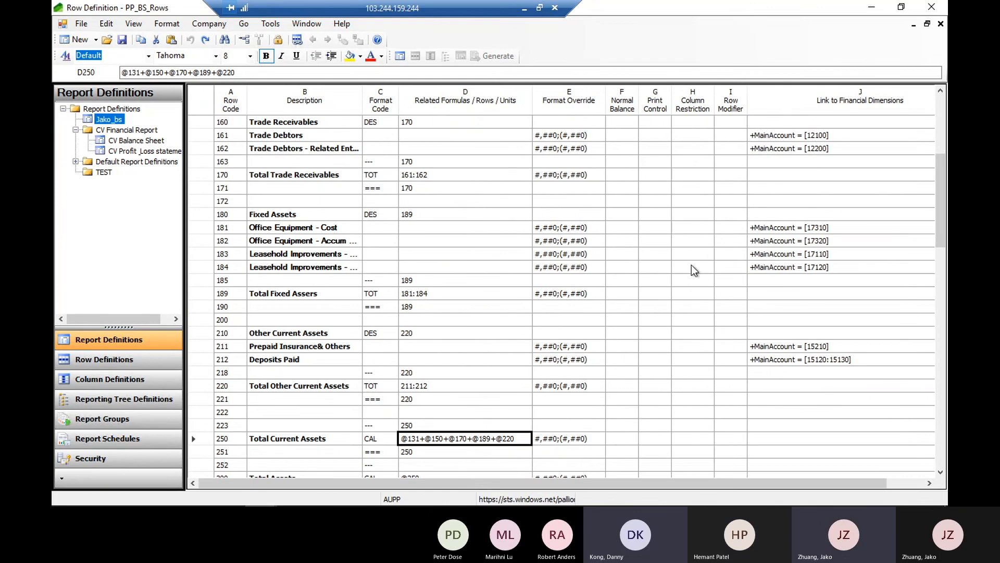
scroll(612, 353, down, 1)
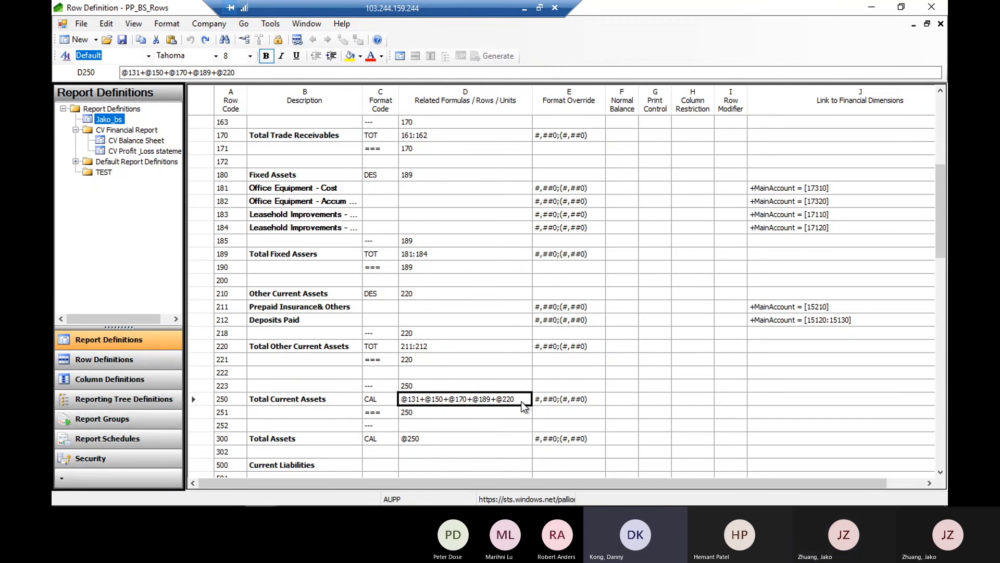
click(373, 401)
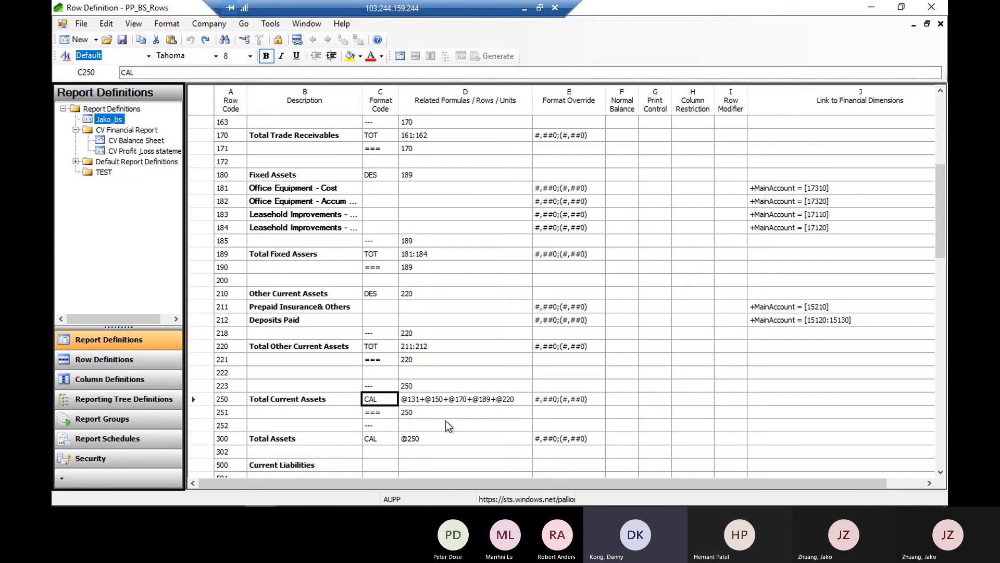
Examine the row definition from Total Assets through the current and non-current liabilities to the Total Liabilities calculation
scroll(448, 426, down, 2)
scroll(449, 426, down, 3)
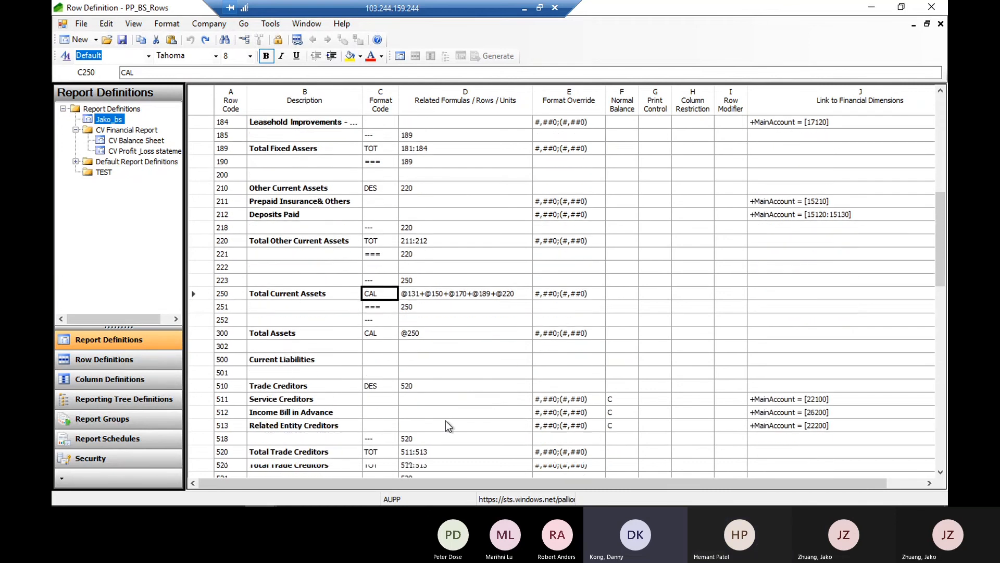
scroll(445, 421, down, 5)
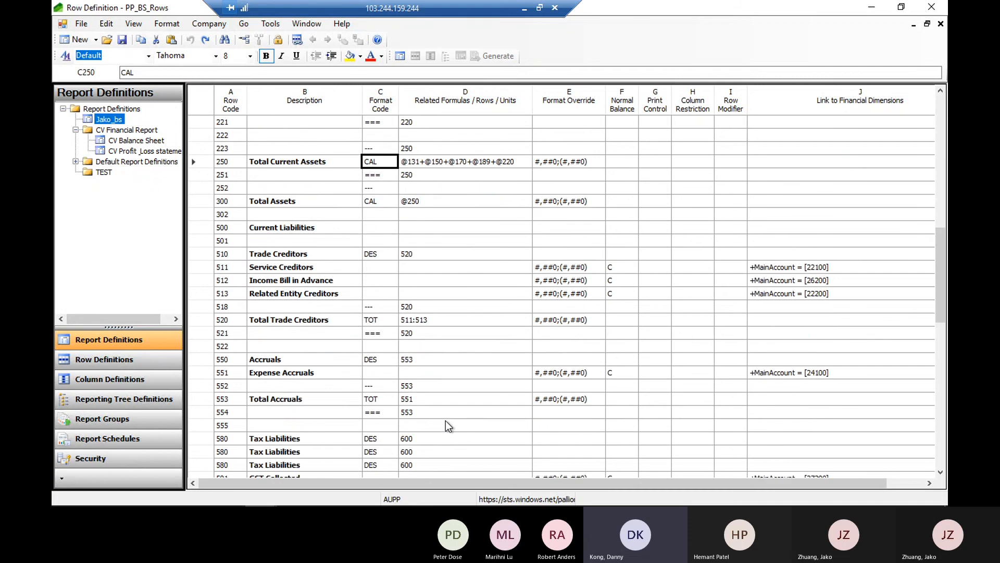
scroll(446, 422, down, 4)
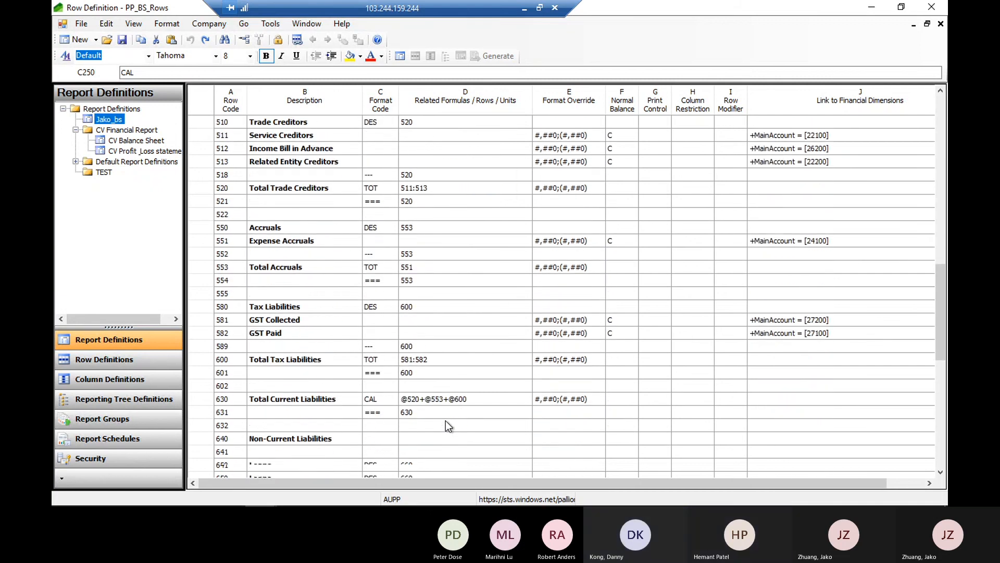
scroll(445, 426, down, 1)
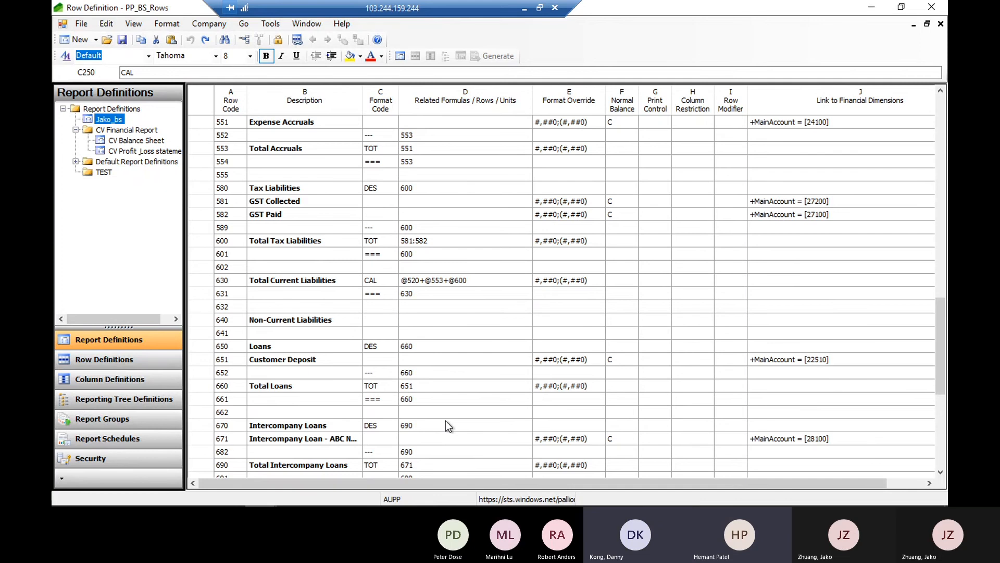
scroll(446, 420, down, 2)
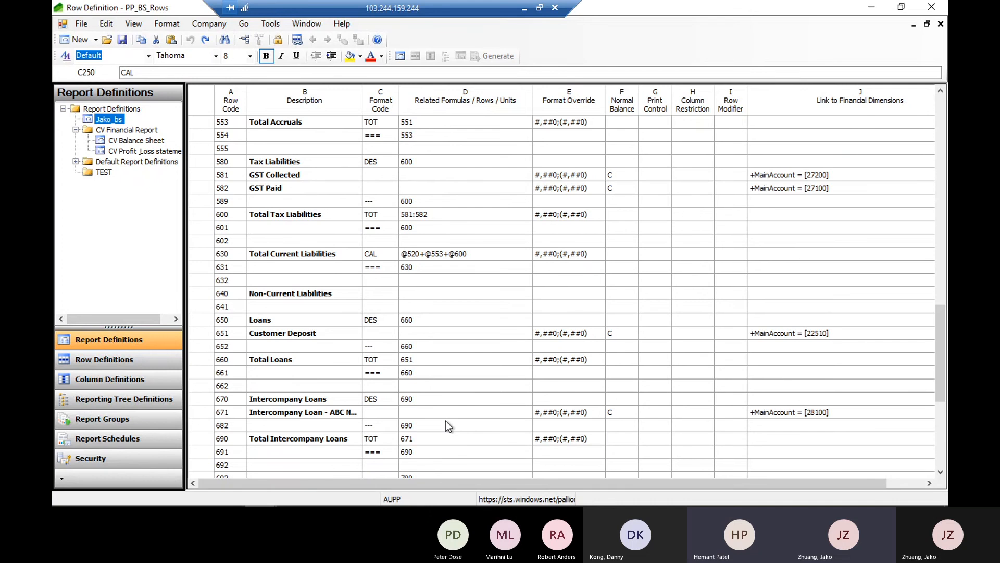
scroll(445, 421, down, 2)
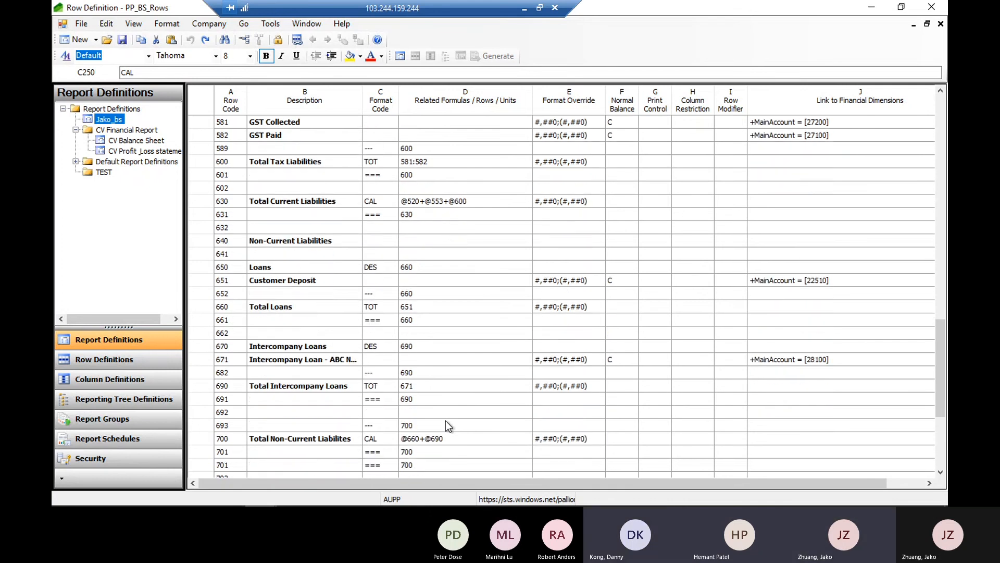
scroll(446, 420, down, 2)
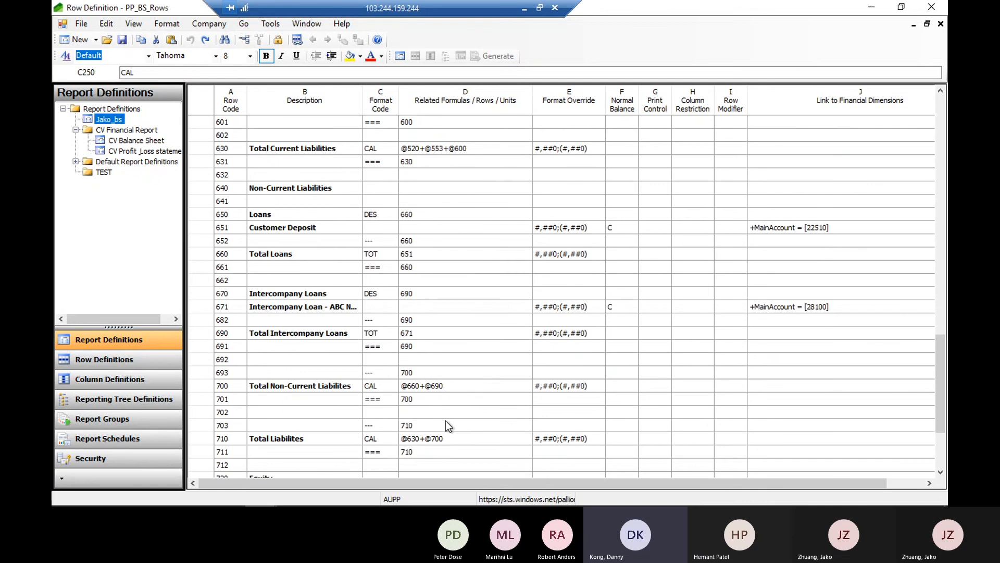
Examine the row definition from the non-current liabilities through Total Liabilities to the Equity section and its Total Equities row
scroll(445, 426, down, 1)
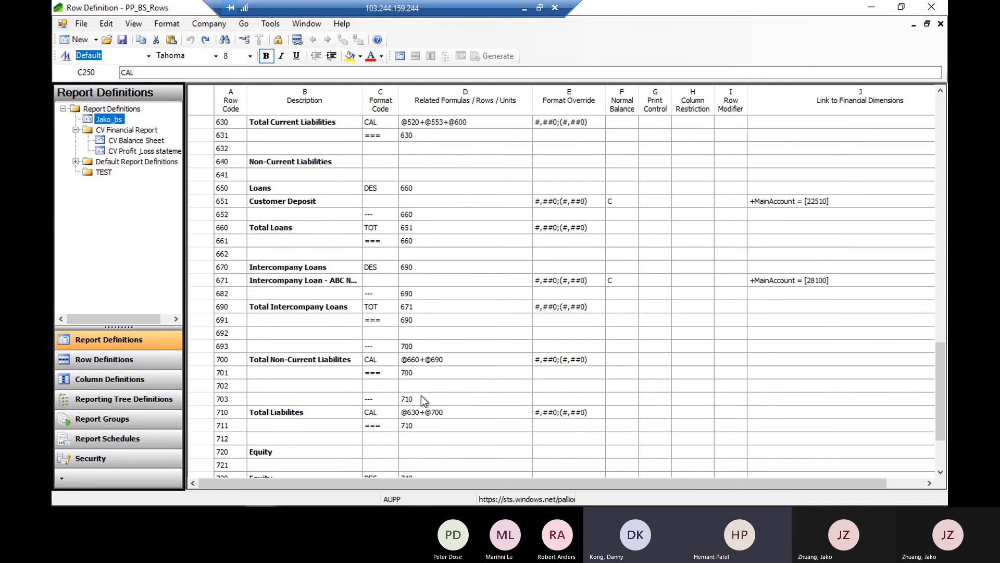
scroll(524, 339, down, 3)
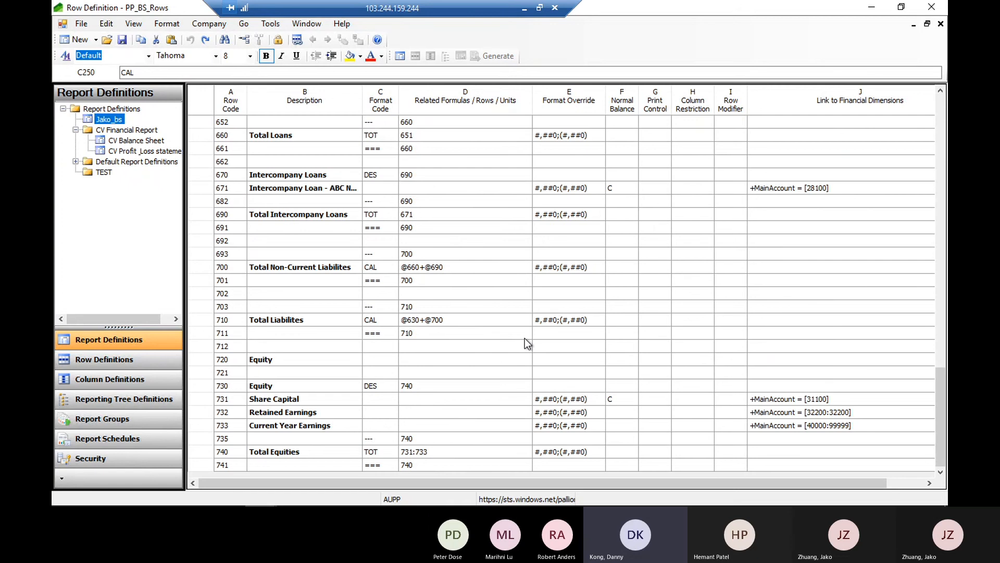
mouse_move(291, 504)
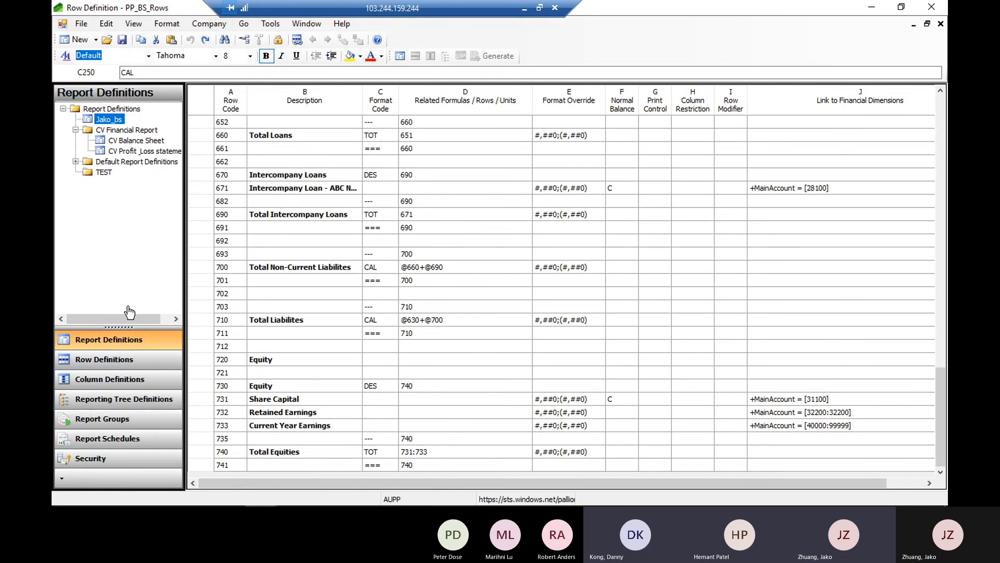
Open the Jako_bs report definition, and expand the list of default column definitions
double_click(106, 117)
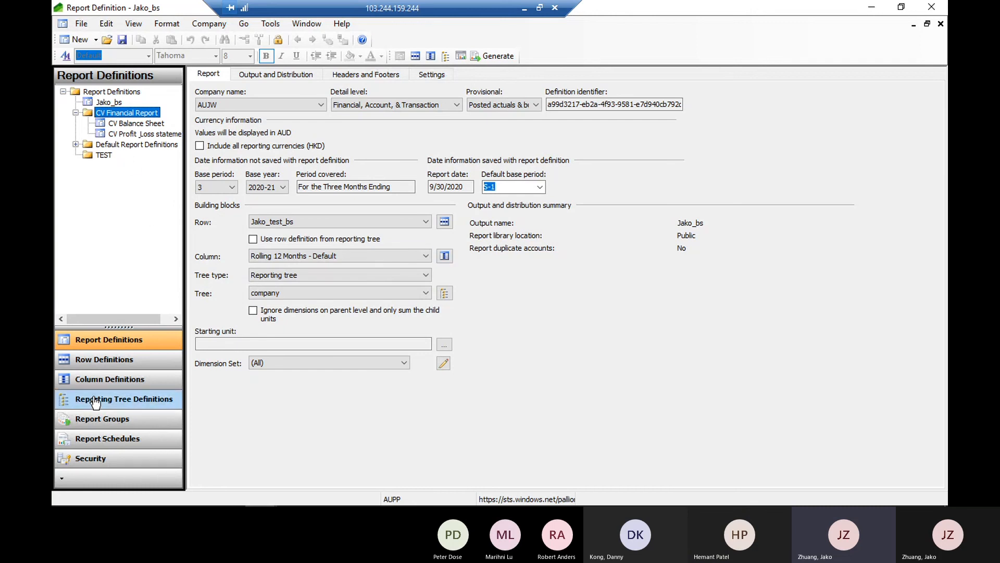
click(124, 383)
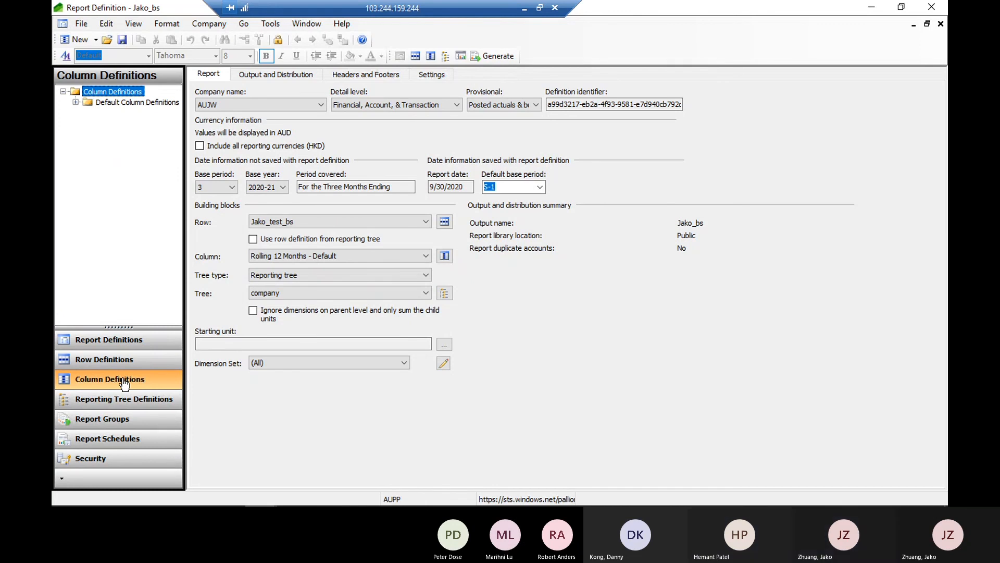
click(76, 103)
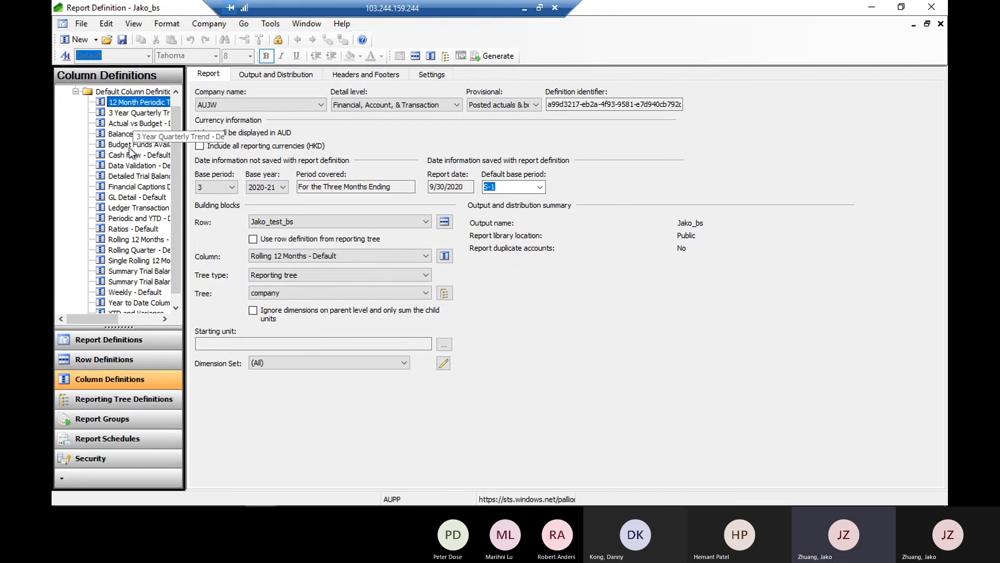
Widen the navigation pane to read the full names, and open the Rolling 12 Months - Default column definition to inspect column B's Period setting
drag(110, 113, 167, 183)
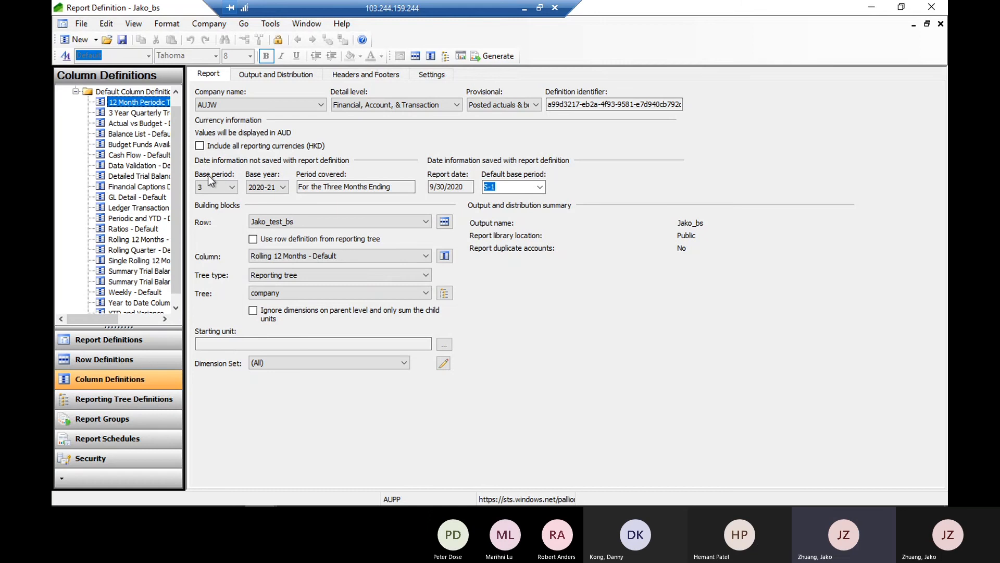
drag(185, 174, 221, 188)
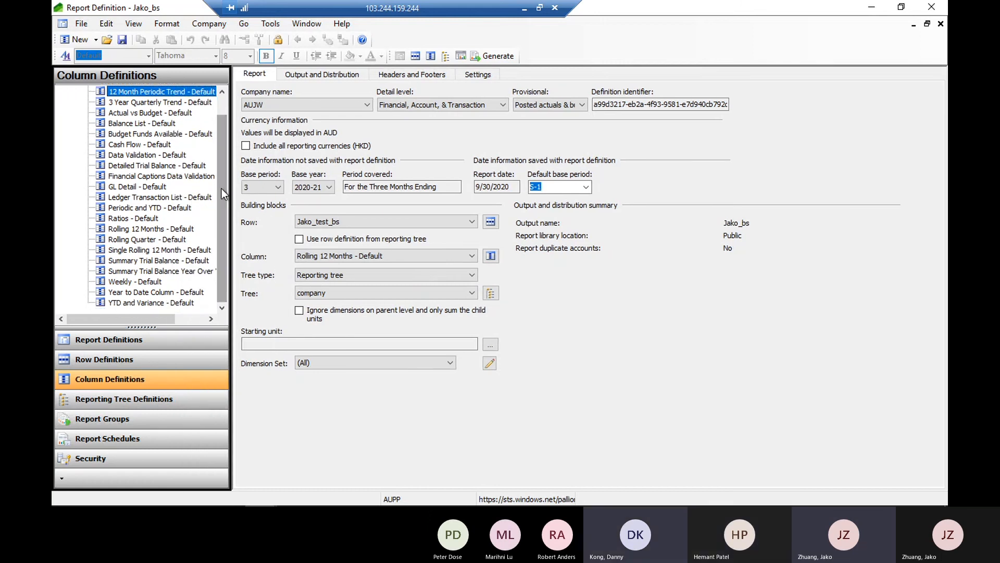
click(143, 230)
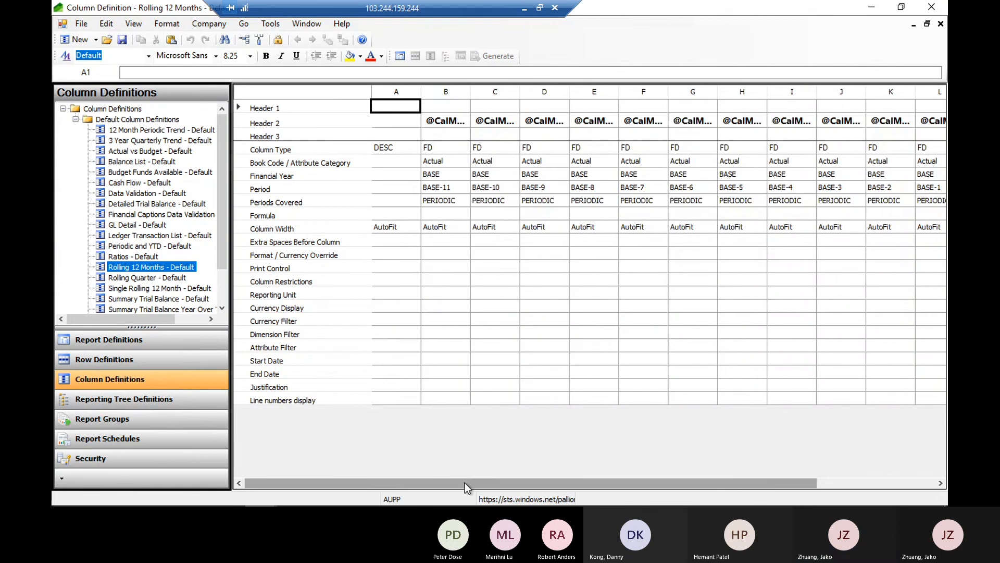
drag(485, 483, 412, 480)
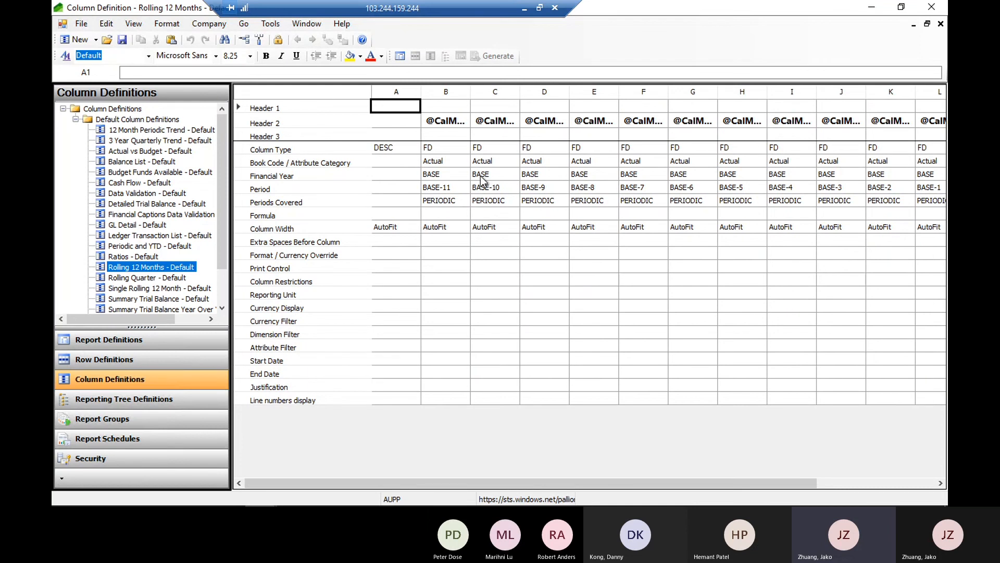
click(447, 186)
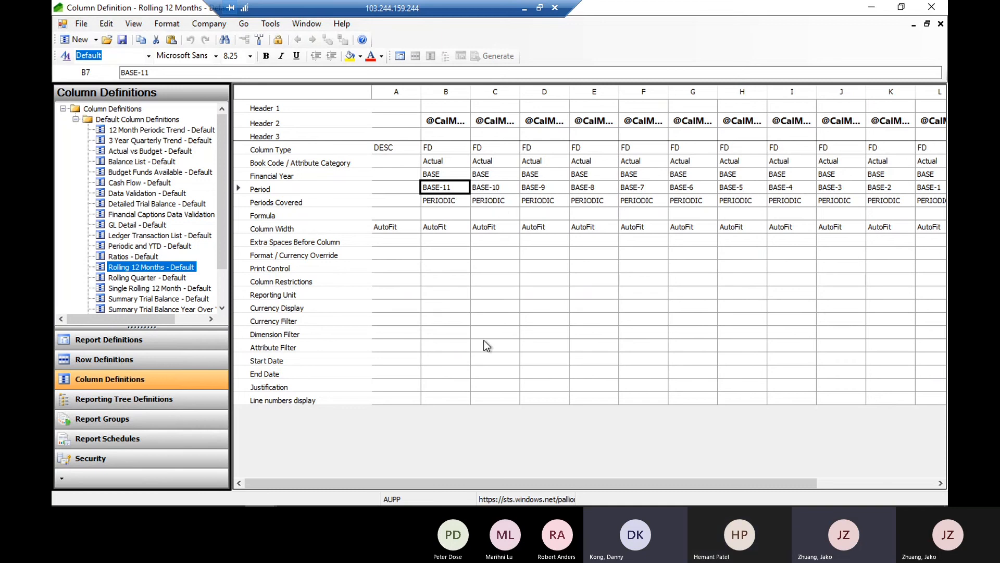
Switch to the generated balance sheet in the Finance and Operations browser window, and place it below the column definition's Period row for comparison
mouse_move(291, 501)
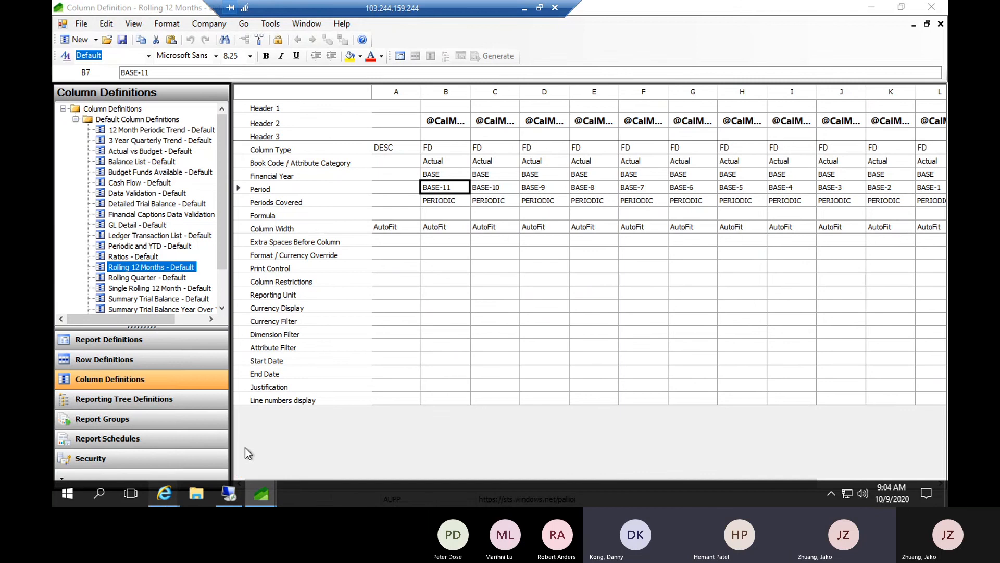
mouse_move(168, 492)
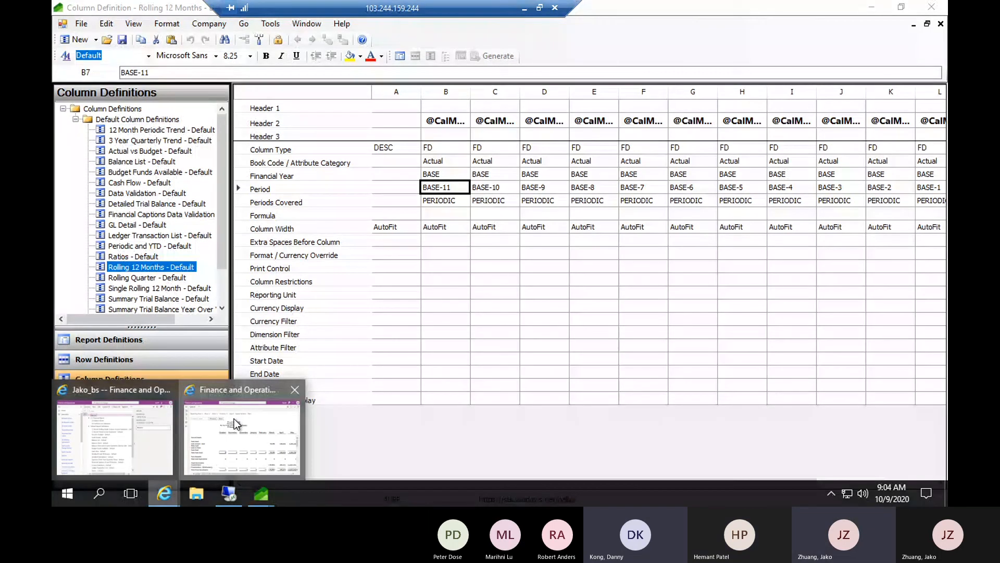
click(234, 418)
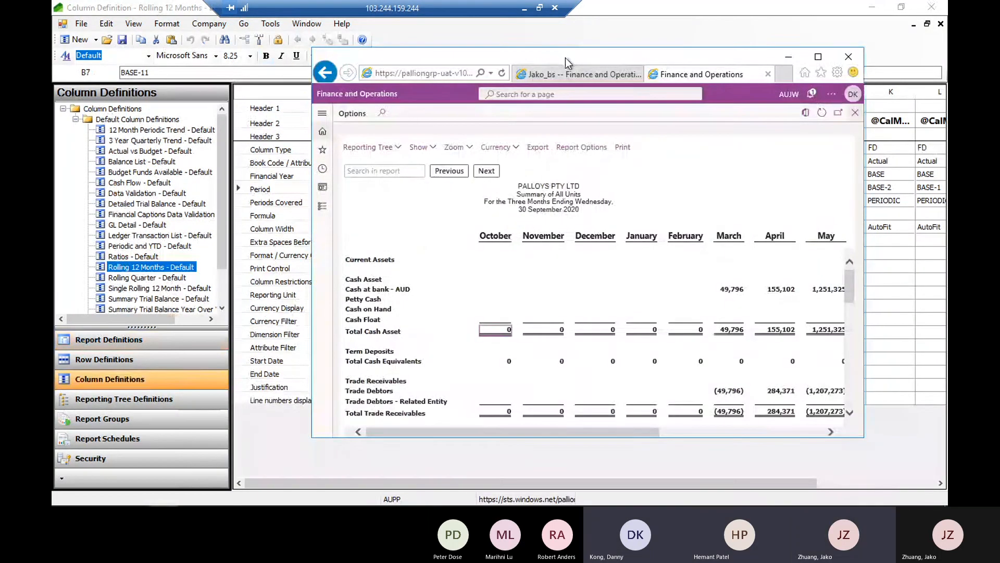
drag(565, 57, 458, 281)
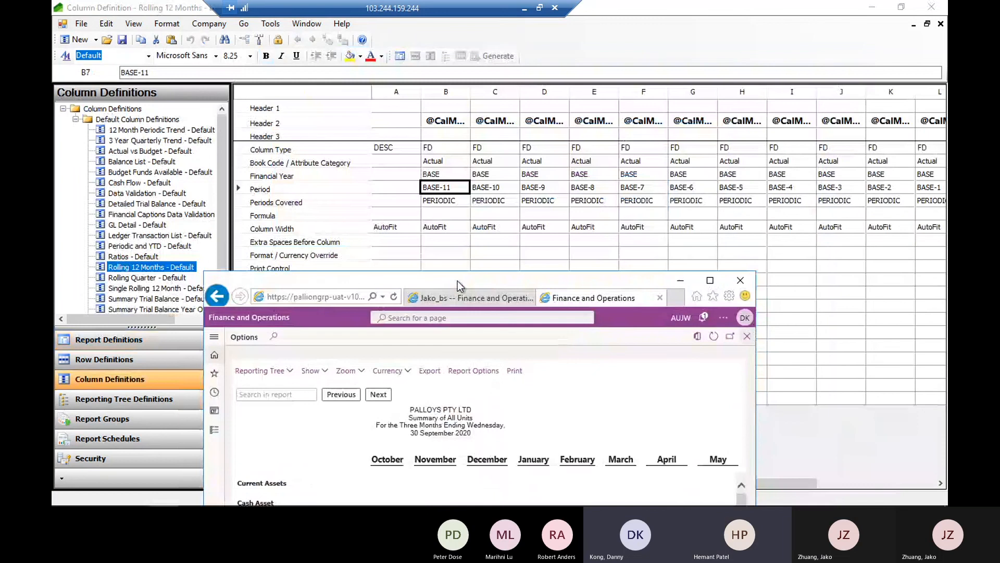
drag(520, 283, 663, 213)
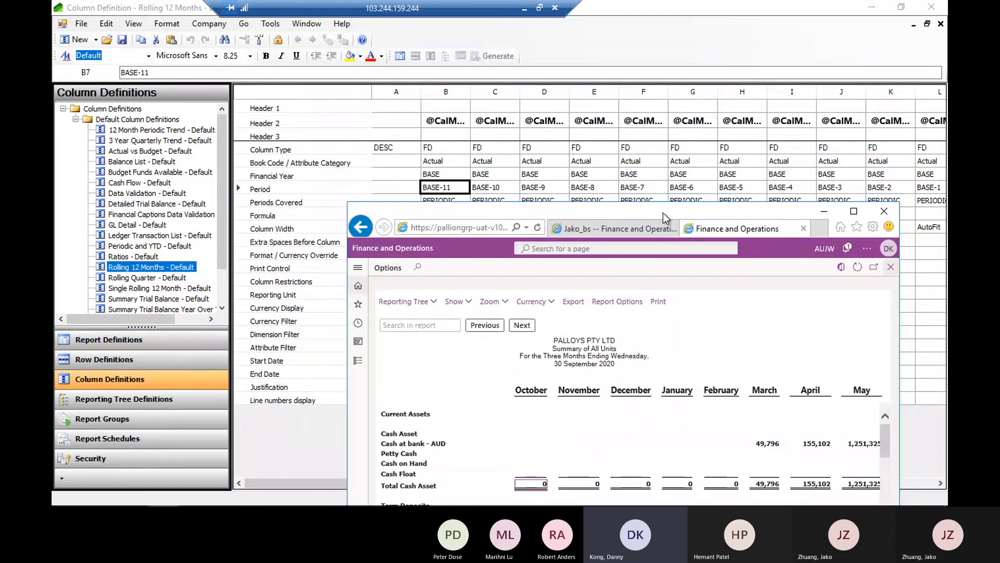
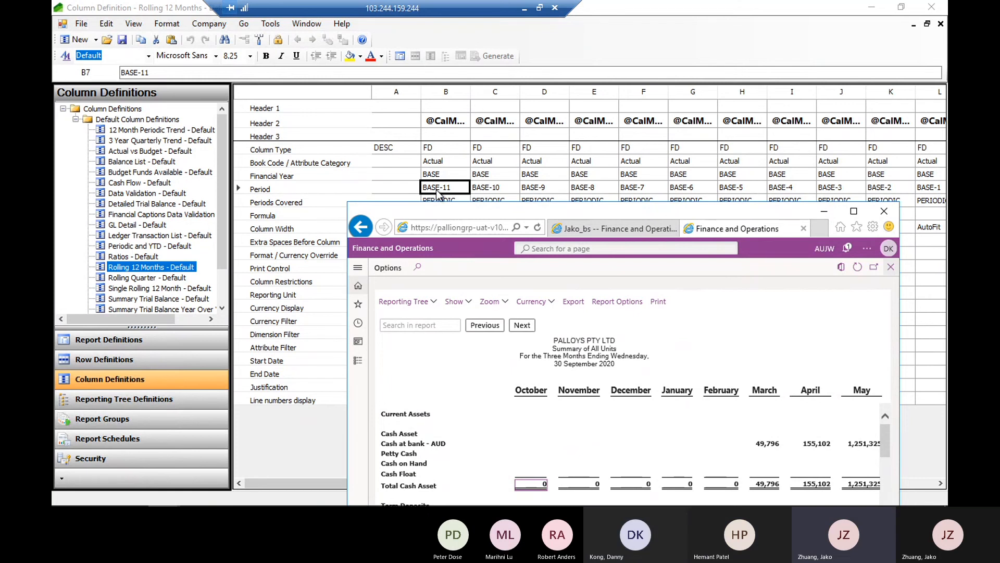
Return to the Rolling 12 Months - Default column definition and examine column B's Period options and the Period settings across to column M
click(454, 194)
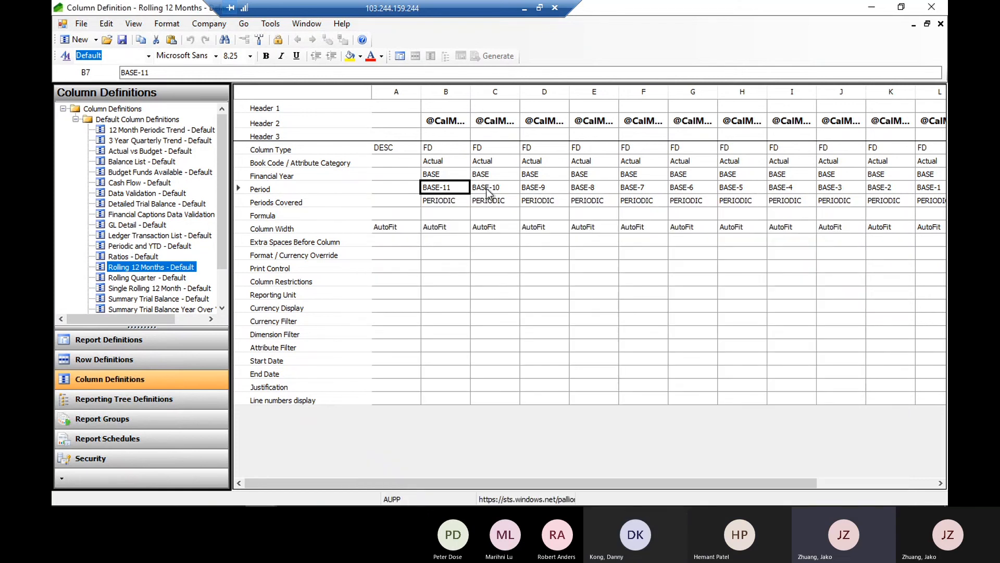
click(450, 188)
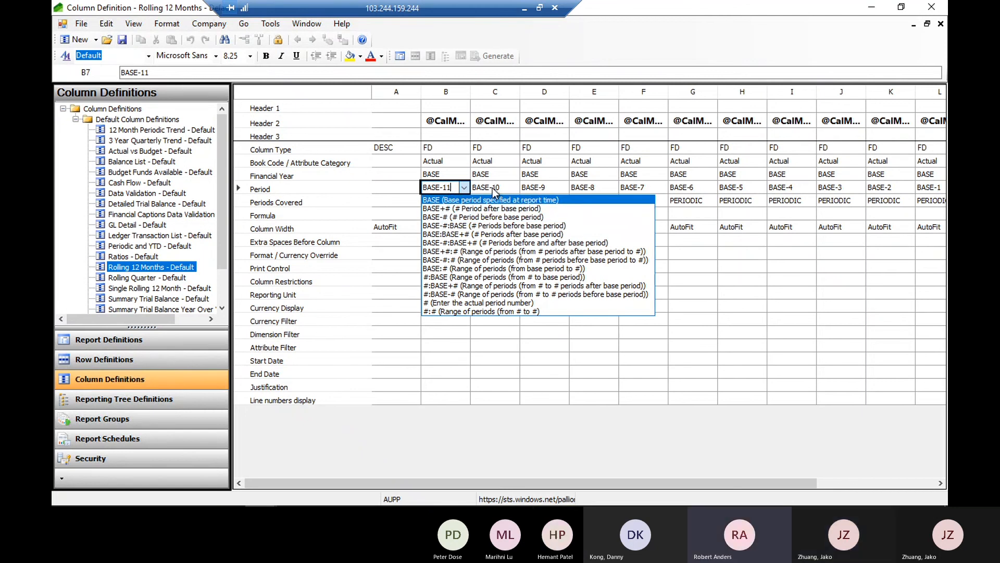
key(Escape)
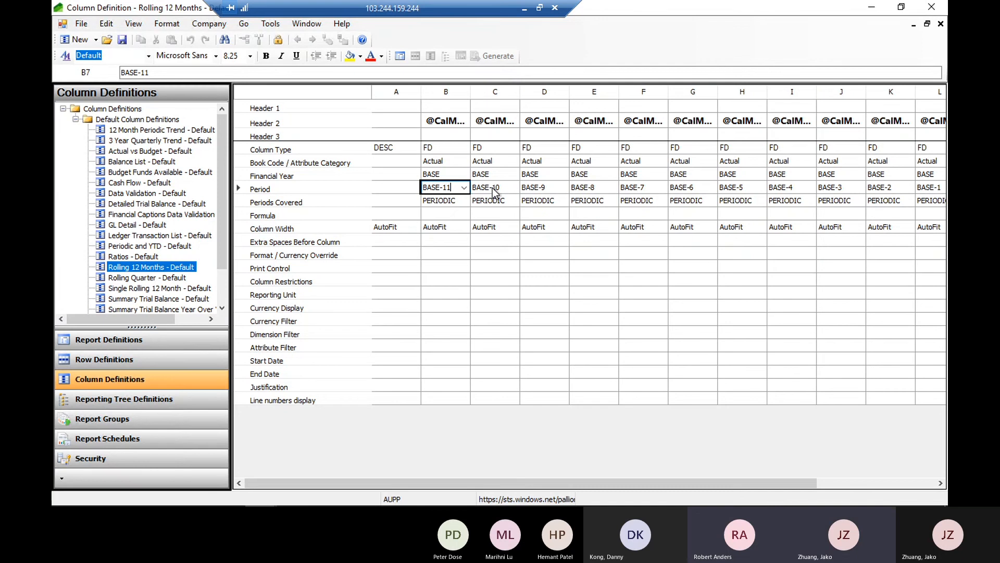
click(492, 188)
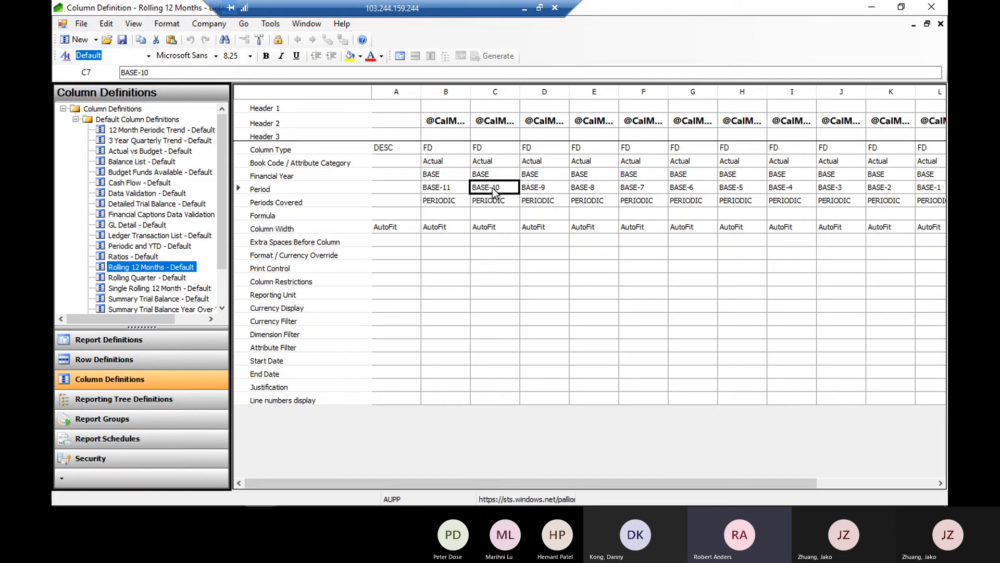
click(453, 187)
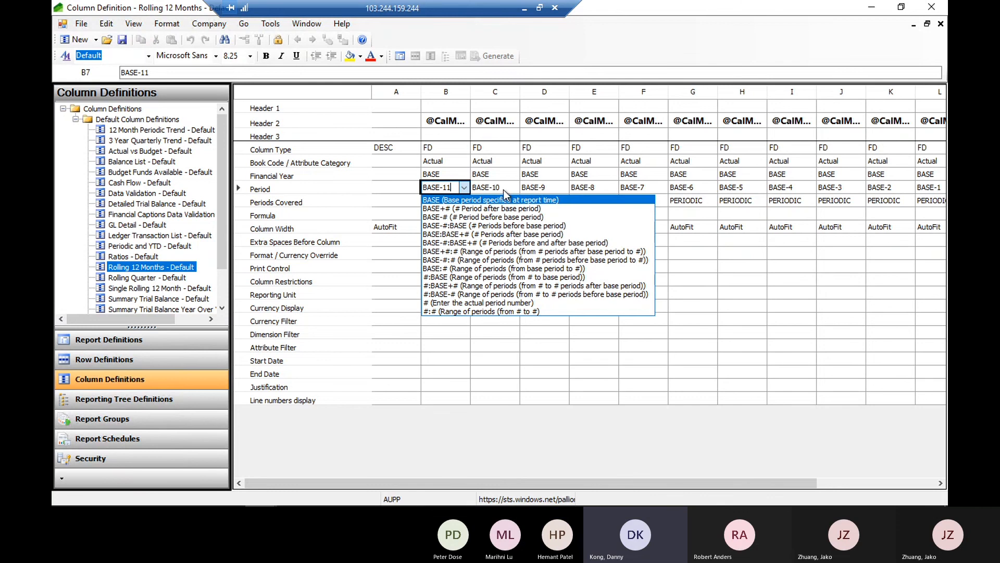
click(592, 177)
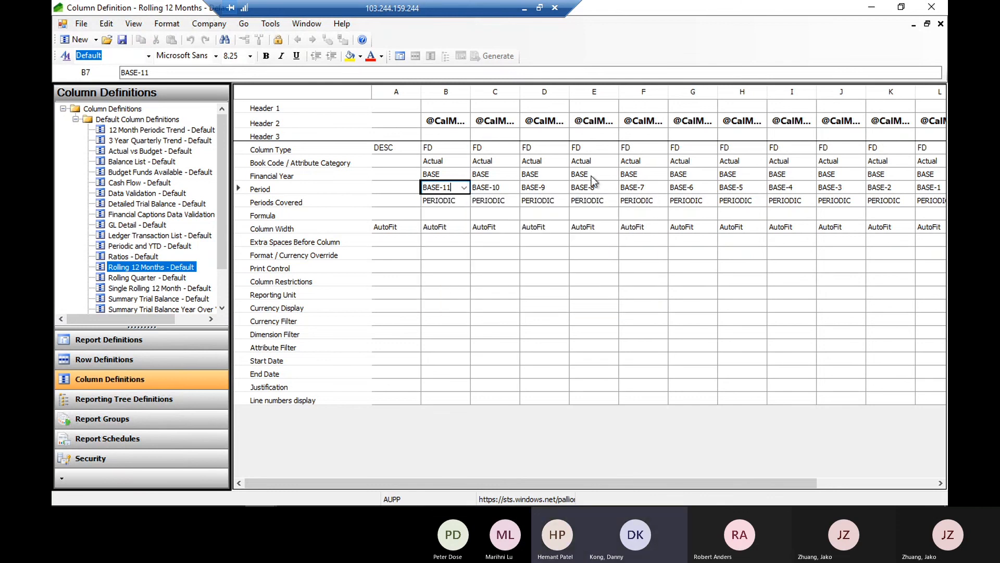
drag(742, 479, 927, 491)
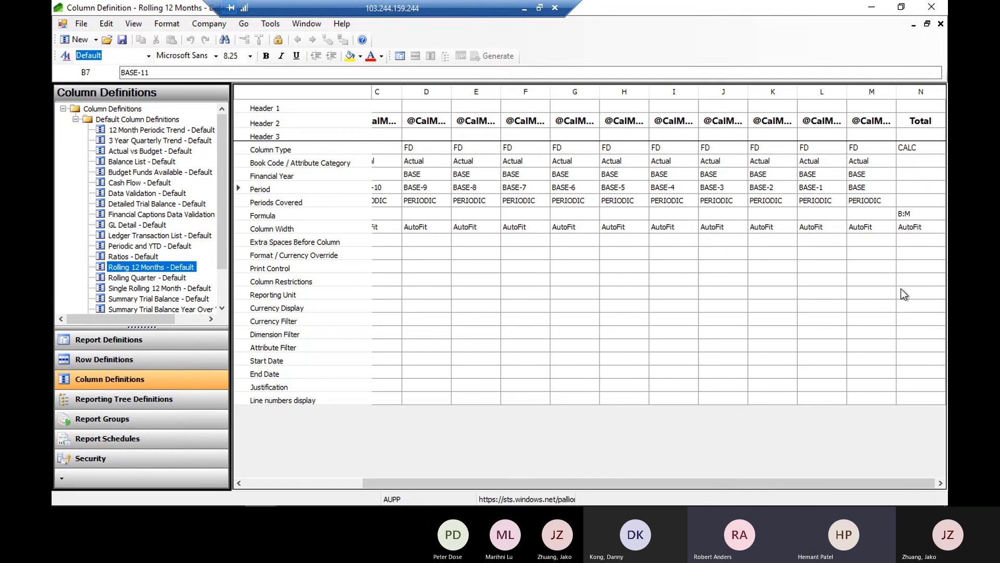
click(867, 186)
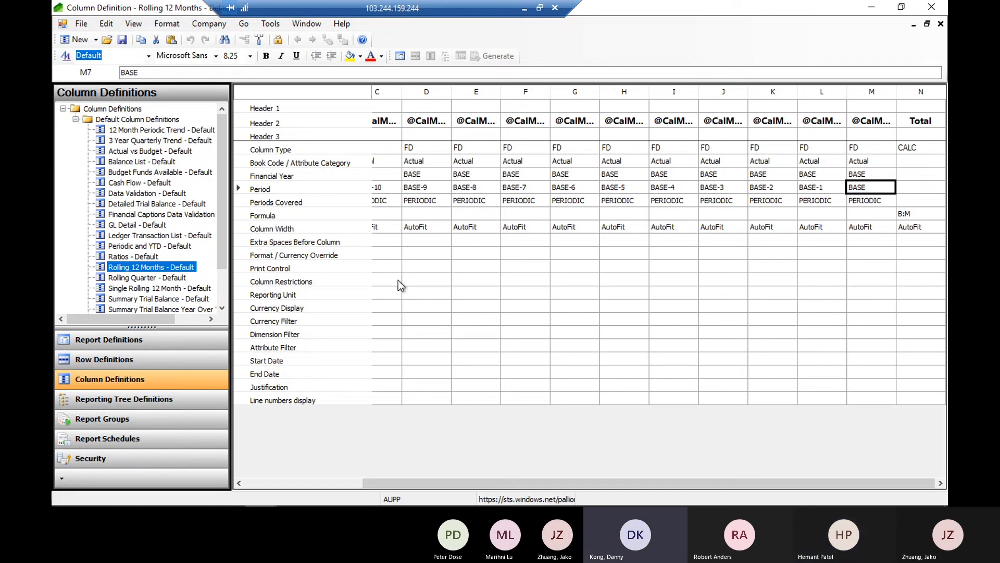
Open the Rolling Quarter - Default and Single Rolling 12 Month - Default column definitions, and inspect the latter's column B type
click(126, 278)
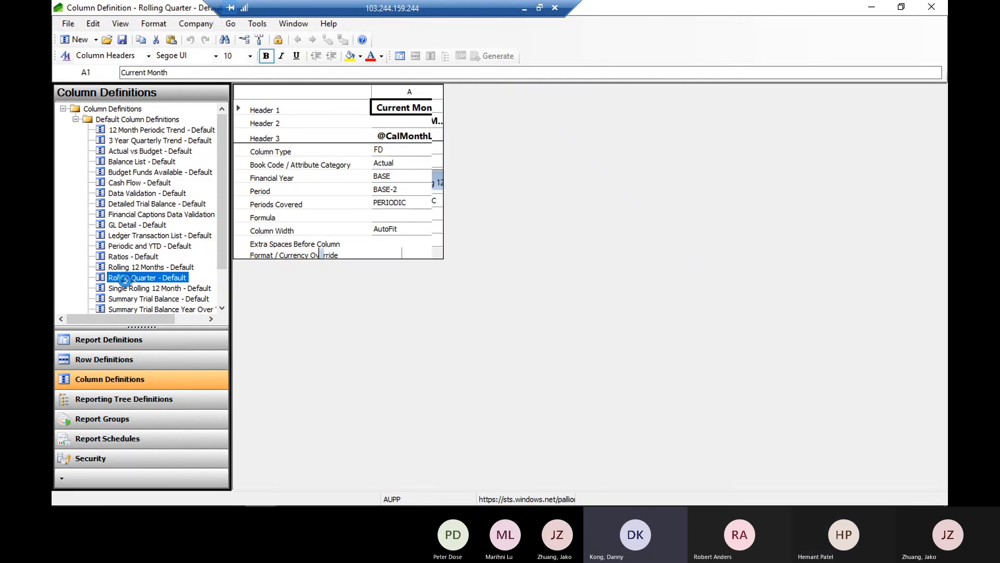
click(144, 290)
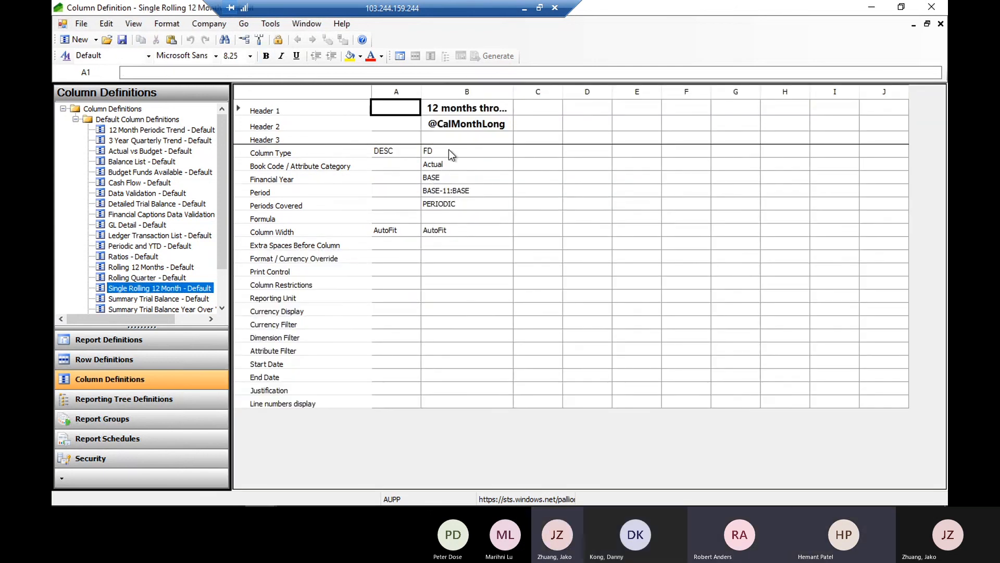
click(445, 149)
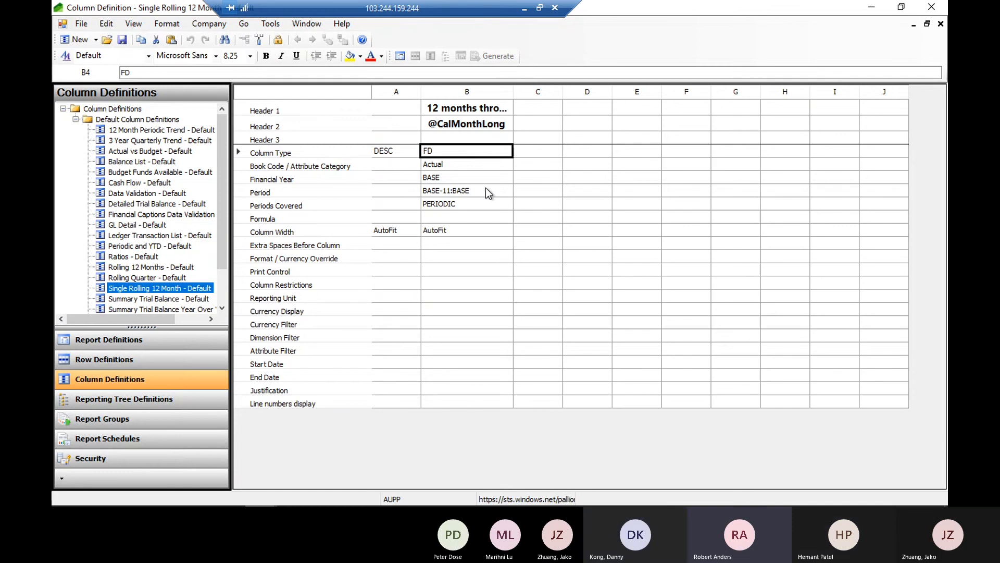
Open the 12 Month Periodic Trend - Default column definition, and examine its Financial Year settings and column A's Column Type options
click(150, 132)
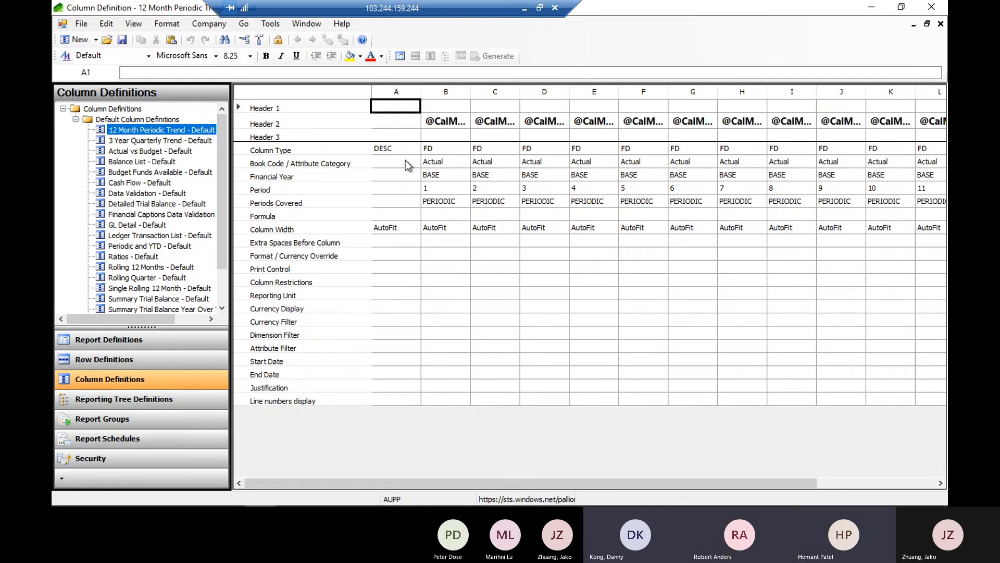
click(441, 175)
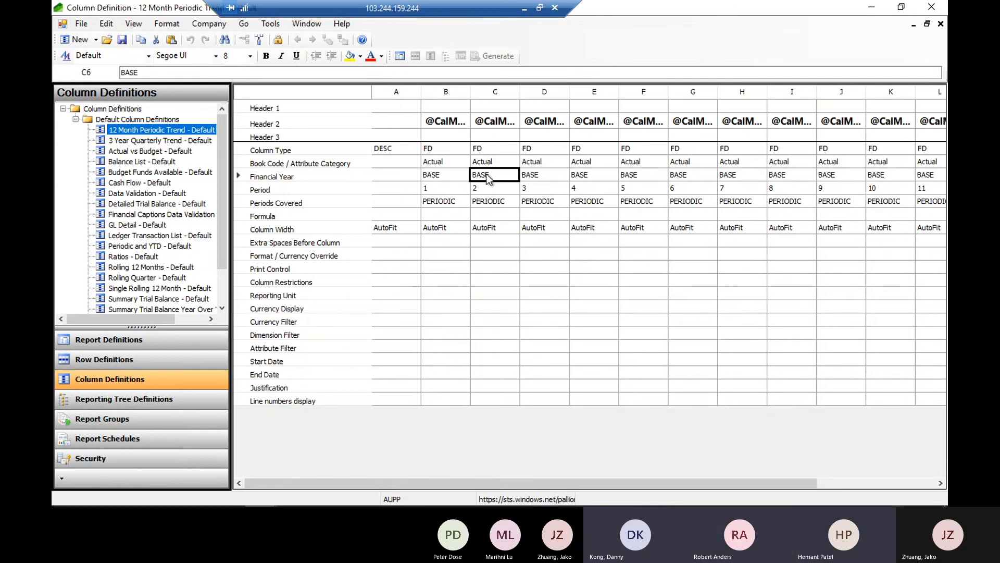
click(492, 175)
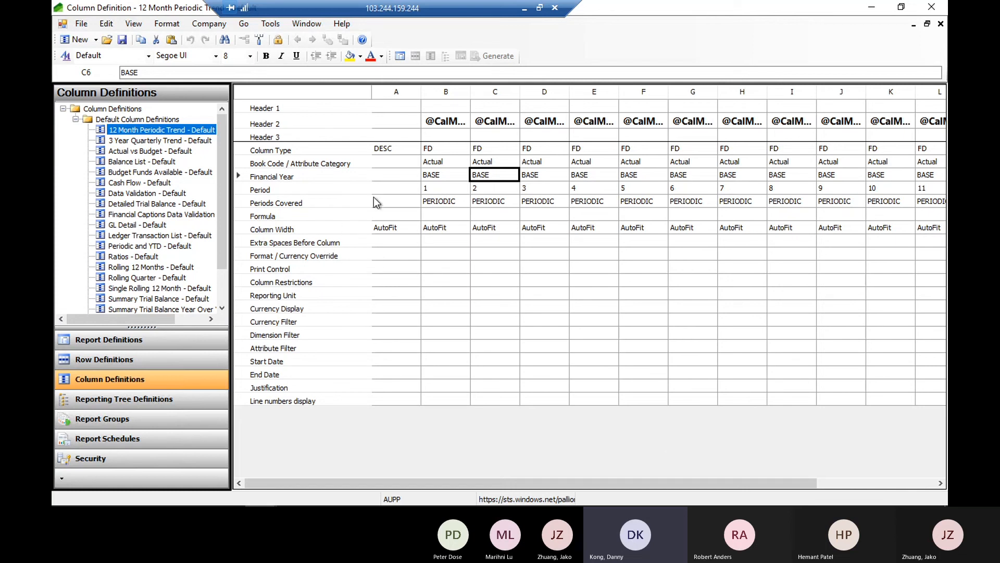
click(393, 150)
click(392, 148)
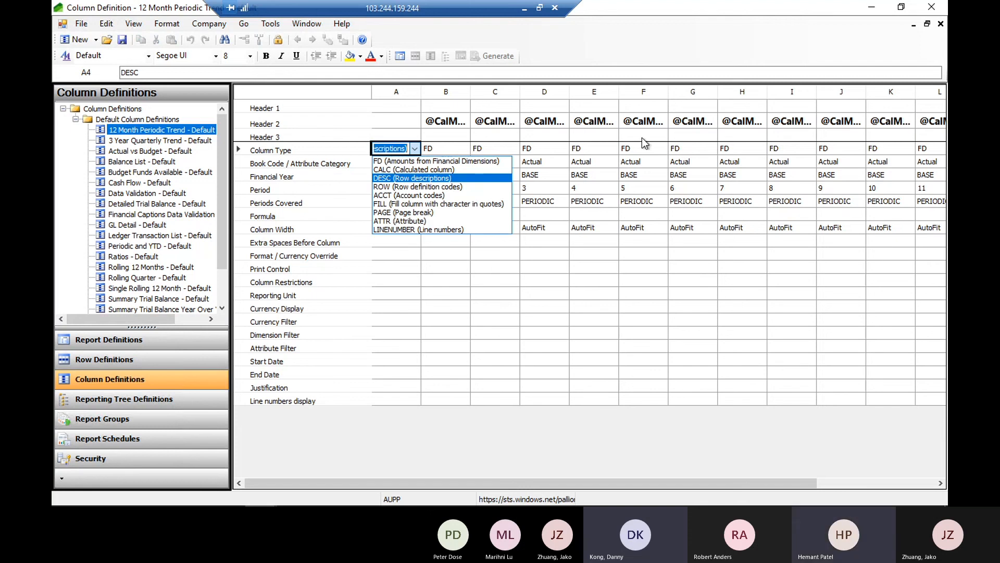
click(589, 143)
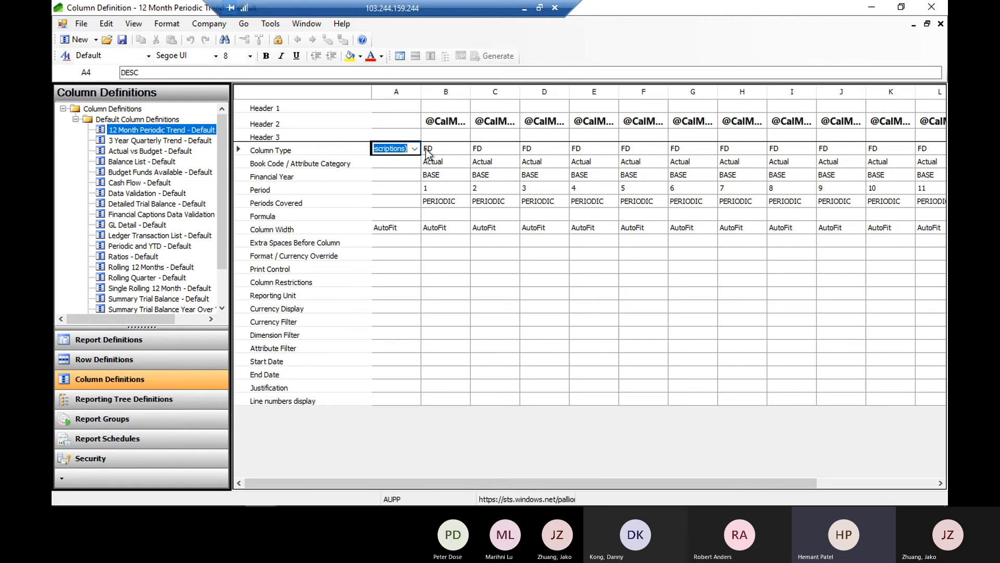
In the Rolling 12 Months - Default column definition, insert a column before column B and set its Column Type to ACCT (Account codes)
click(160, 270)
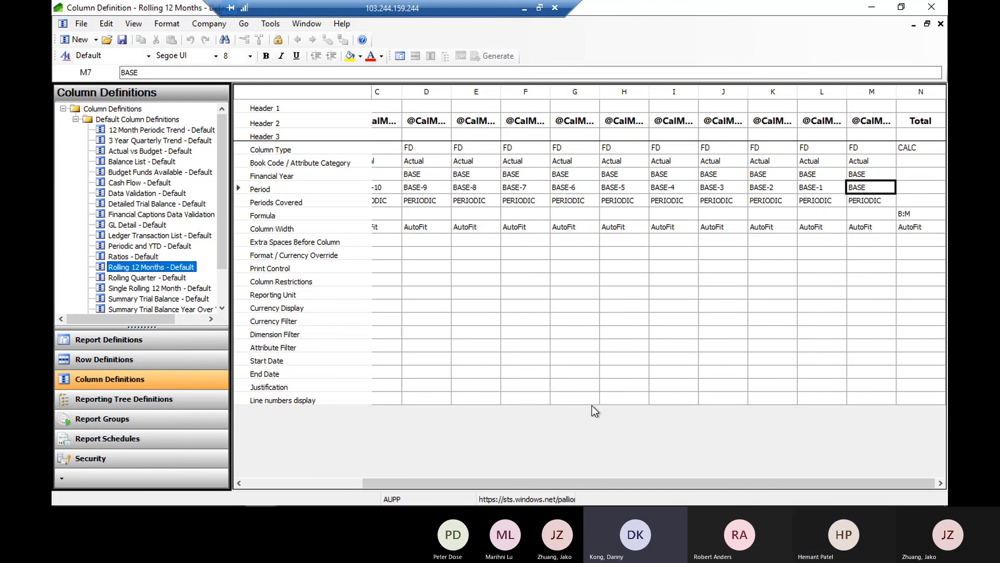
drag(523, 479, 367, 487)
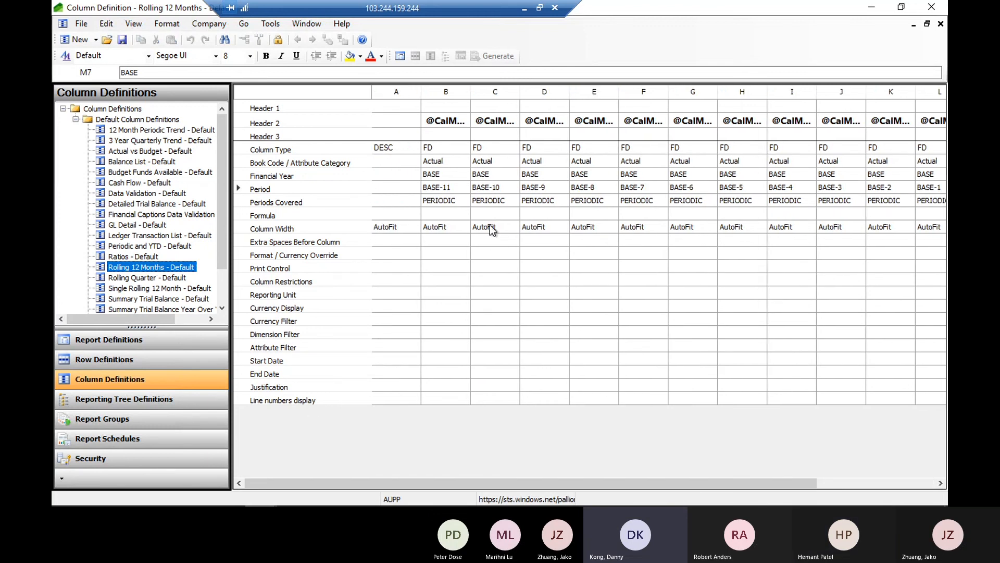
click(444, 94)
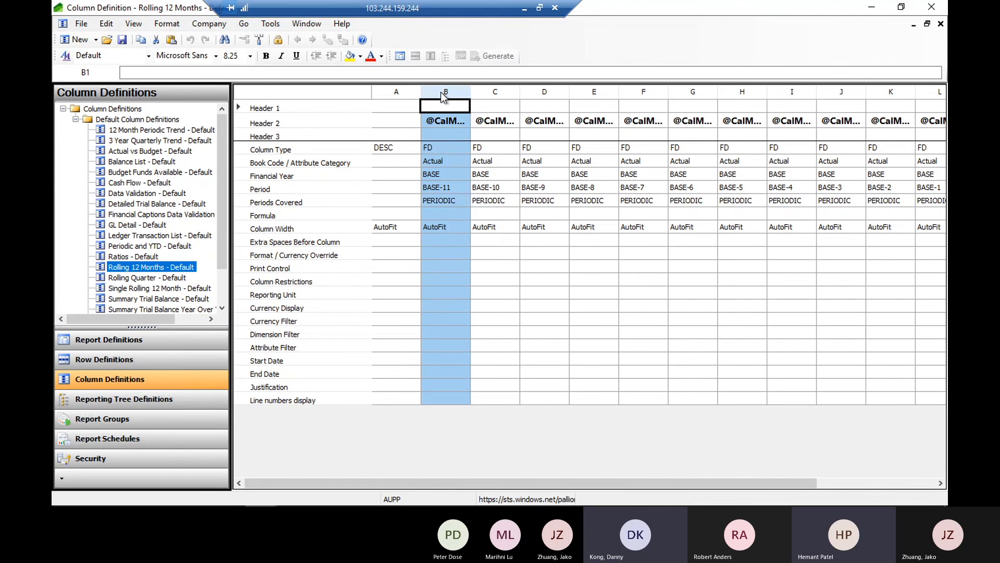
right_click(441, 92)
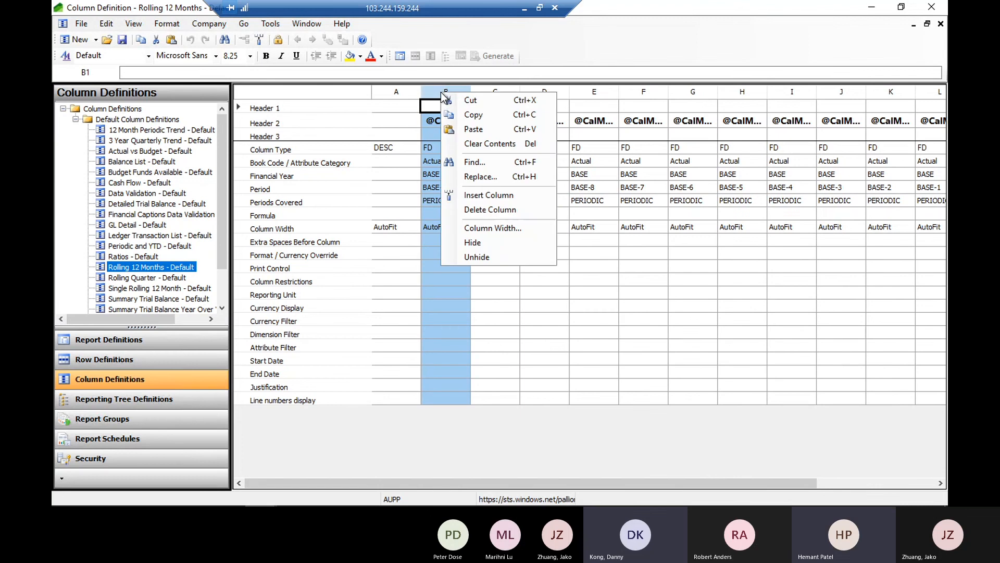
click(499, 194)
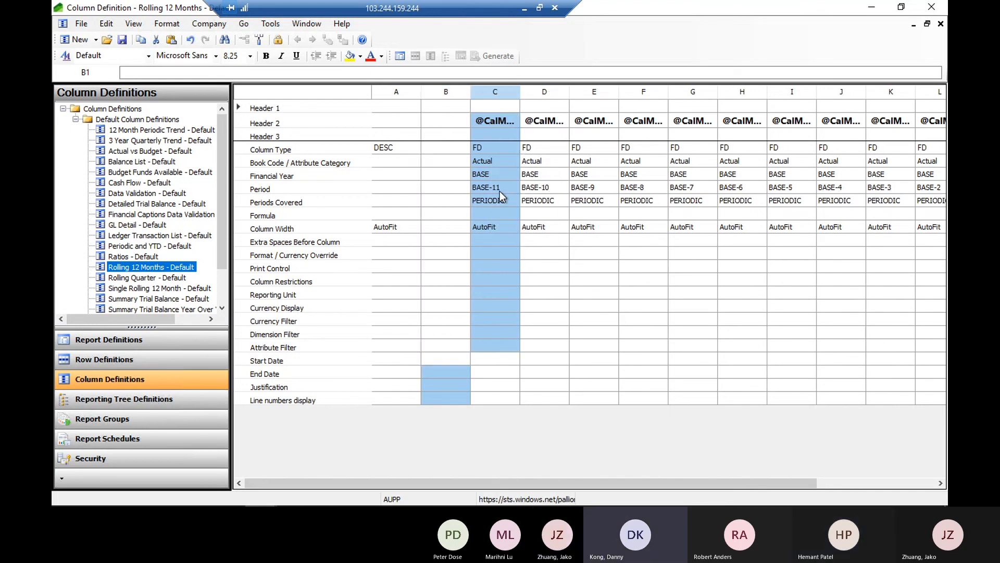
click(428, 149)
click(429, 149)
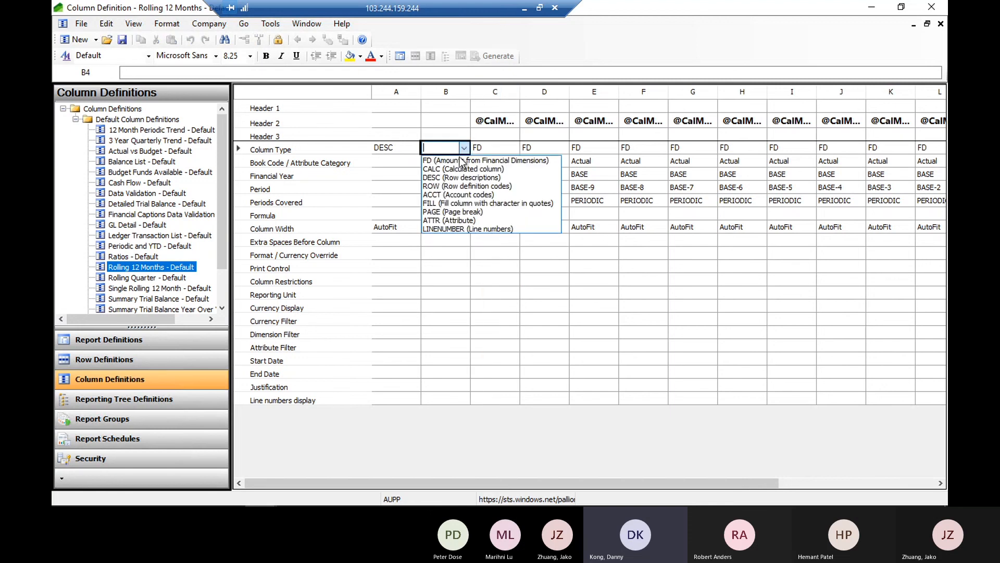
click(448, 195)
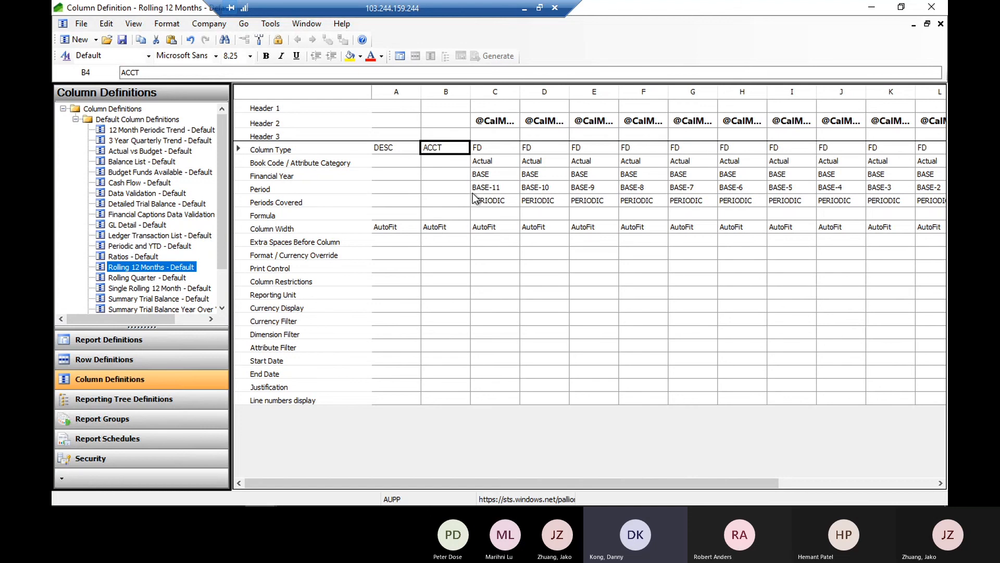
Enter LedgerAccount as Header 2 of the new account codes column, and widen the column to fit the text
click(445, 121)
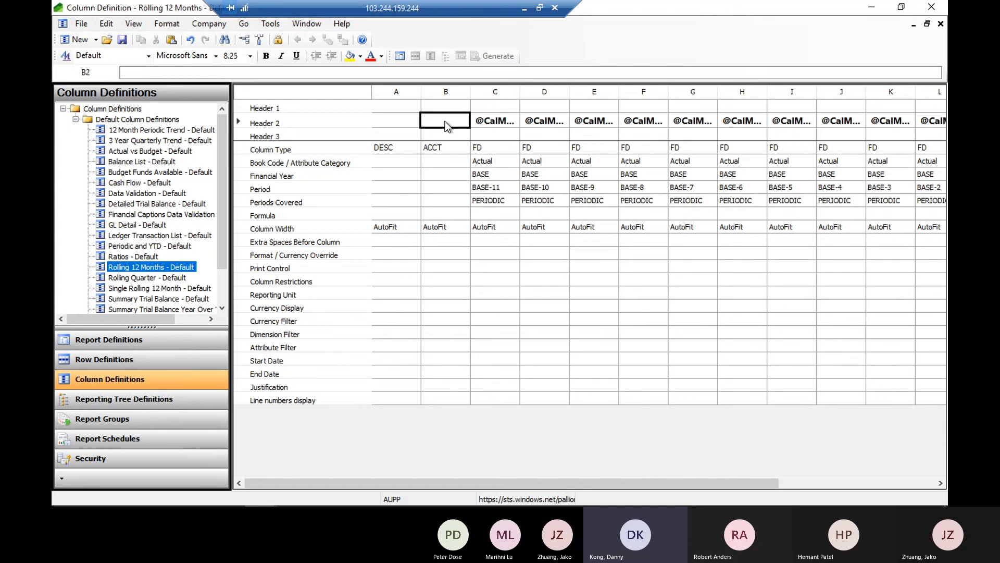
text(IED)
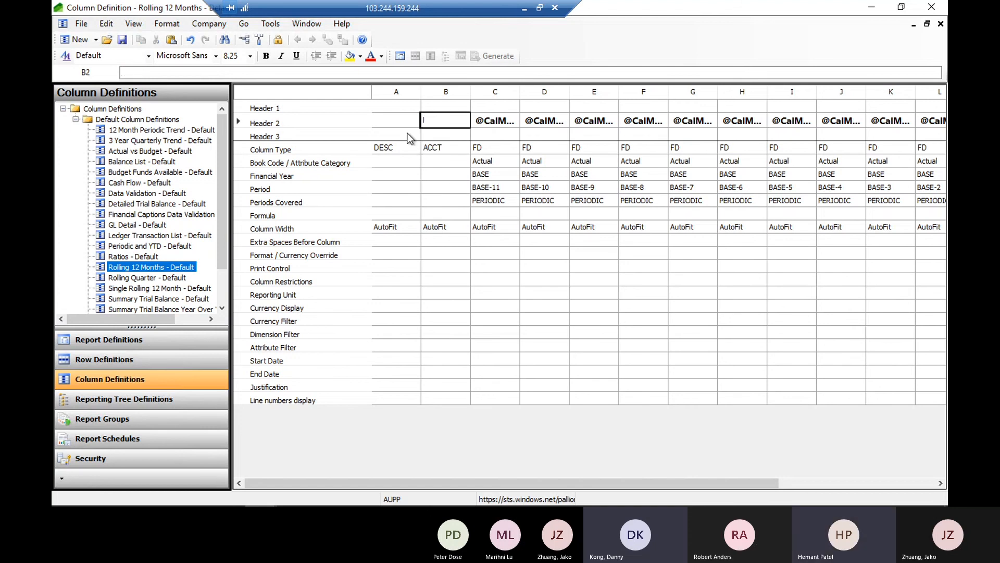
key(BackSpace)
key(BackSpace)
key(BackSpace)
text(L)
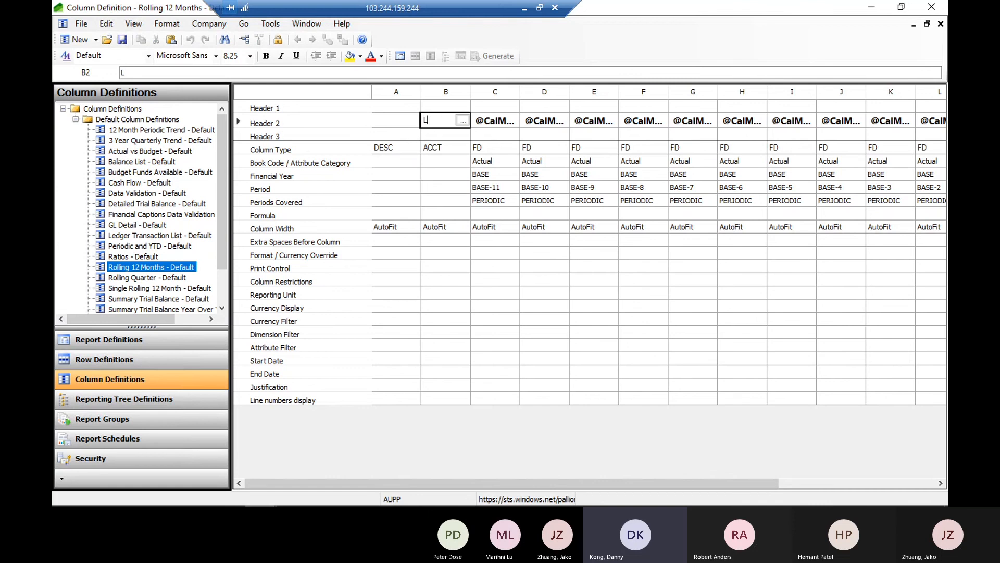
text(edgerAccount)
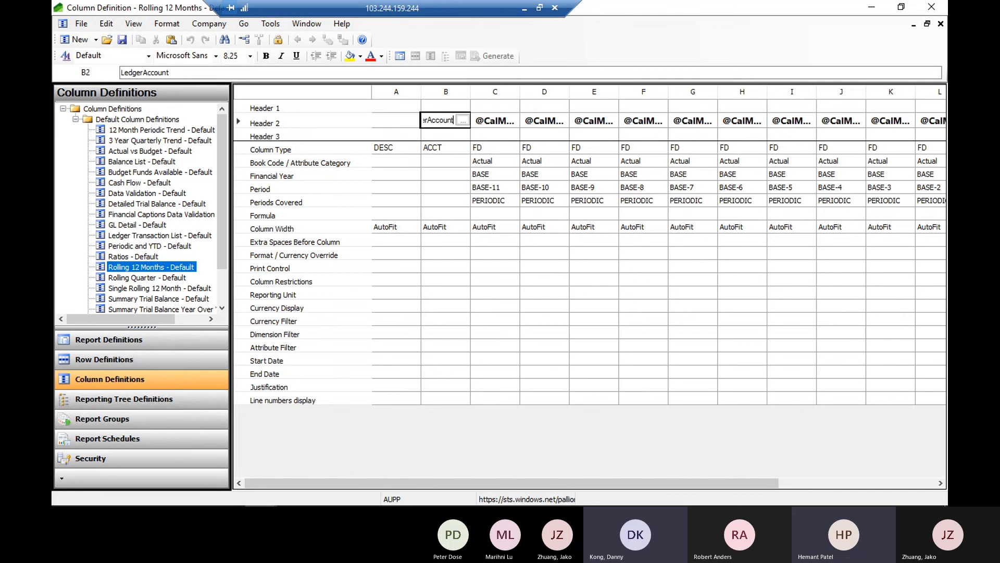
key(Return)
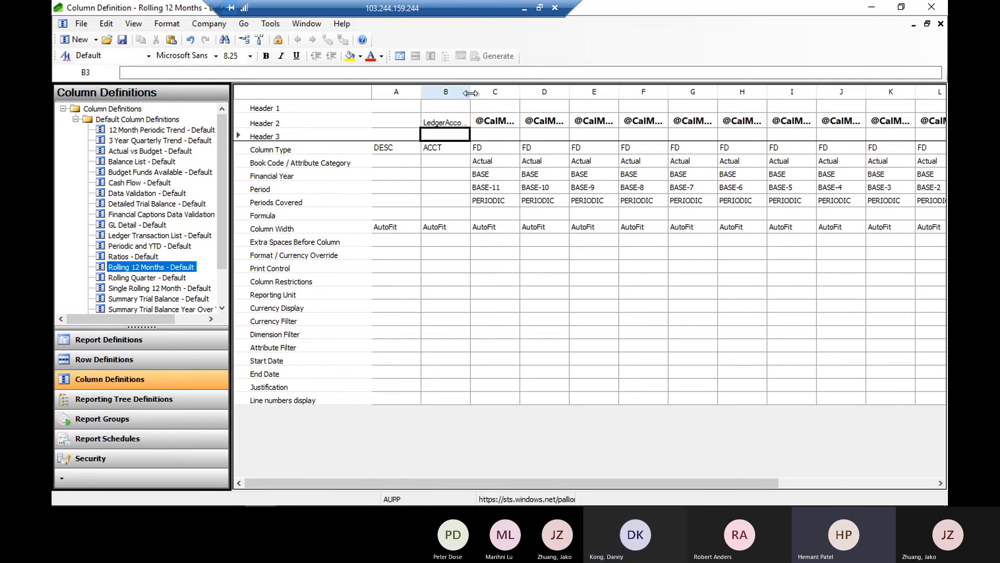
drag(482, 92, 486, 92)
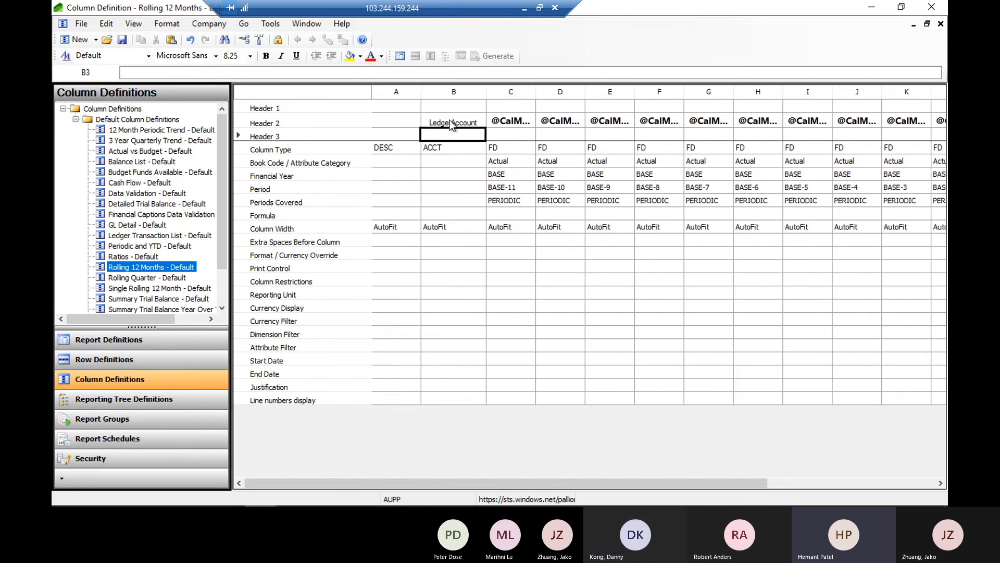
Insert another column before the LedgerAccount column and set its Column Type to ACCT (Account codes)
click(456, 95)
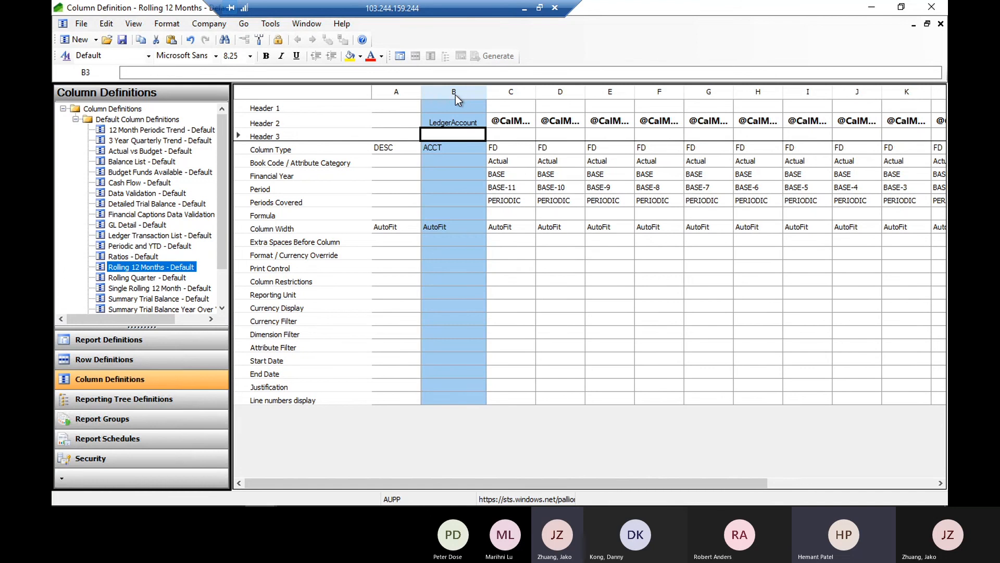
click(442, 147)
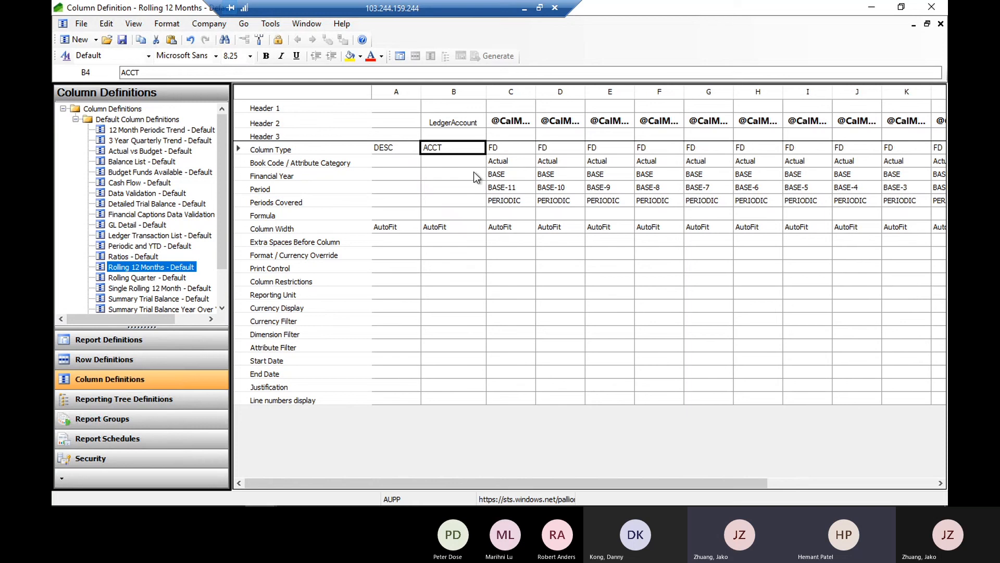
click(446, 90)
right_click(446, 89)
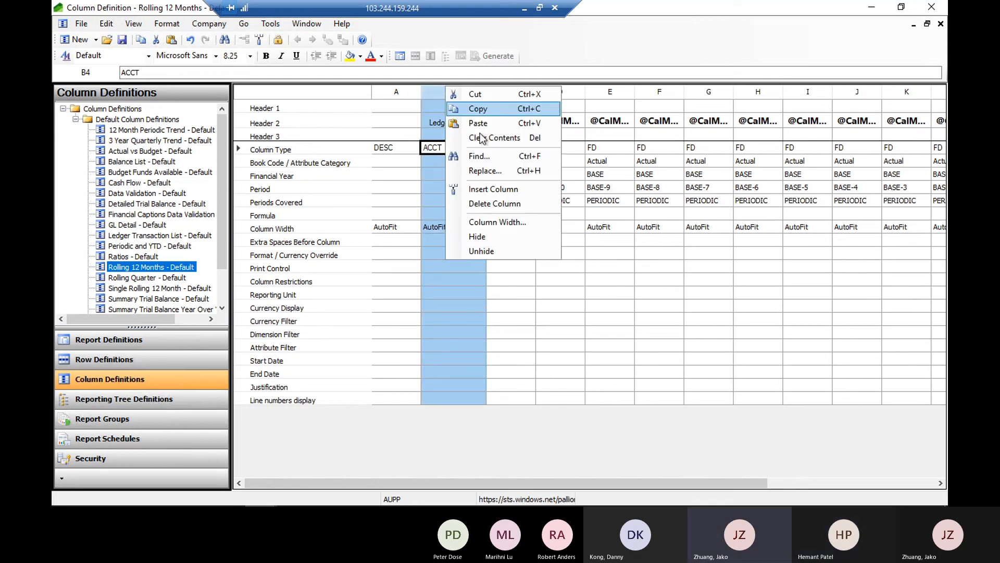
click(482, 188)
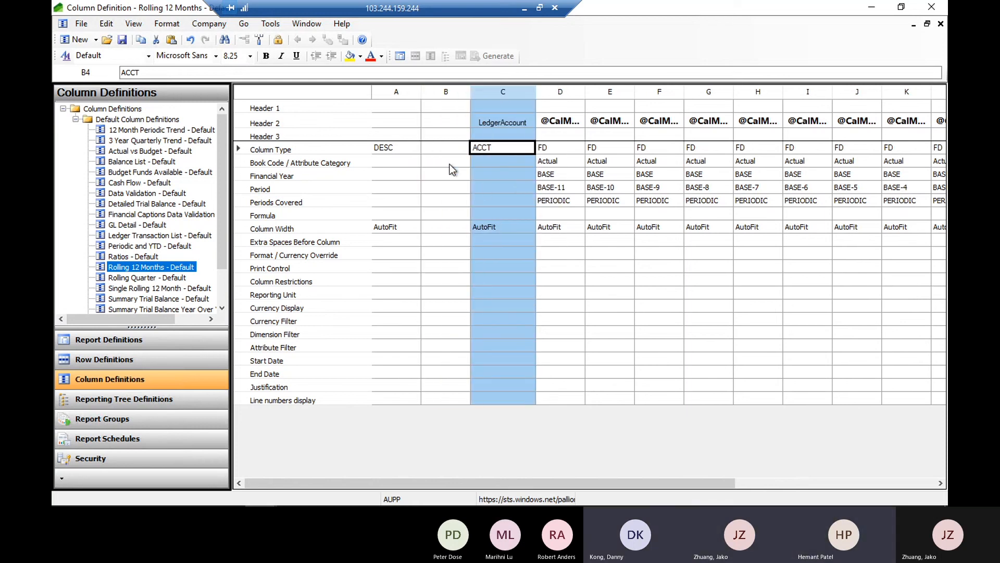
click(439, 148)
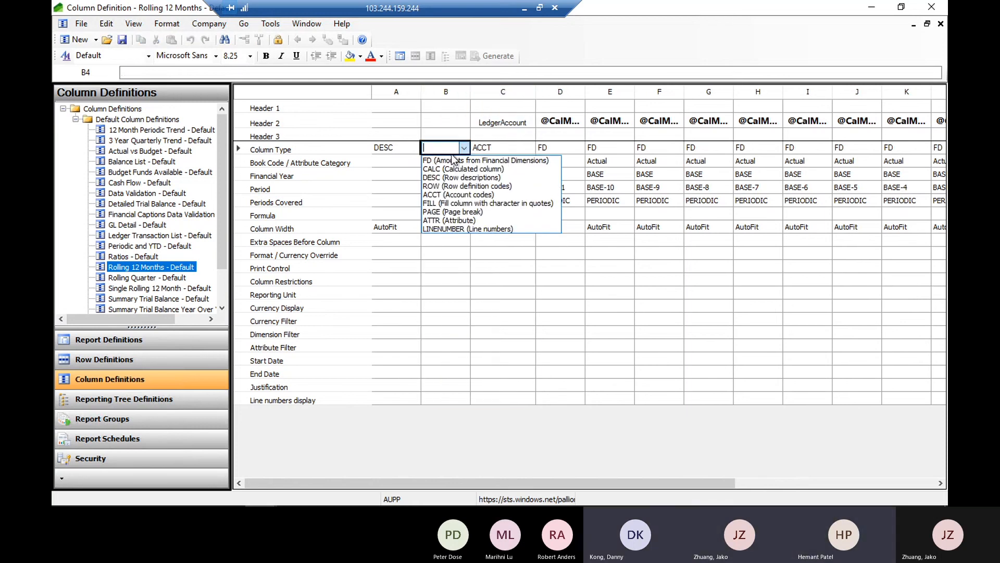
click(444, 195)
click(468, 227)
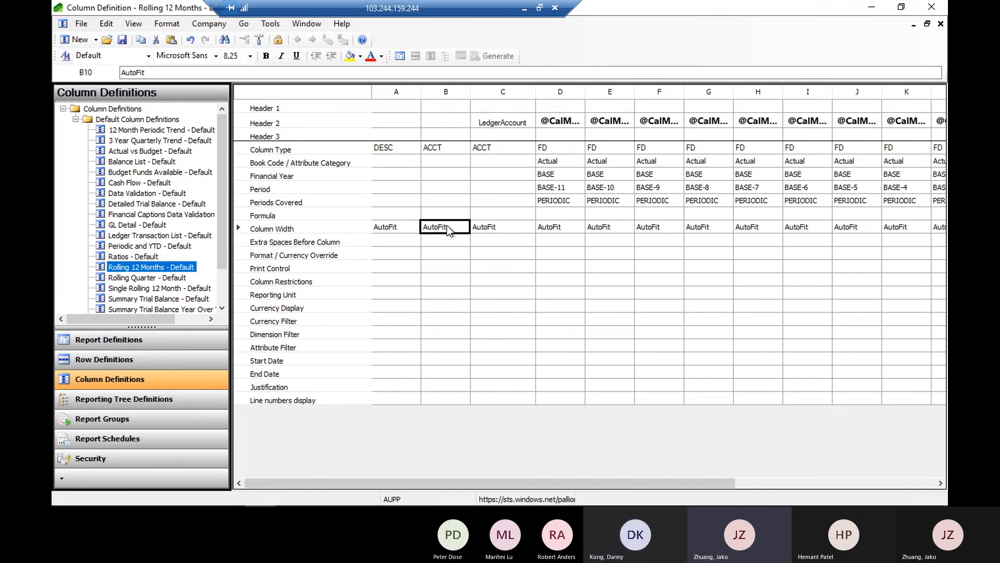
Delete the LedgerAccount column from the Rolling 12 Months - Default column definition, and select the remaining account codes column's type
right_click(493, 95)
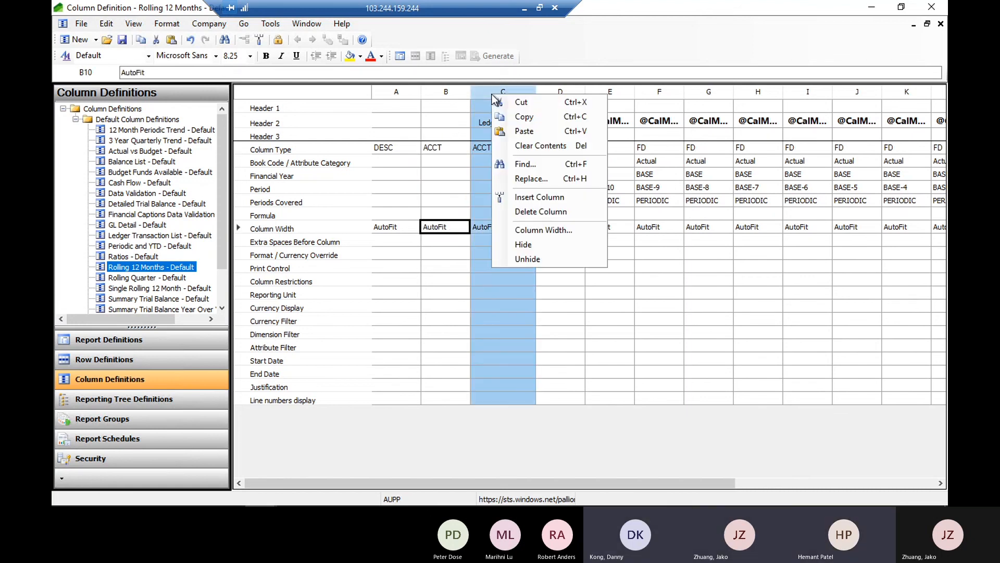
click(531, 211)
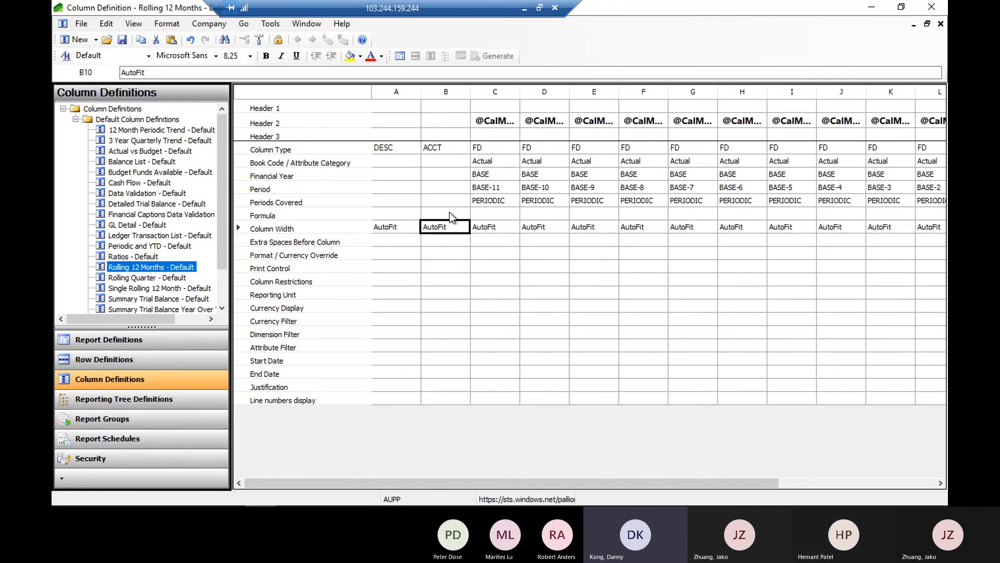
click(434, 148)
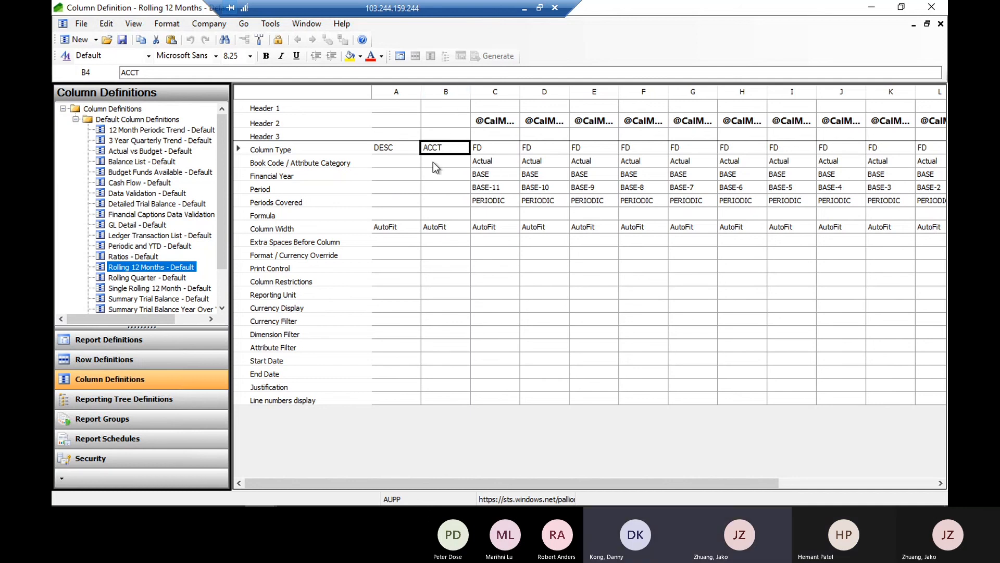
Insert a column before the account codes column and set its Column Type to CALC (Calculated column)
click(447, 91)
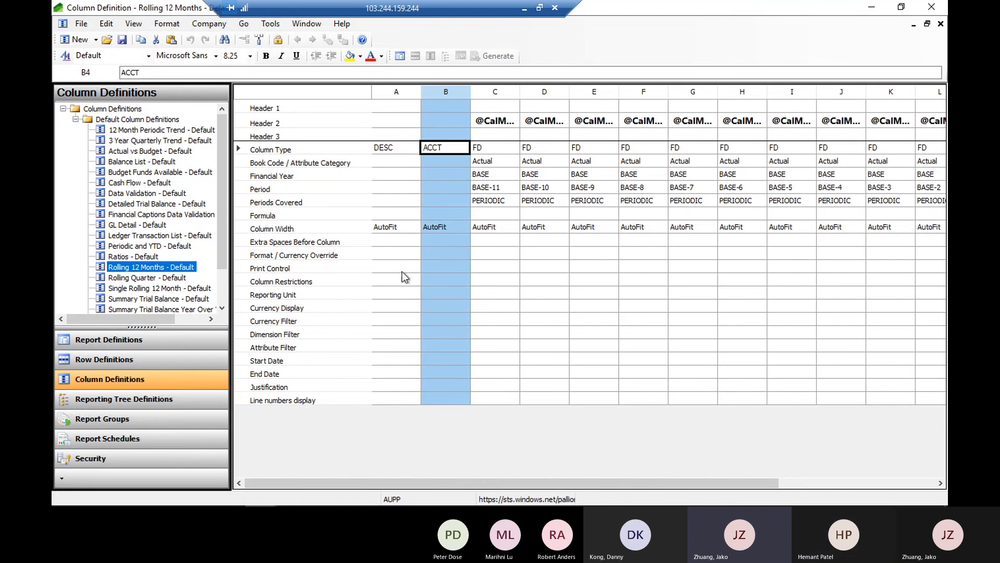
right_click(449, 91)
click(432, 202)
click(444, 148)
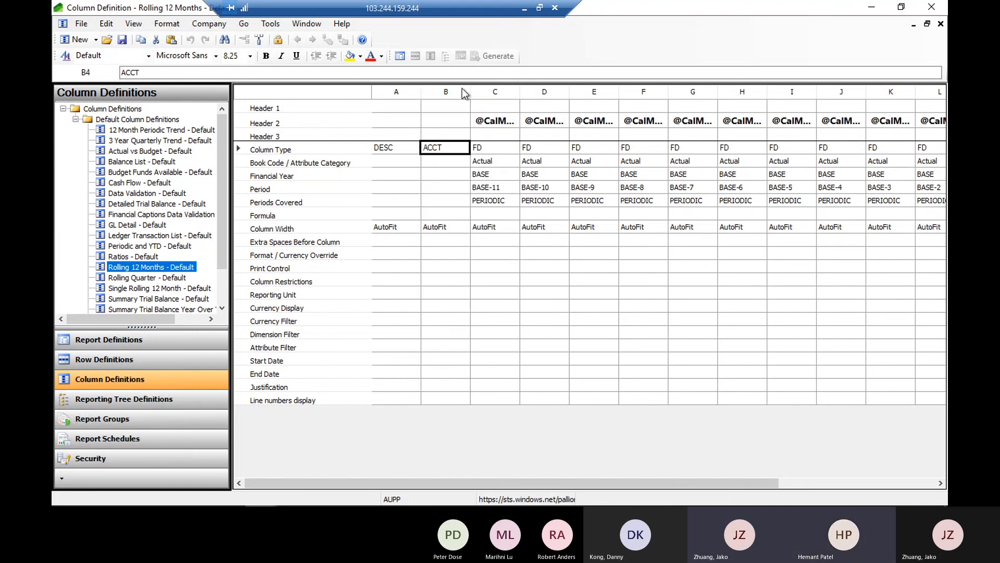
right_click(447, 93)
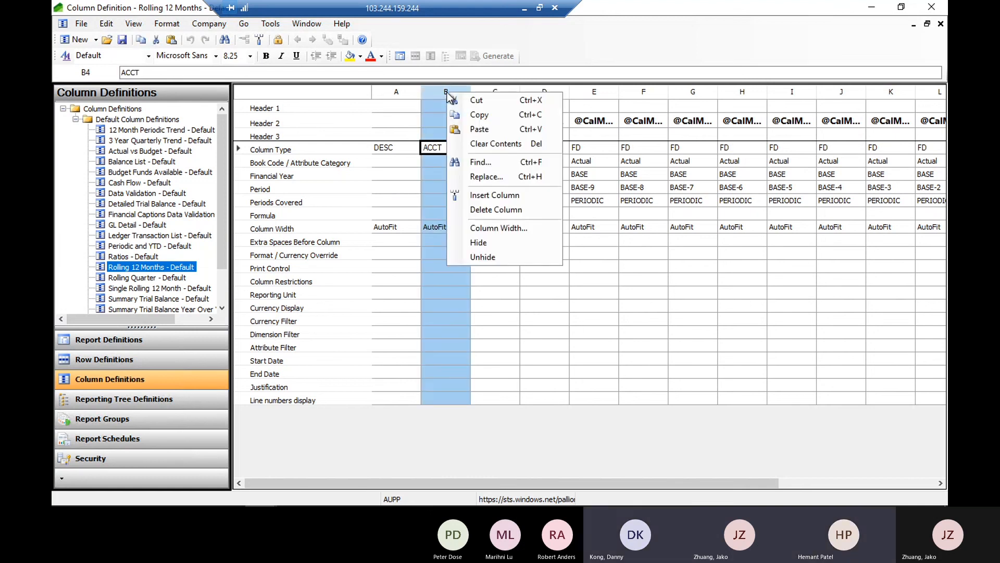
click(480, 197)
click(442, 146)
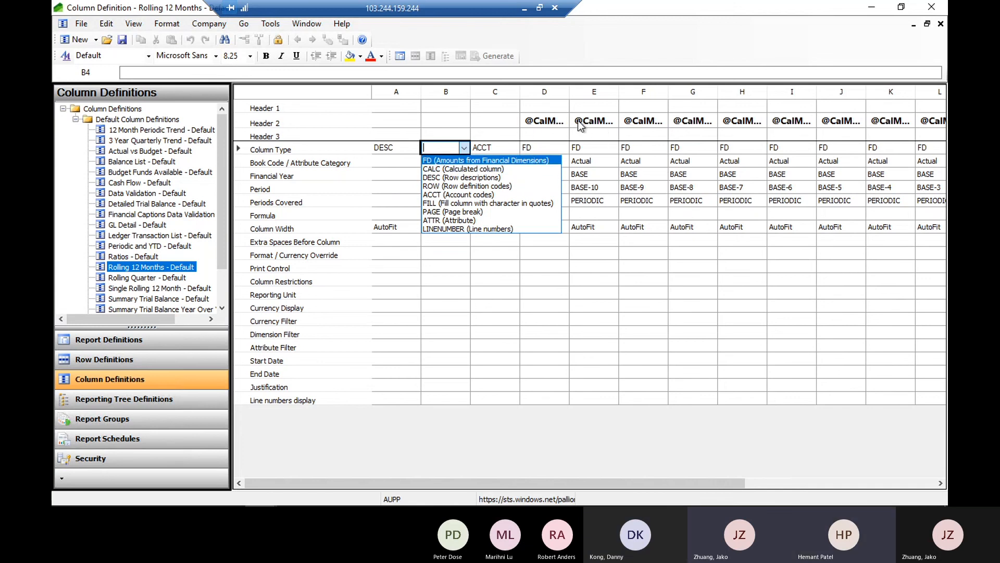
click(447, 170)
click(442, 161)
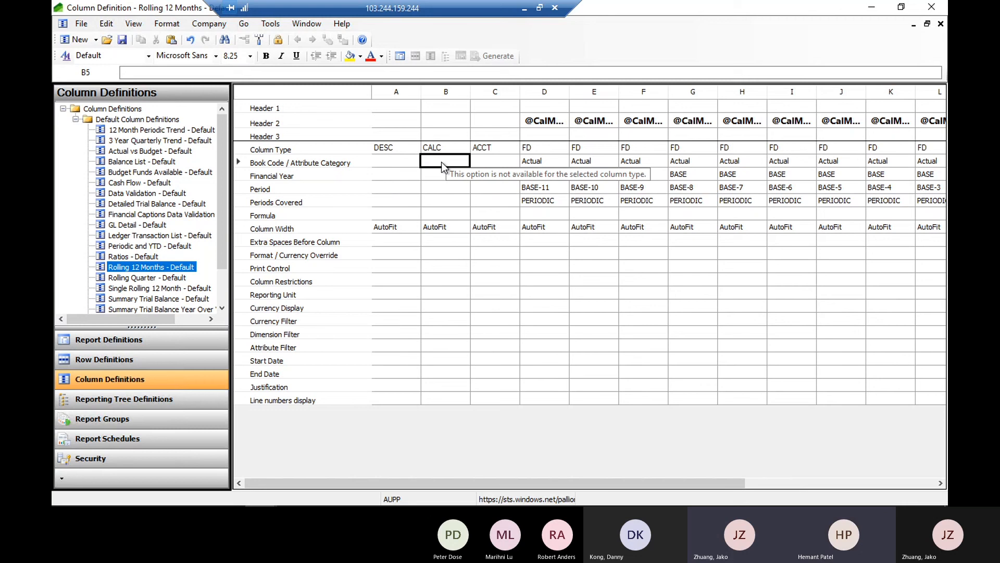
Try the ATTR (Attribute) Column Type for column B, and check its Attribute Category and Attribute Filter cells
click(508, 161)
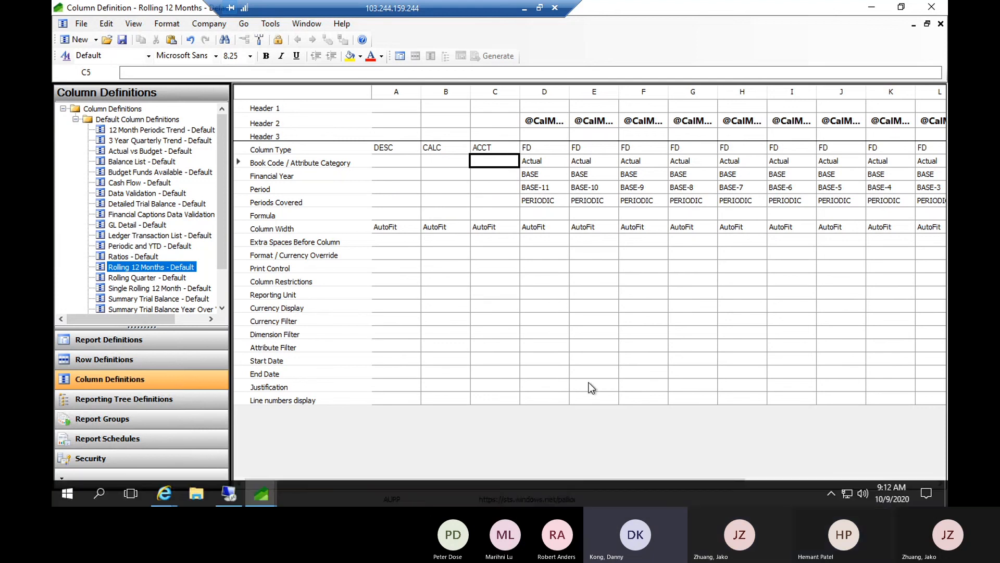
click(443, 147)
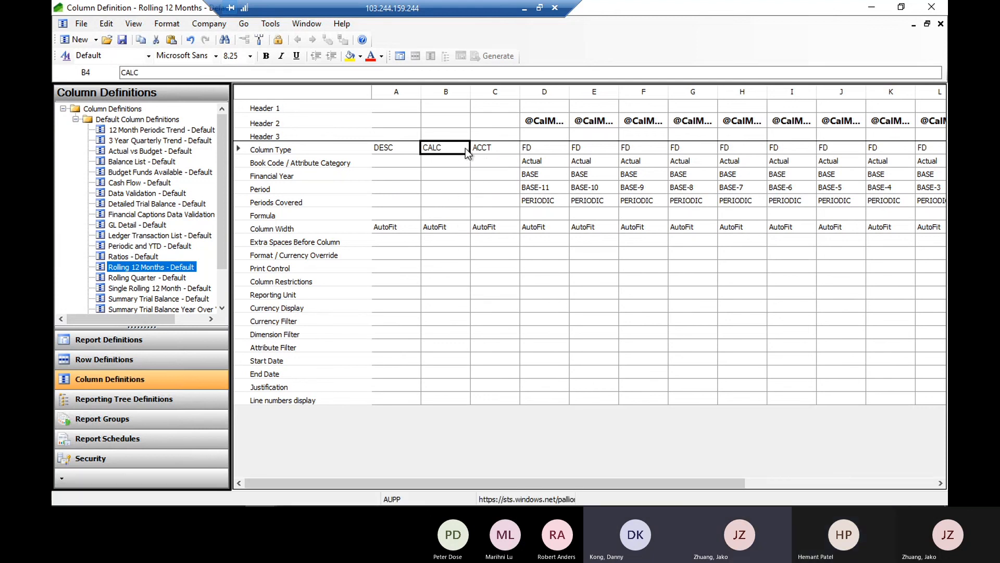
click(458, 148)
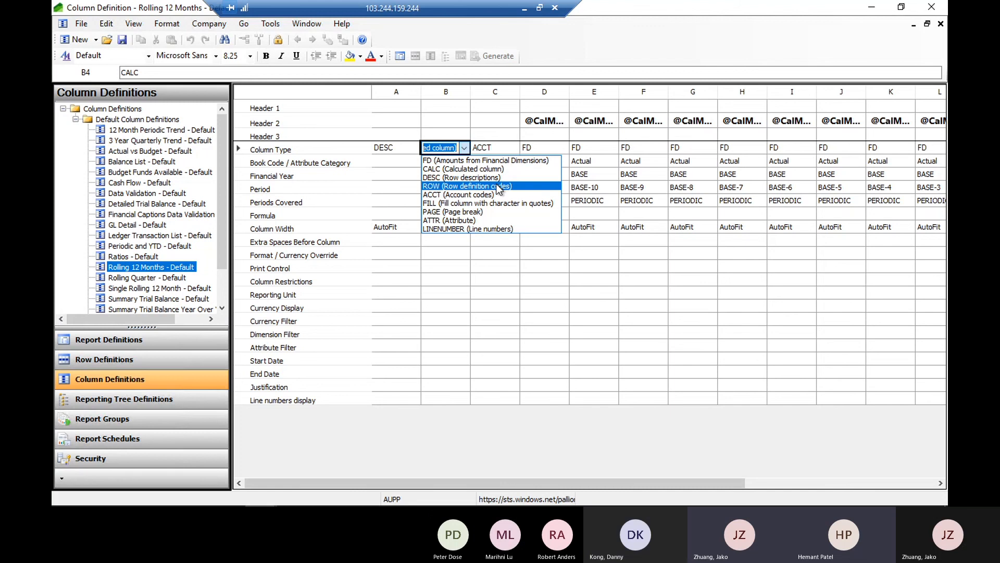
click(468, 220)
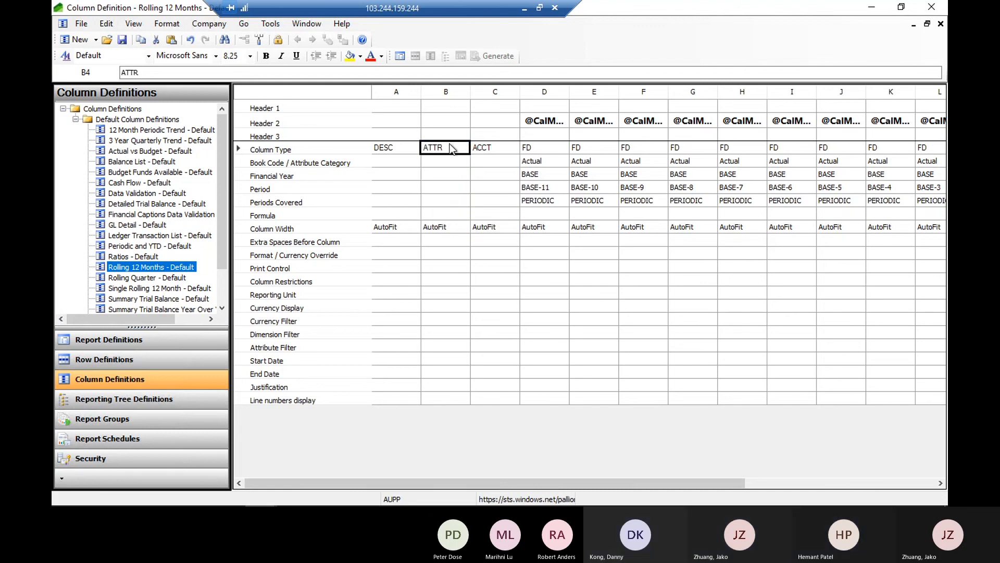
click(437, 158)
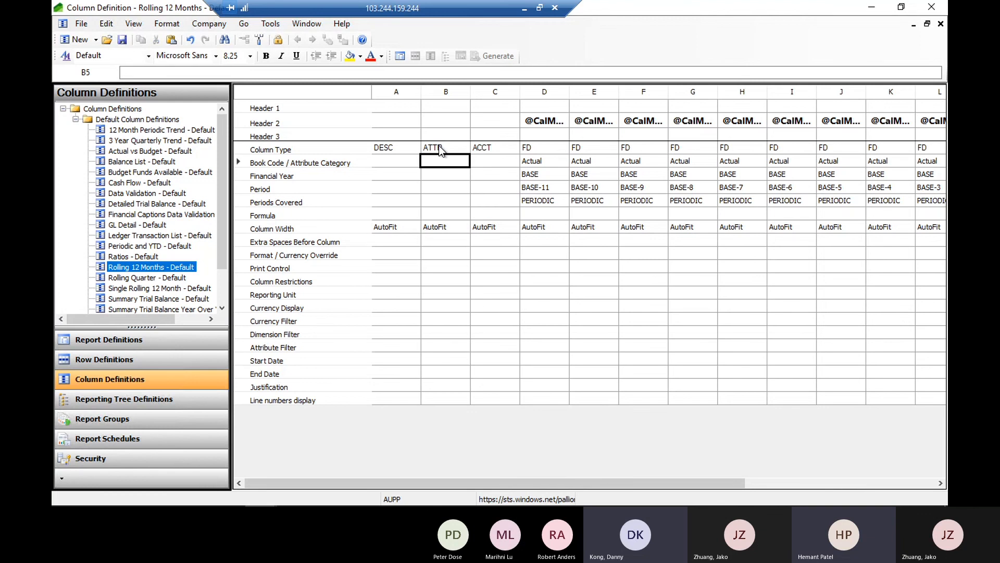
click(326, 349)
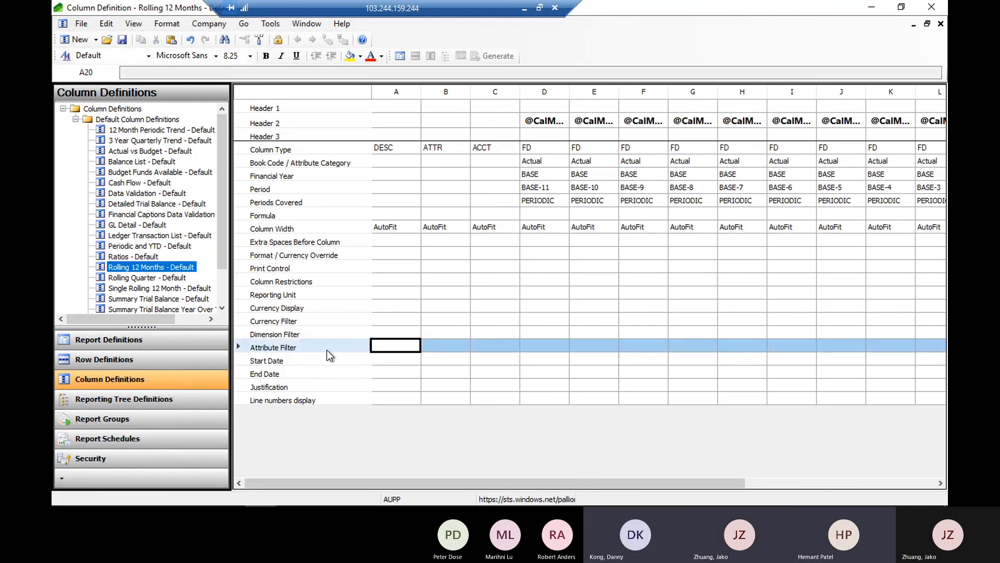
click(436, 344)
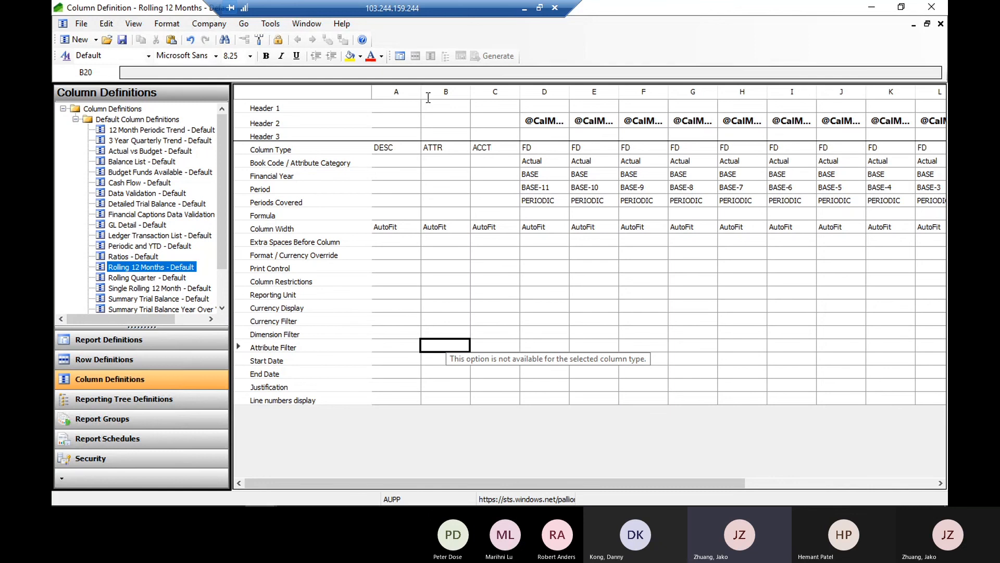
Try the LINENUMBER (Line numbers) Column Type for column B, and set it back to CALC (Calculated column)
click(443, 148)
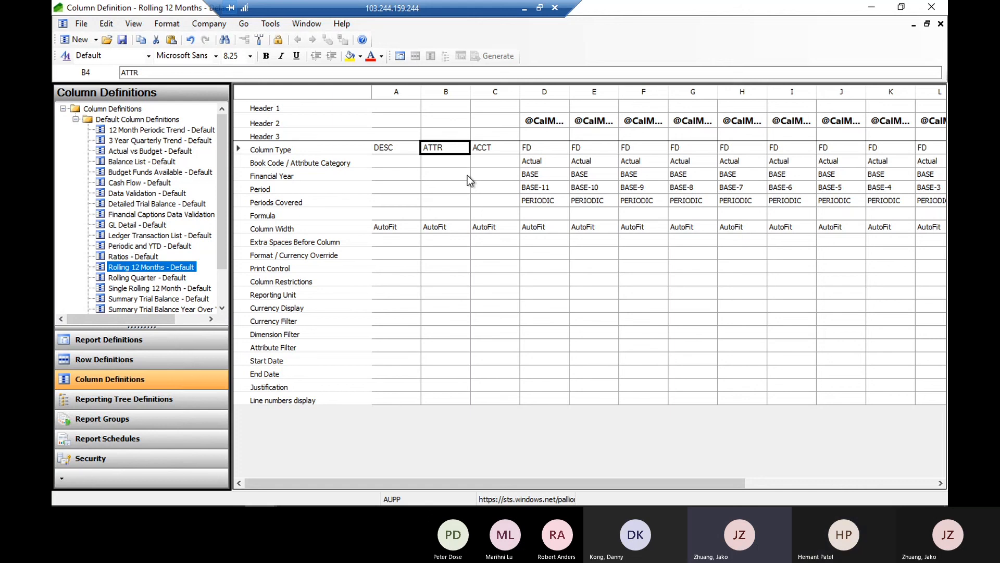
click(450, 148)
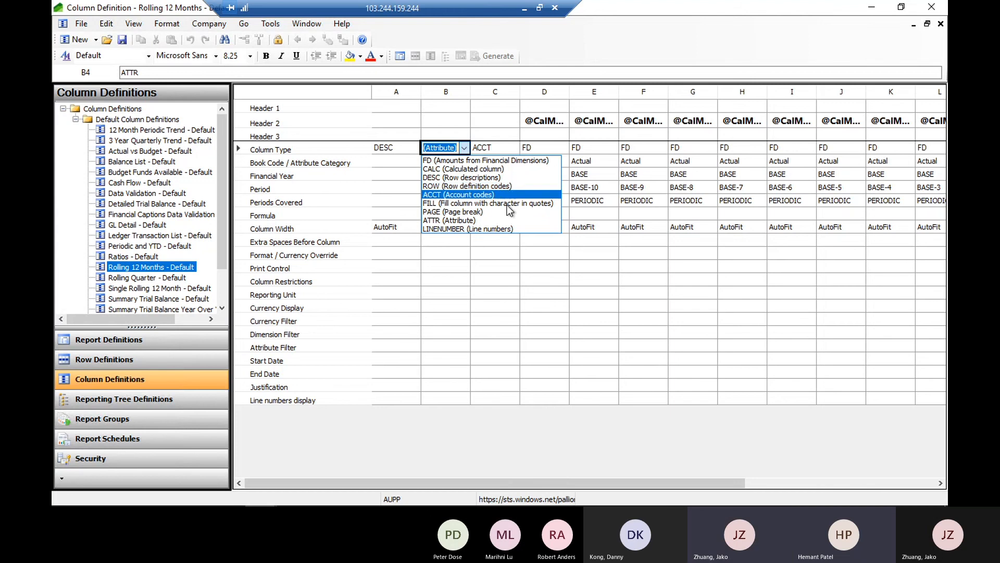
click(486, 230)
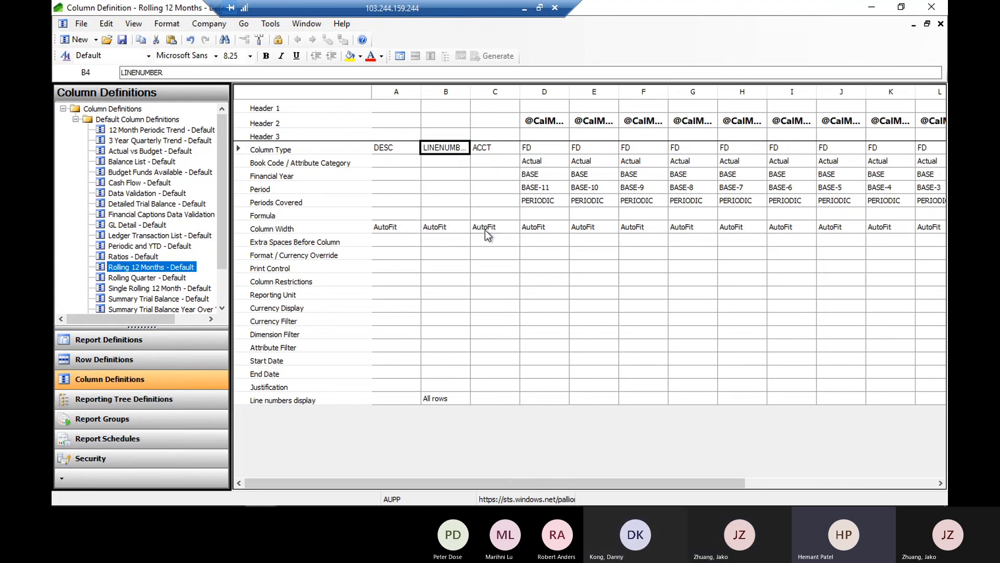
click(463, 148)
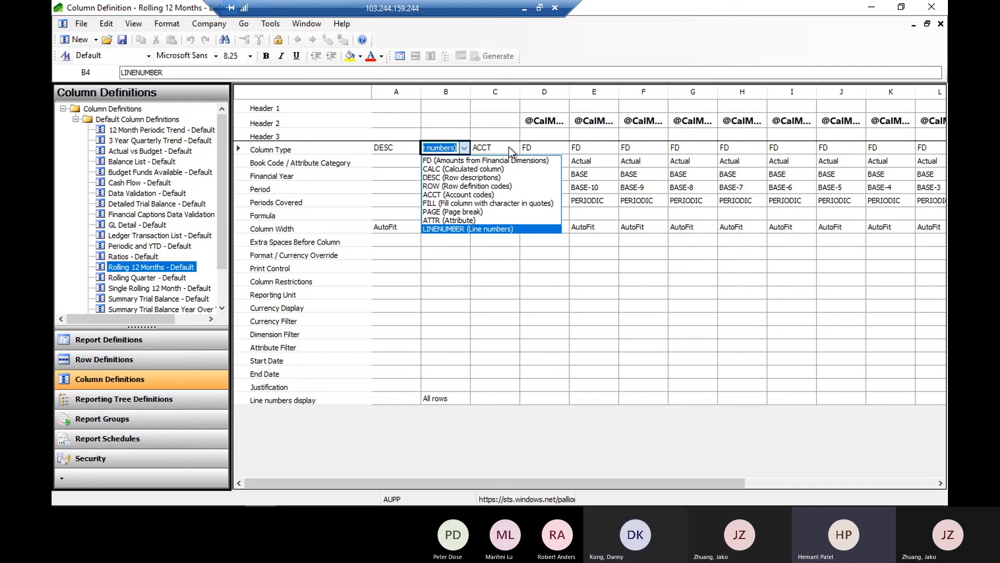
click(463, 169)
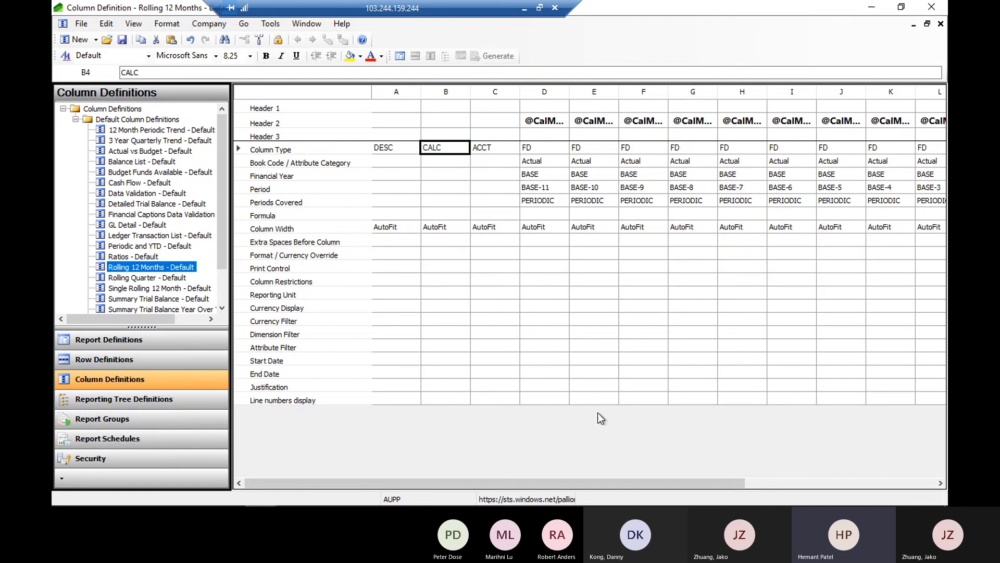
Examine the Column Type and Formula of the Total column at the end of the column definition
drag(586, 477, 853, 477)
click(911, 148)
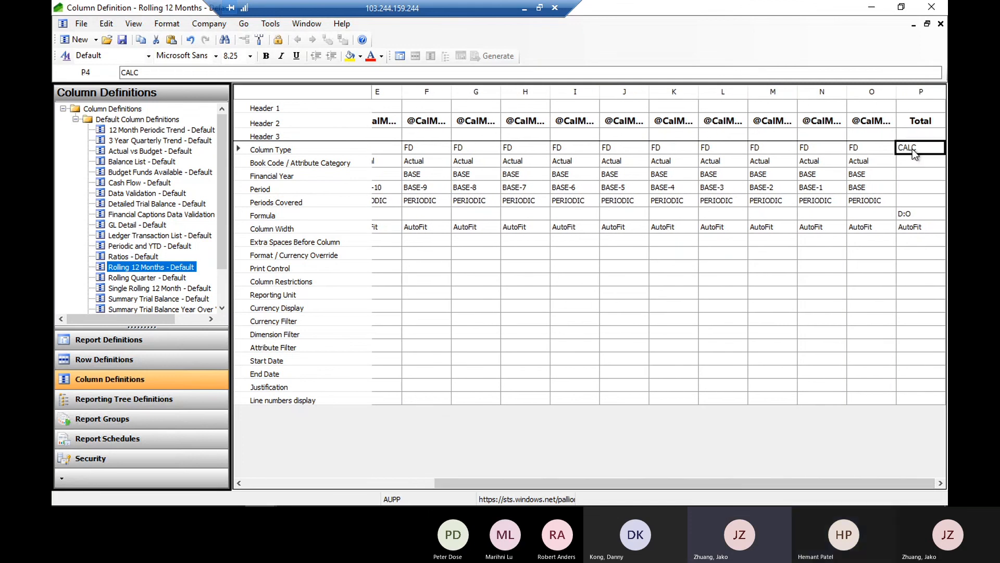
click(914, 213)
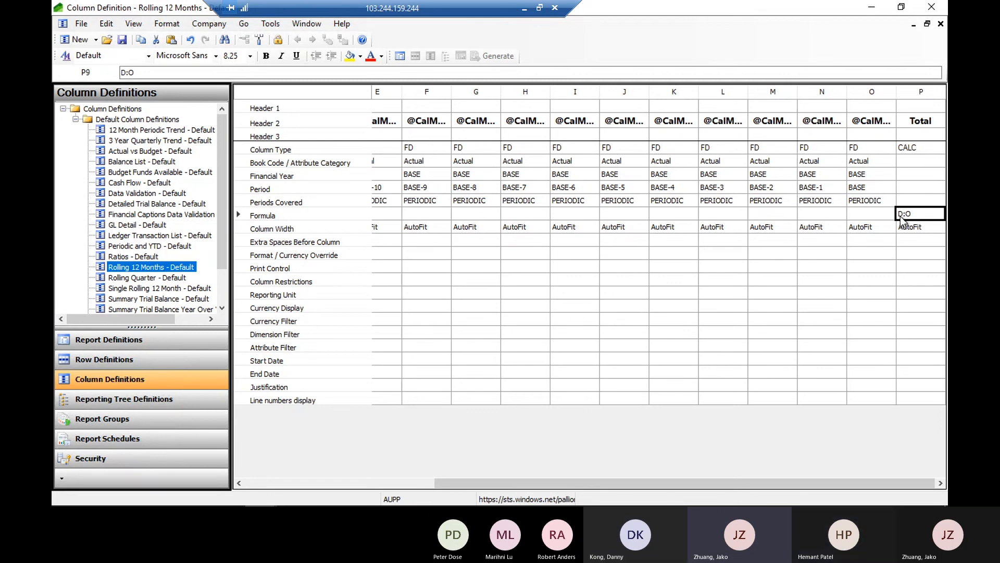
mouse_move(823, 484)
mouse_down()
mouse_move(774, 483)
mouse_move(830, 484)
mouse_up()
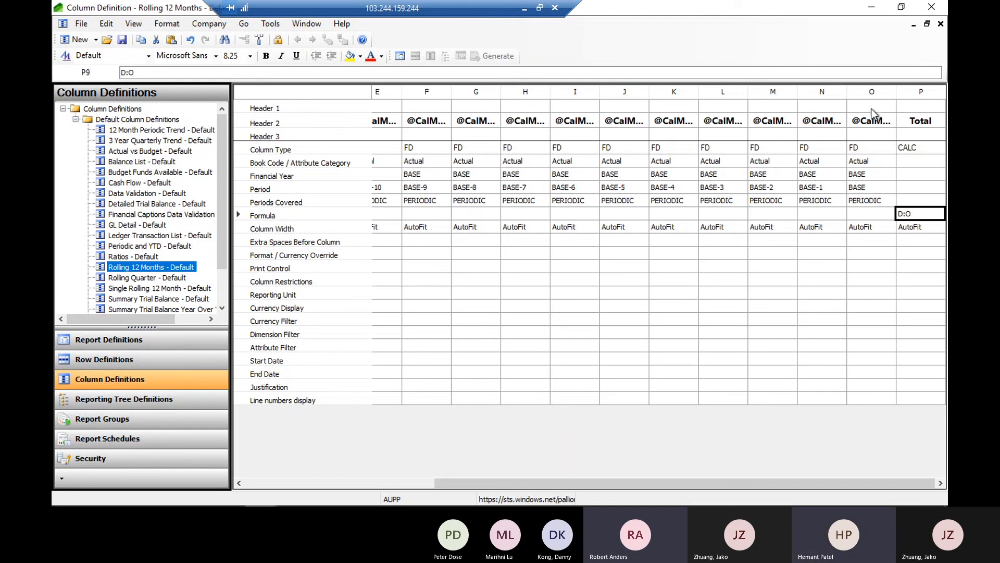
Widen column F enough to show its full Header 2 text
click(421, 92)
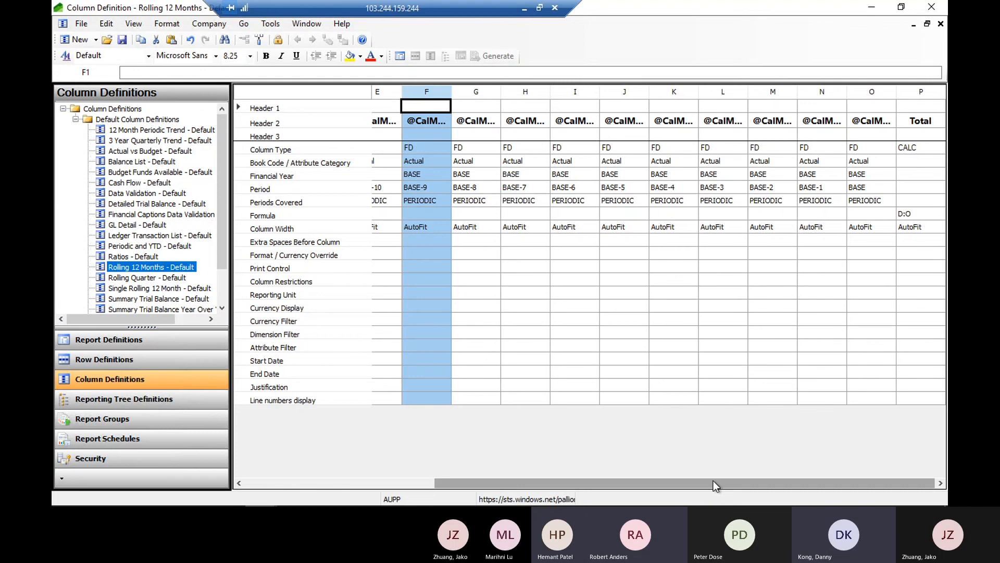
drag(714, 481, 674, 487)
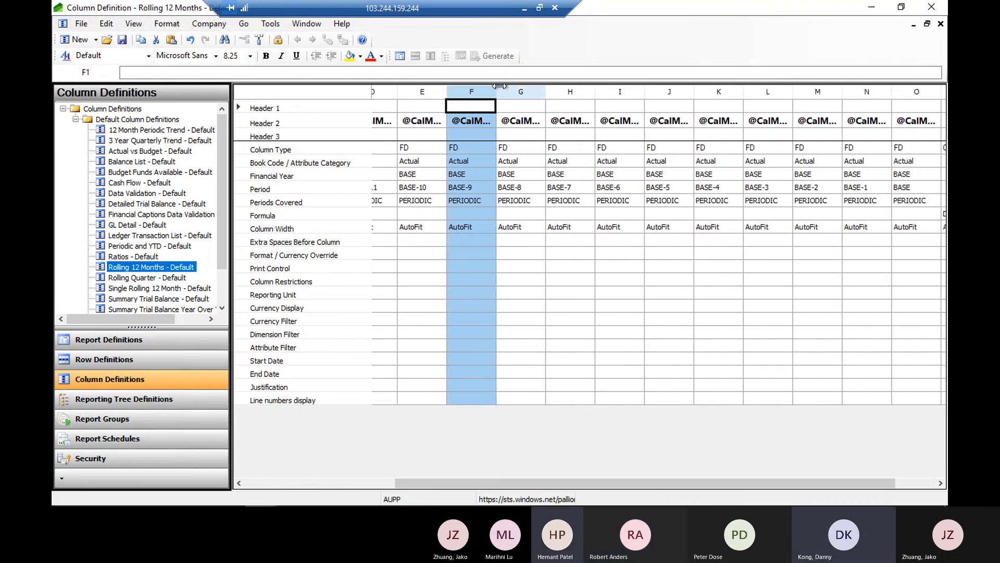
drag(498, 87, 543, 84)
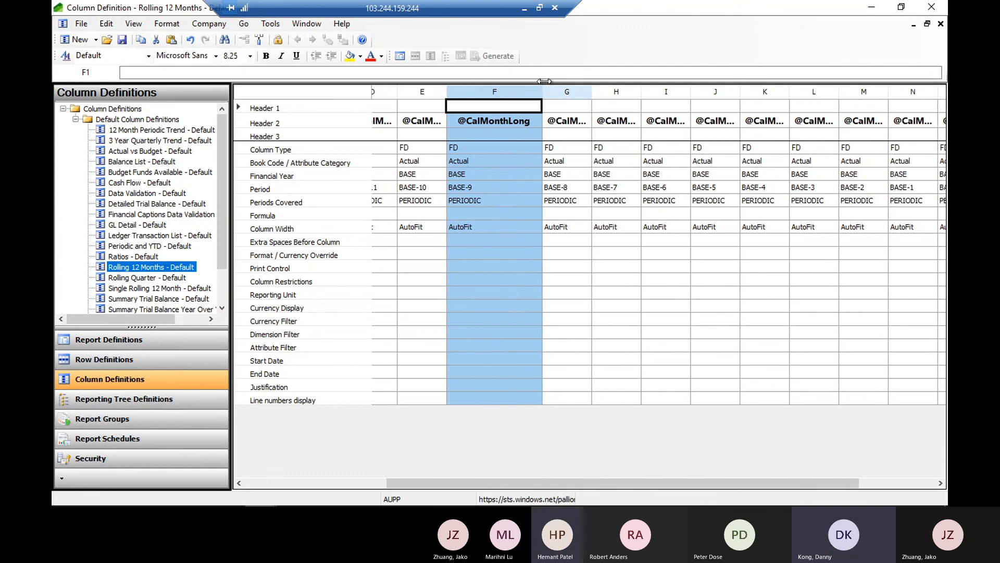
double_click(508, 120)
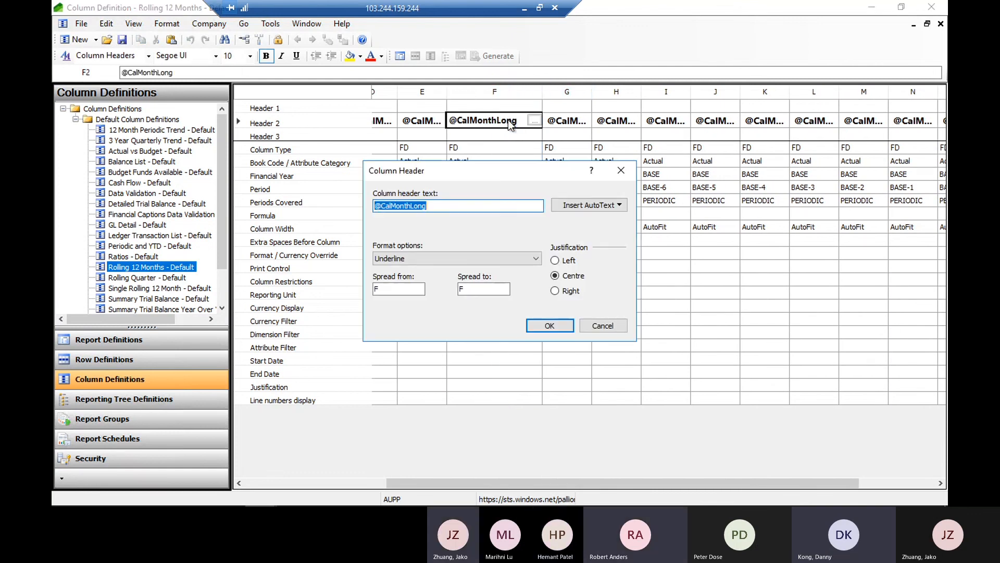
click(603, 205)
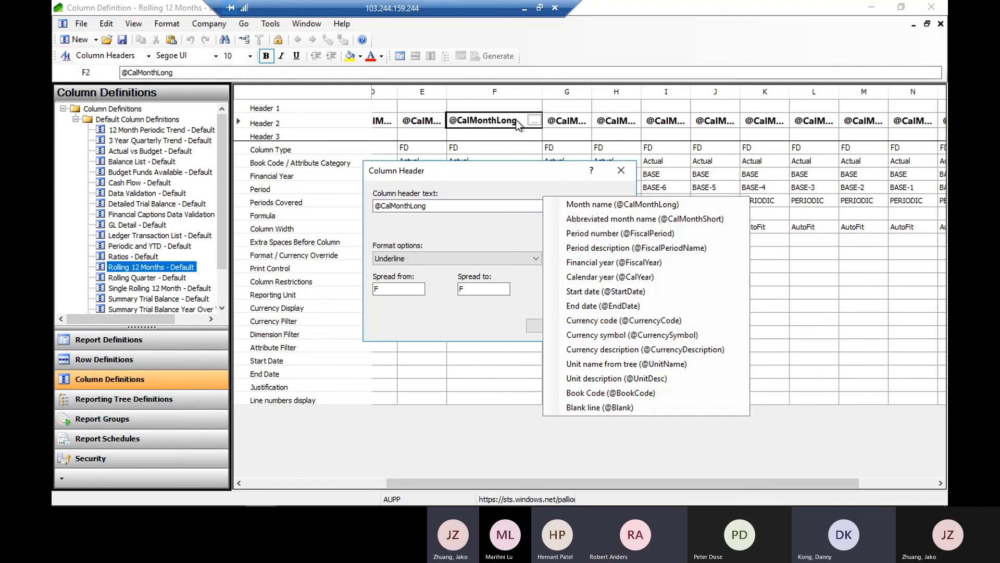
key(m)
key(BackSpace)
key(BackSpace)
key(BackSpace)
key(BackSpace)
key(BackSpace)
key(BackSpace)
key(BackSpace)
key(BackSpace)
key(BackSpace)
key(BackSpace)
key(BackSpace)
key(BackSpace)
key(BackSpace)
key(BackSpace)
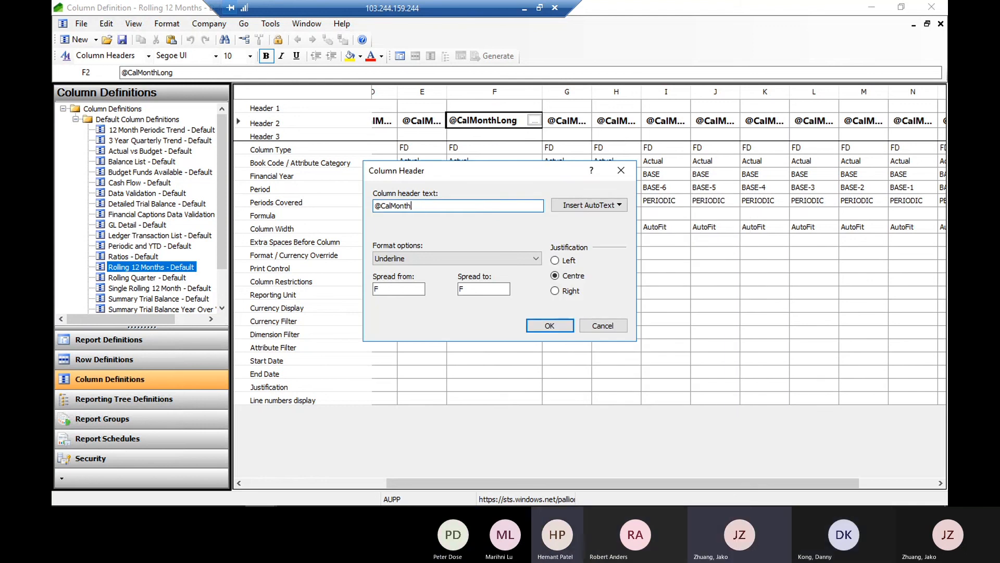
text(m)
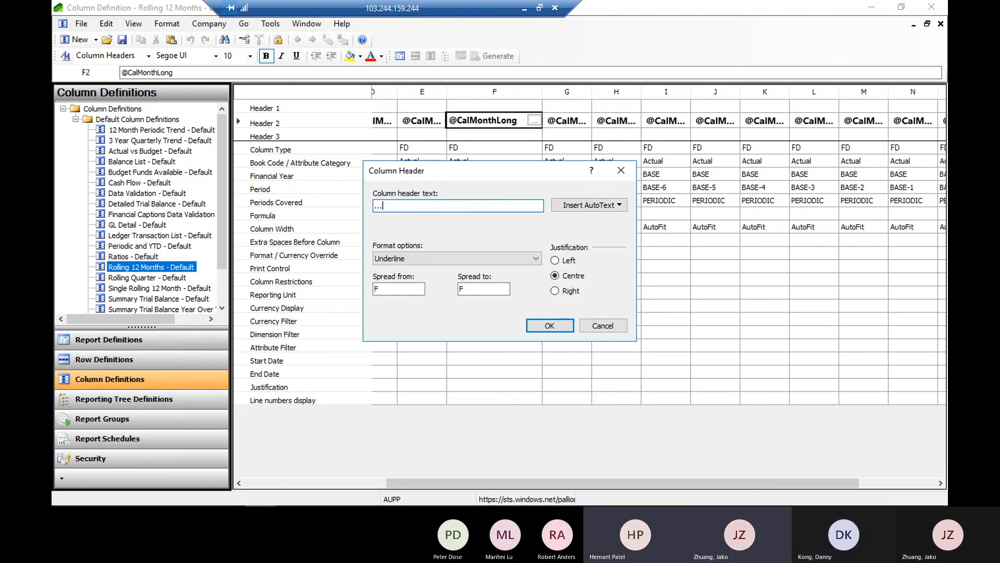
text(onths)
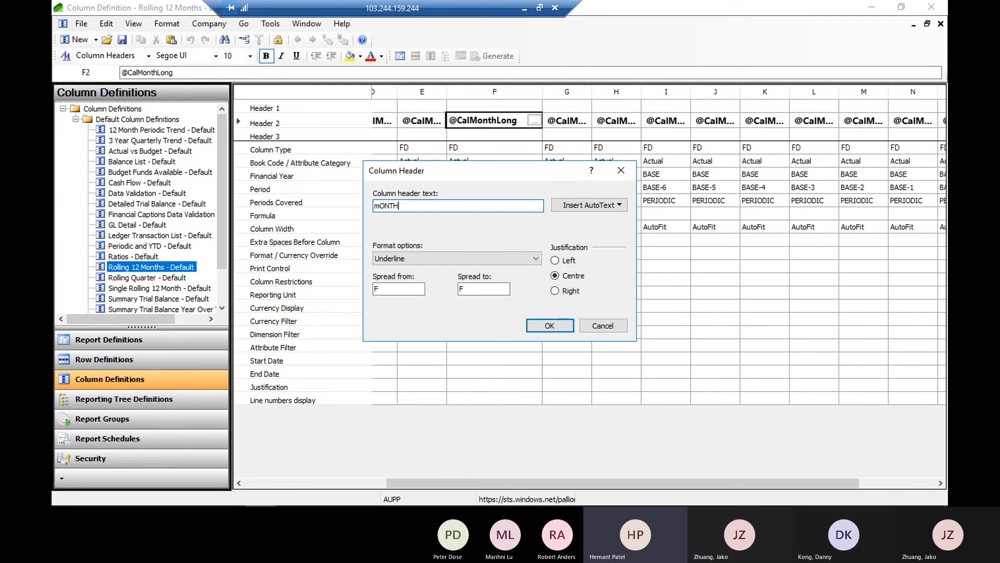
key(BackSpace)
key(BackSpace)
key(BackSpace)
key(BackSpace)
key(BackSpace)
key(BackSpace)
text(M)
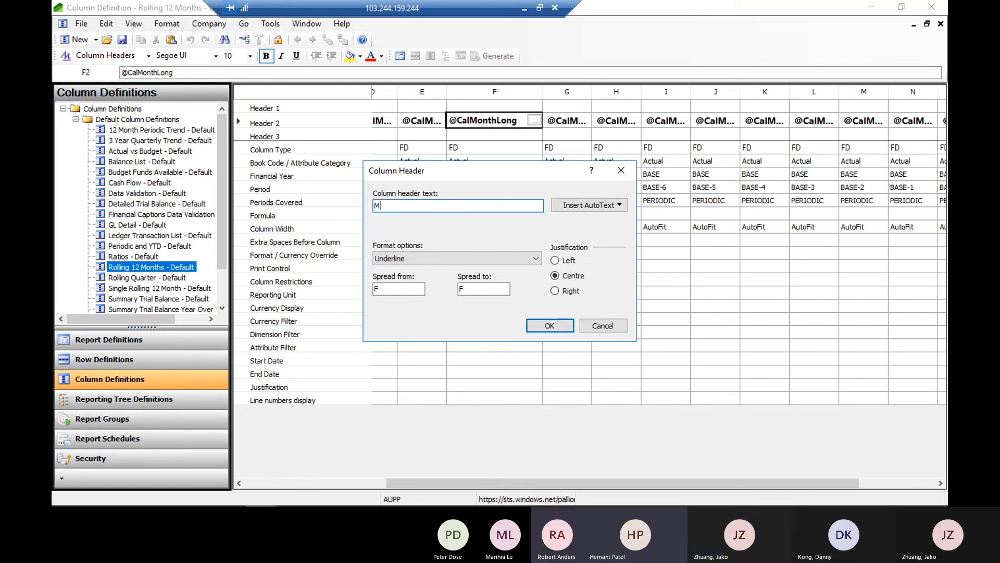
text(oth)
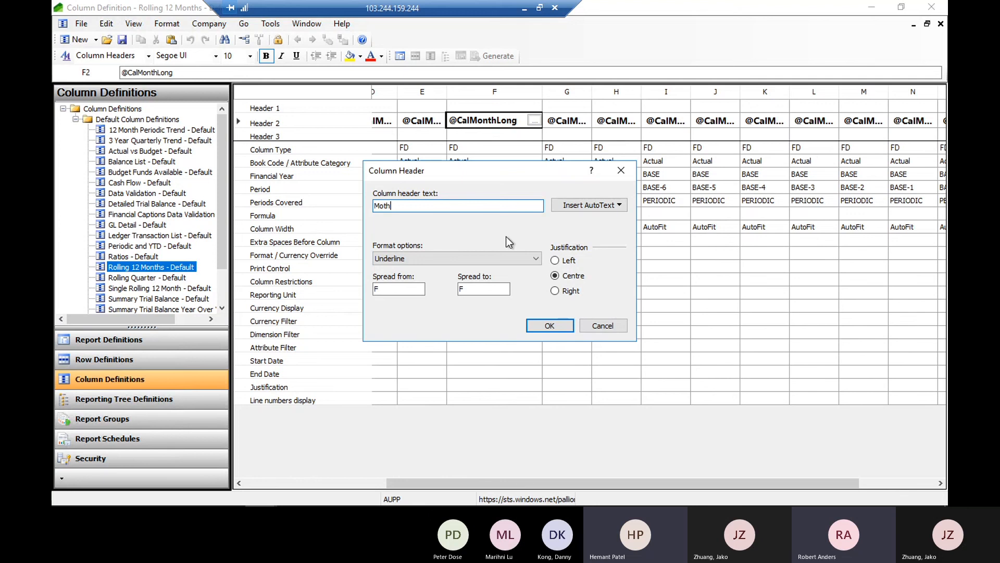
click(603, 325)
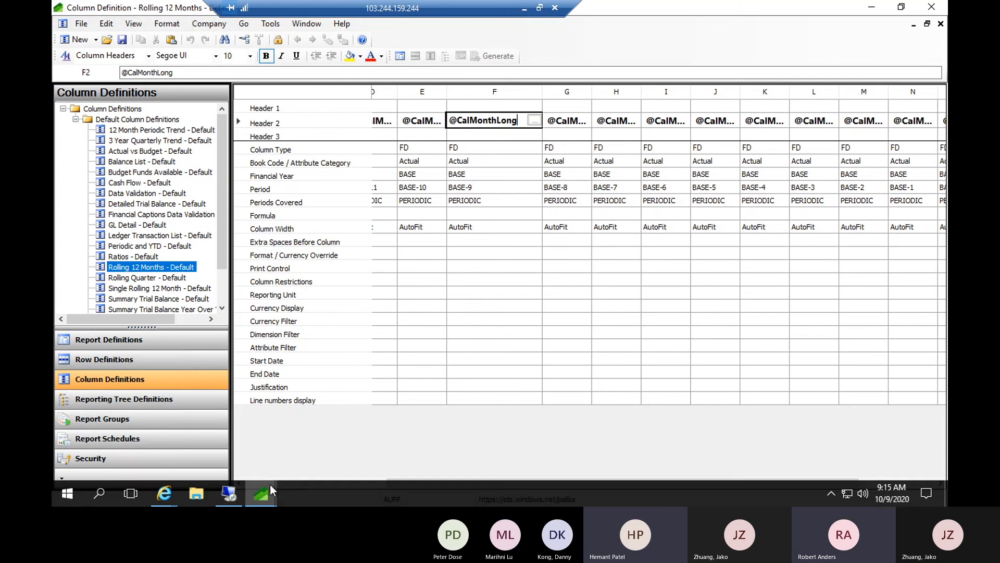
Switch to the Internet Explorer window with the generated Finance and Operations balance sheet report to view its month column headers
click(169, 494)
click(236, 442)
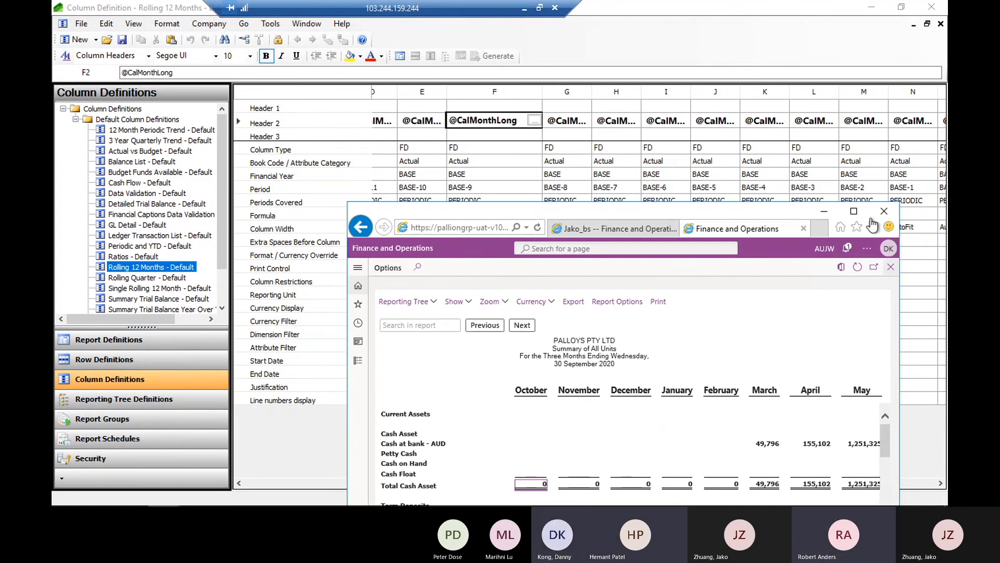
Return to the Rolling 12 Months column definition and check the columns from the Total column back to column A
click(830, 210)
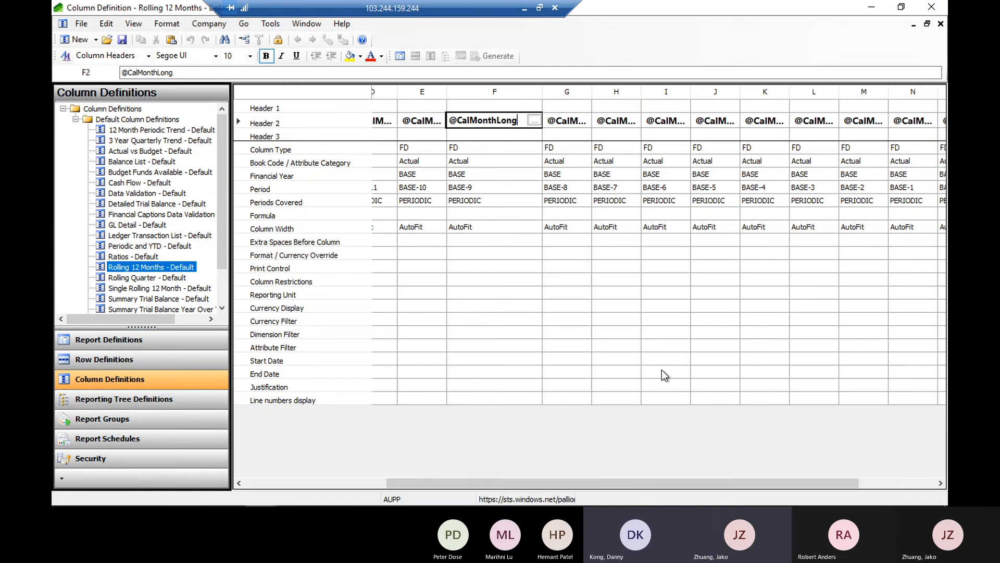
mouse_move(659, 505)
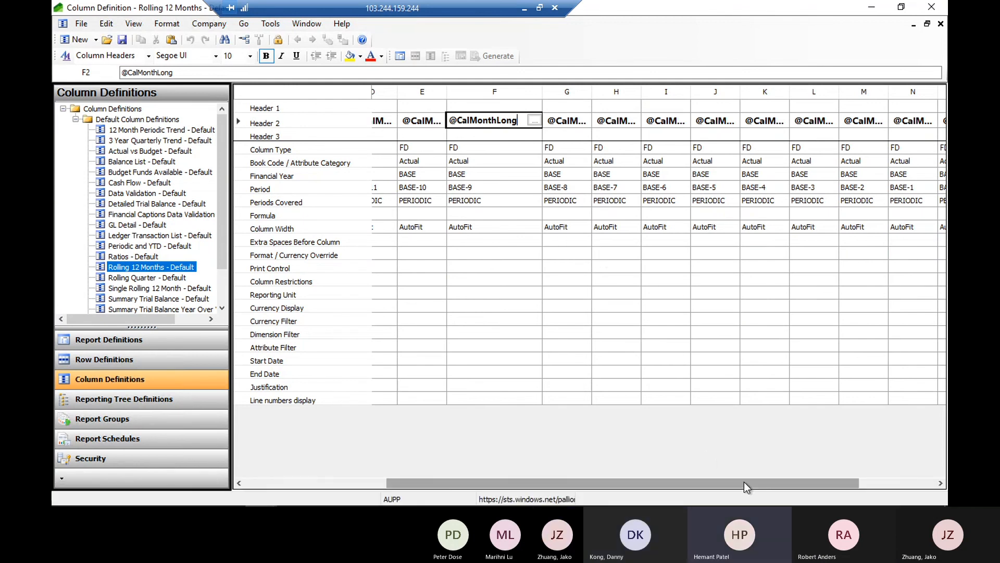
drag(744, 482, 836, 480)
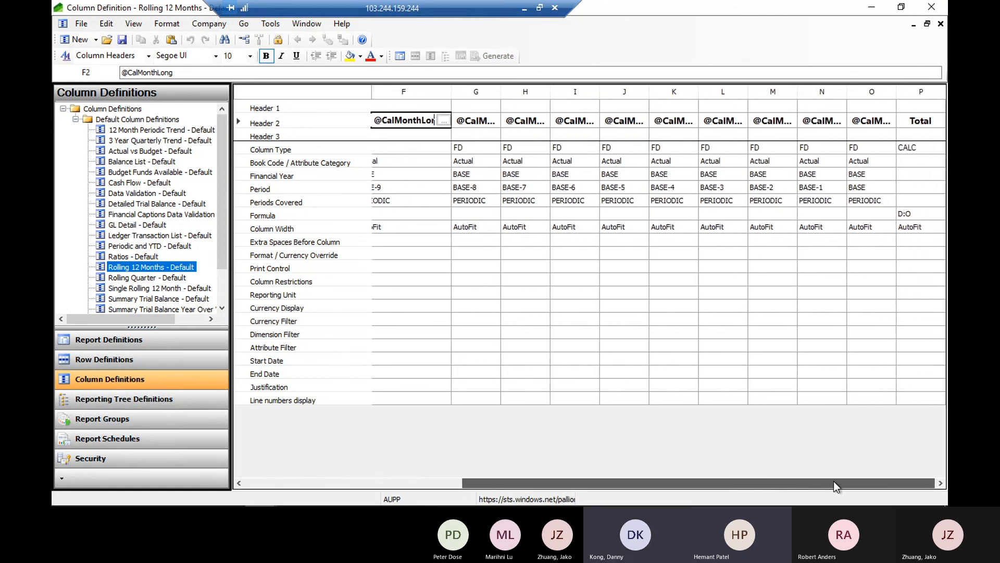
drag(833, 480, 715, 491)
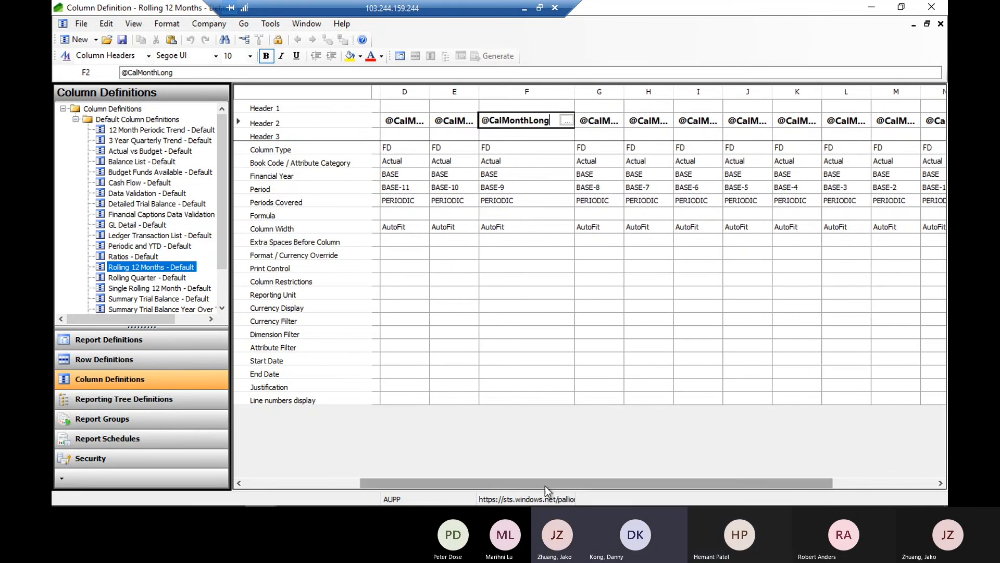
drag(545, 483, 456, 365)
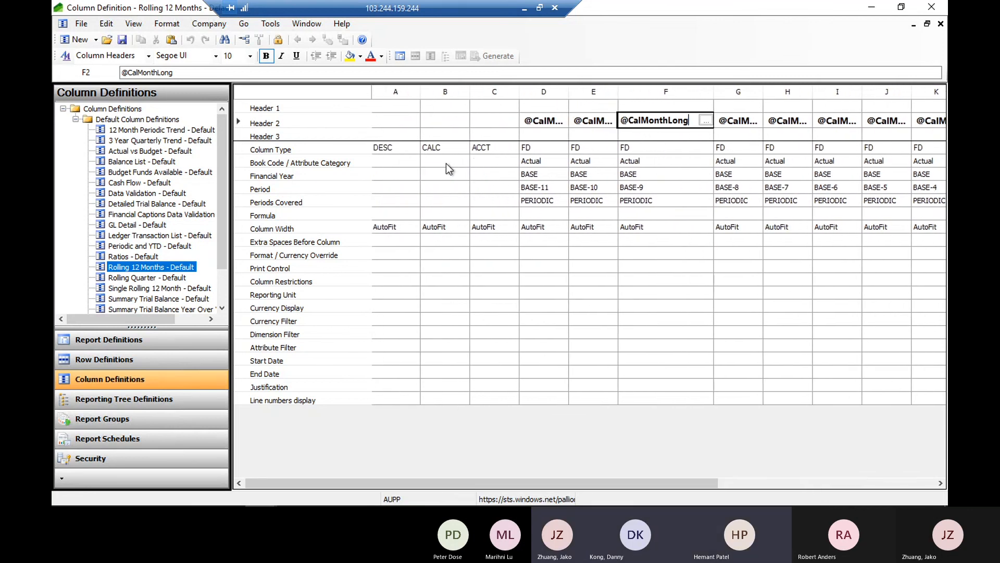
Change the Column Type of column C from account codes to FD (Amounts from Financial Dimensions)
click(486, 146)
click(510, 146)
click(514, 148)
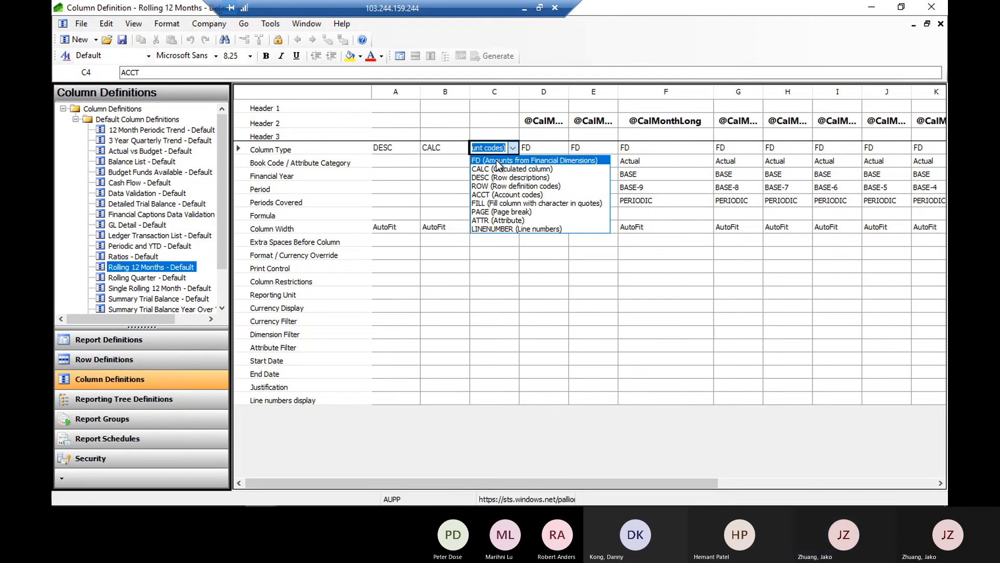
click(516, 161)
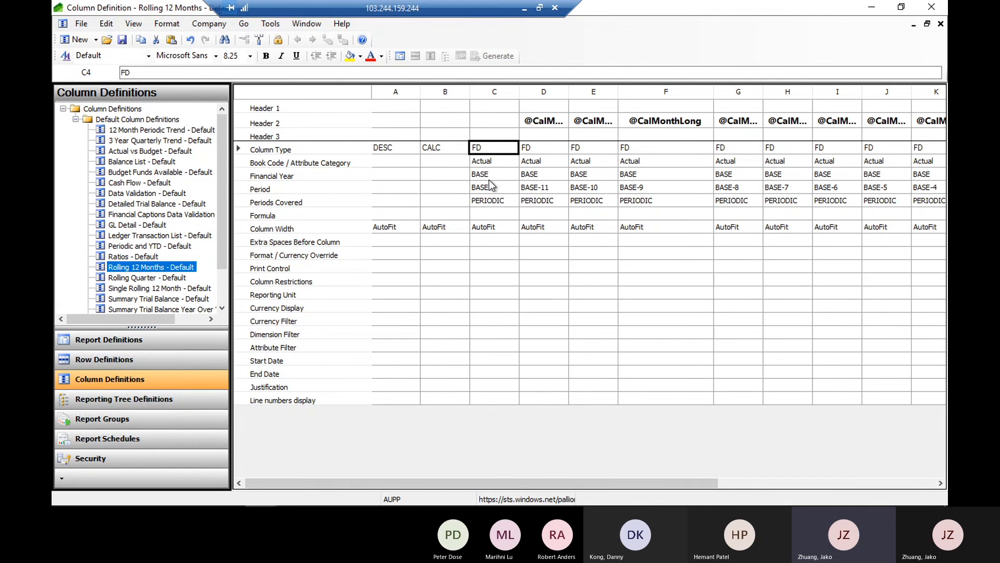
Review the Book Code / Attribute Category options available for column C
click(493, 164)
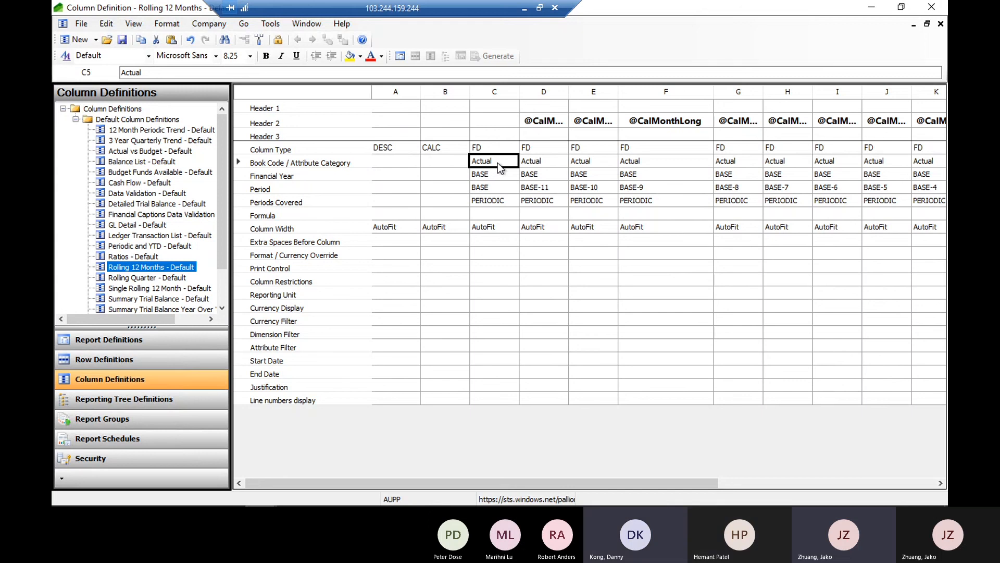
click(498, 163)
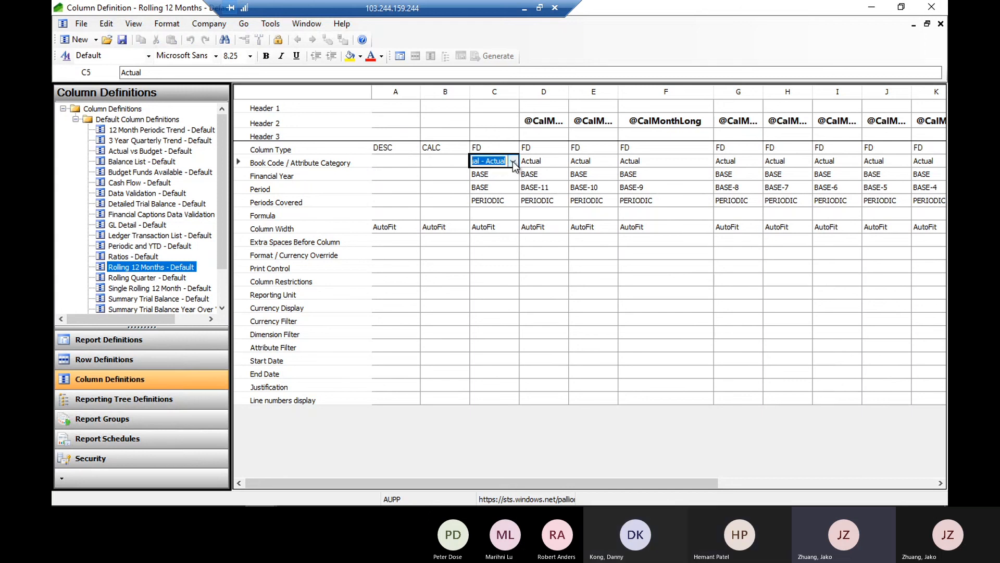
click(513, 162)
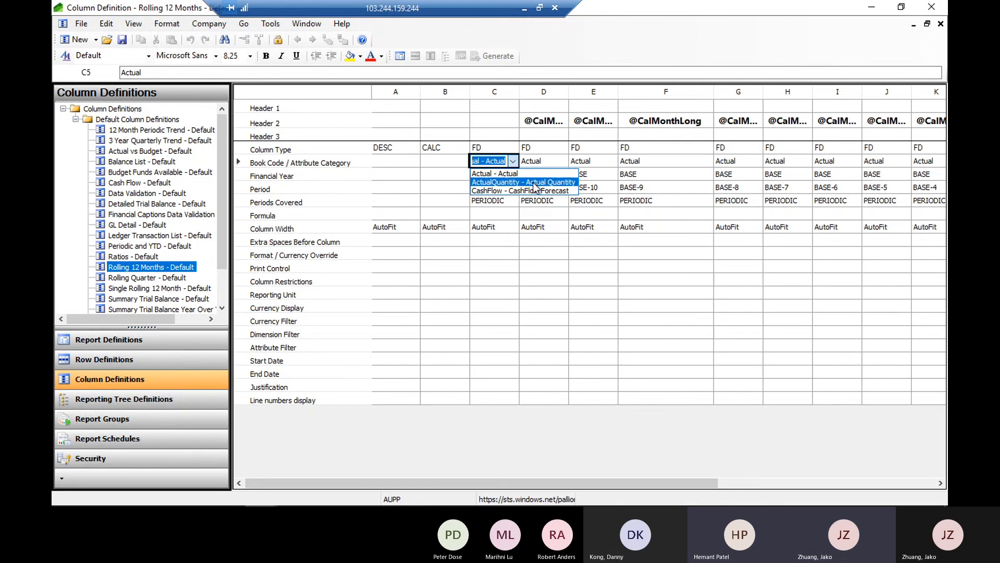
click(493, 163)
click(514, 162)
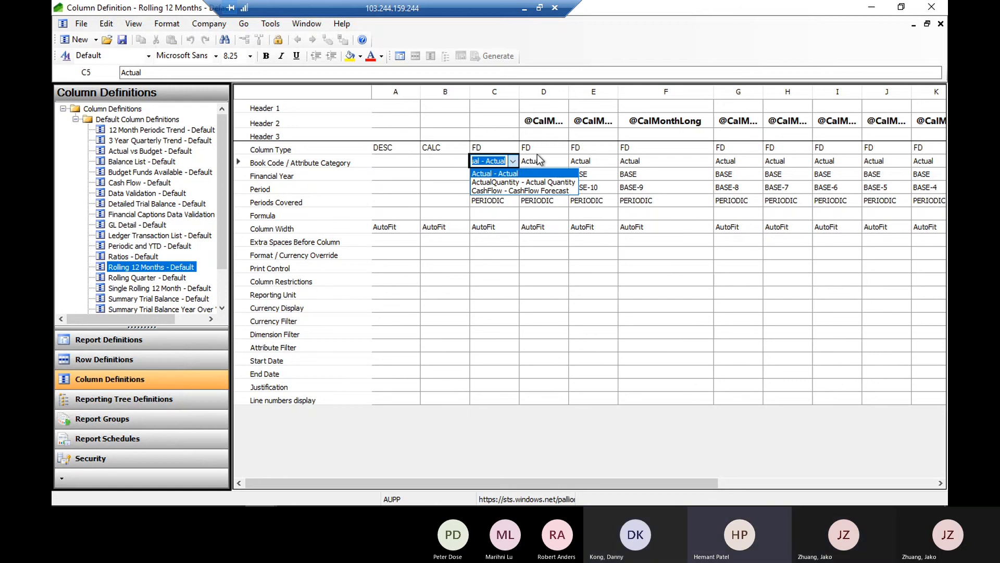
click(454, 159)
Examine column C's Financial Year and Period cells, including the BASE year options offered for Financial Year
click(490, 177)
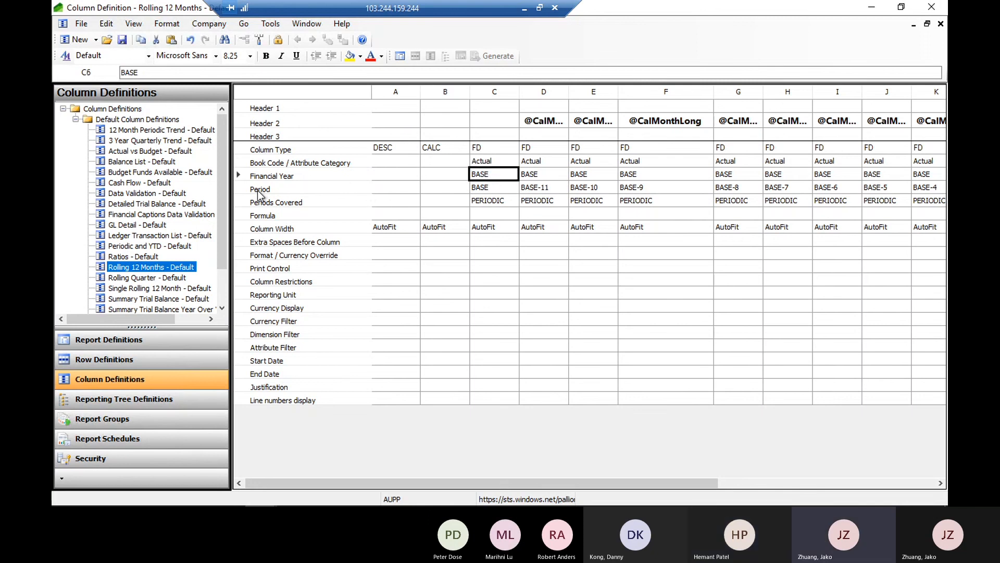
click(259, 190)
click(491, 175)
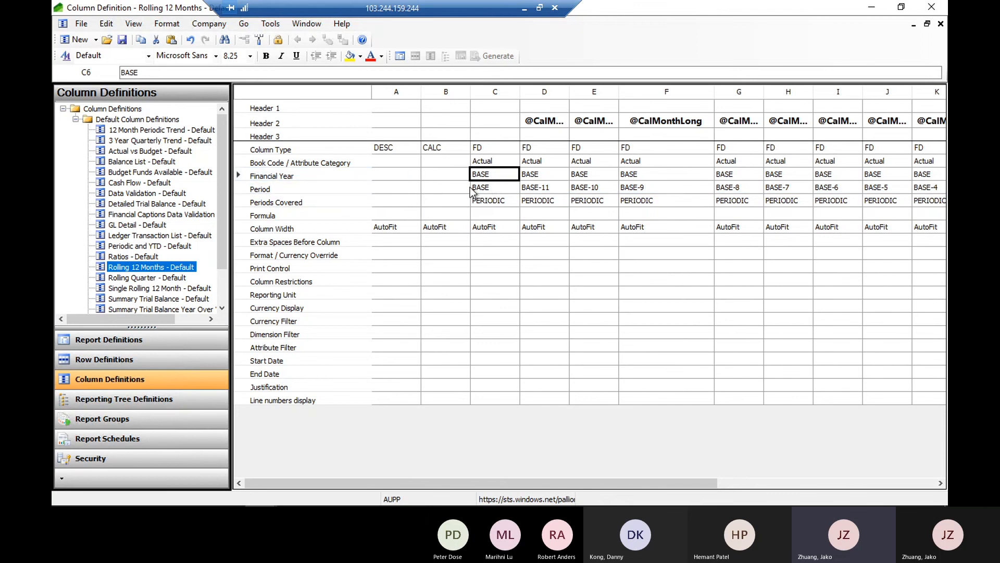
click(488, 187)
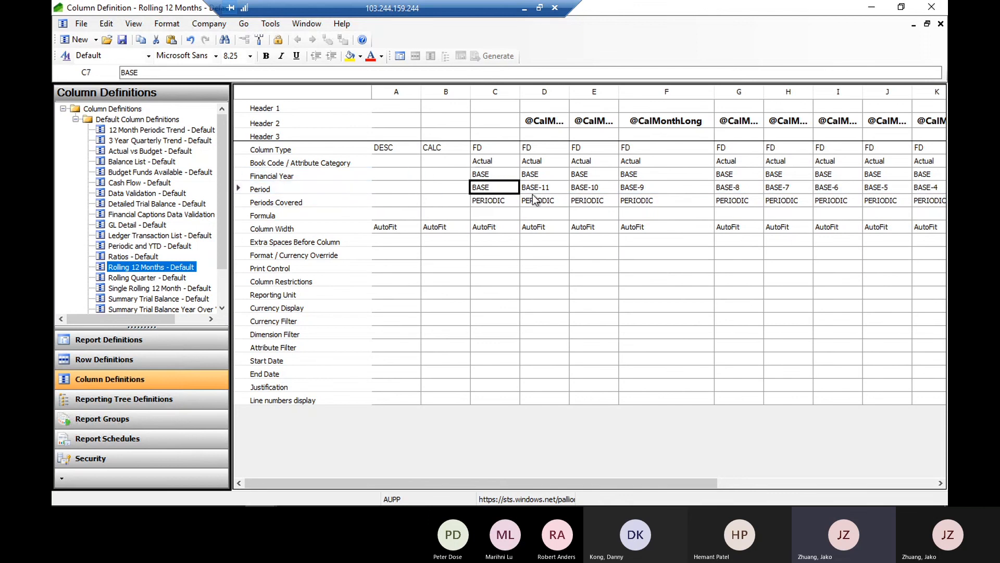
click(498, 175)
click(497, 174)
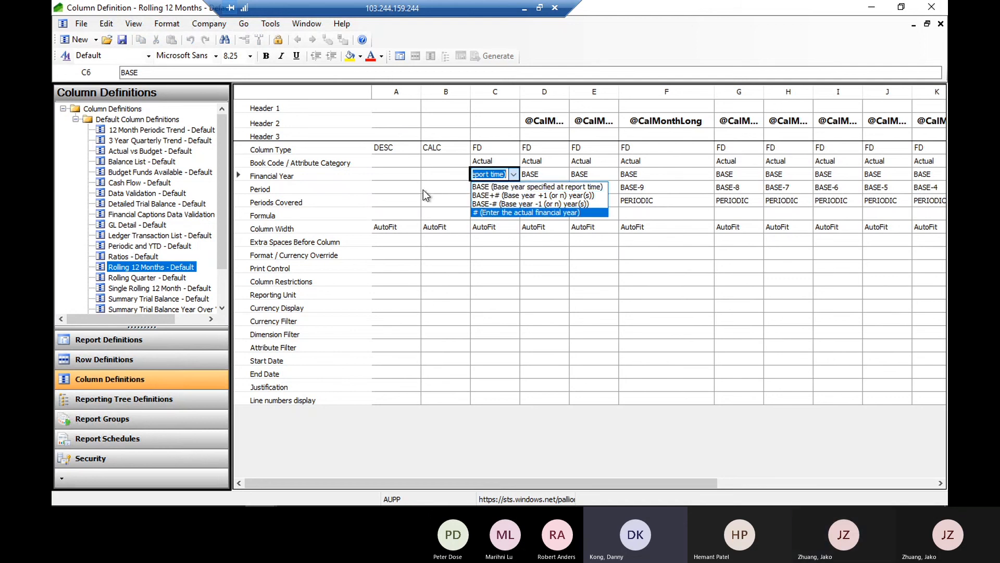
key(Escape)
click(495, 186)
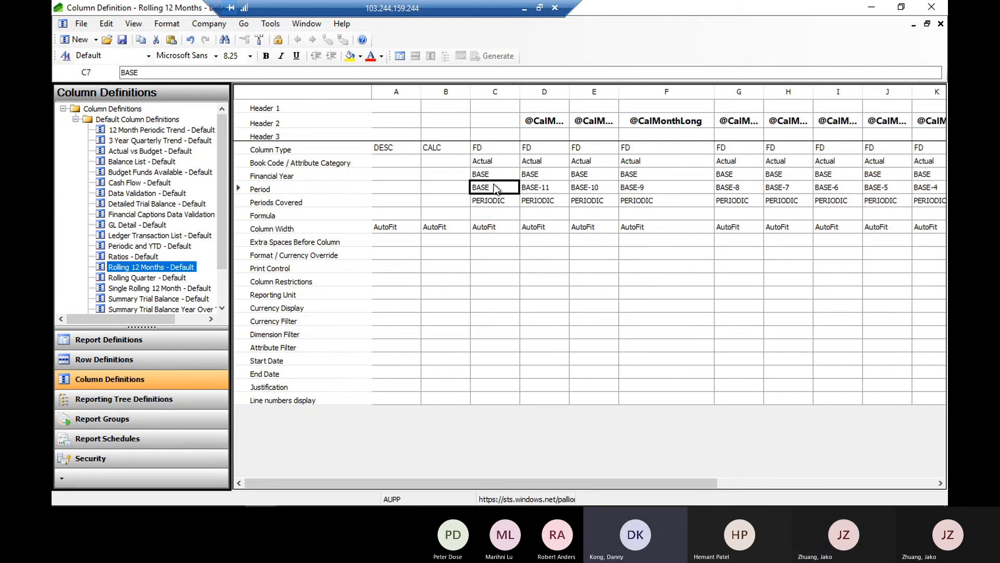
Set column C's Financial Year to BASE-1
click(495, 175)
click(178, 70)
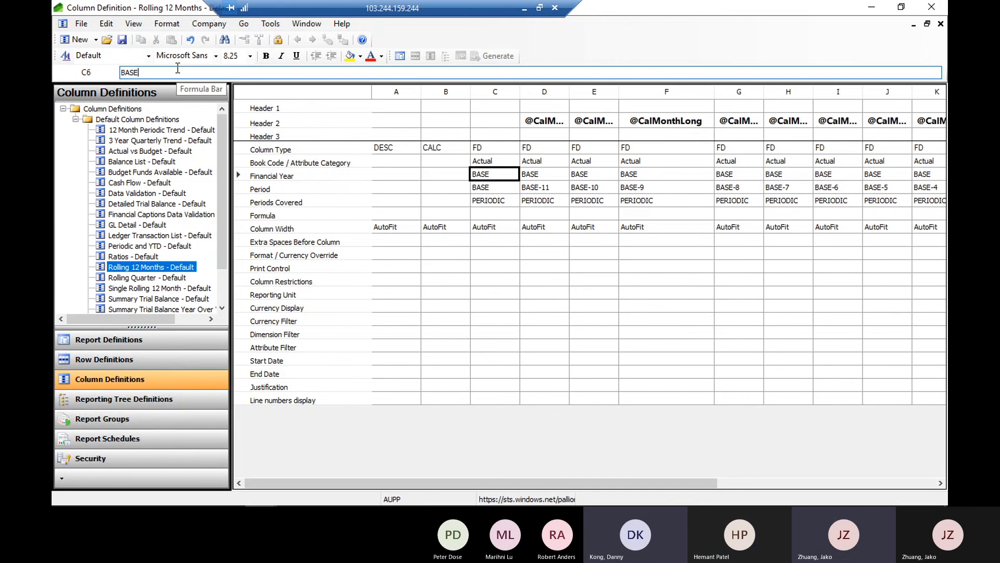
text(-1)
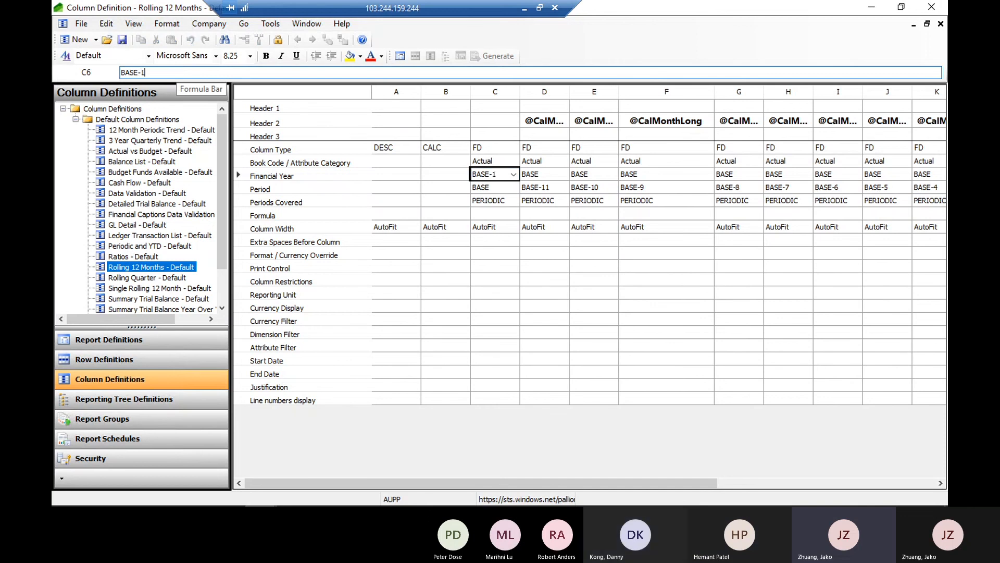
click(492, 189)
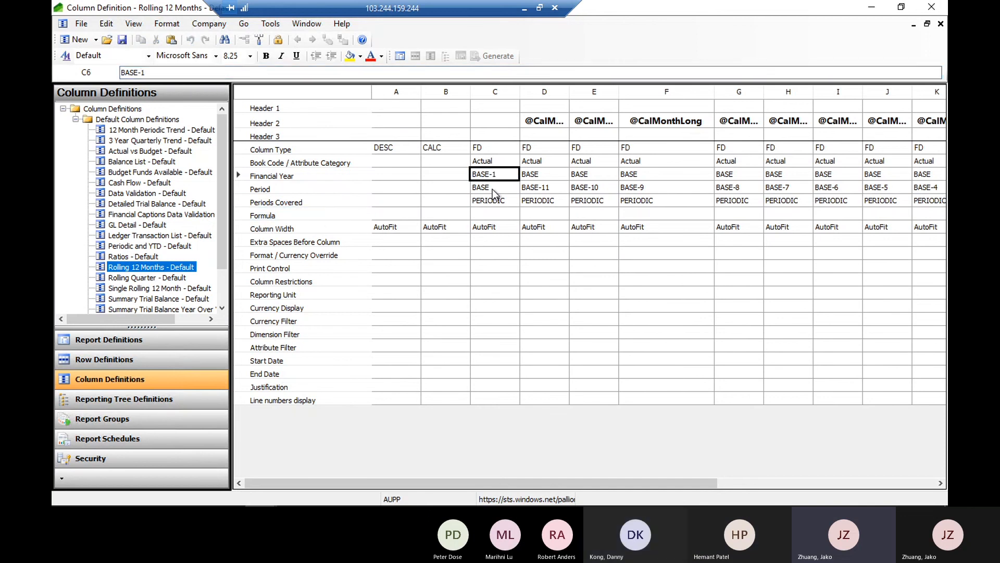
Set column C's Financial Year back to BASE
click(501, 173)
click(495, 189)
click(505, 177)
click(181, 72)
key(BackSpace)
key(BackSpace)
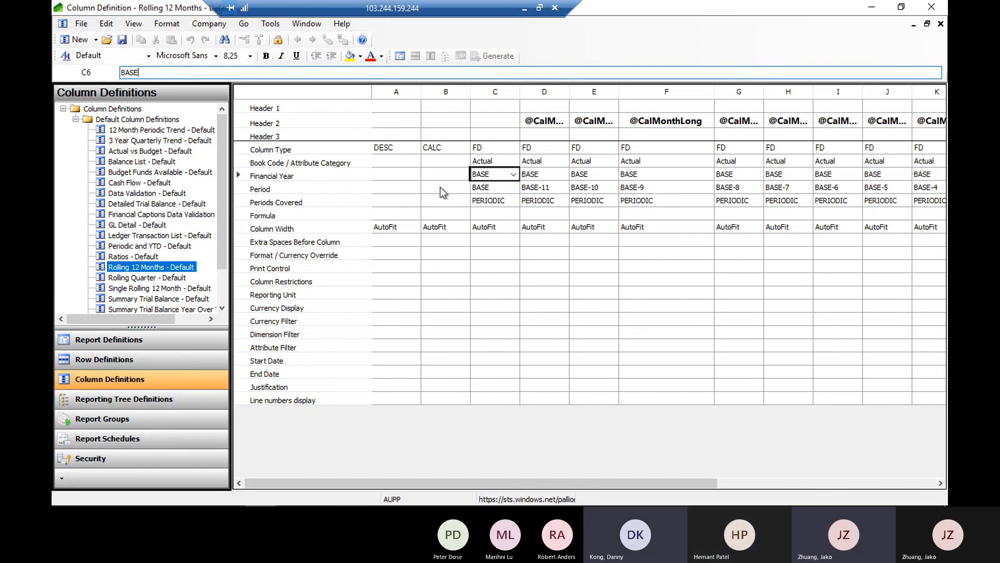
click(451, 173)
Review the Periods Covered options for column C, keeping PERIODIC, and compare the cell with column D's
click(491, 192)
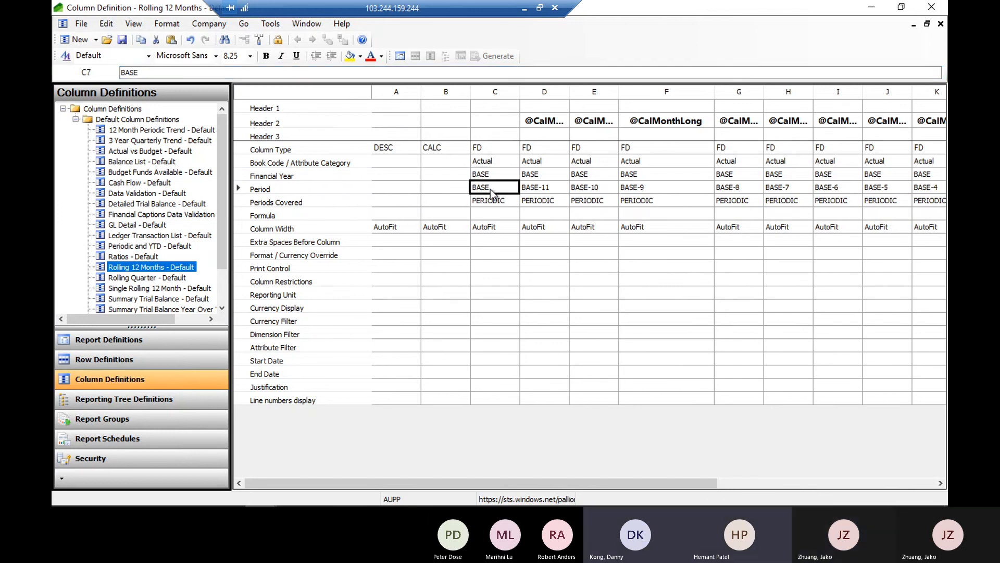
click(503, 207)
click(502, 202)
click(503, 204)
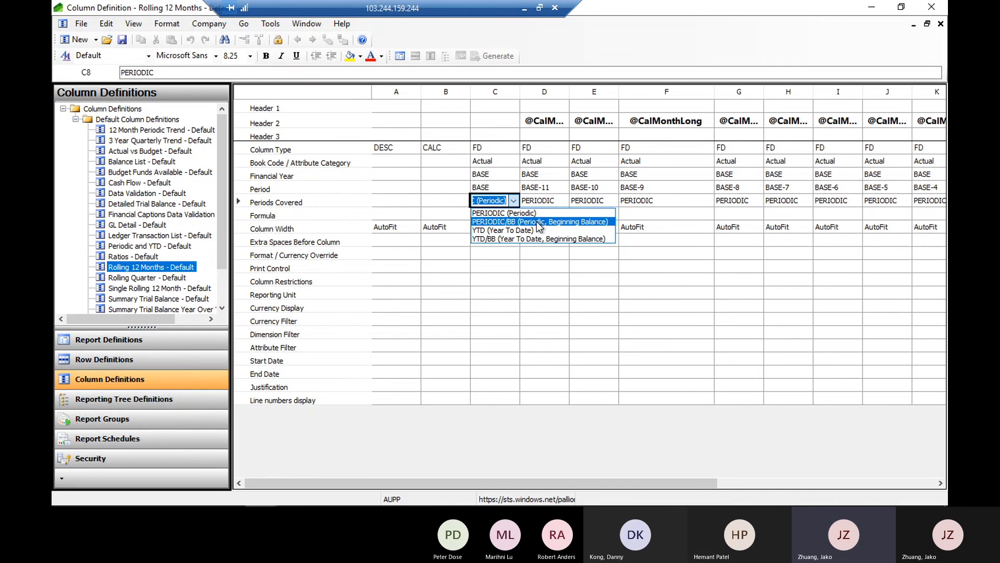
click(523, 212)
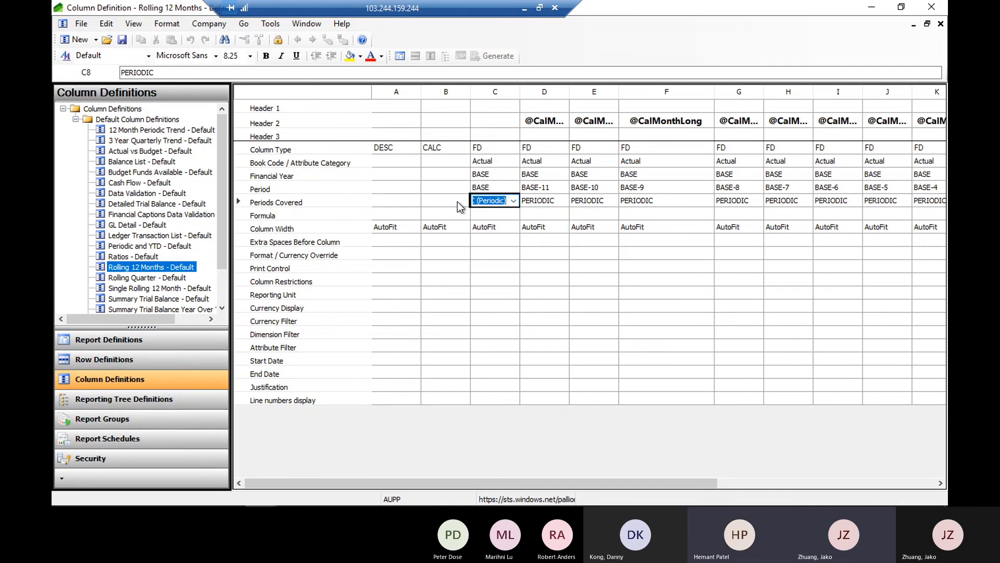
click(539, 205)
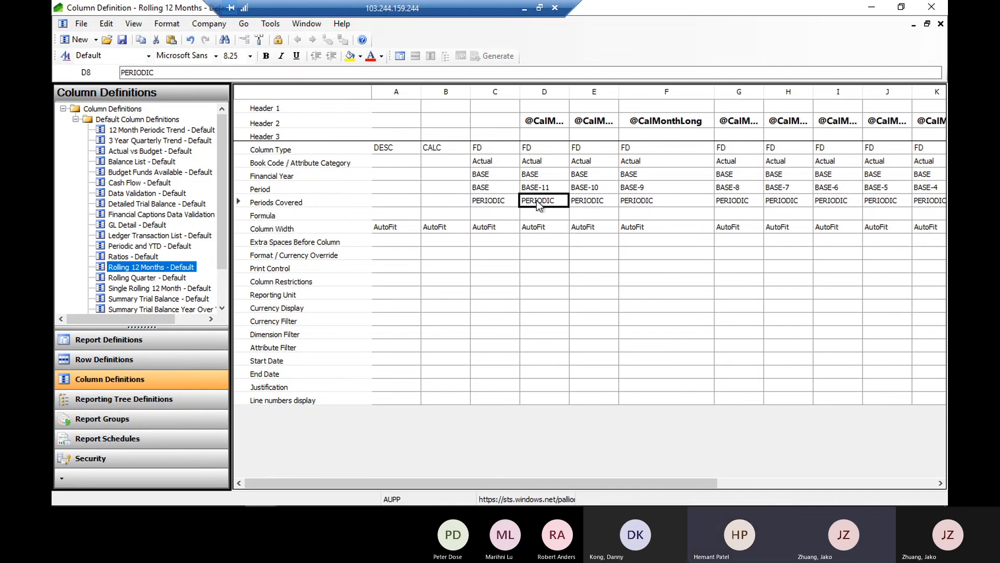
click(500, 204)
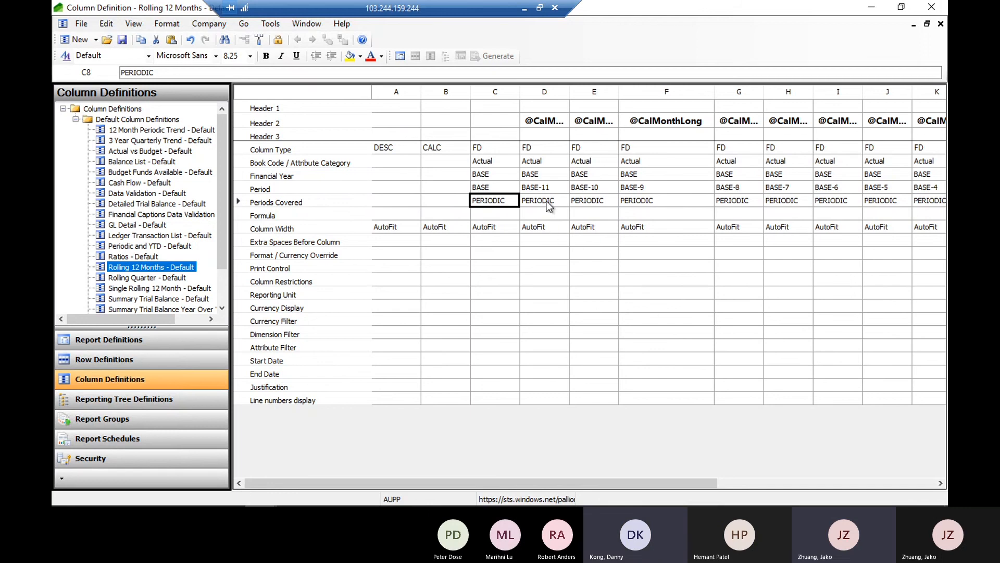
Examine the Column Width and Extra Spaces Before Column settings of column C
click(491, 228)
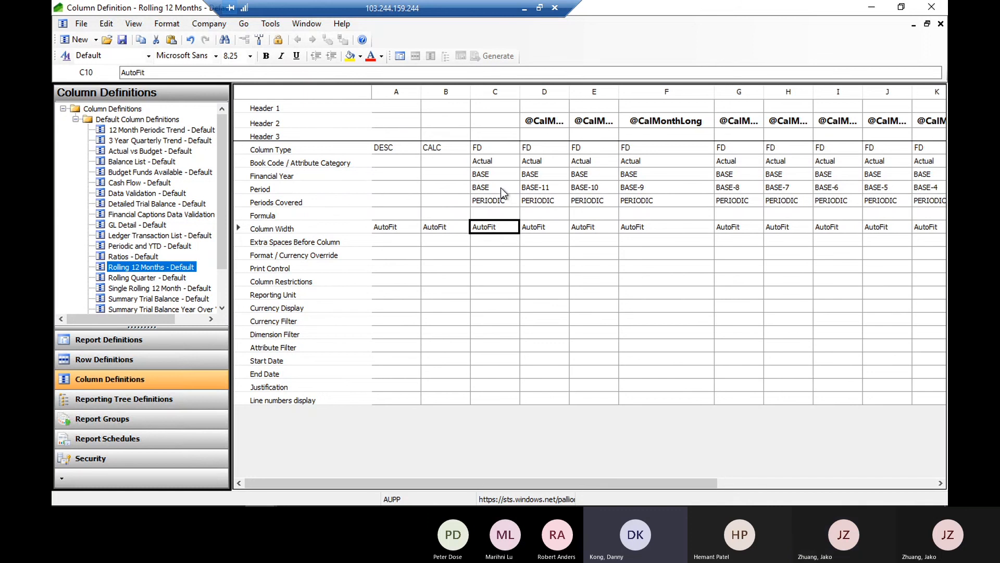
click(499, 204)
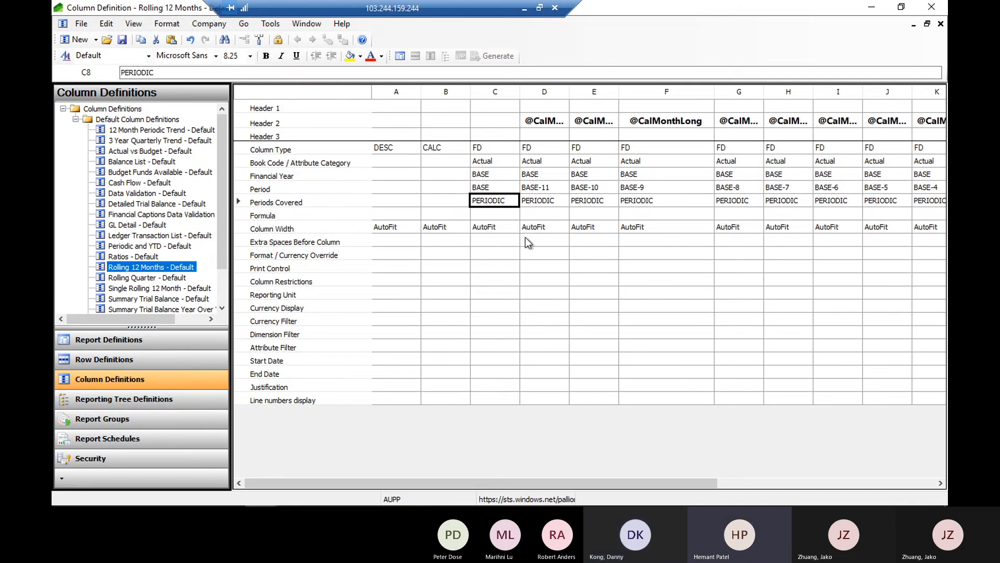
click(497, 227)
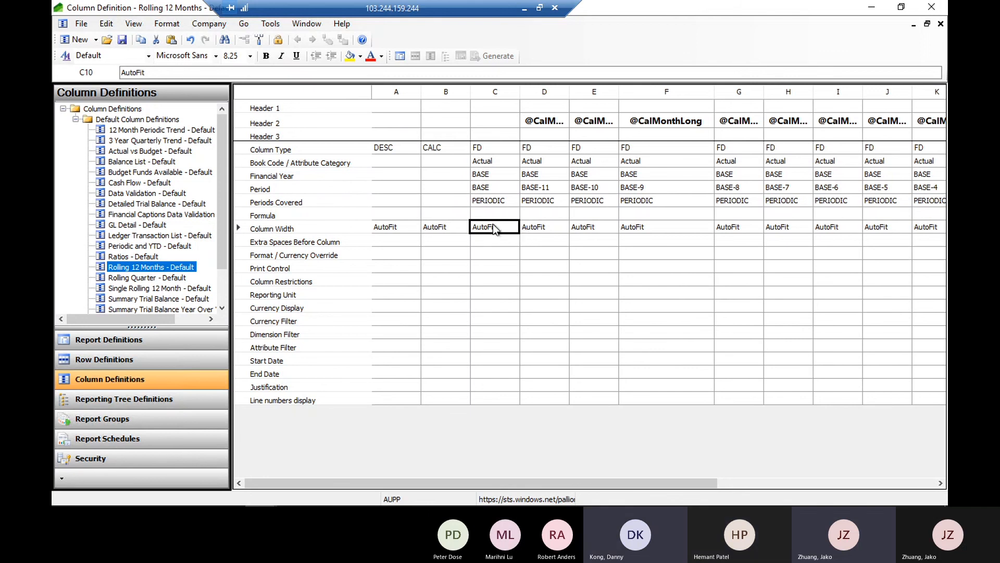
click(495, 225)
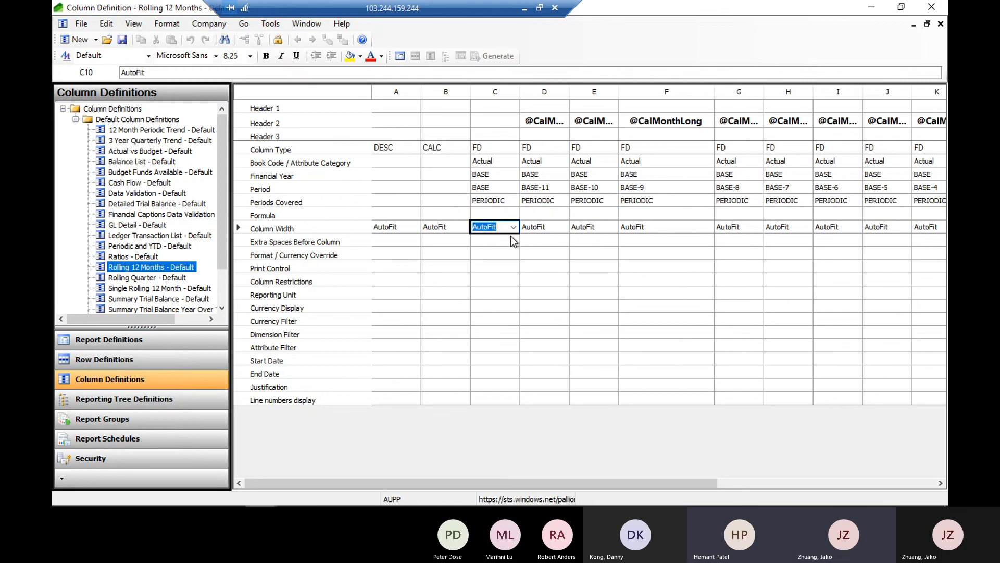
click(498, 241)
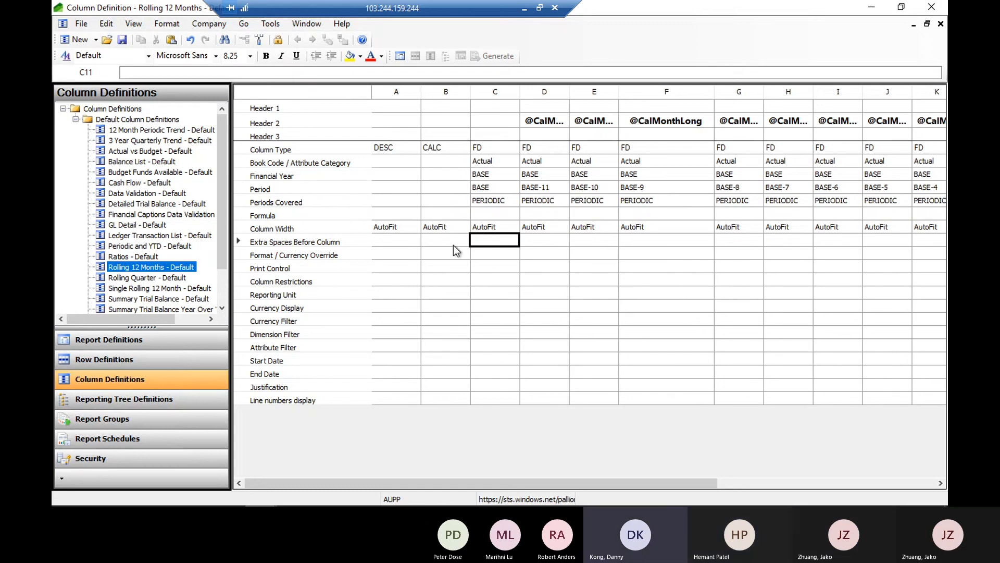
Open the Jako_bs report definition and set its row definition to PP_BS_Rows
click(104, 340)
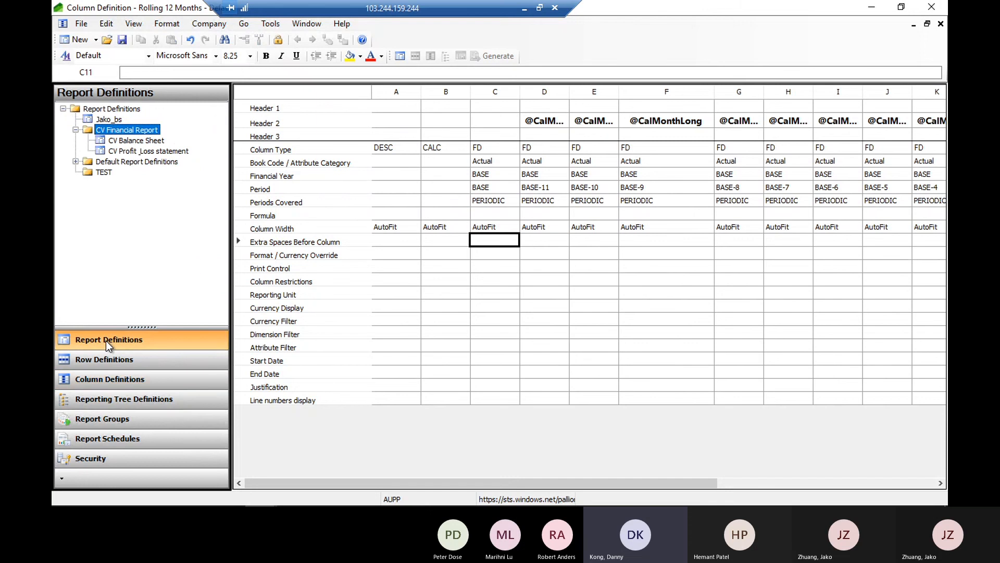
double_click(107, 119)
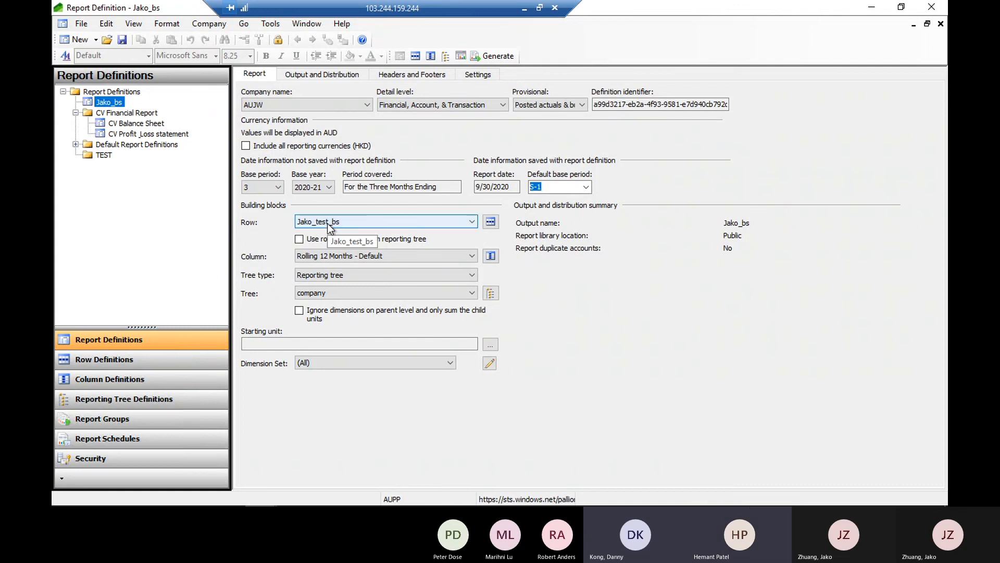
click(472, 222)
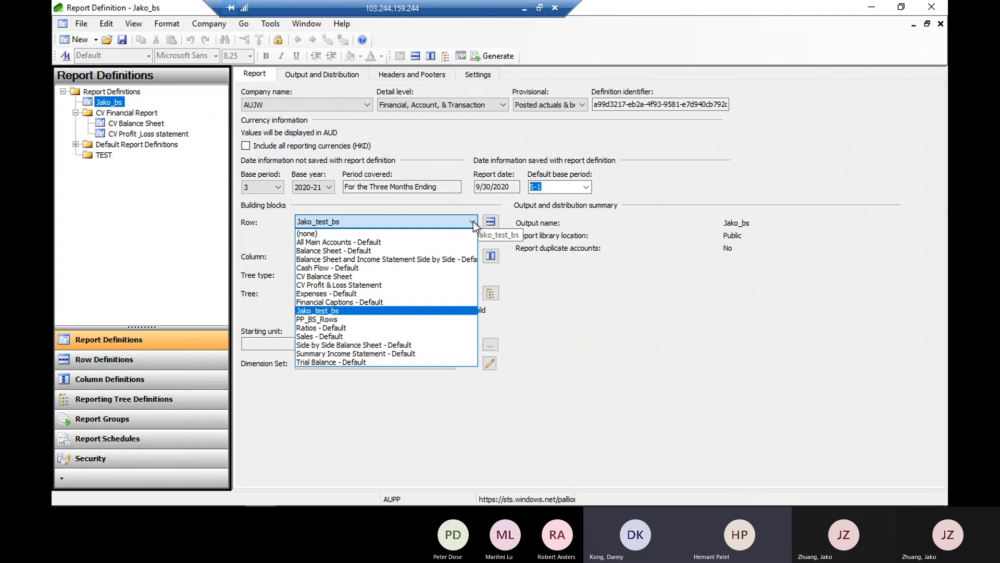
click(327, 318)
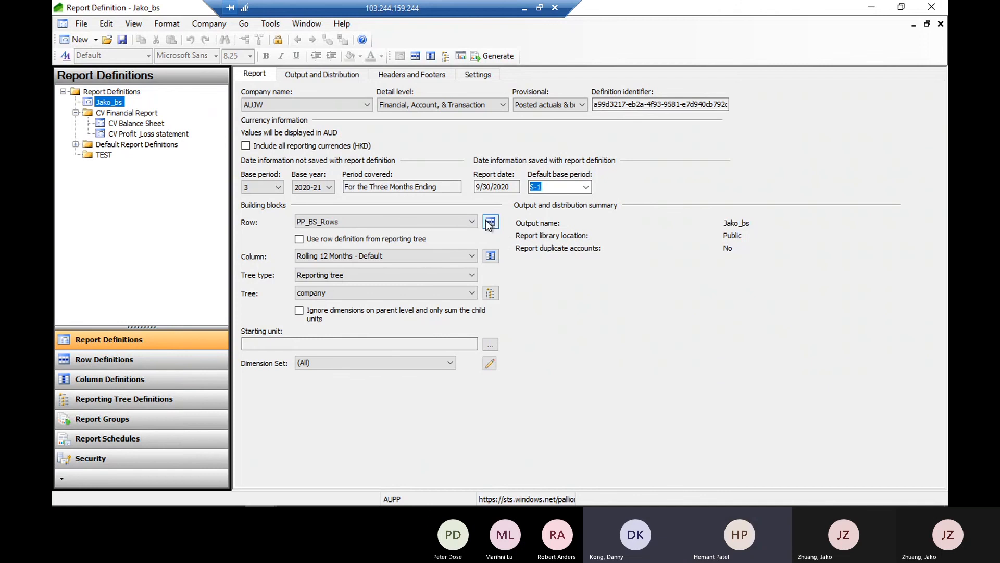
Review the available column definitions for the report, keeping Rolling 12 Months - Default
click(471, 255)
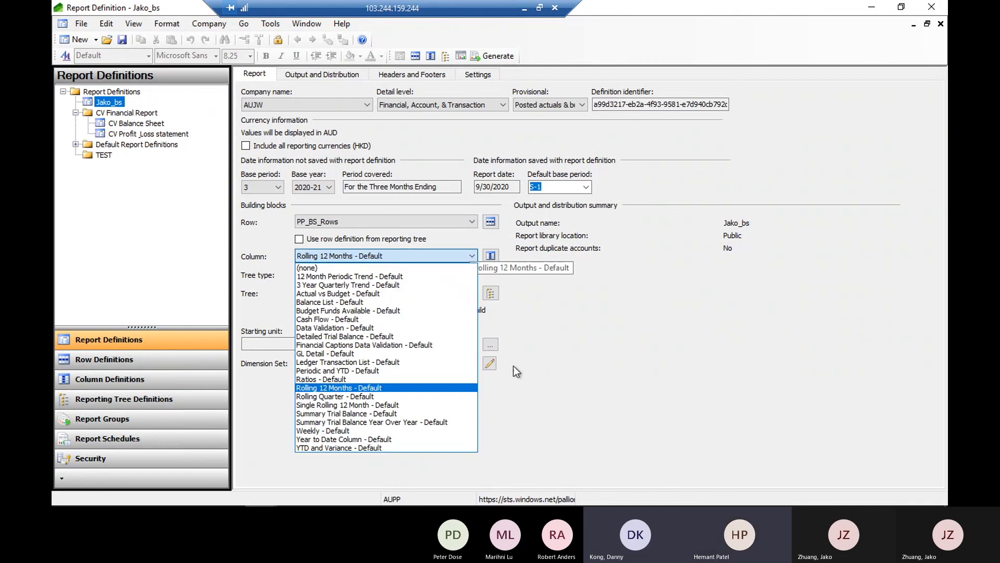
click(364, 388)
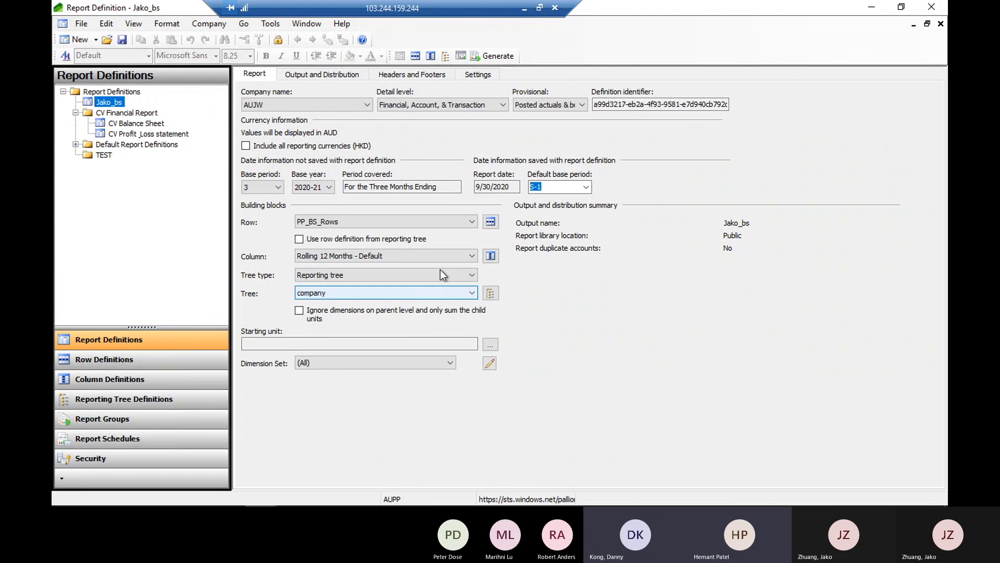
click(470, 255)
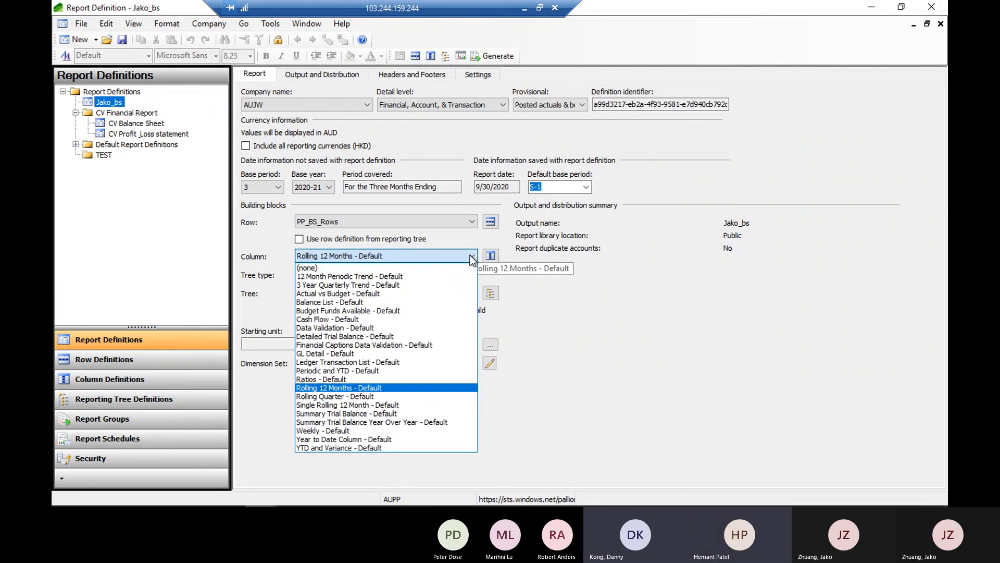
click(625, 301)
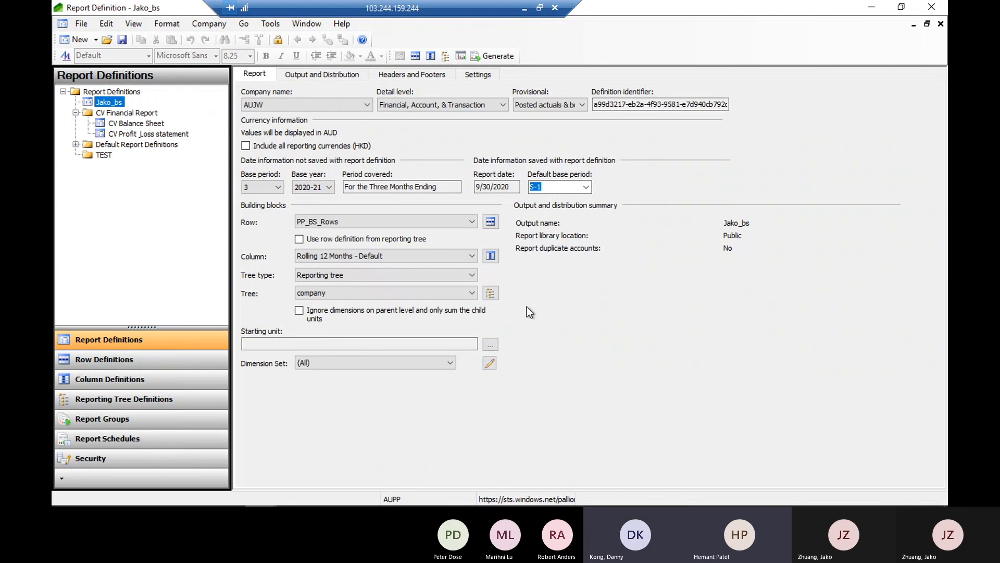
Review the tree choices in the report's building blocks, keeping company as the reporting tree
click(463, 274)
click(314, 296)
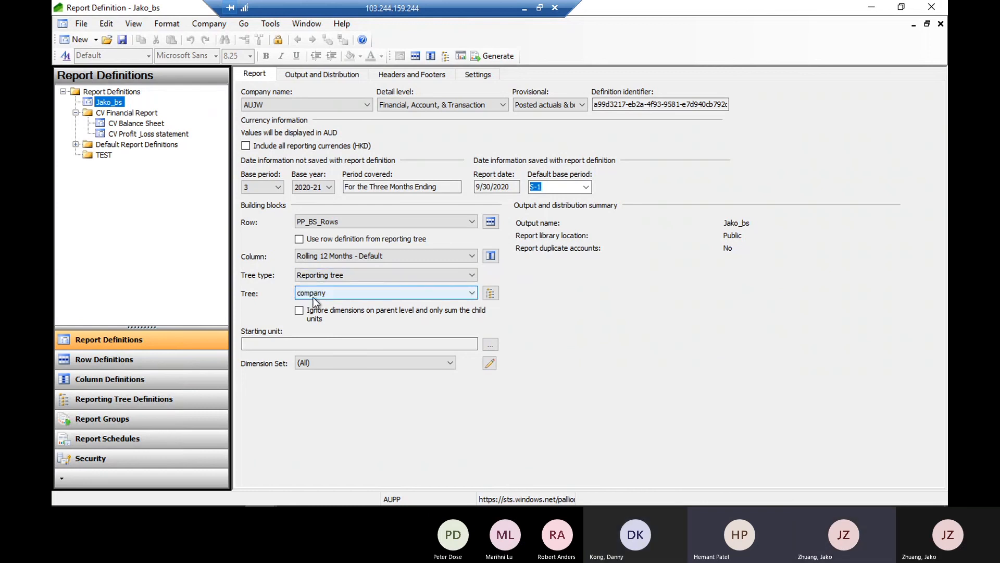
click(352, 293)
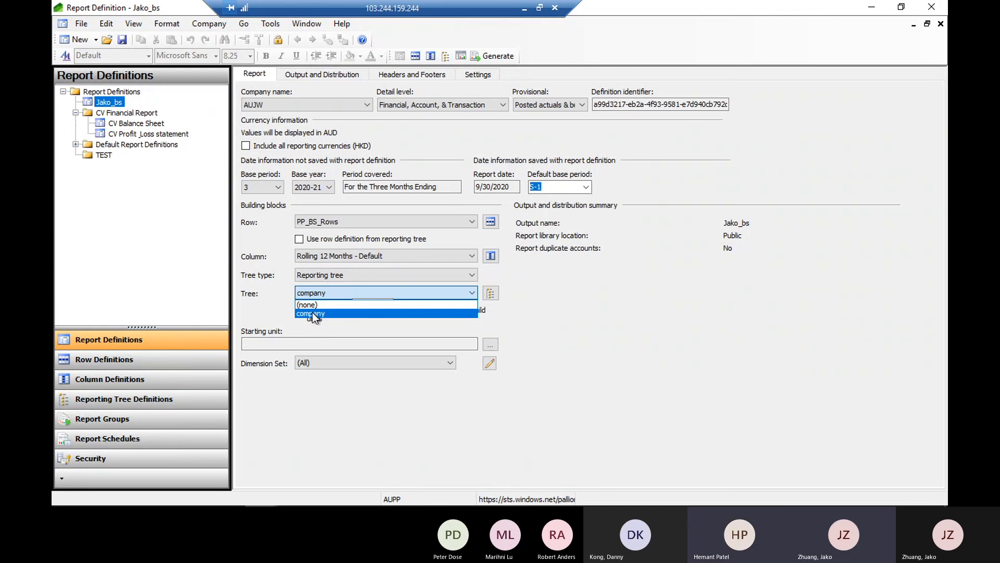
click(311, 311)
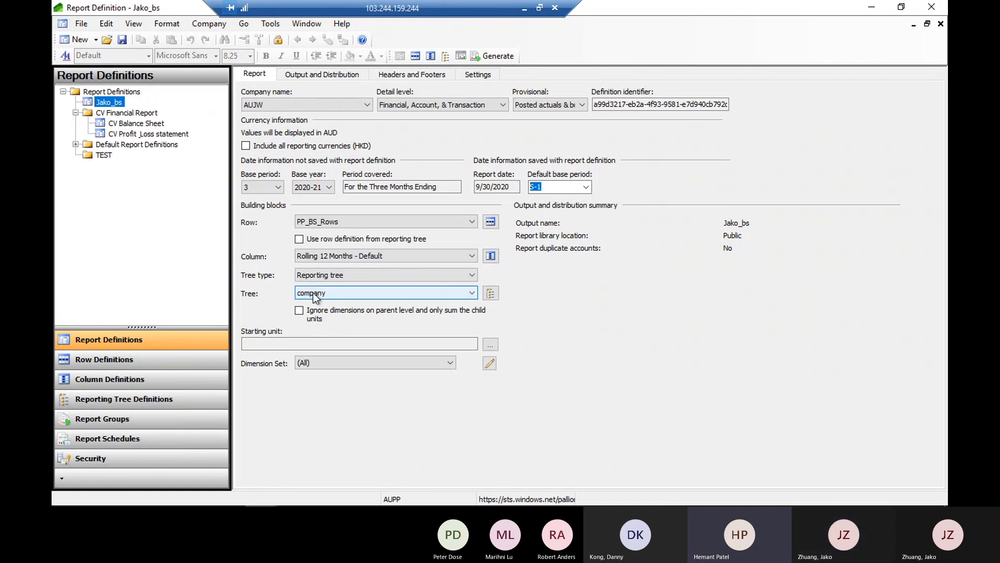
Open the company reporting tree definition and examine its summary, AUJW and HKGA unit rows
click(119, 395)
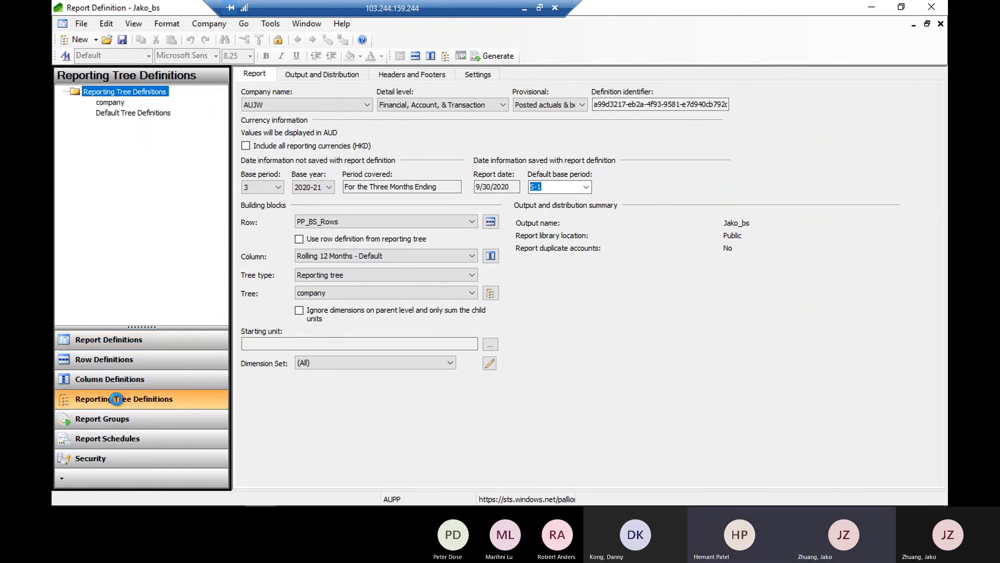
double_click(112, 103)
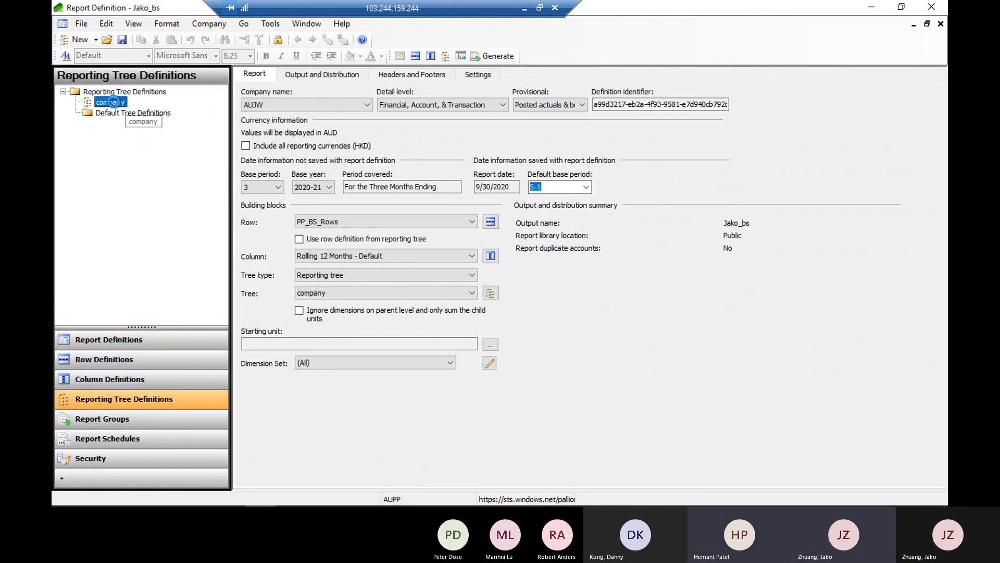
click(553, 309)
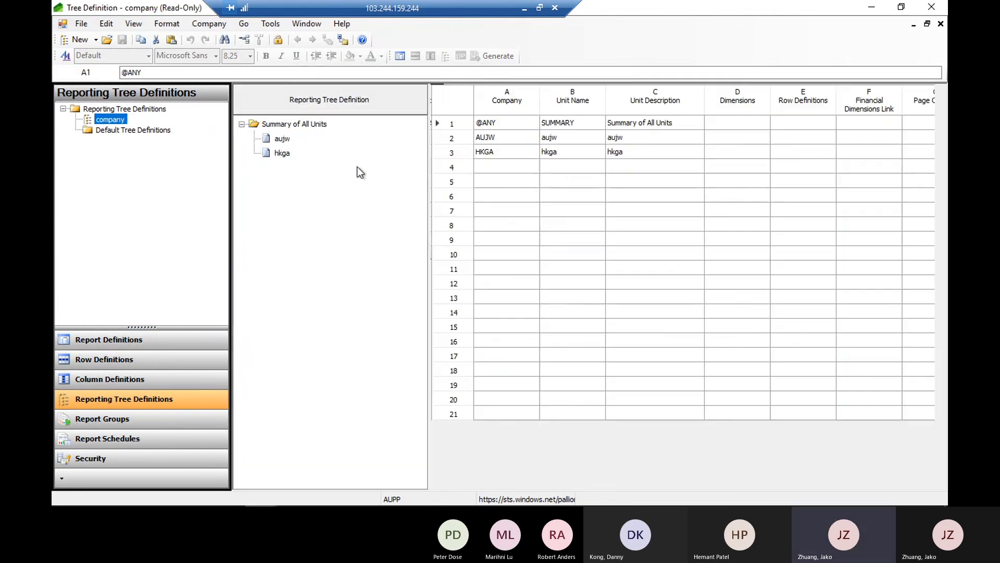
click(497, 140)
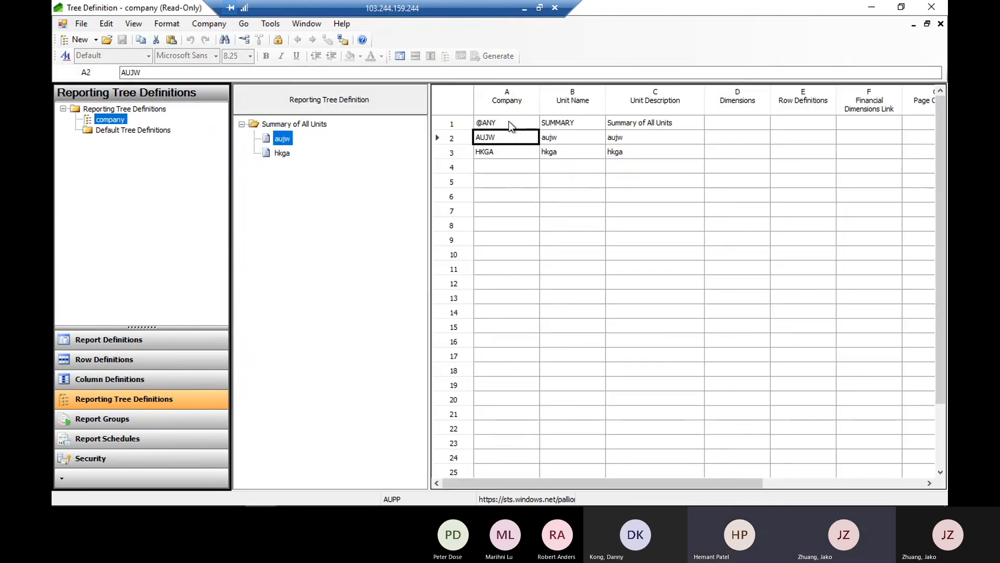
click(508, 125)
click(558, 125)
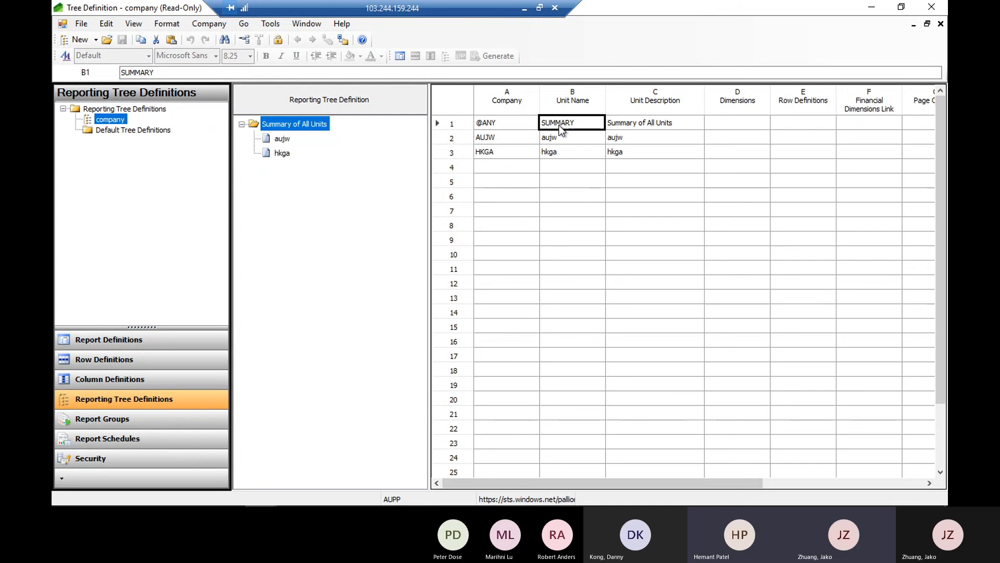
click(502, 155)
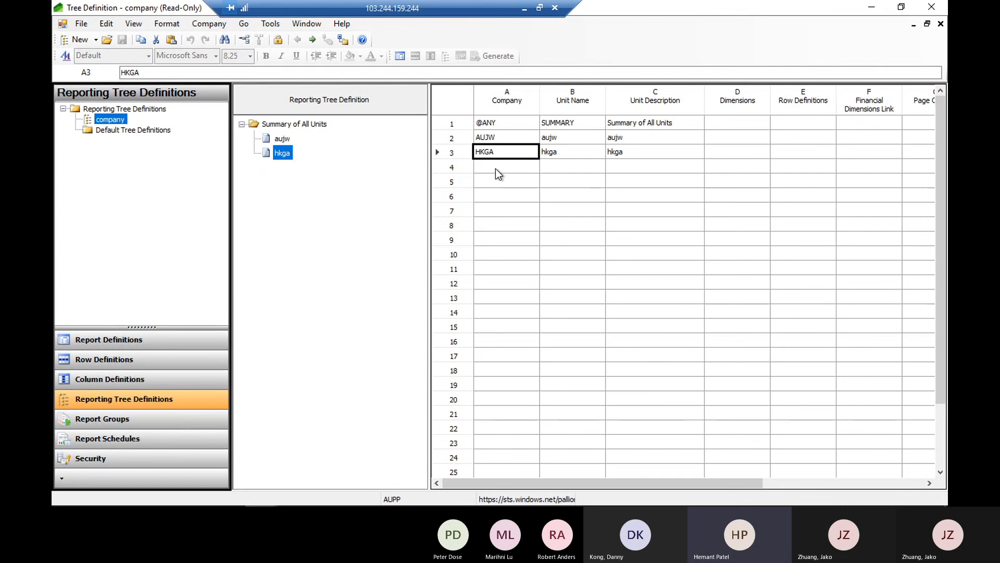
Add company AUEQ in row 4 of the company tree, with AUEQ as both unit name and unit description
click(496, 168)
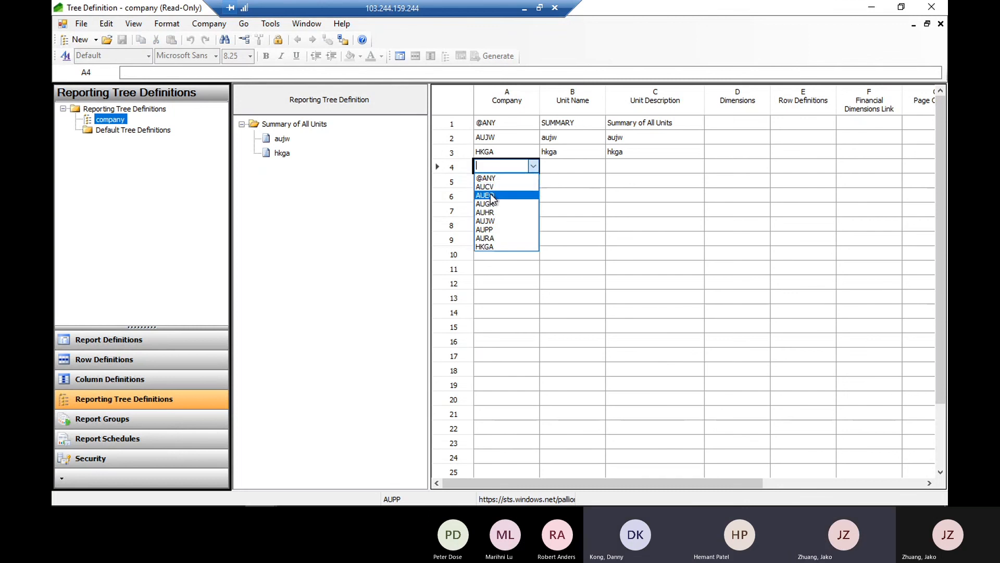
click(490, 194)
click(562, 165)
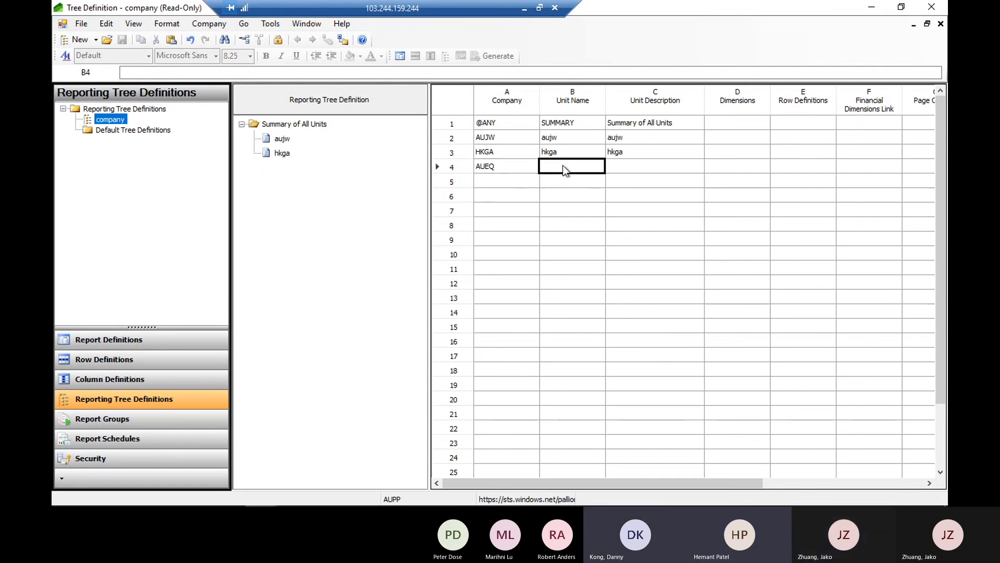
text(AUEQ)
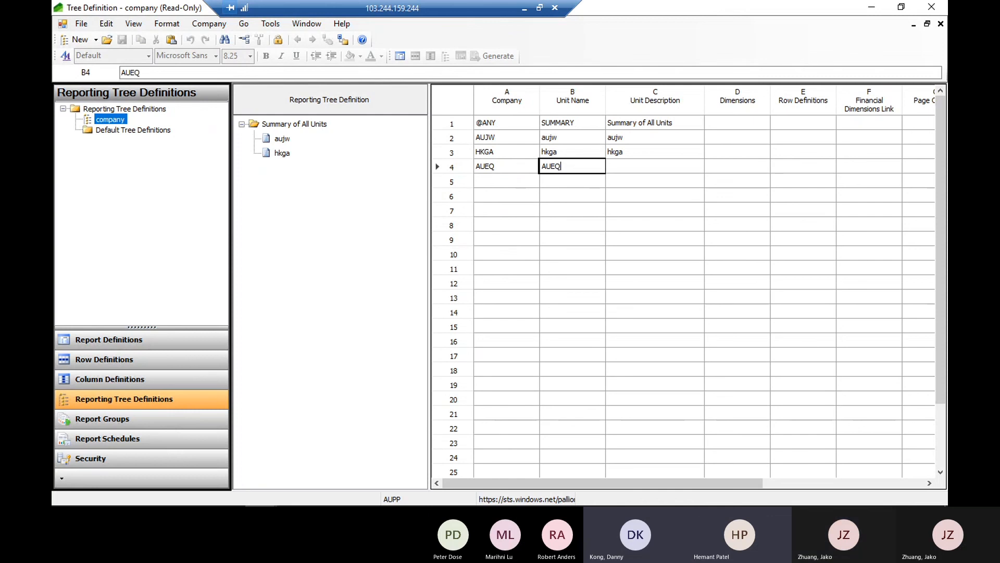
key(Tab)
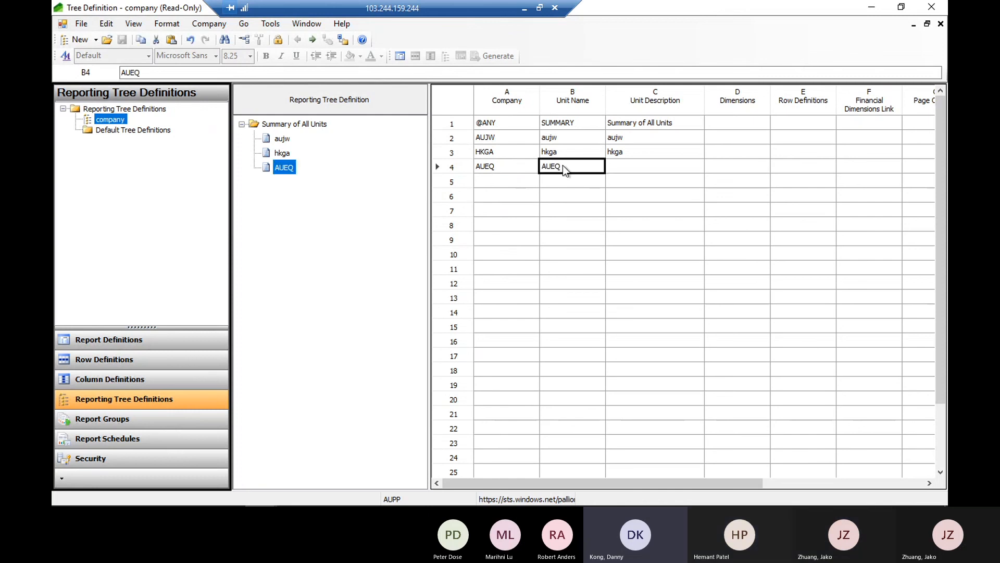
text(AU)
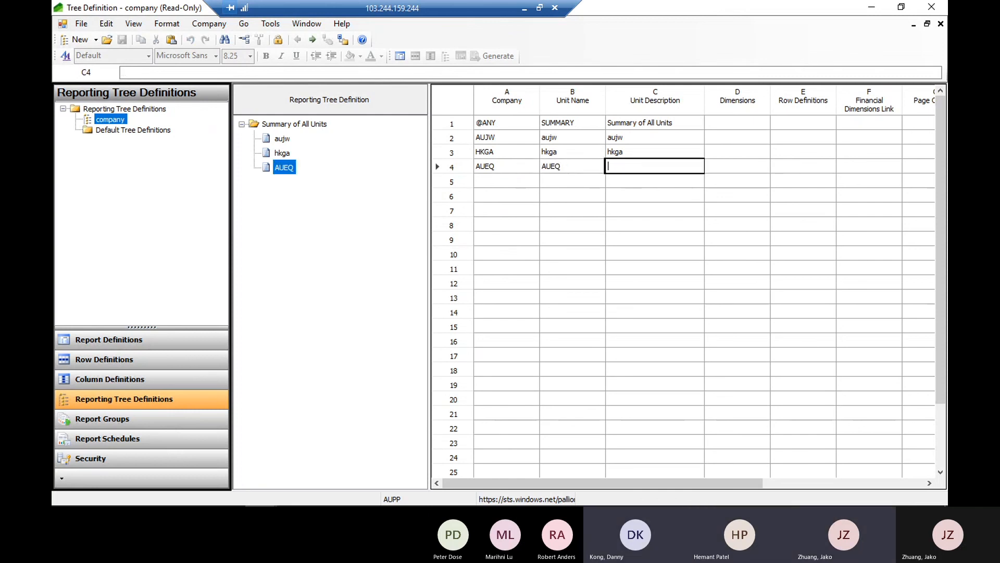
text(Q)
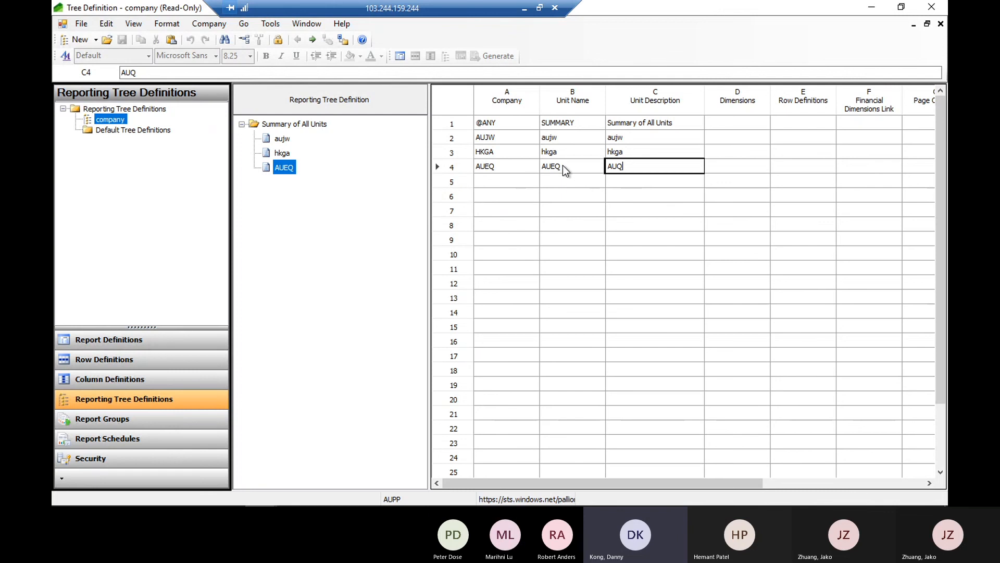
key(BackSpace)
text(EQ)
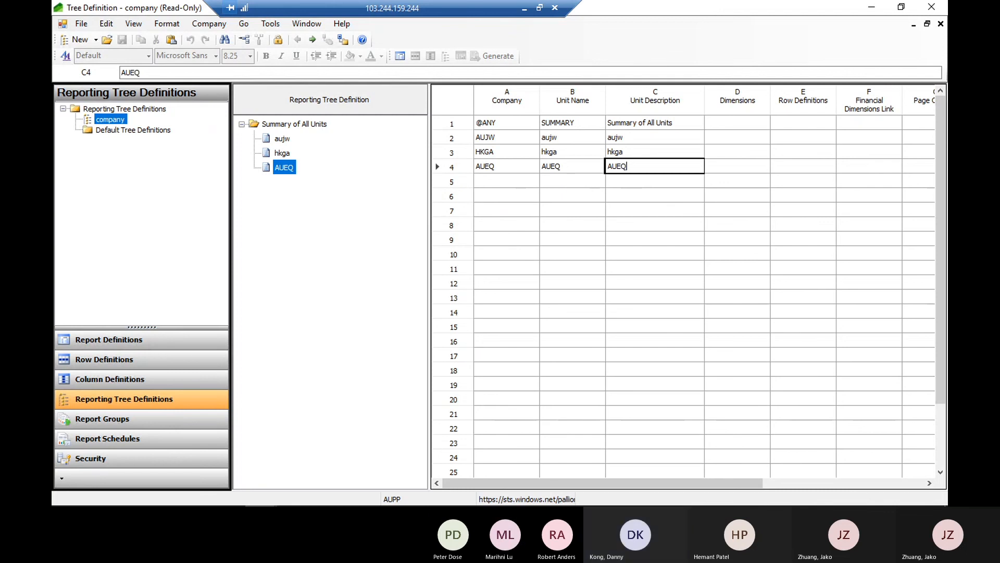
click(638, 156)
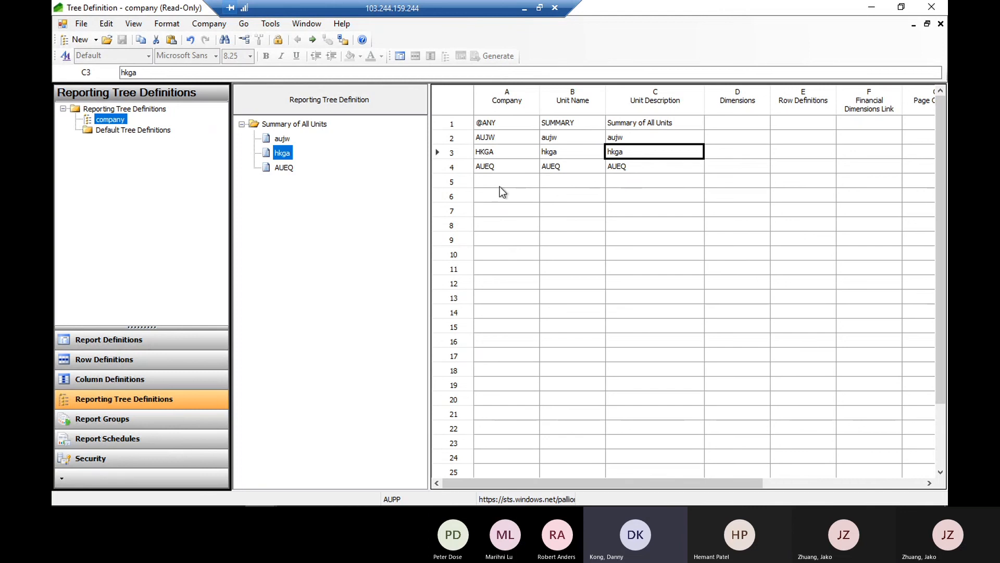
click(498, 173)
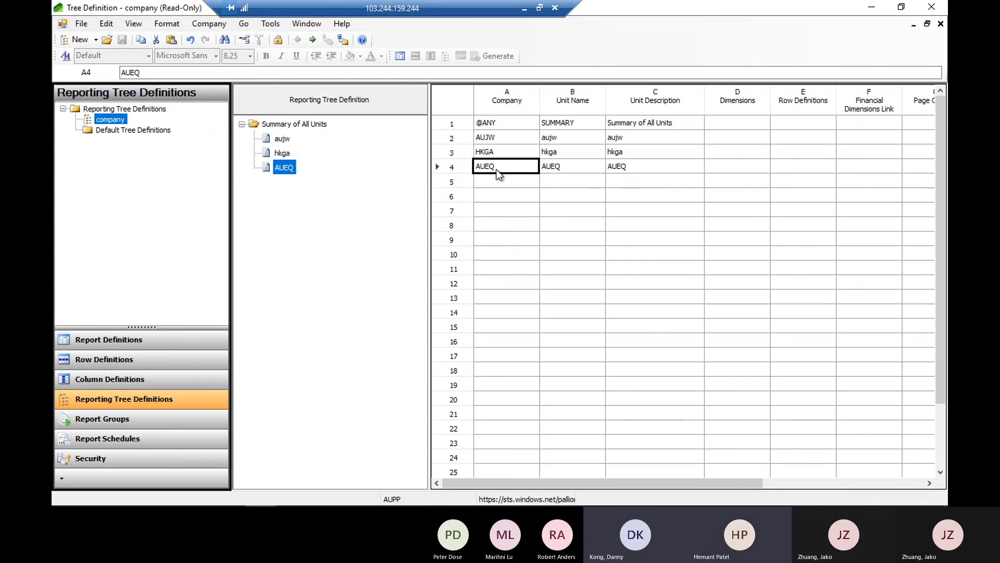
Return to the Jako_bs report definition and set its base period to 1
click(116, 342)
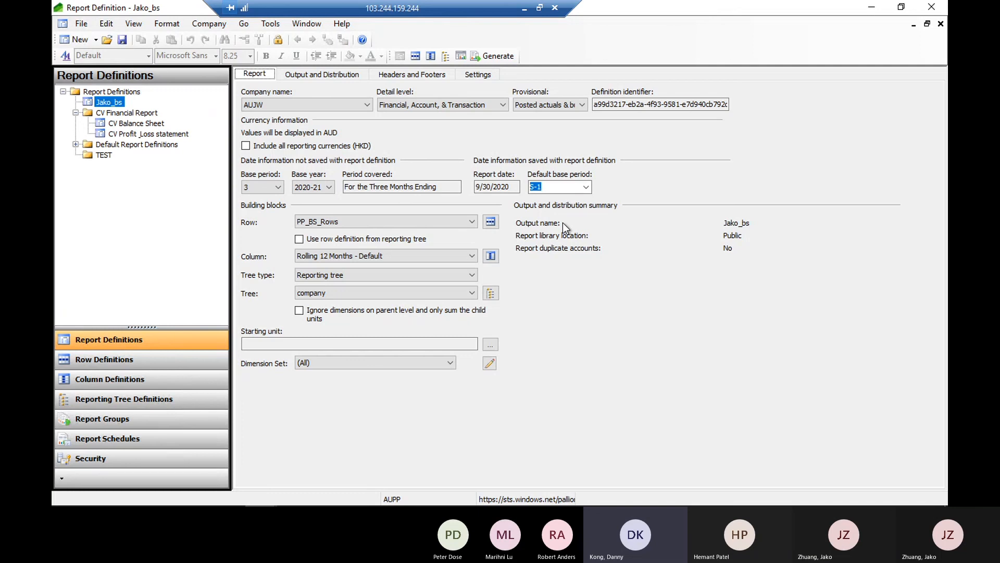
click(279, 187)
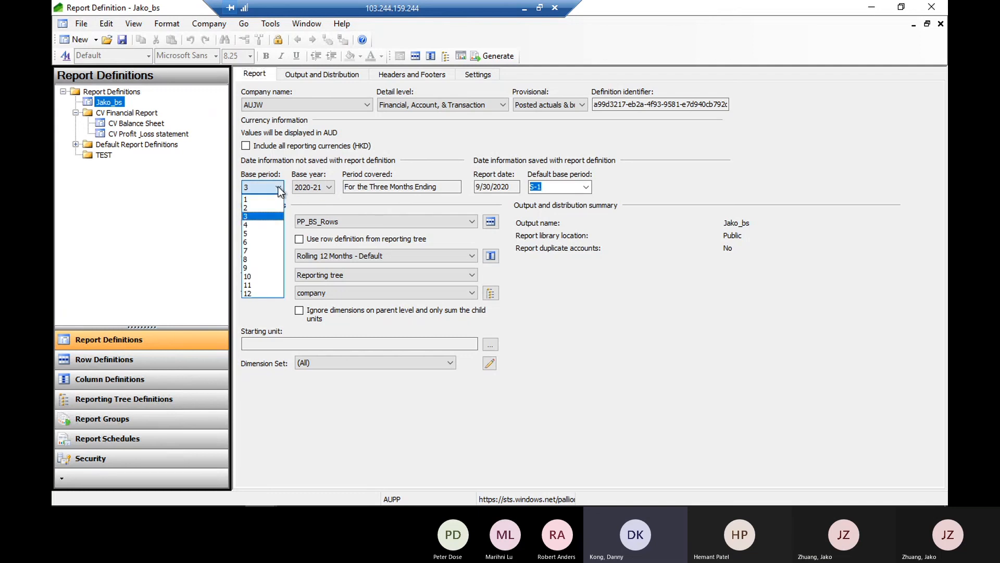
click(250, 200)
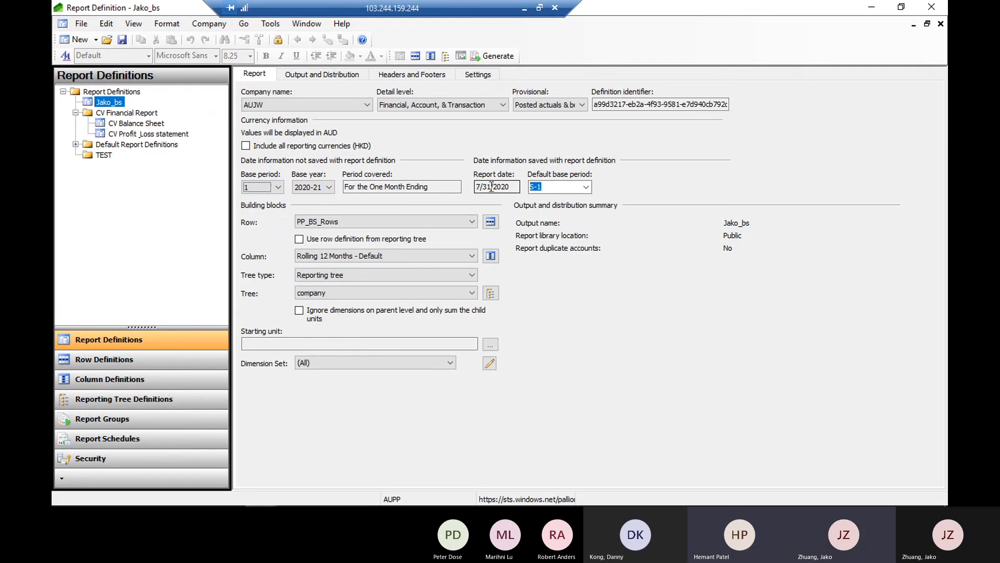
Check the report date and set the default base period to SYS
drag(491, 186, 473, 187)
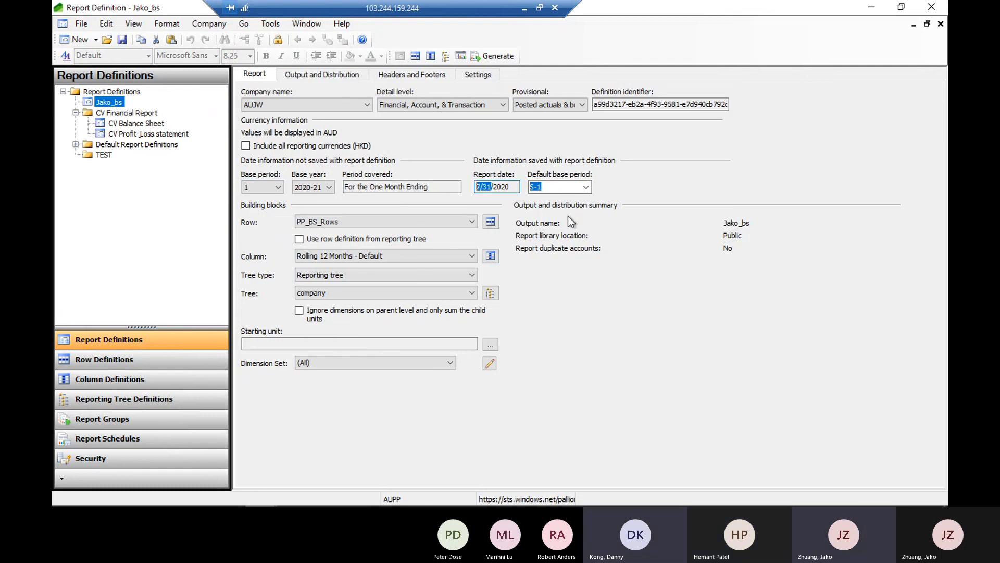
drag(517, 187, 472, 187)
click(586, 187)
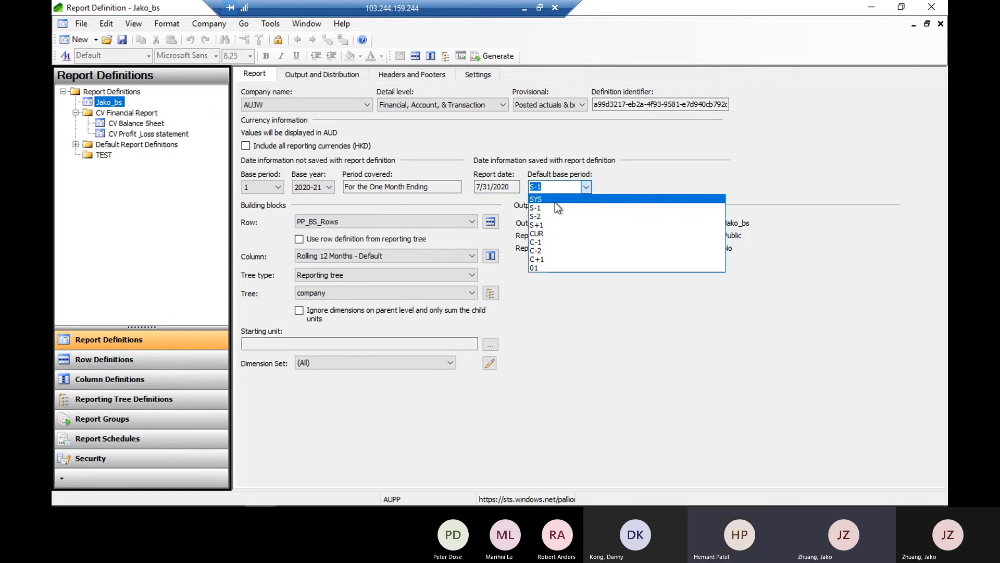
click(555, 202)
Set the default base period back to S-1 and review the other default period options without choosing another
click(585, 187)
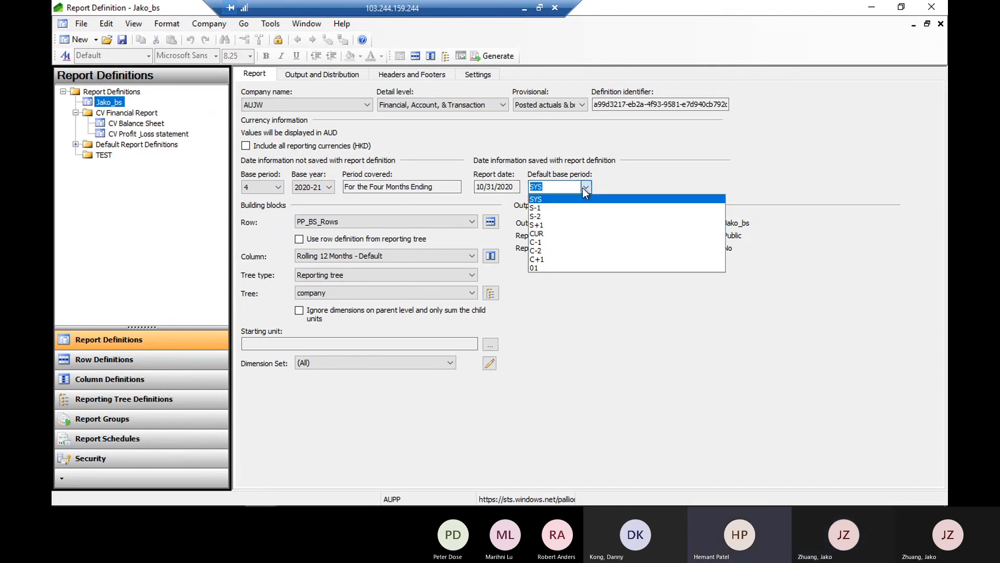
click(549, 208)
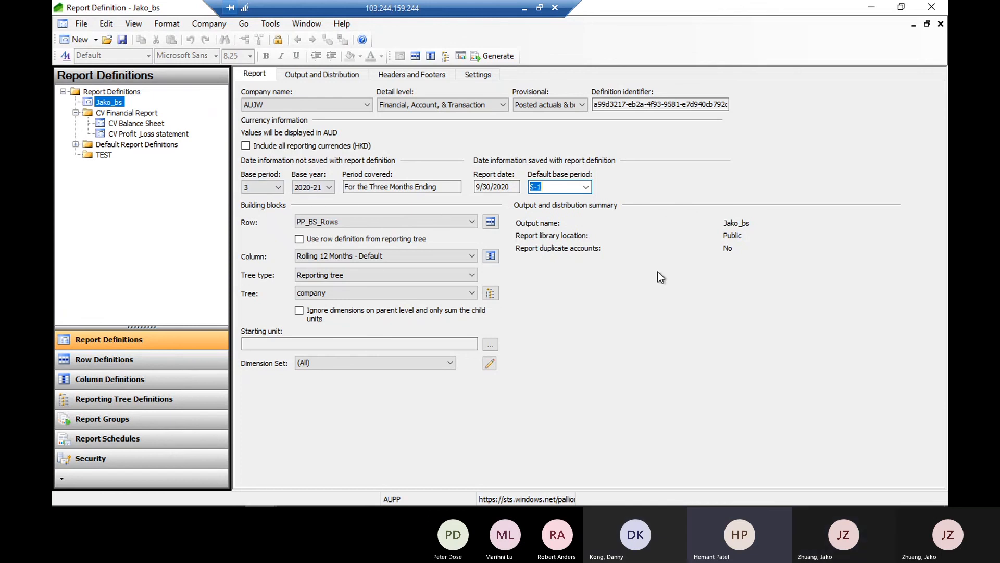
click(586, 188)
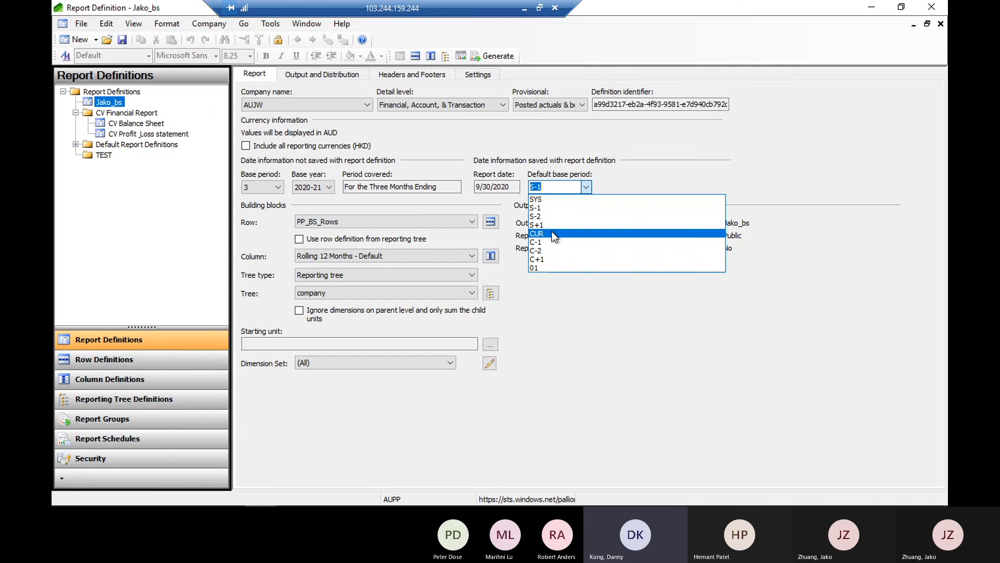
click(666, 166)
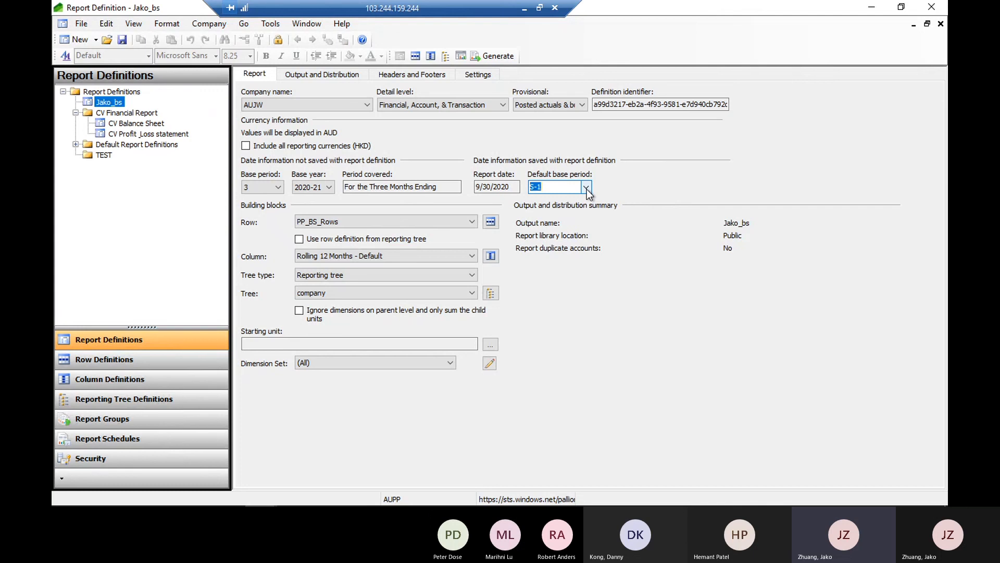
Compare the report date under the default base periods SYS and S-1, leaving S-1 selected
click(546, 189)
key(shift+Left)
key(shift+Left)
click(587, 186)
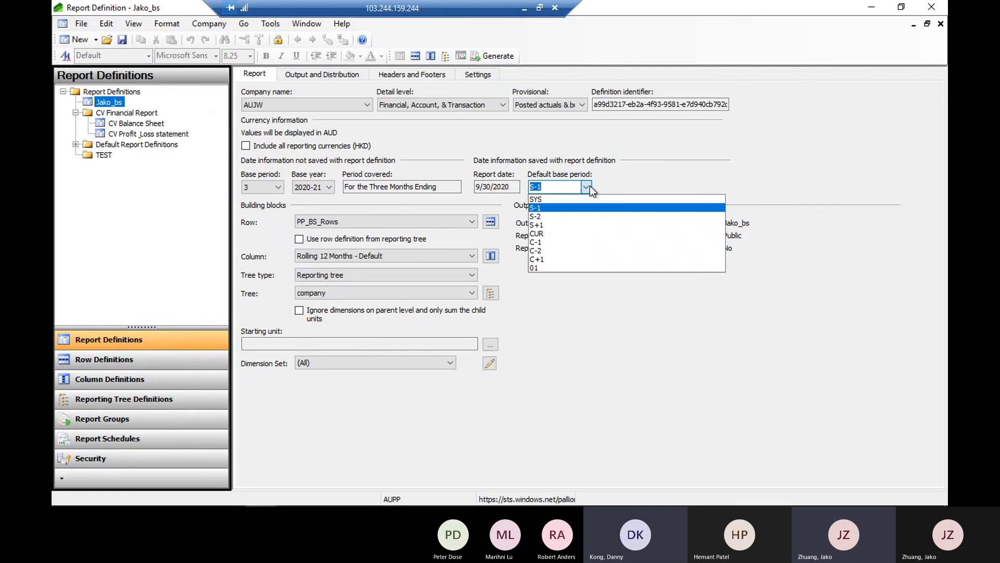
click(536, 199)
click(492, 189)
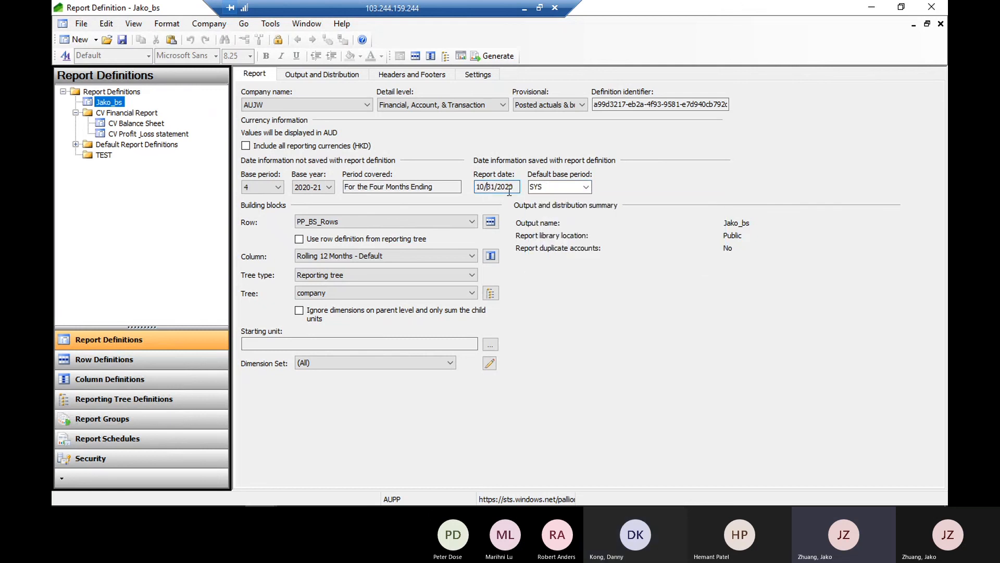
drag(510, 190, 459, 189)
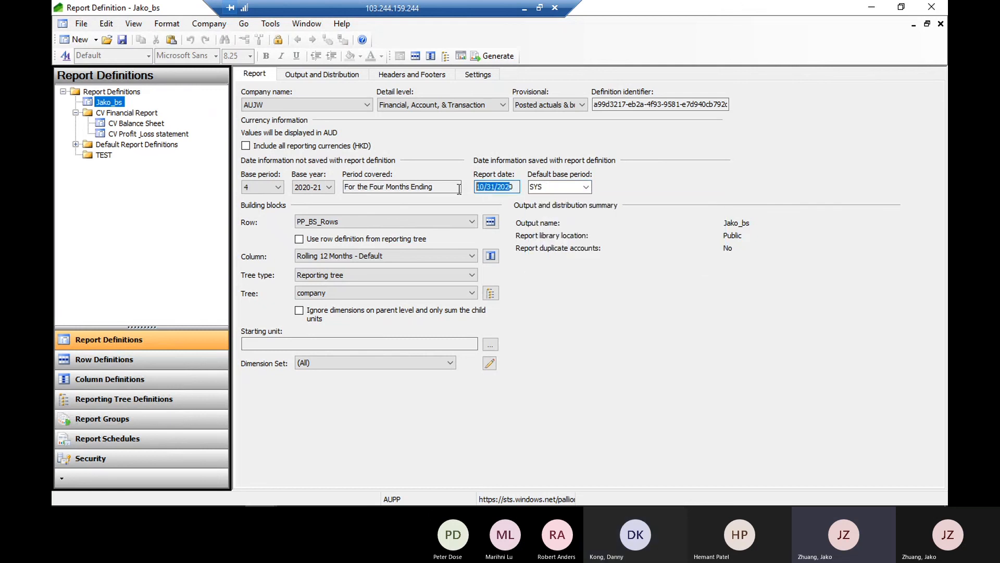
click(587, 186)
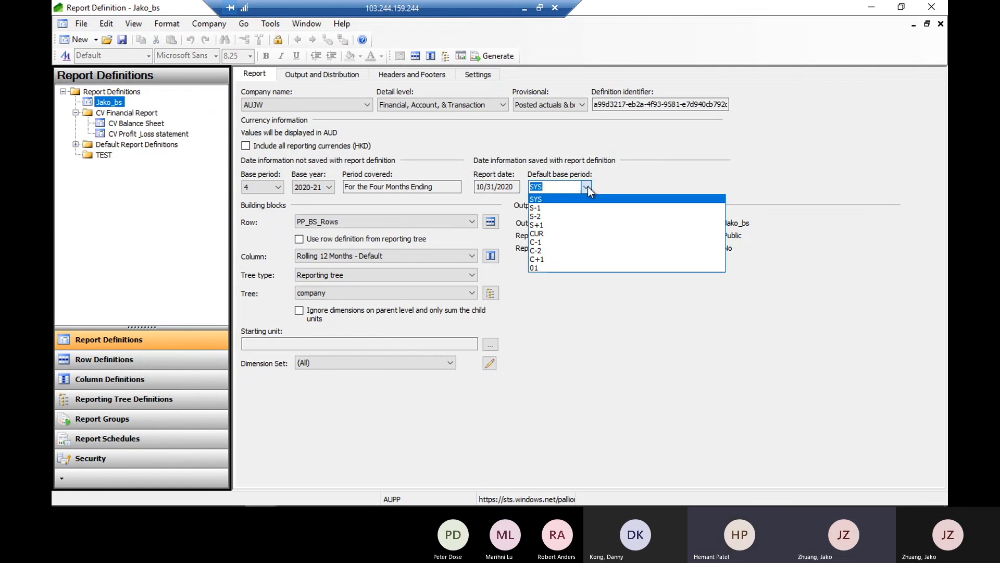
click(545, 205)
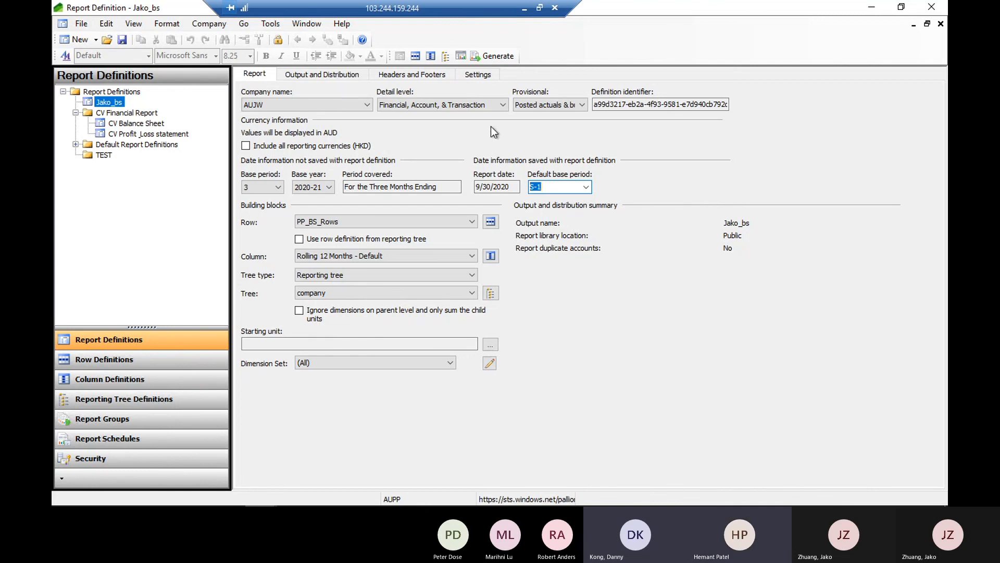
Switch to Finance and Operations in the browser, enlarge its window and start a new session for the expired AUPP page
mouse_move(372, 504)
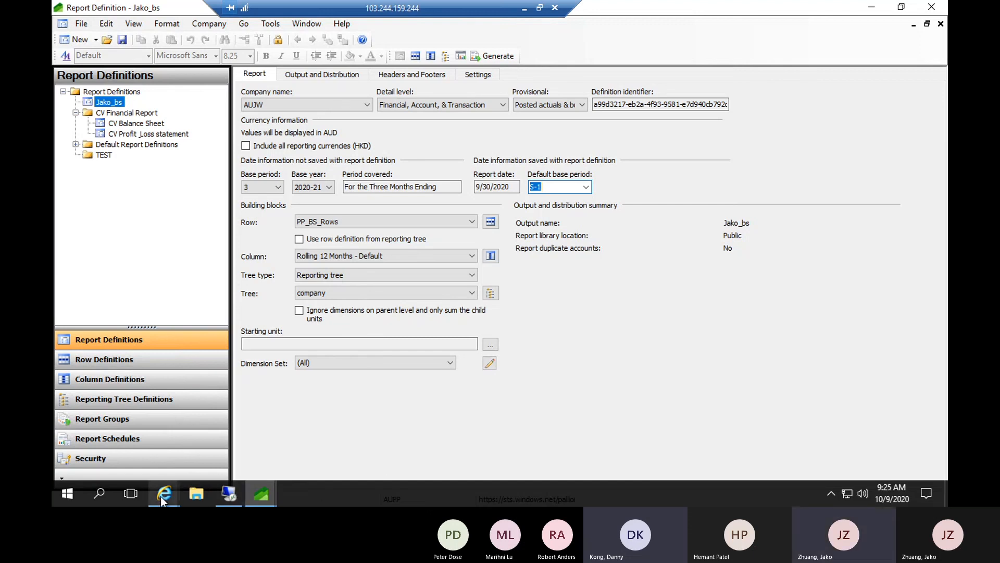
mouse_move(160, 496)
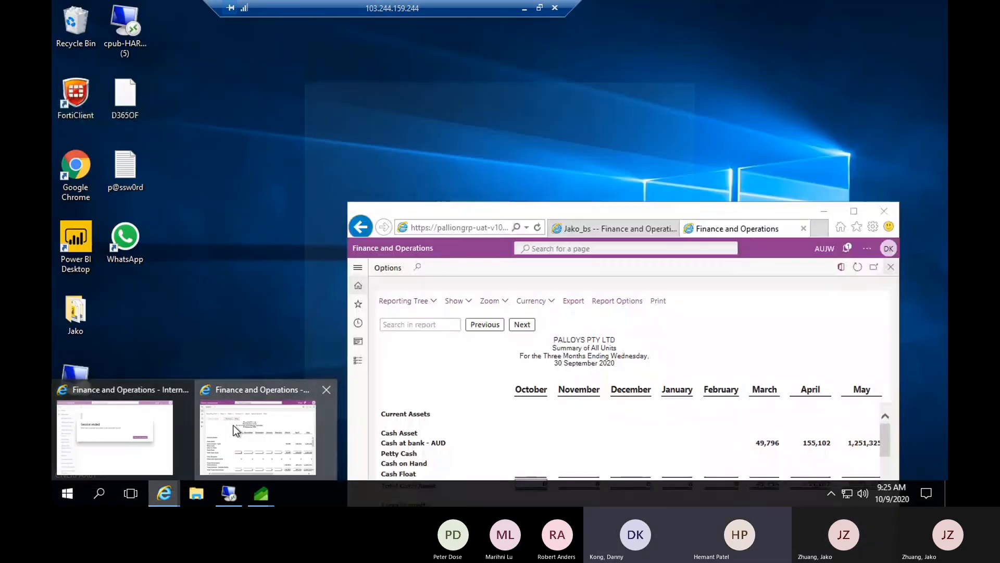
click(235, 426)
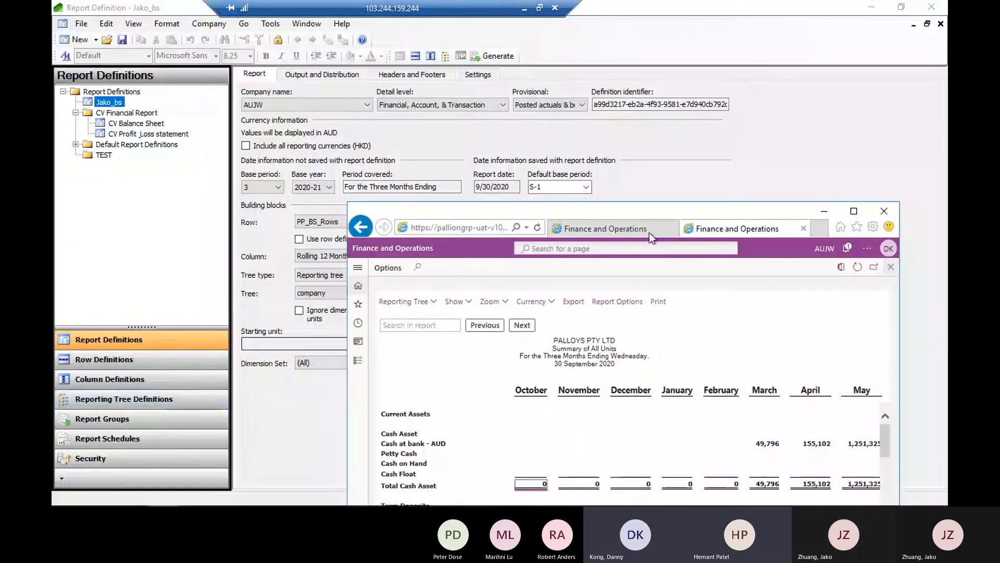
click(854, 211)
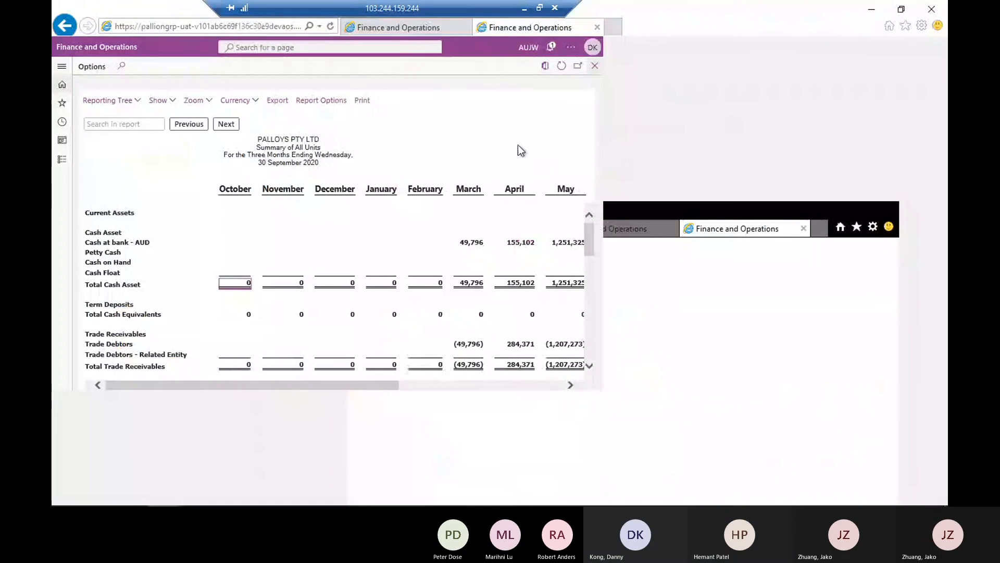
click(409, 26)
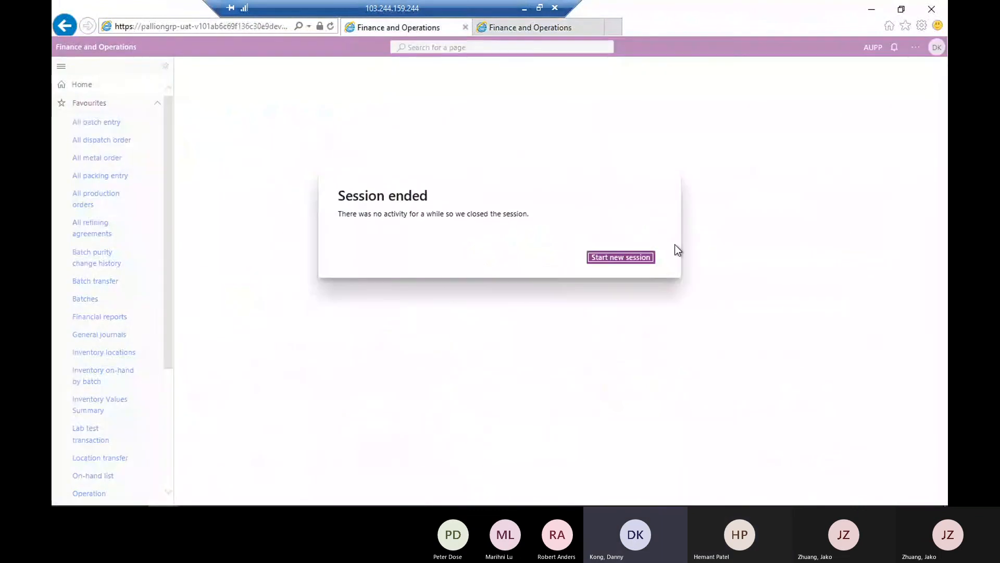
click(619, 259)
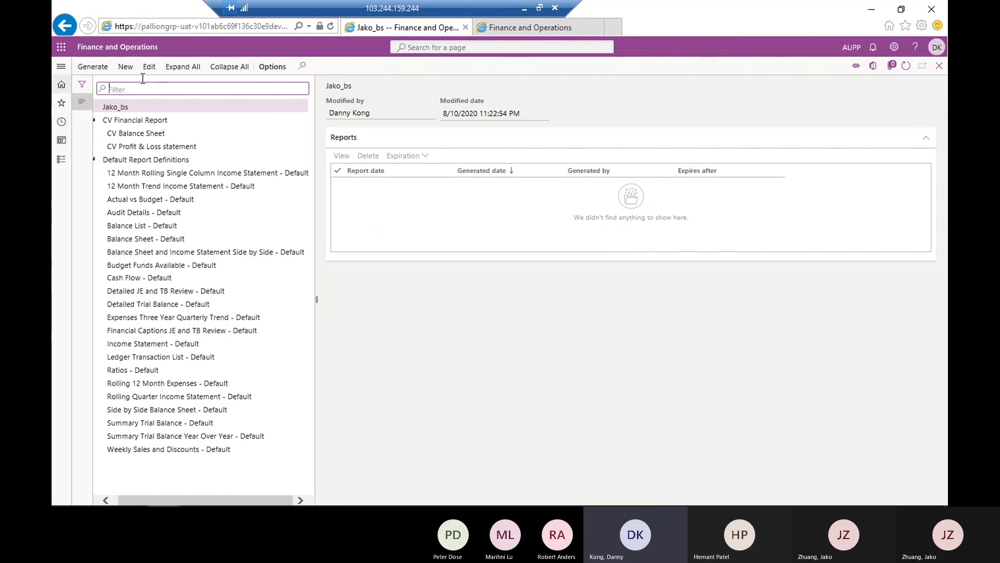
Generate the Jako_bs financial report with 31/10/2020 as the report date
click(121, 107)
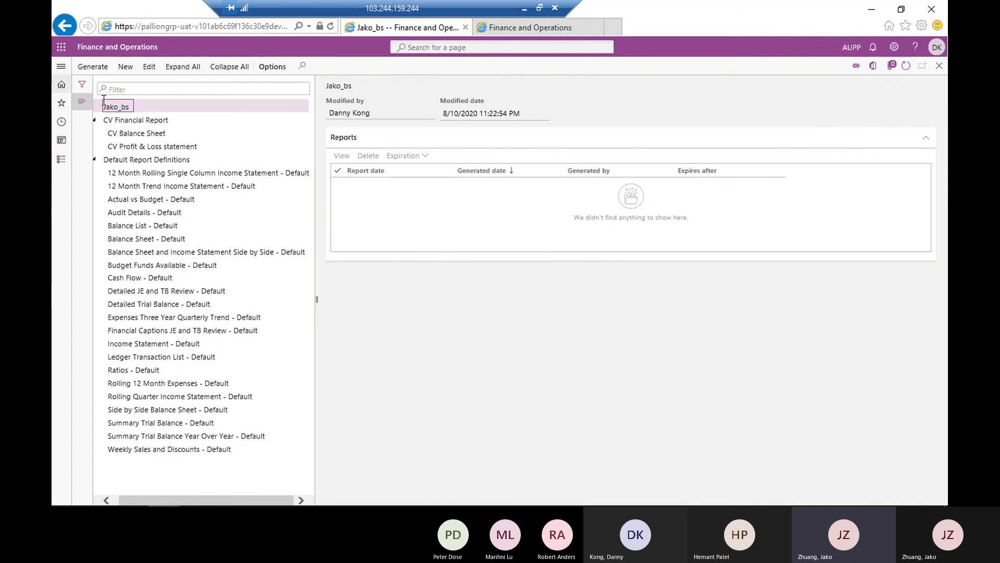
click(98, 66)
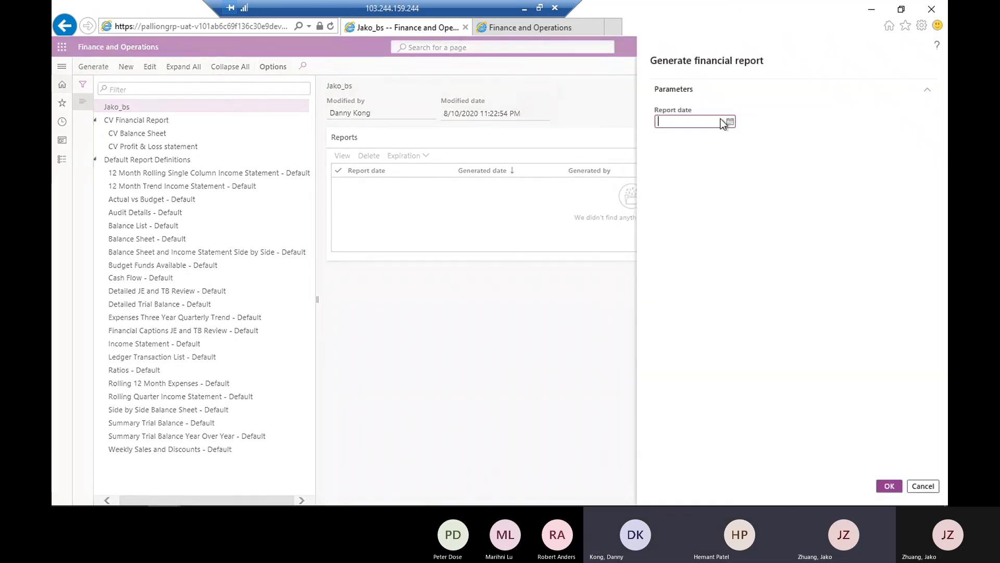
click(730, 122)
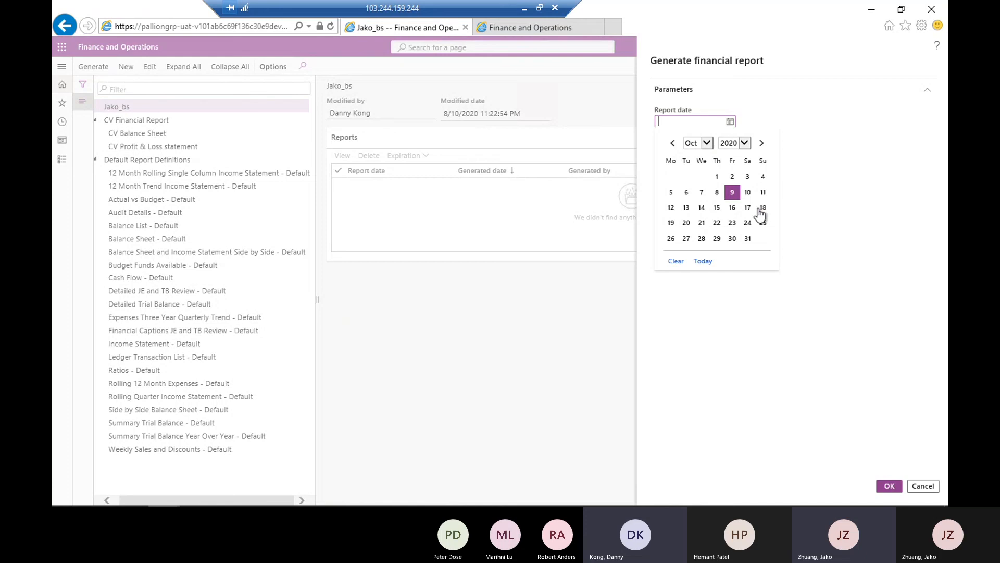
click(748, 238)
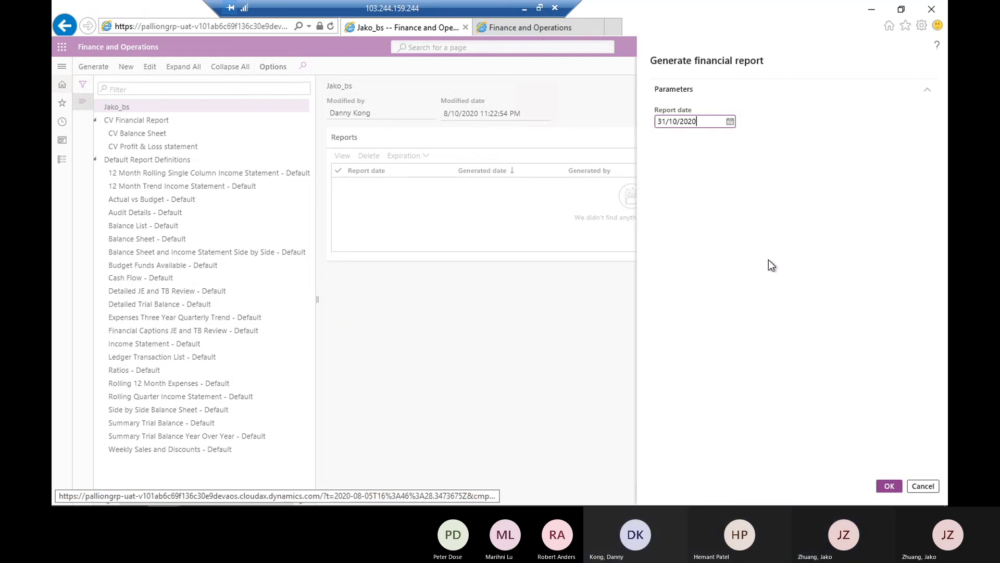
click(889, 486)
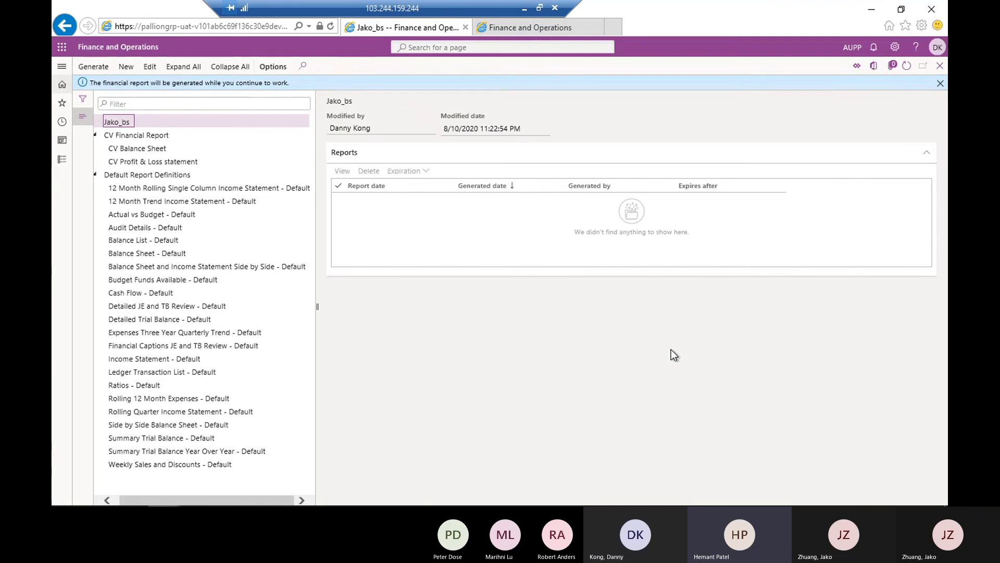
Refresh the Jako_bs report list until the new report is available and open the 31/10/2020 report
click(910, 64)
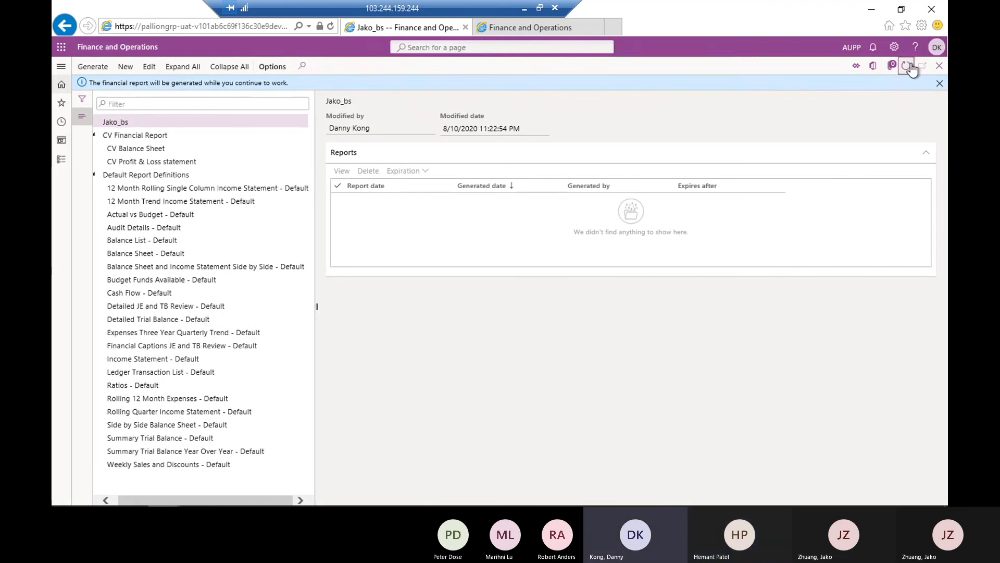
click(910, 65)
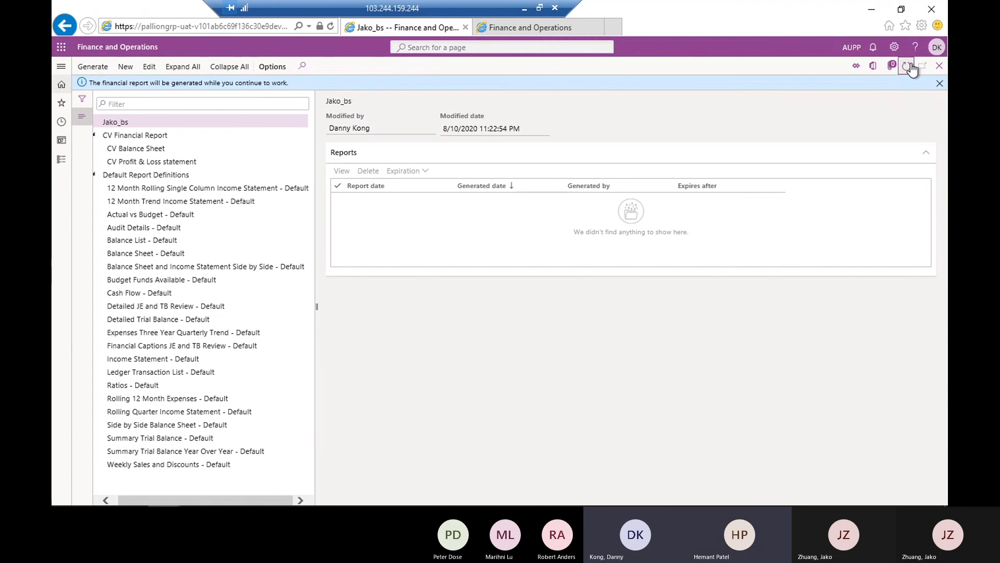
click(909, 66)
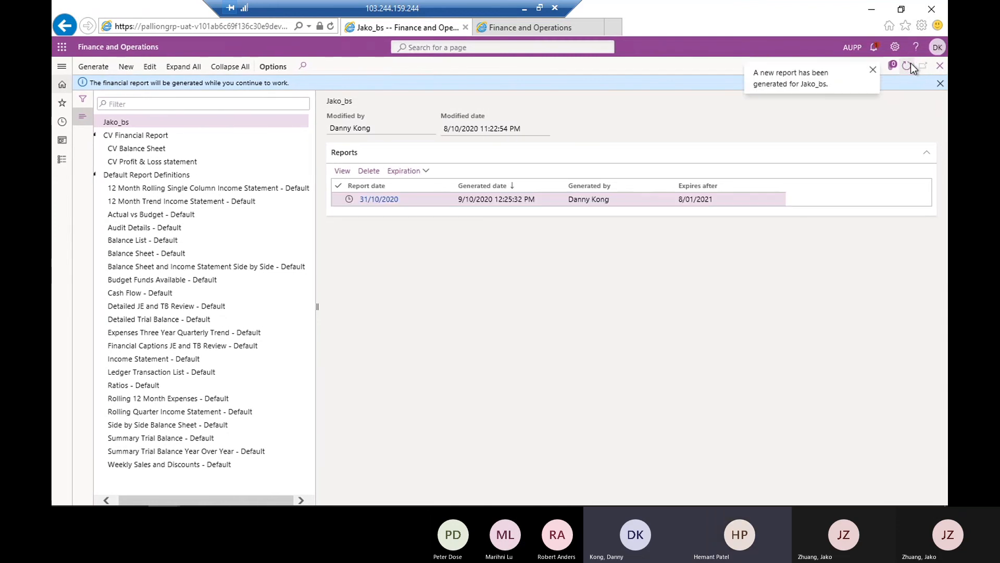
click(376, 199)
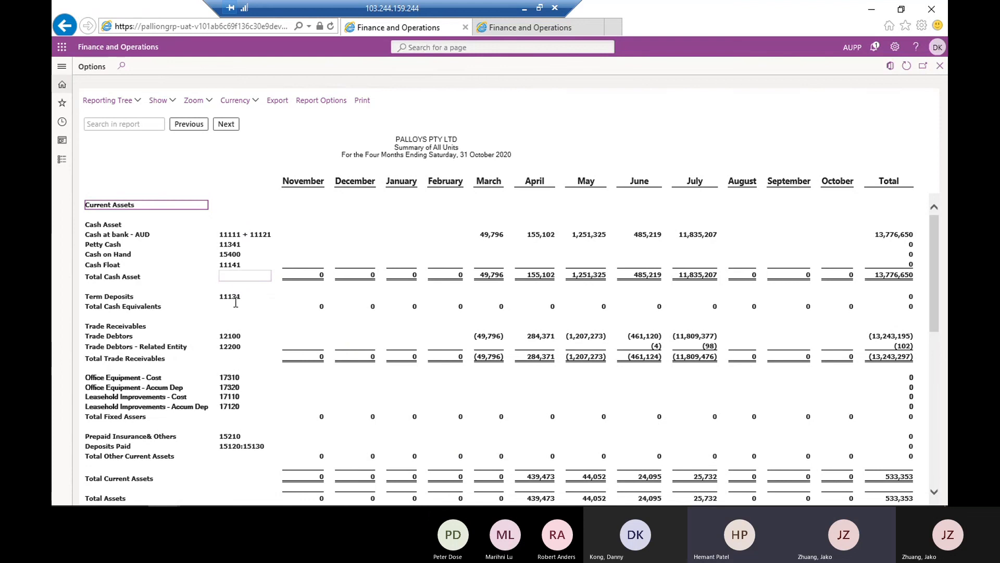
Review the Summary of All Units report, switch the reporting tree to the aujw unit and examine its period heading
scroll(260, 469, down, 1)
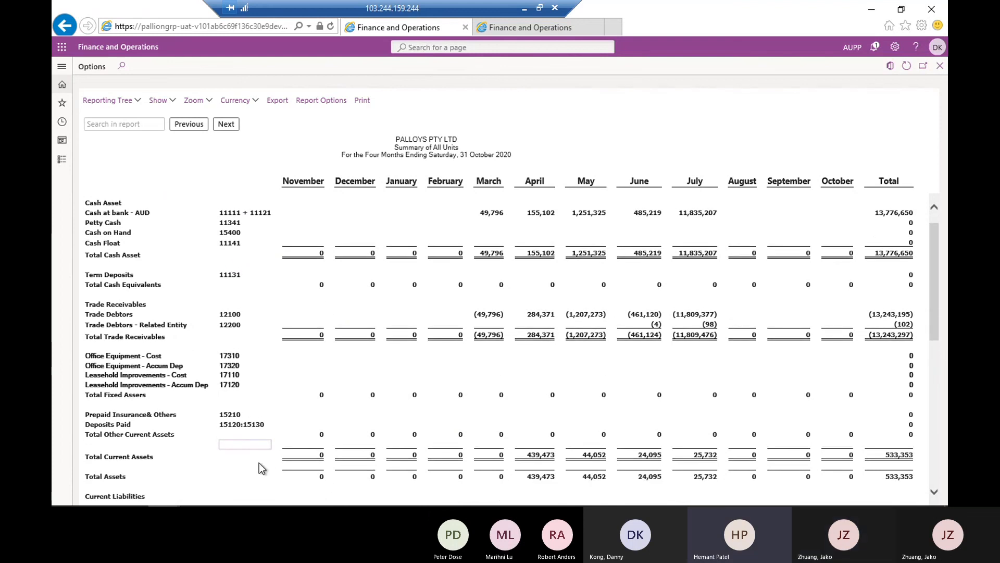
scroll(259, 329, up, 1)
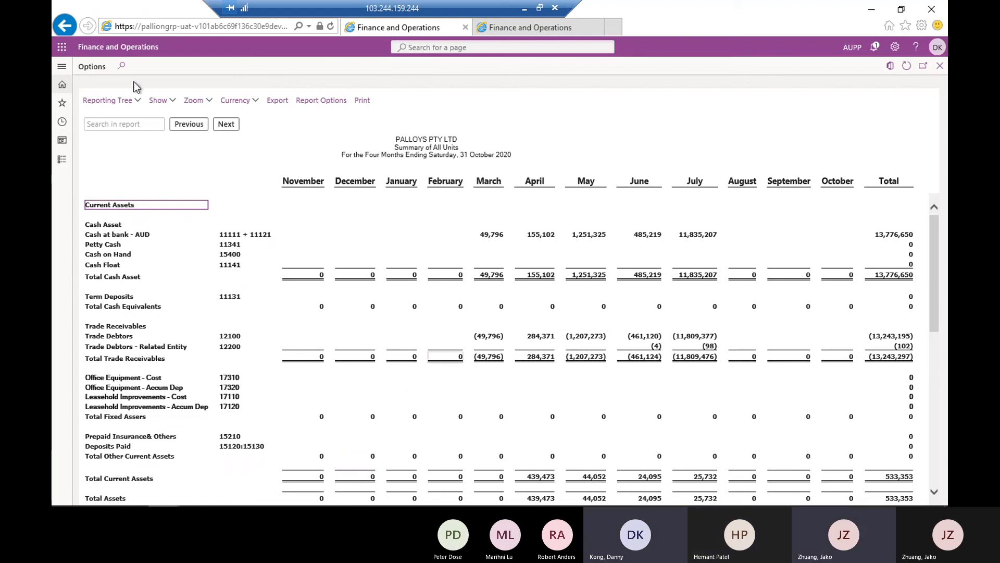
click(135, 102)
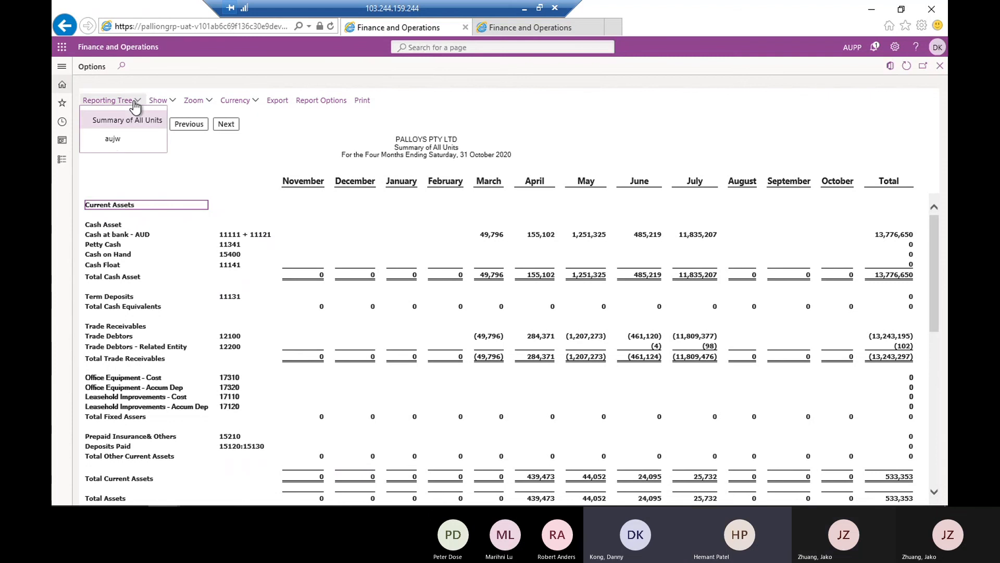
click(112, 138)
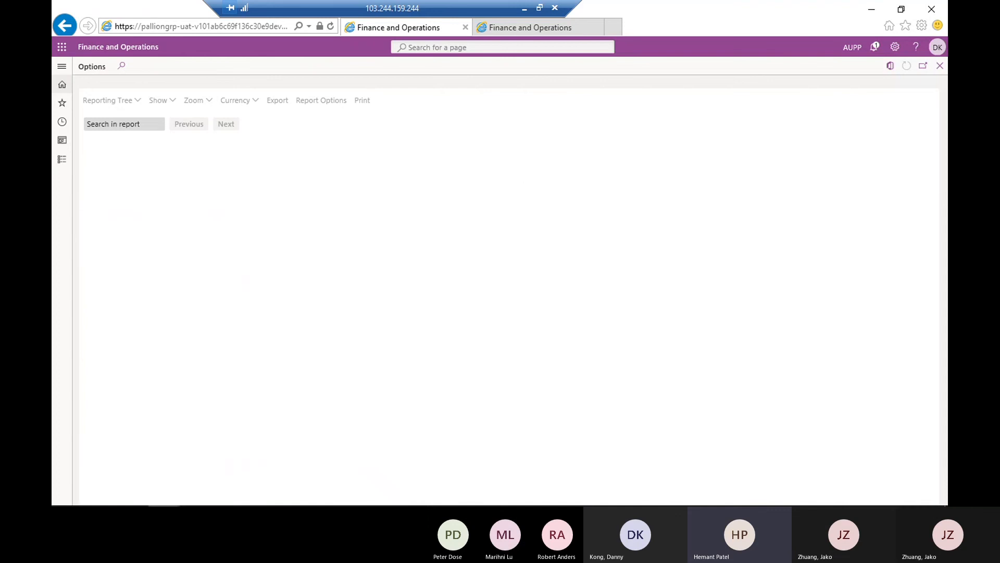
mouse_move(266, 493)
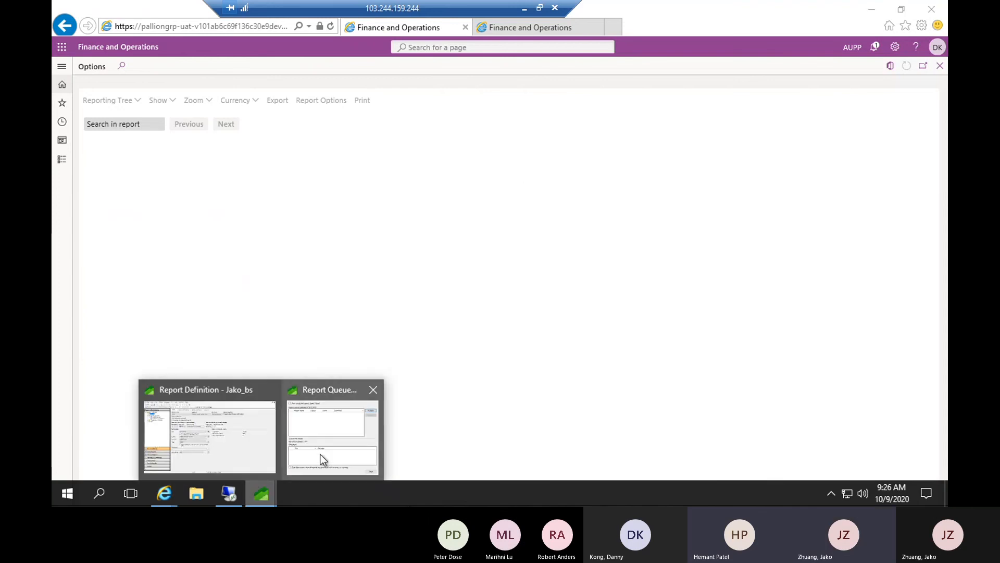
mouse_move(185, 423)
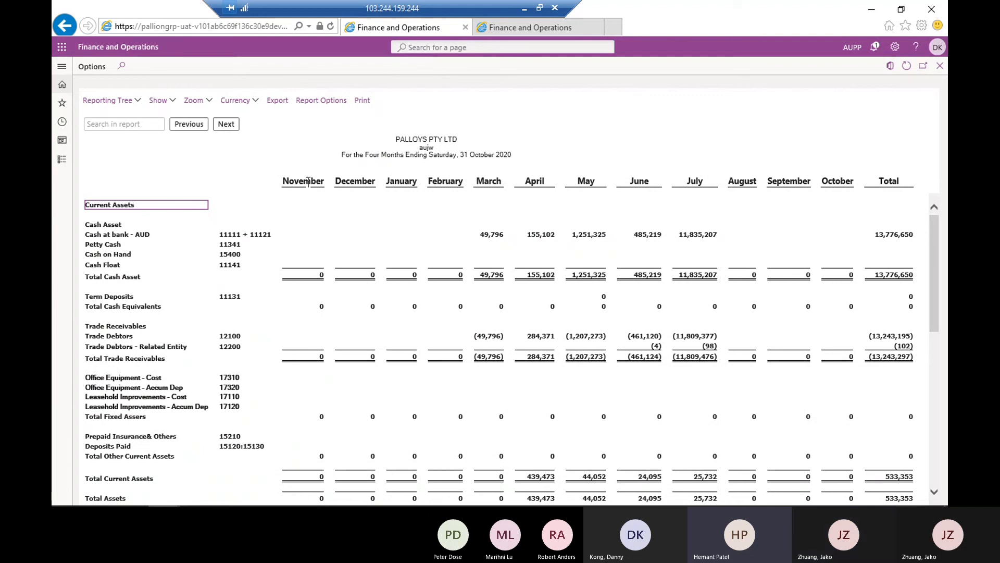
drag(342, 154, 457, 156)
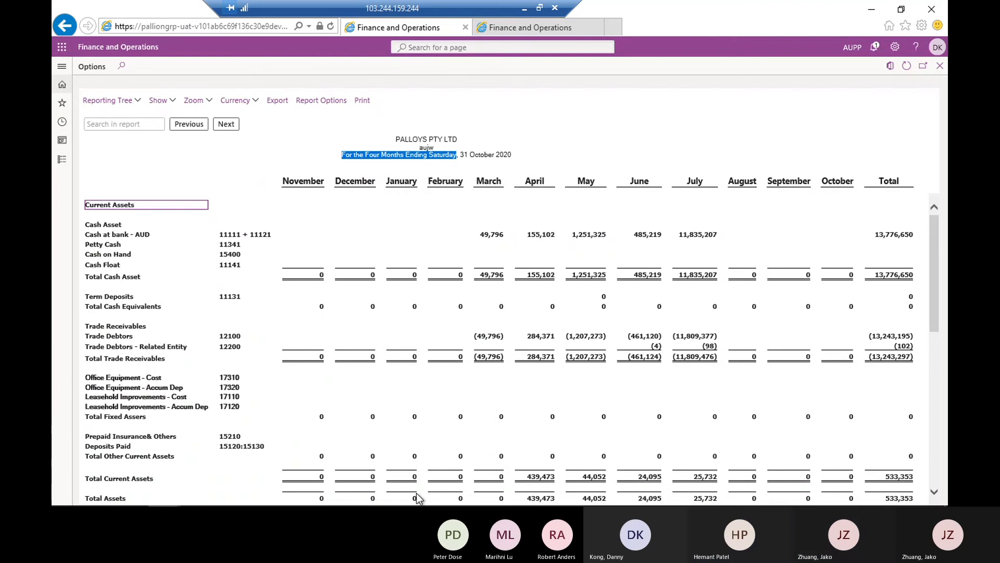
Return to the Jako_bs report definition and review its output and distribution options and its header and footer settings
mouse_move(415, 505)
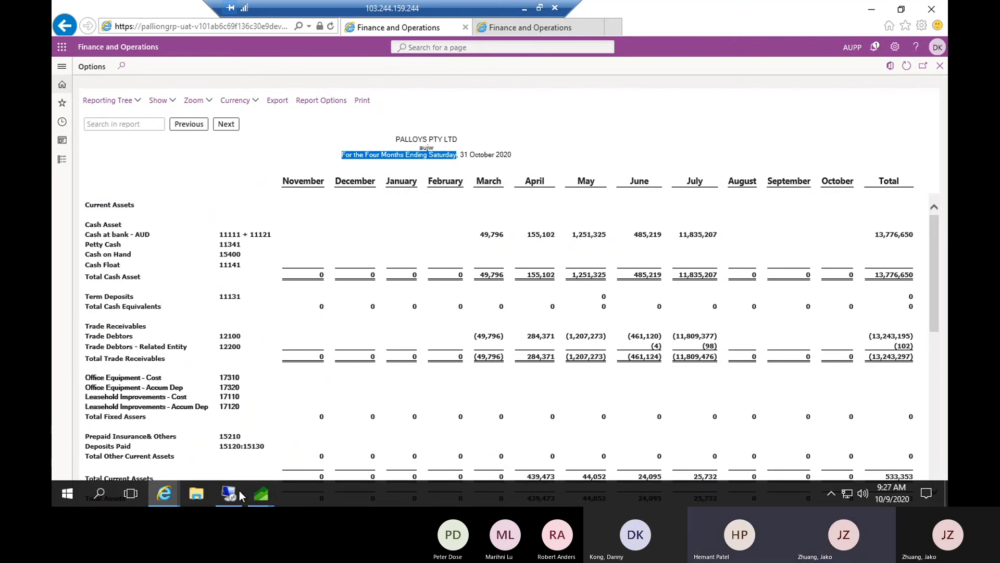
click(266, 494)
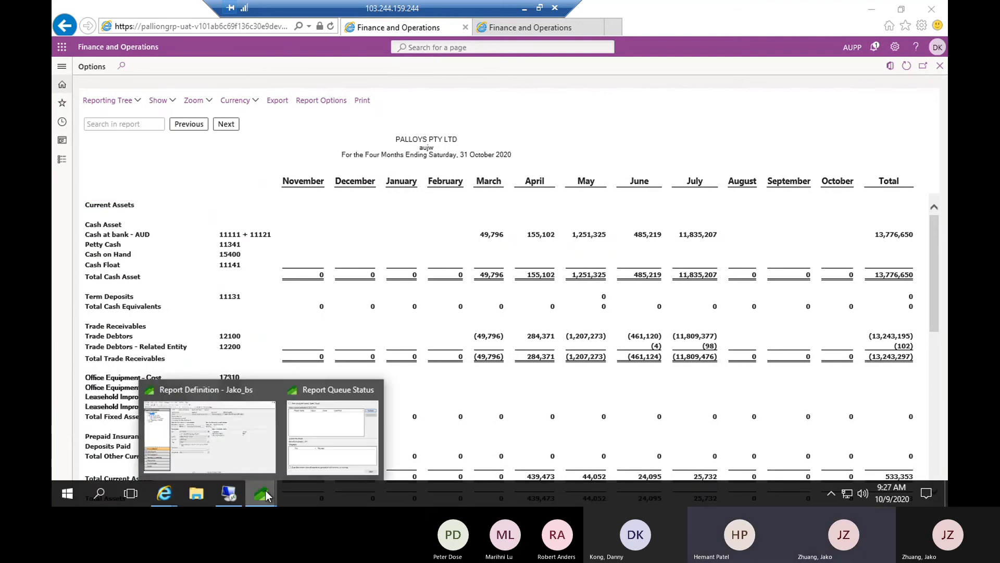
click(219, 424)
click(328, 74)
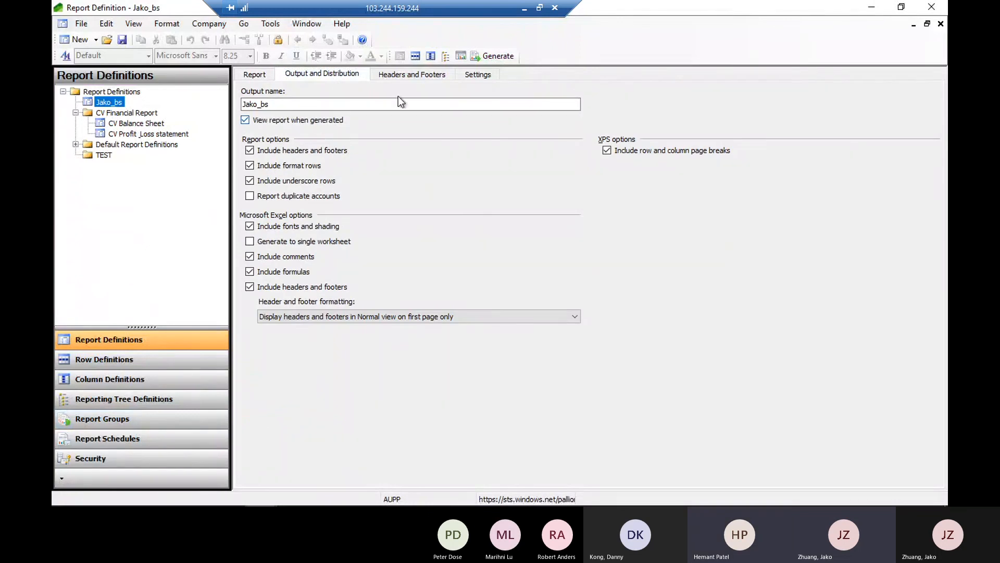
click(403, 74)
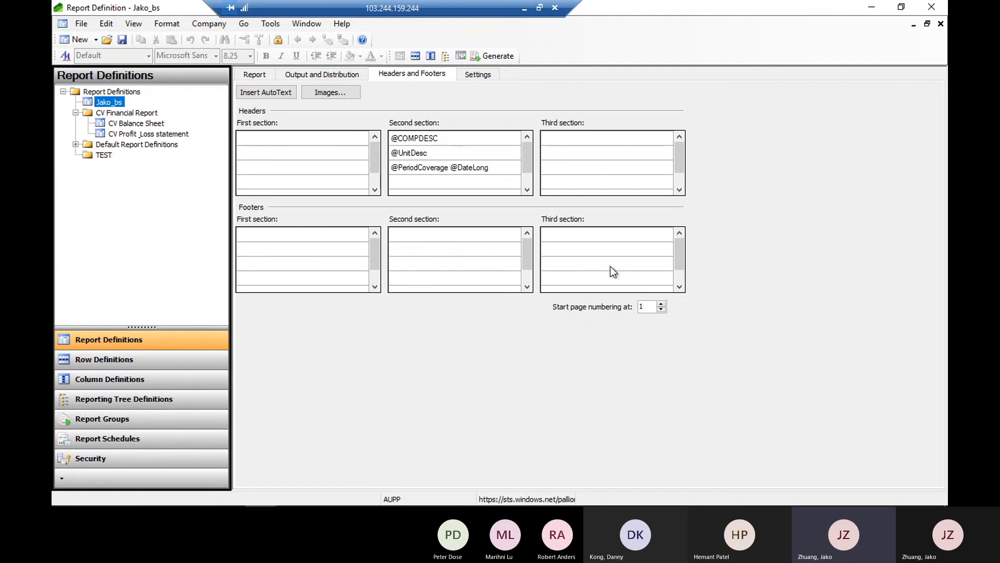
Review the AutoText header fields available for the company description line in the second header section without inserting any
click(428, 142)
click(427, 141)
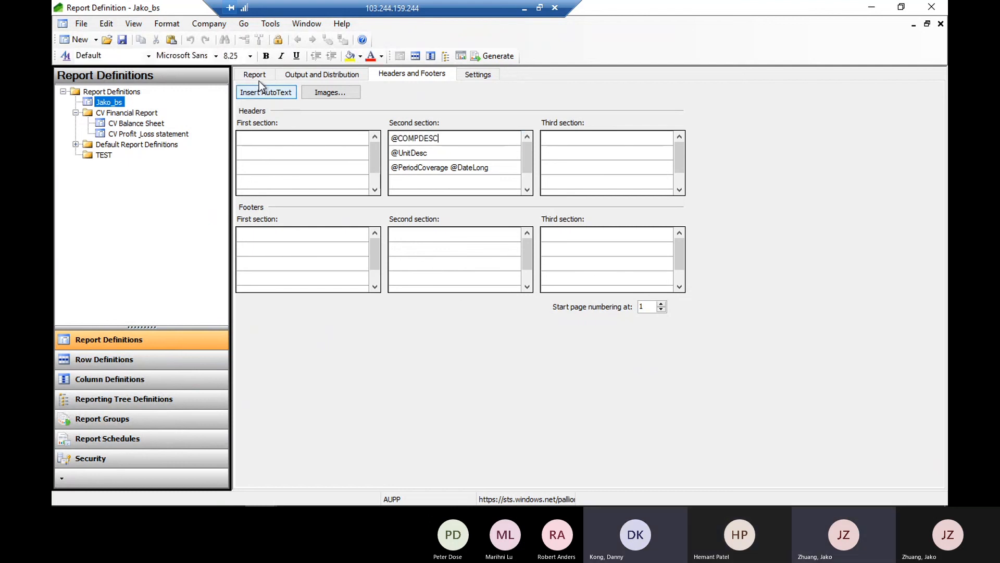
click(269, 91)
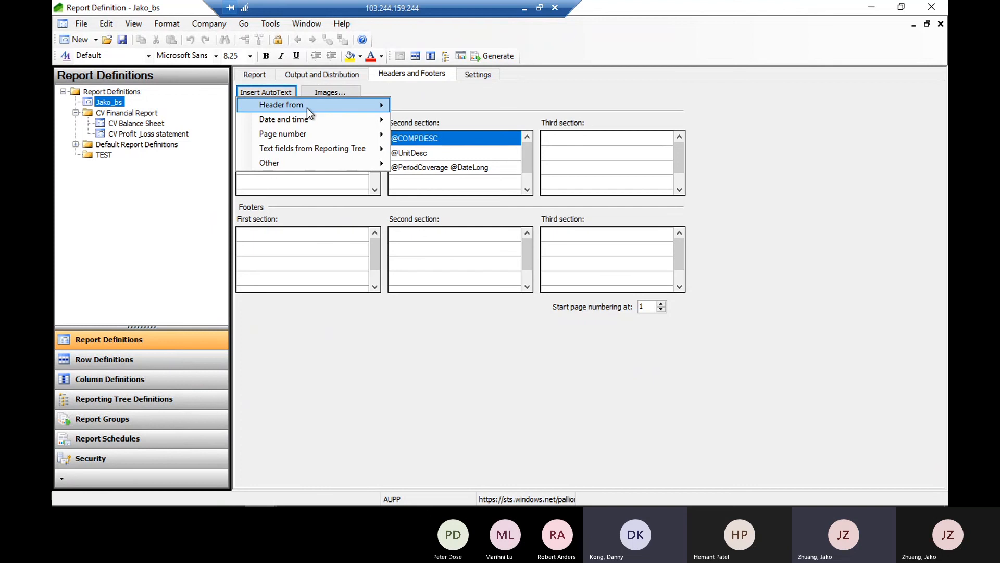
mouse_move(307, 108)
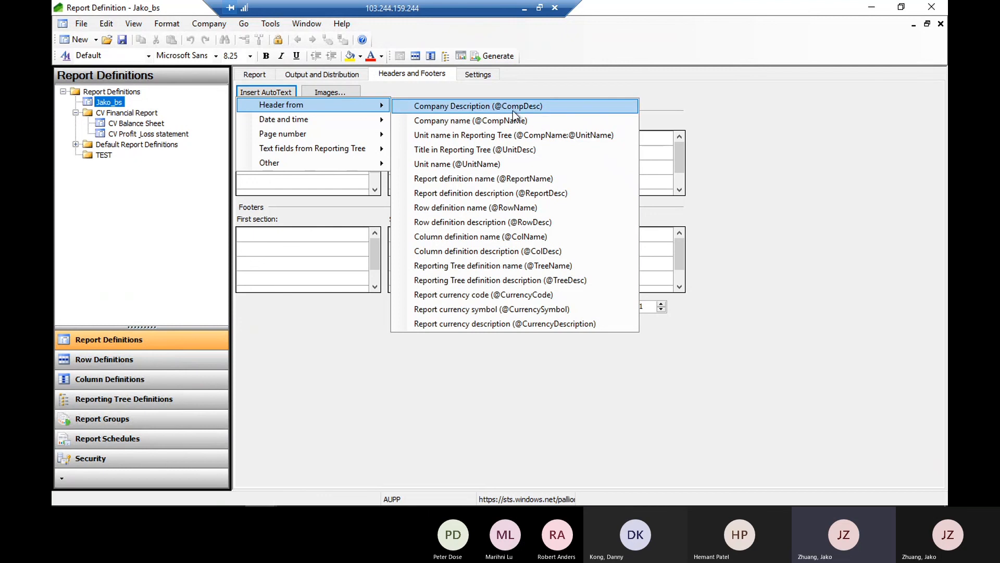
click(736, 126)
Enter TEST on the first line of the third header section in the Jako_bs report definition
click(439, 181)
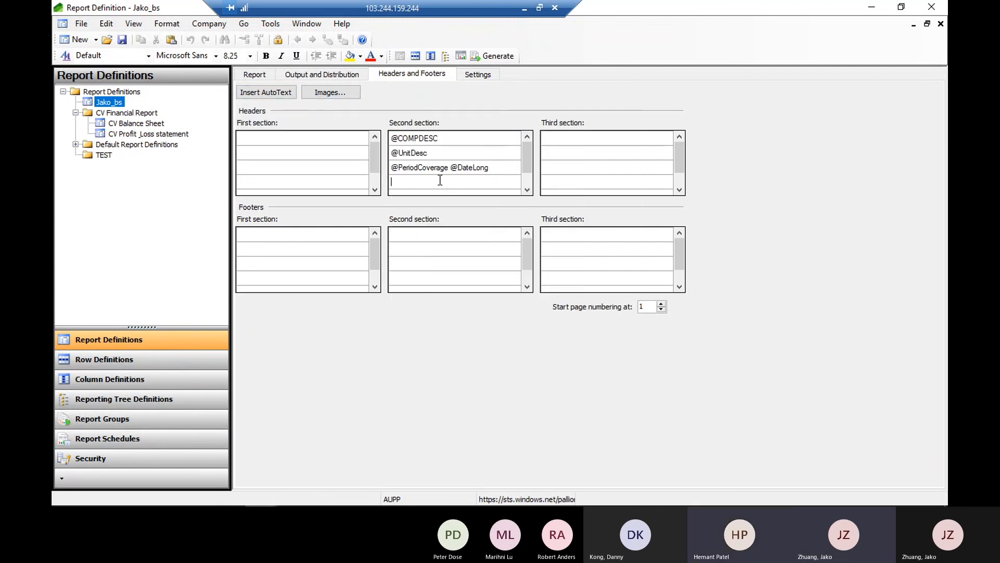
click(566, 138)
text(T4)
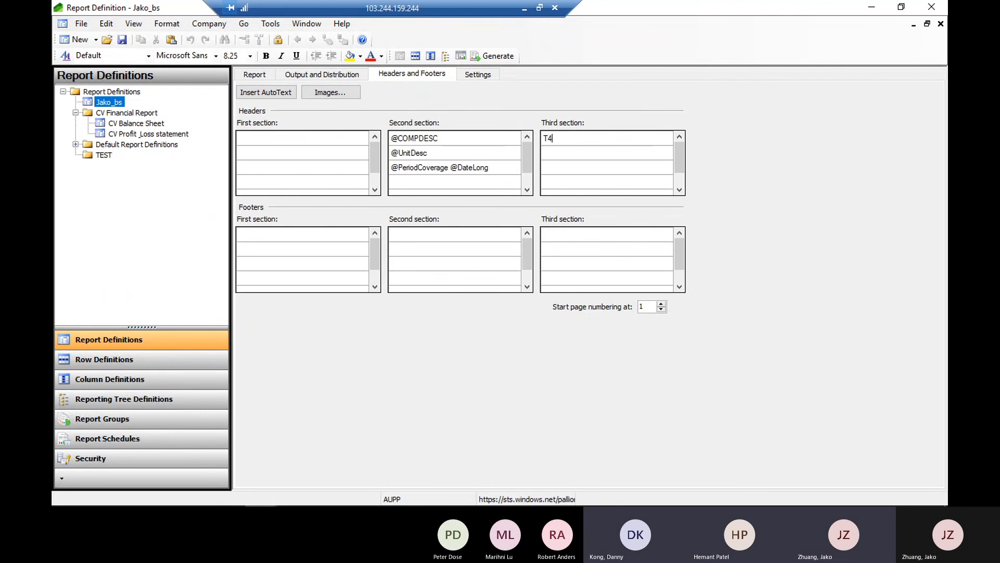
key(BackSpace)
text(EST)
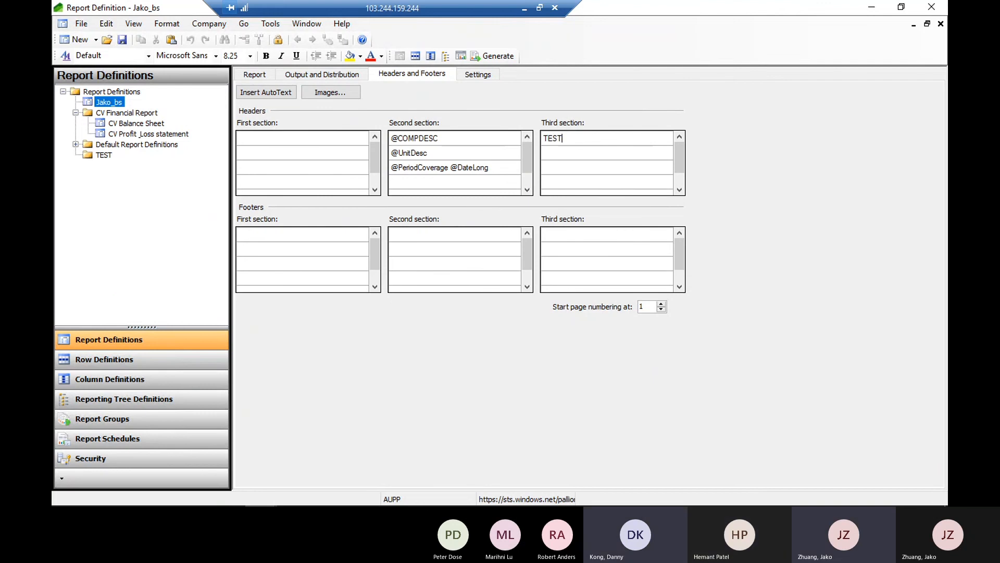
click(570, 152)
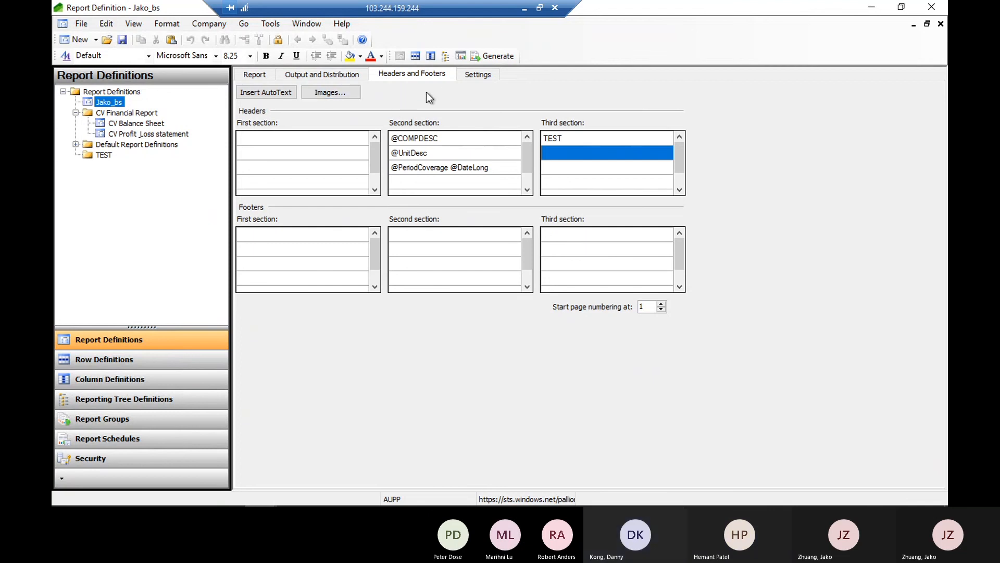
Return to the main report settings, switch to the generated aujw report in Finance and Operations, and pin its navigation pane open
click(259, 73)
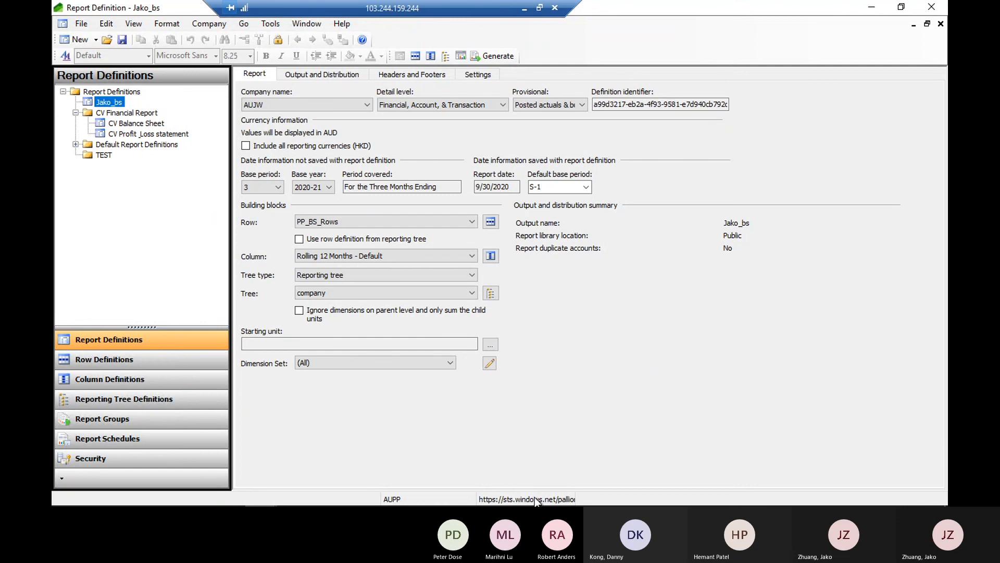
mouse_move(232, 503)
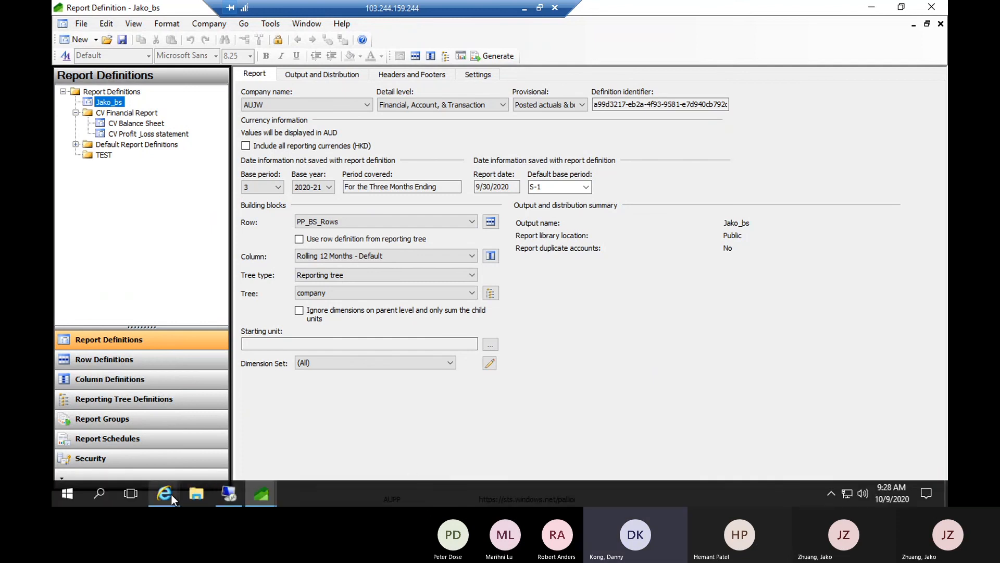
mouse_move(171, 495)
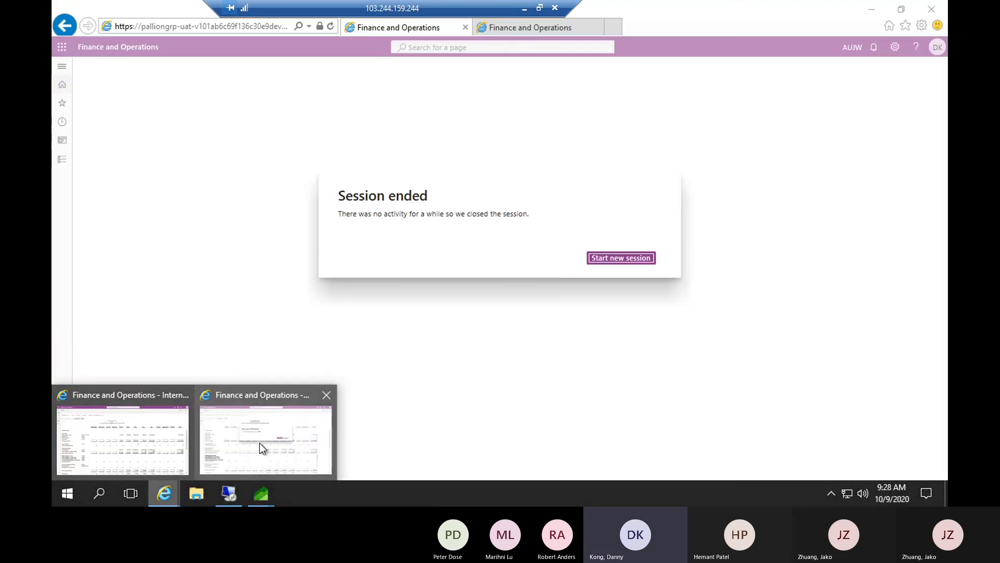
click(260, 442)
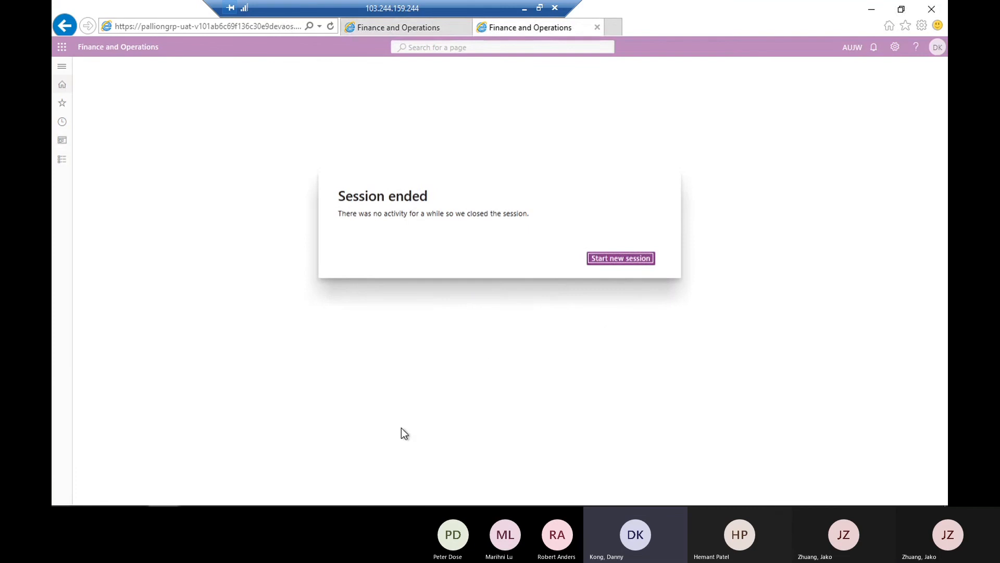
mouse_move(197, 503)
mouse_move(163, 486)
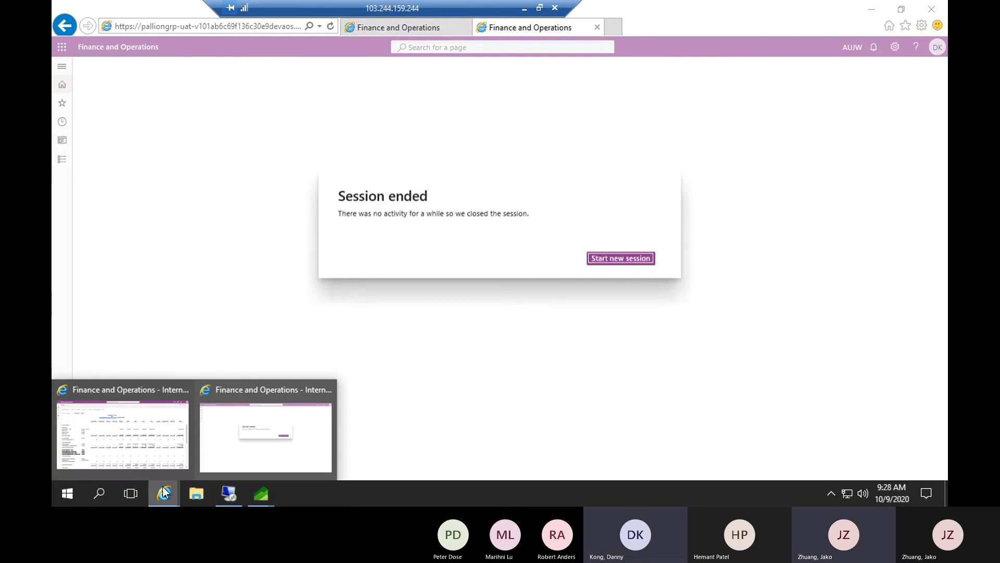
click(147, 453)
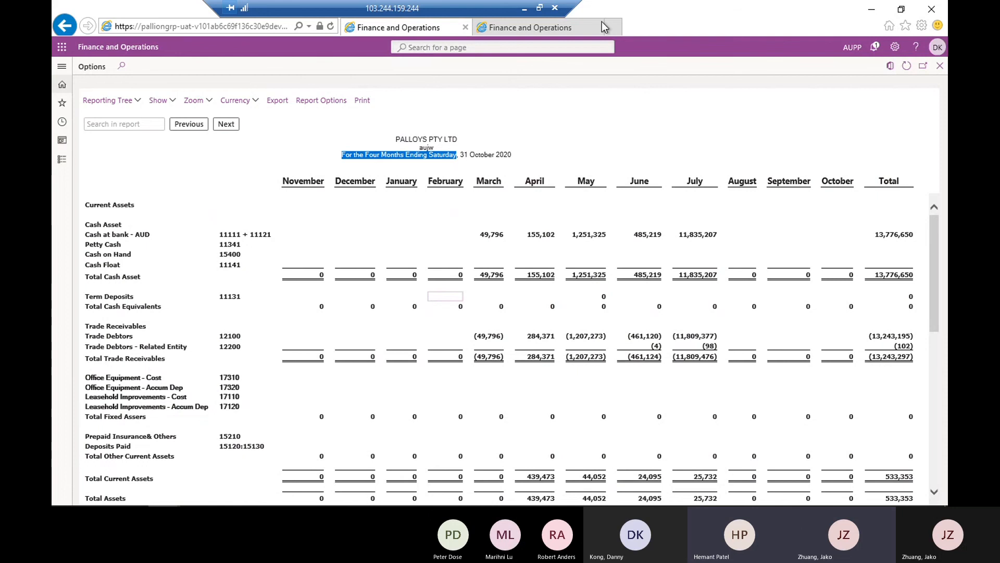
mouse_move(337, 497)
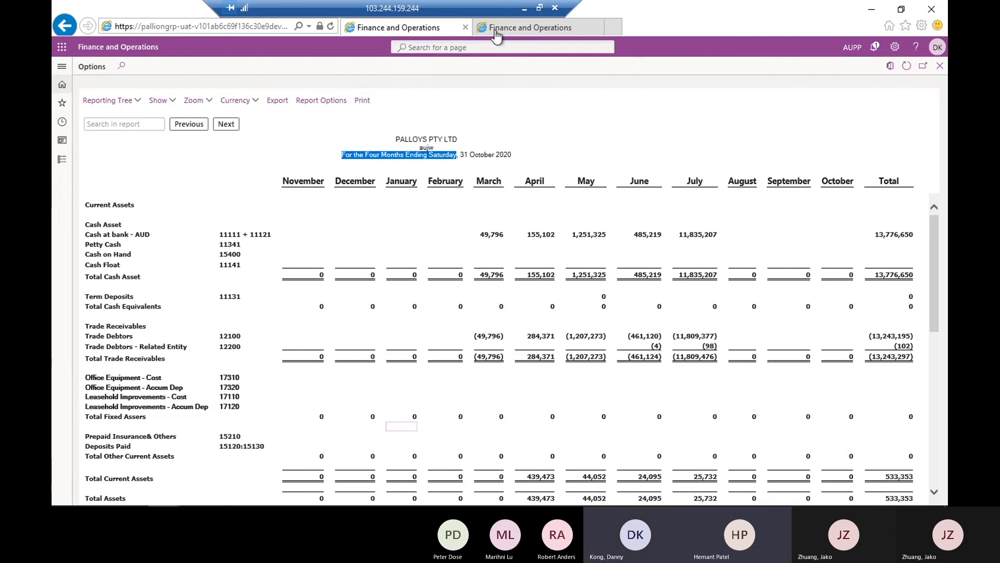
click(62, 69)
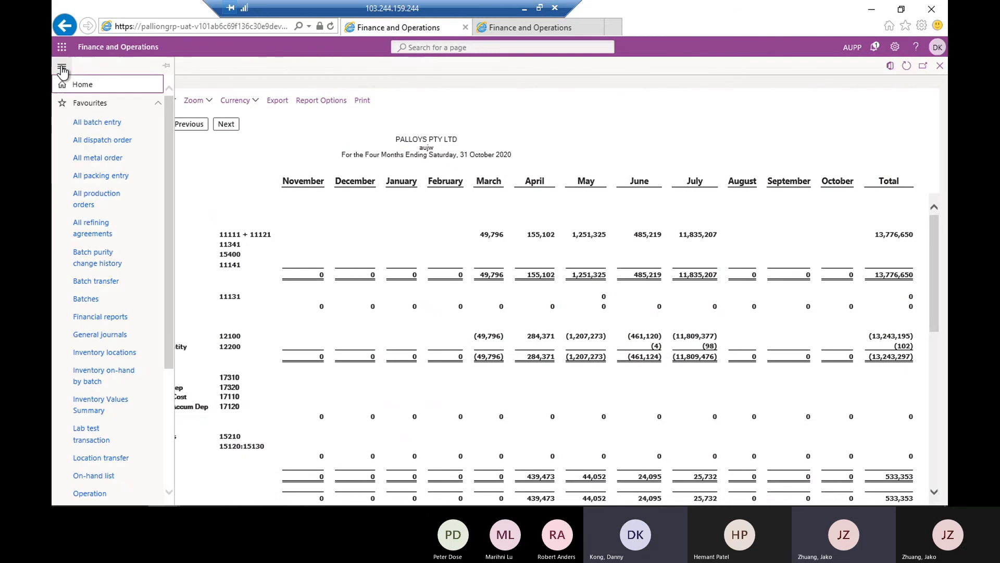
click(166, 66)
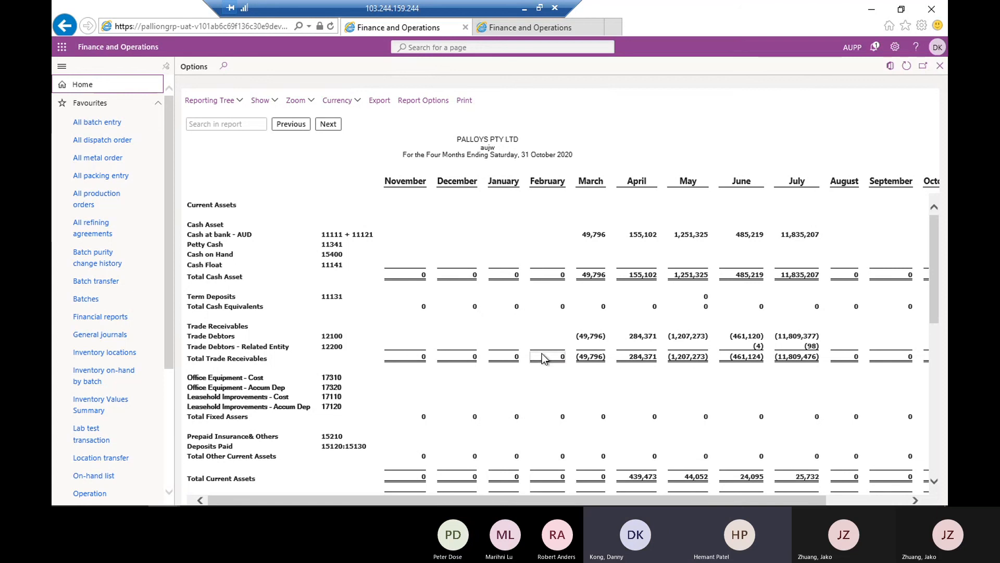
Switch back to Report Designer and start a new report definition, saving the changes to Jako_bs
mouse_move(483, 500)
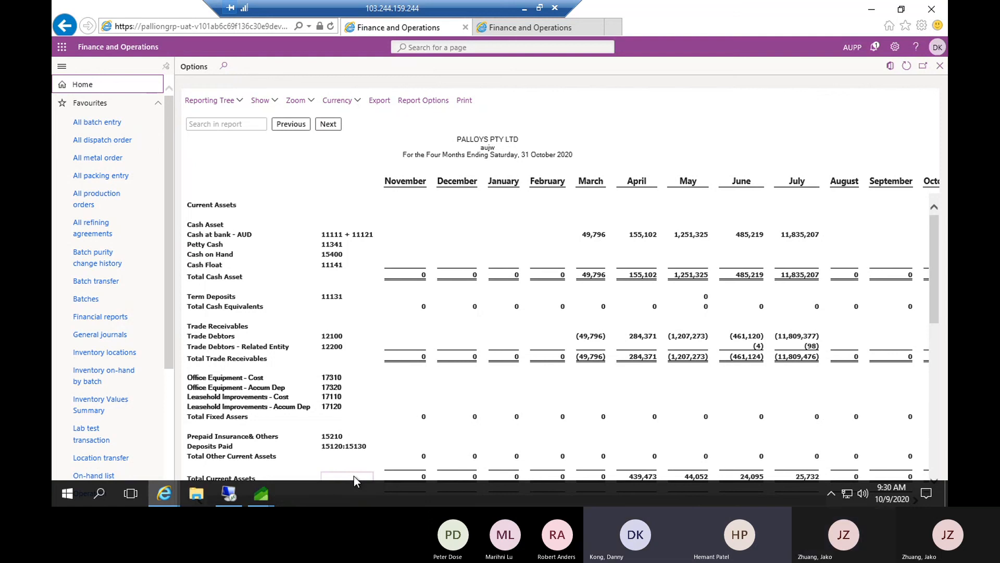
mouse_move(270, 492)
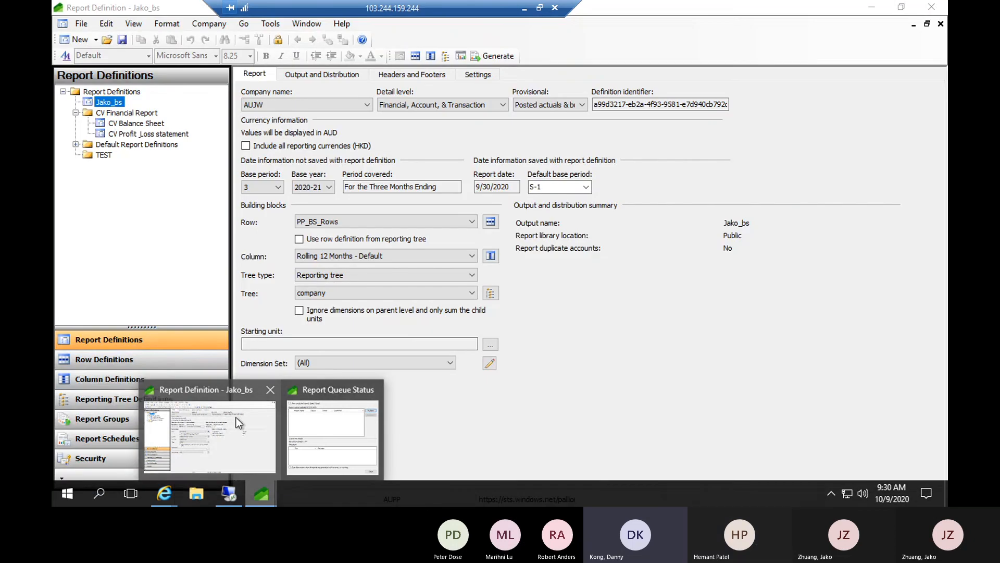
click(236, 417)
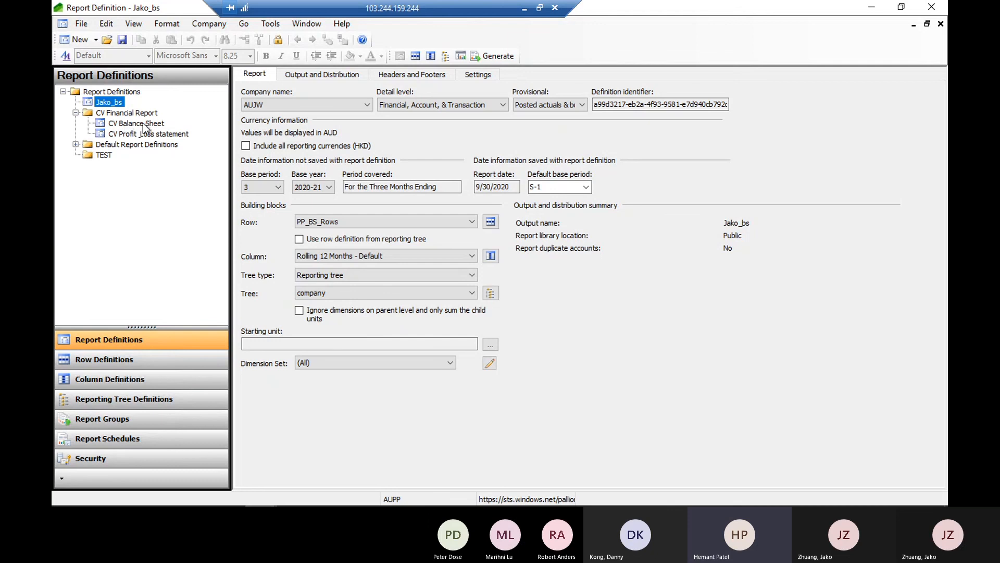
click(128, 125)
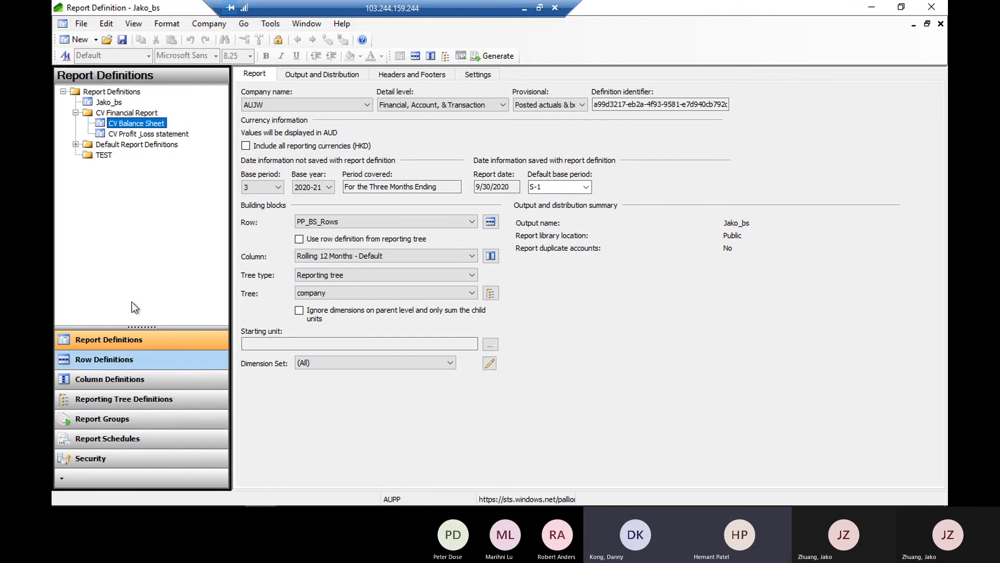
click(76, 39)
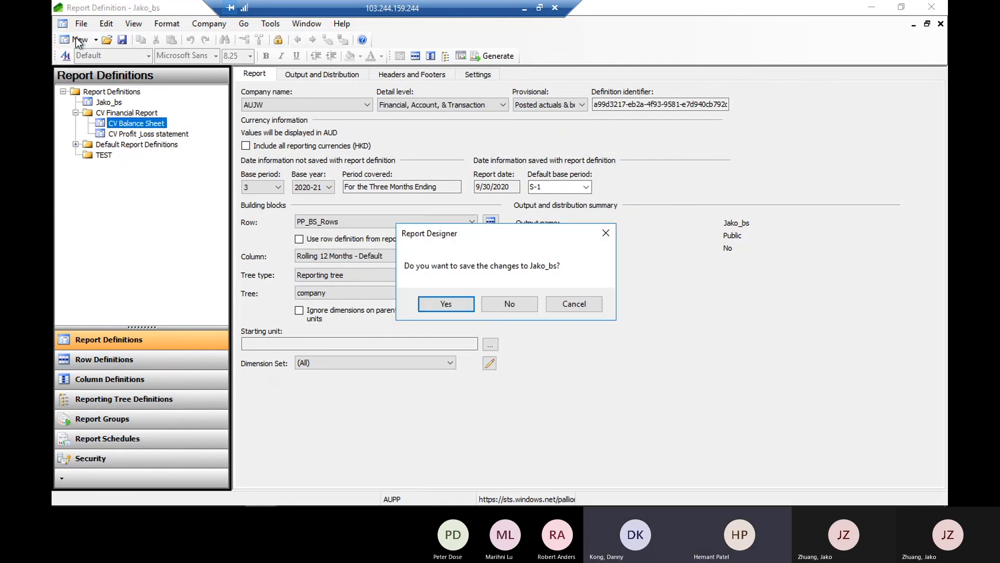
click(451, 307)
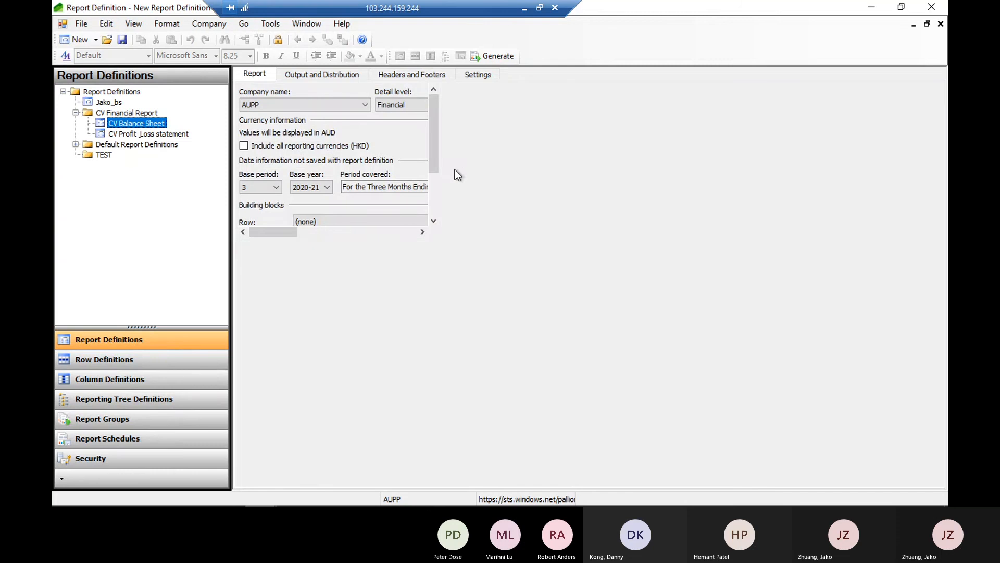
Set the new report's row definition to PP_BS_Rows and its column definition to 12 Month Periodic Trend - Default
click(472, 222)
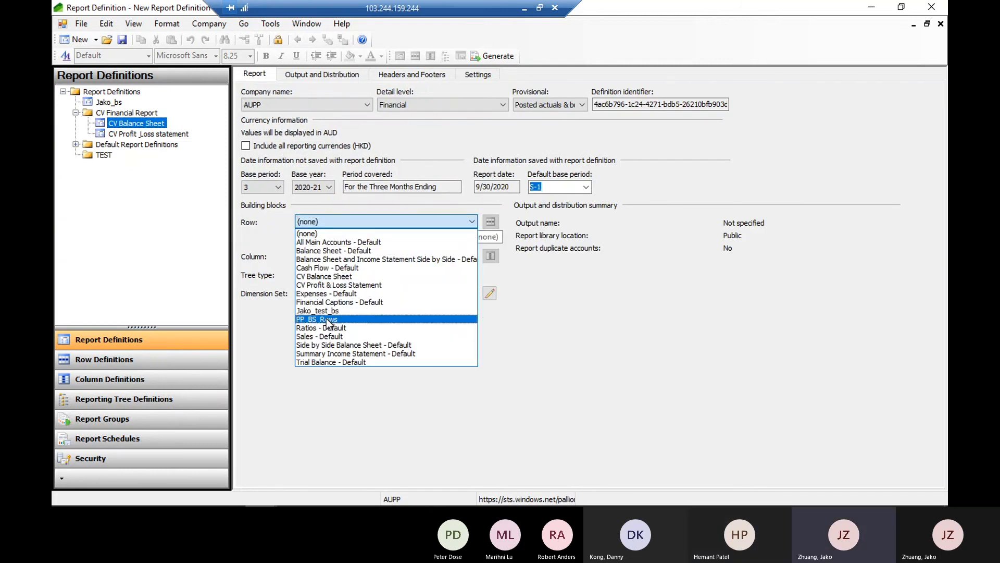
click(327, 319)
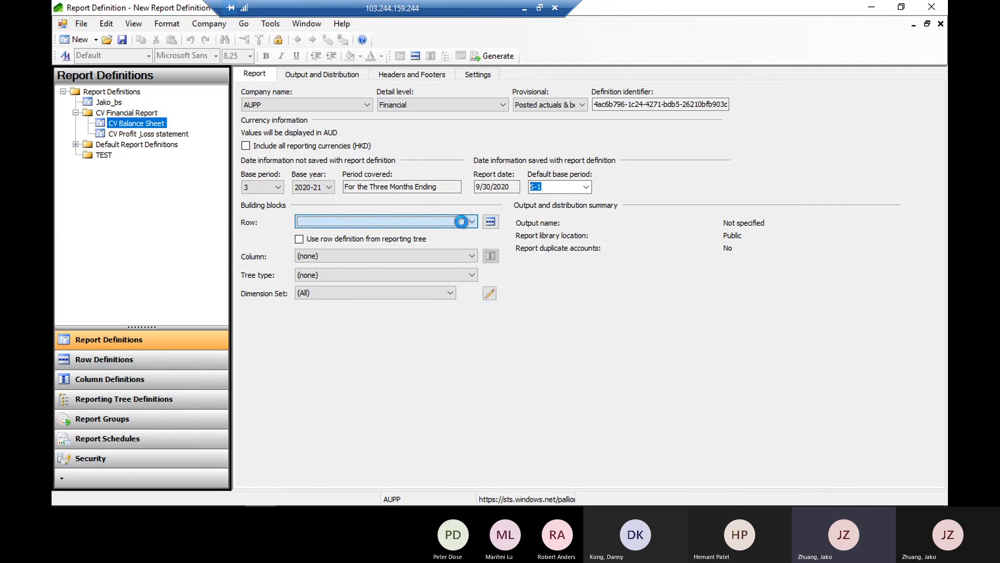
click(320, 320)
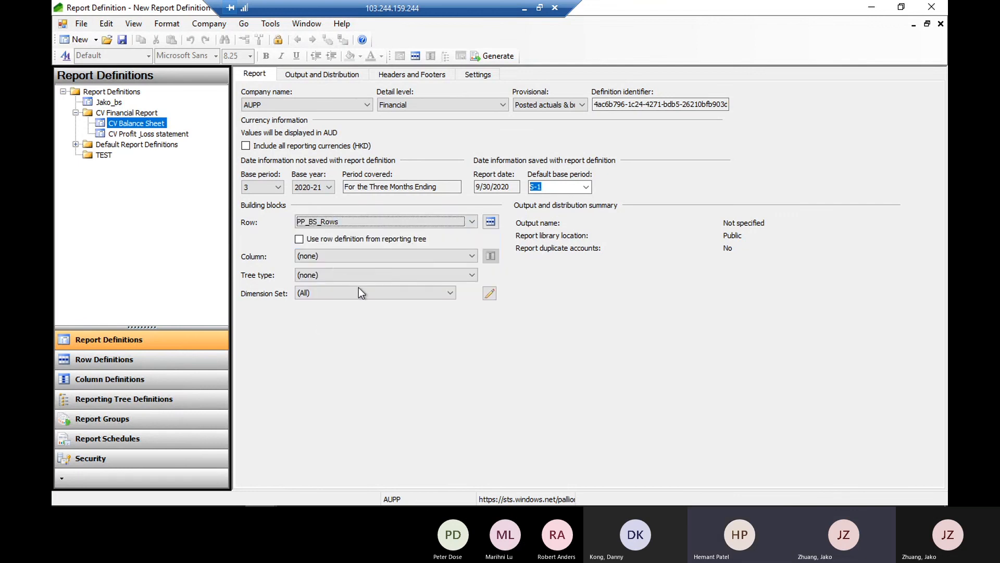
click(336, 257)
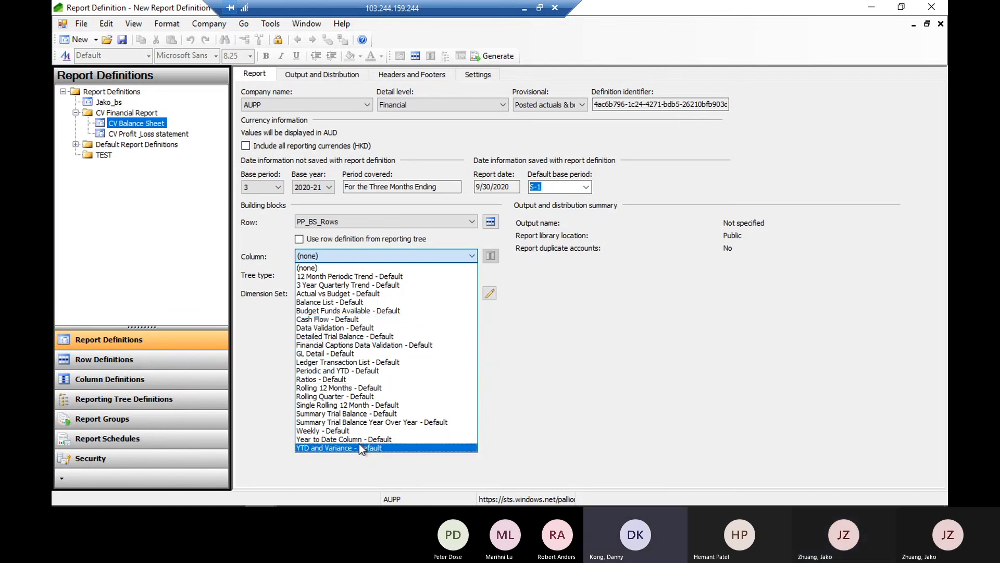
click(361, 277)
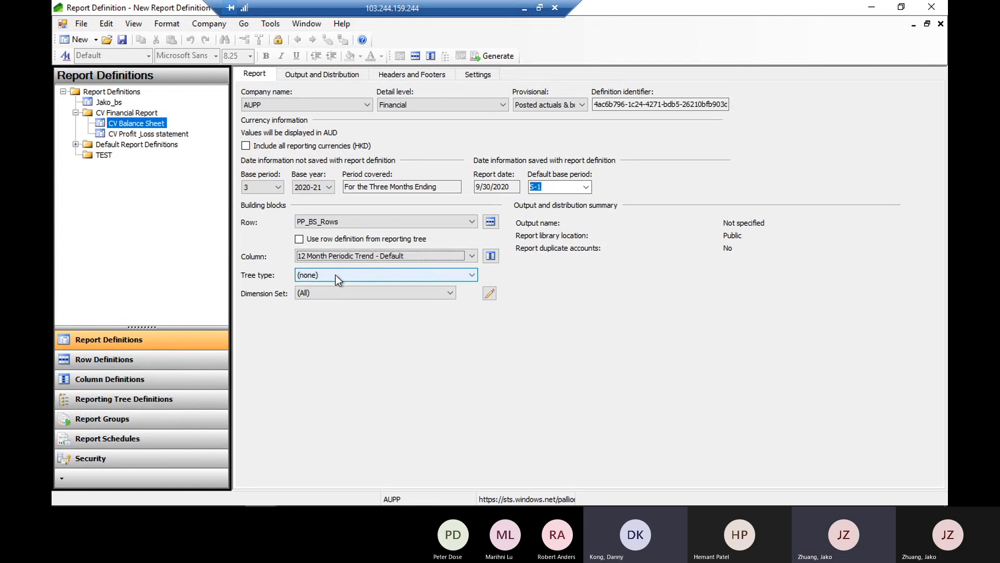
Set the new report's tree type to Reporting tree and choose the company tree
click(336, 274)
click(319, 291)
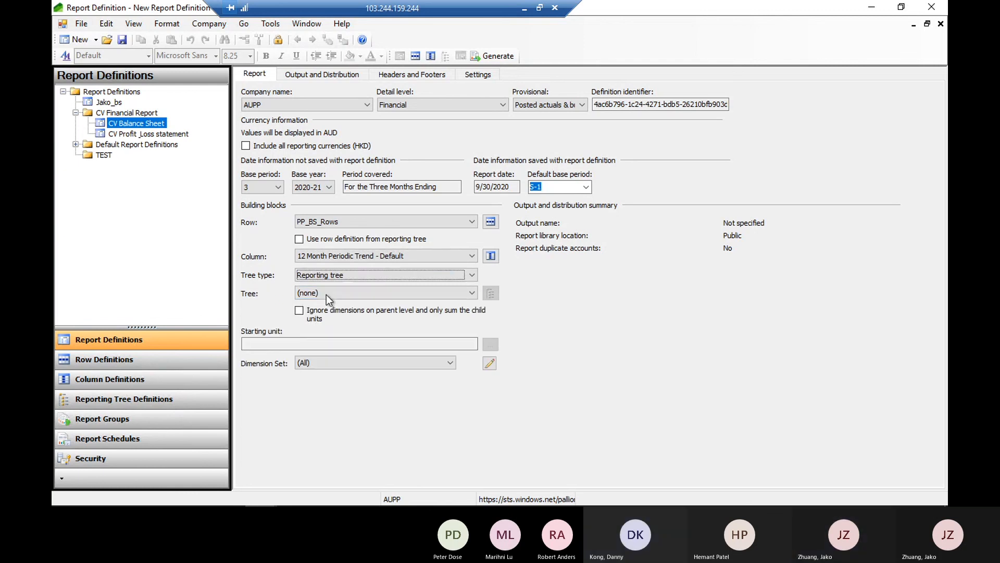
click(326, 294)
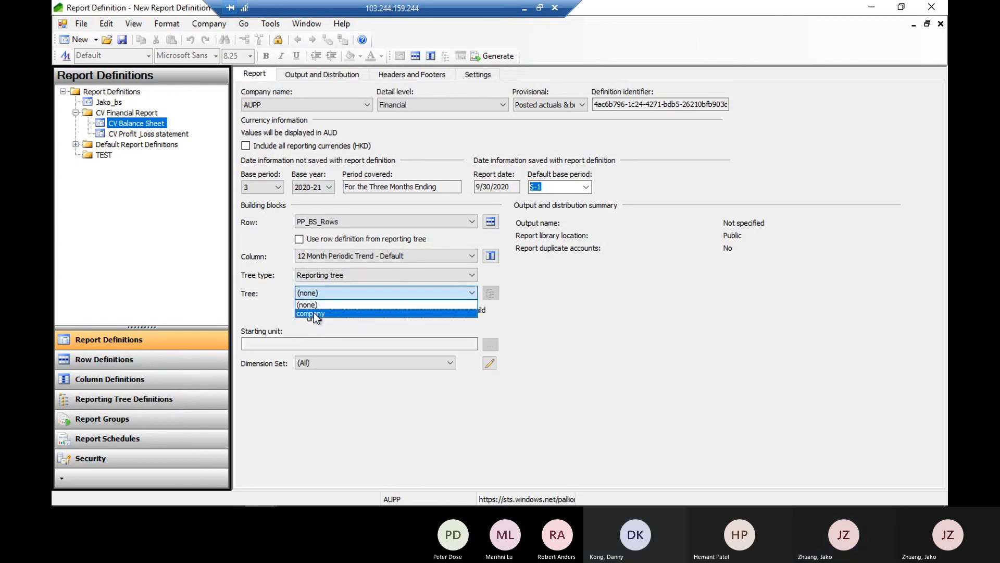
click(313, 313)
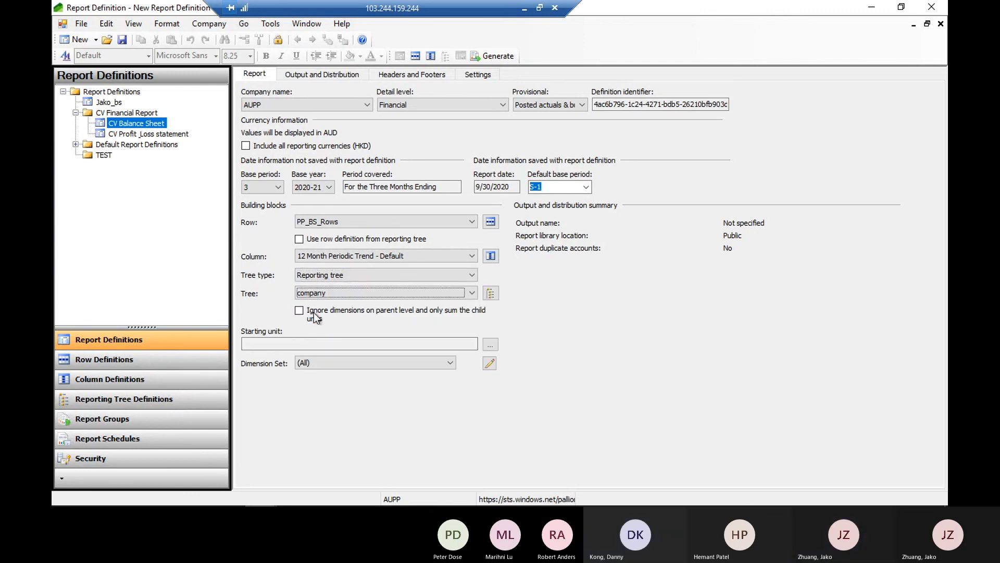
Save the new report definition as PP_BS_Example with the same text as its description, and select it in the definitions list
click(123, 40)
text(pp)
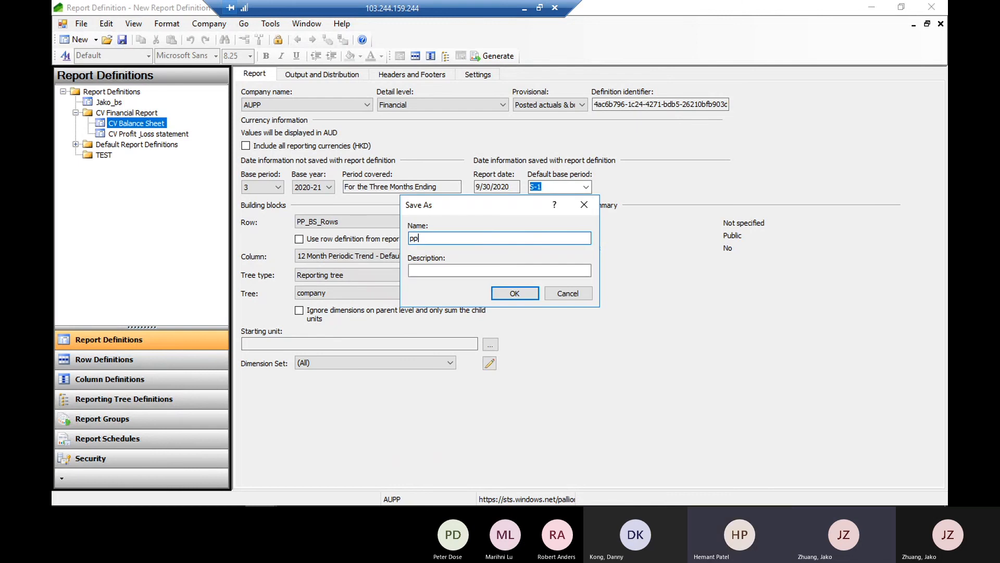
key(BackSpace)
key(BackSpace)
text(PP_)
key(BackSpace)
text(_B)
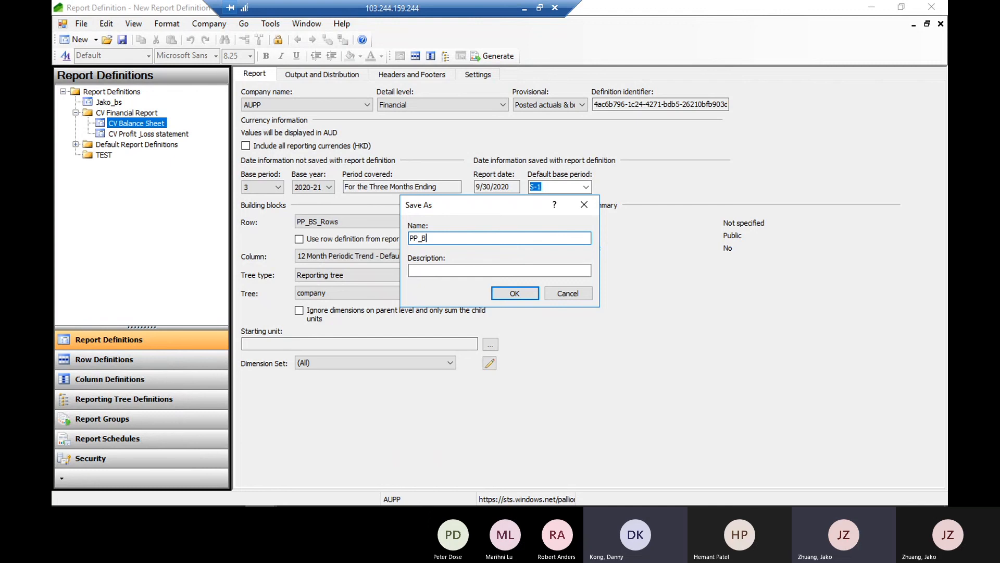
text(S_Example)
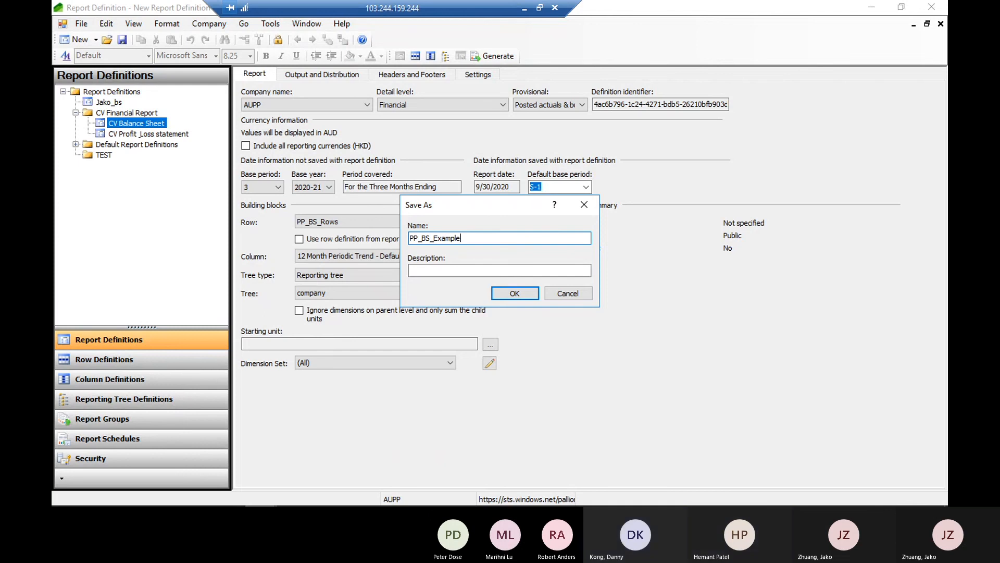
drag(483, 241, 360, 245)
key(ctrl+c)
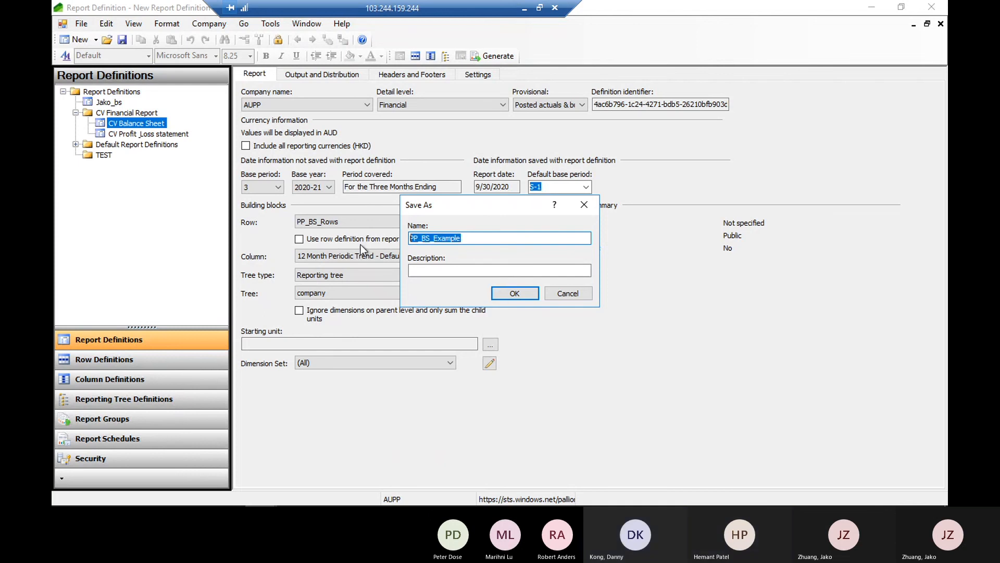
click(440, 268)
key(ctrl+v)
click(512, 294)
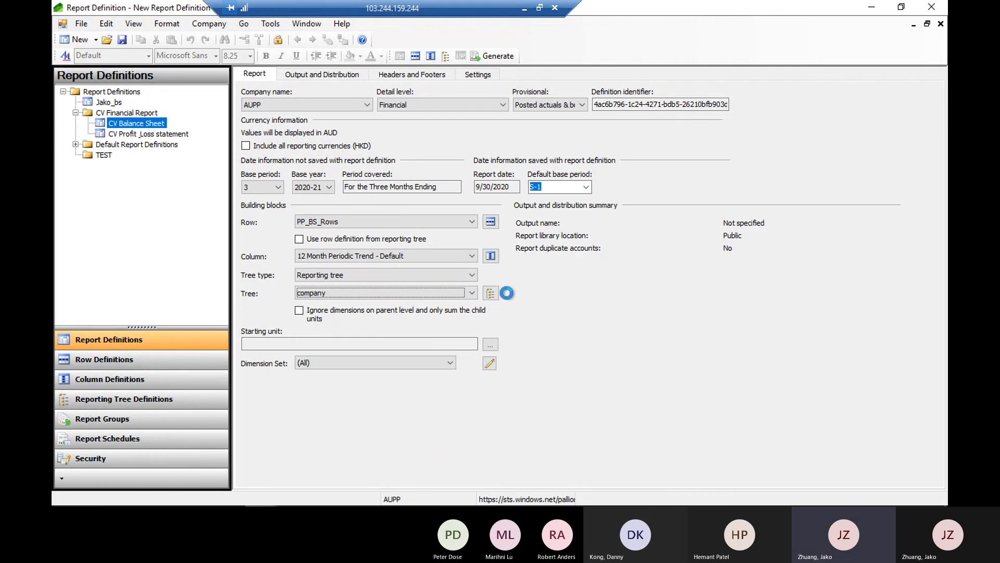
click(120, 113)
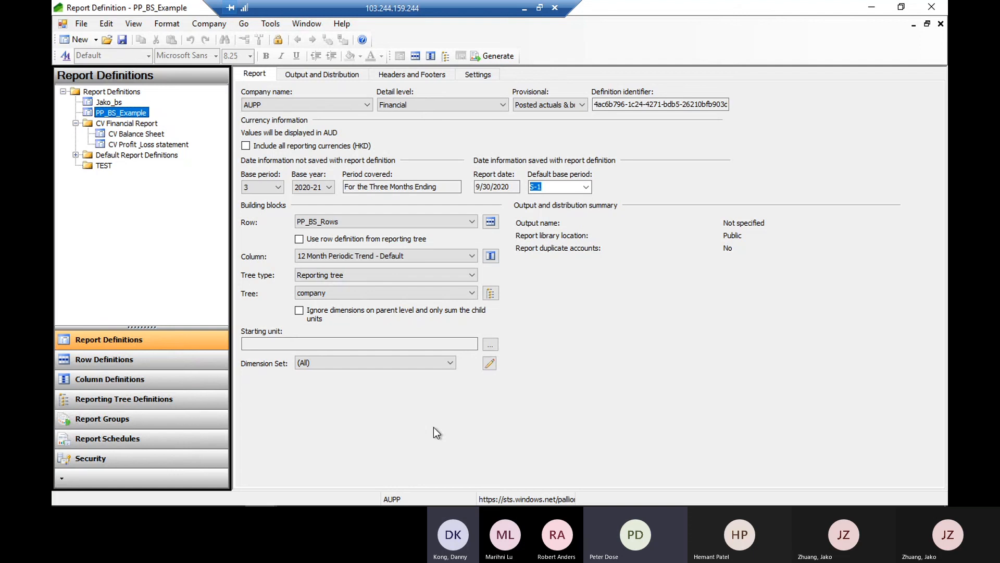
Expand the Default Report Definitions folder, select Cash Flow - Default and widen the navigation pane to show the full report names
mouse_move(428, 504)
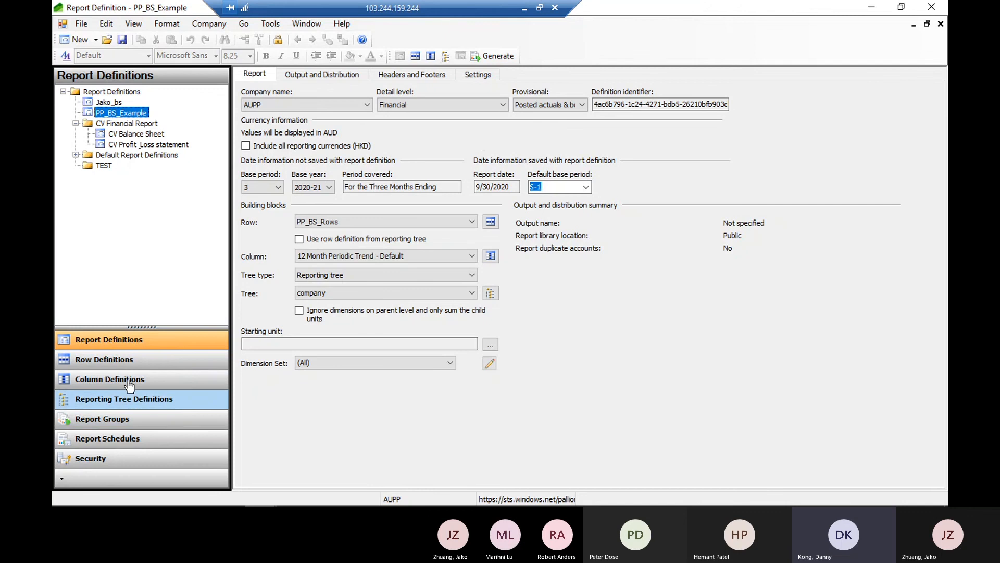
click(491, 17)
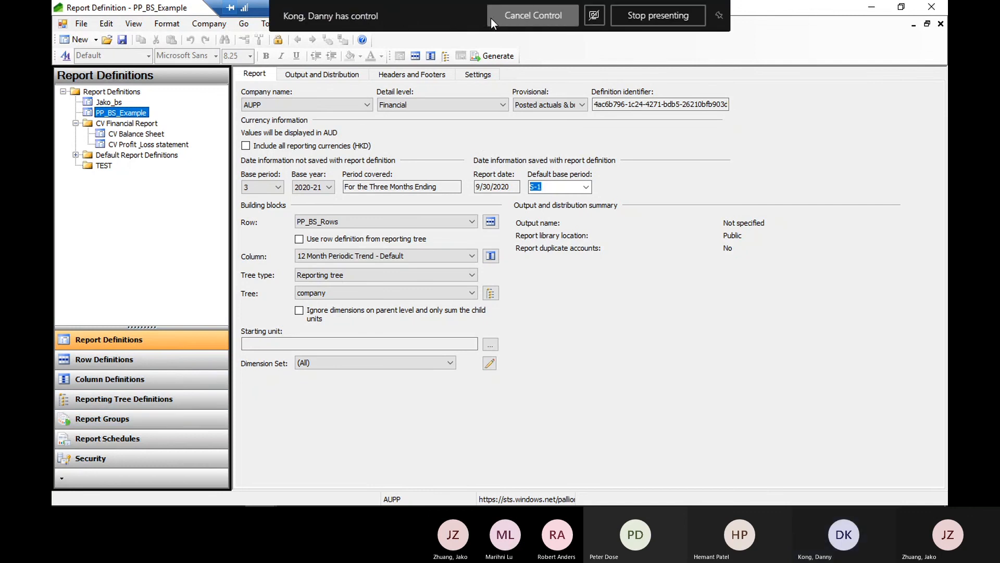
click(77, 155)
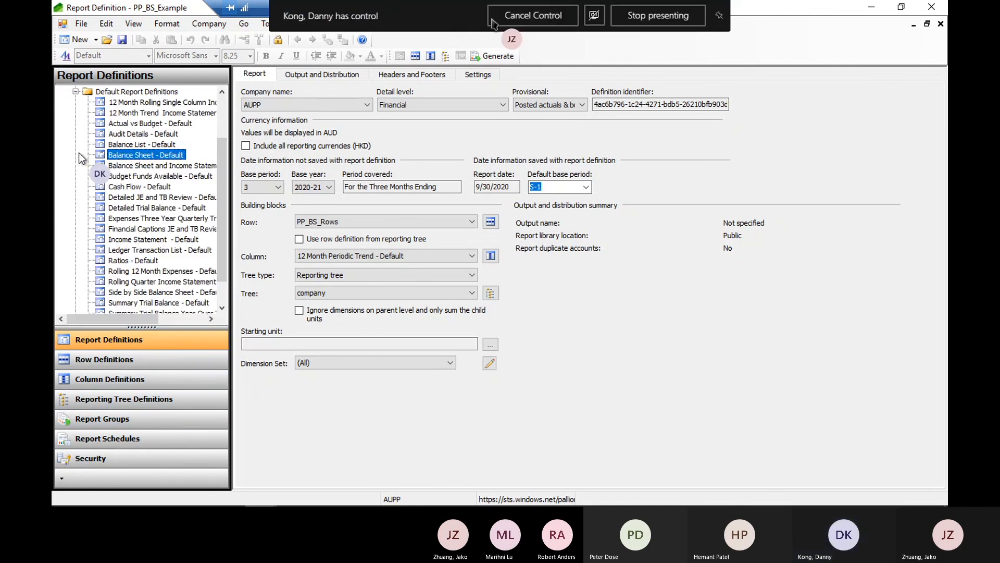
click(152, 187)
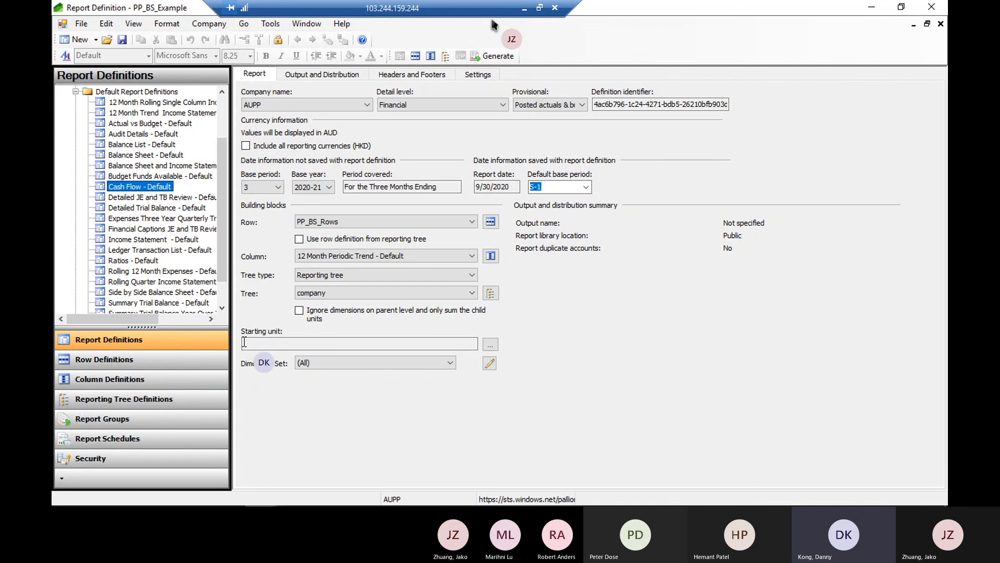
click(244, 341)
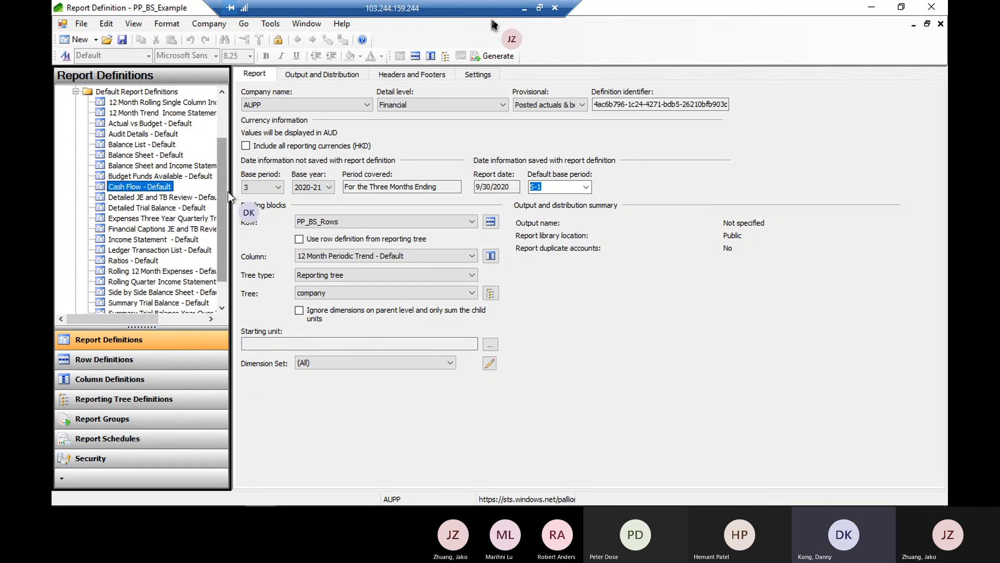
drag(230, 191, 303, 191)
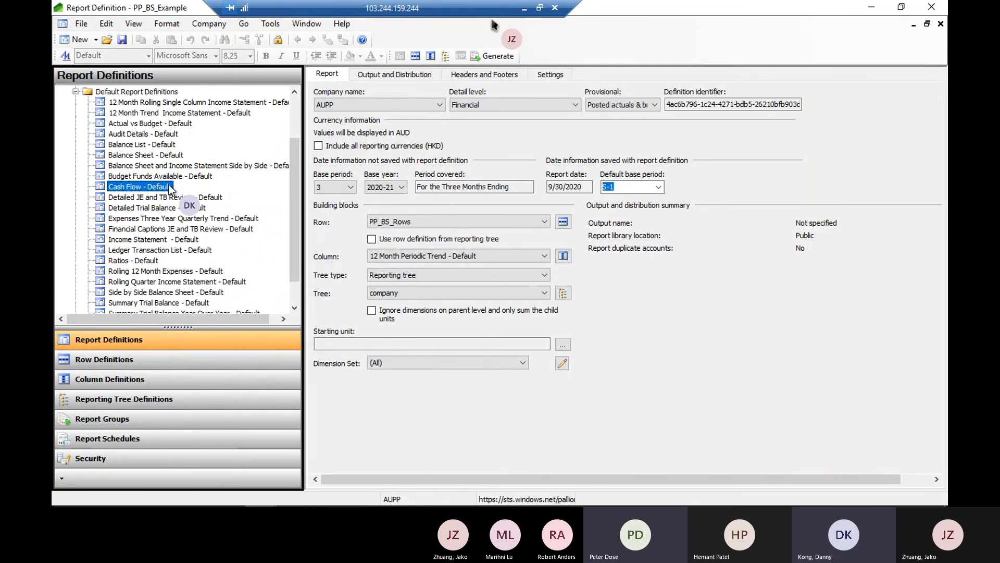
scroll(170, 191, up, 2)
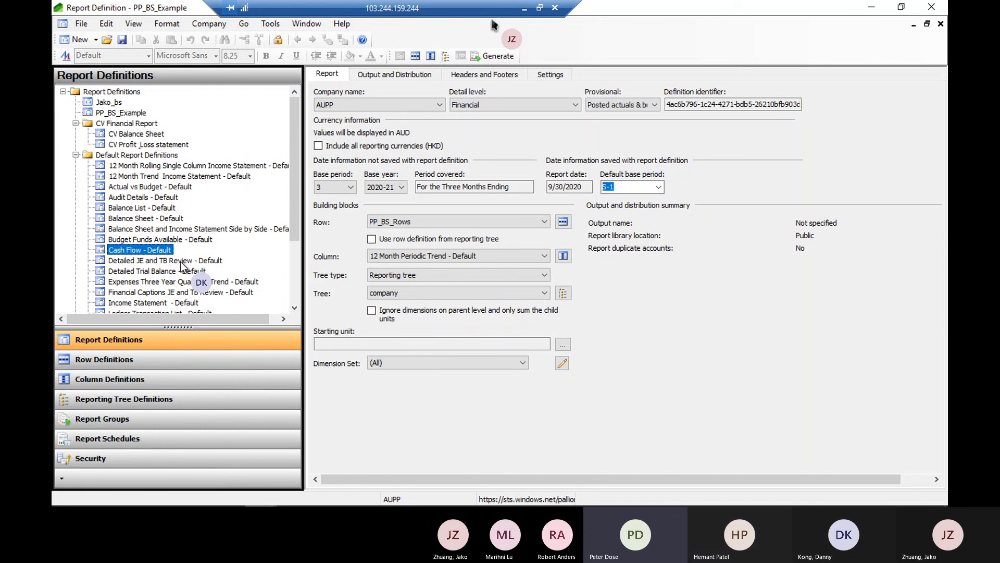
Open the Cash Flow - Default report definition, then its linked row definition, and examine the rows and their financial dimension links
double_click(134, 250)
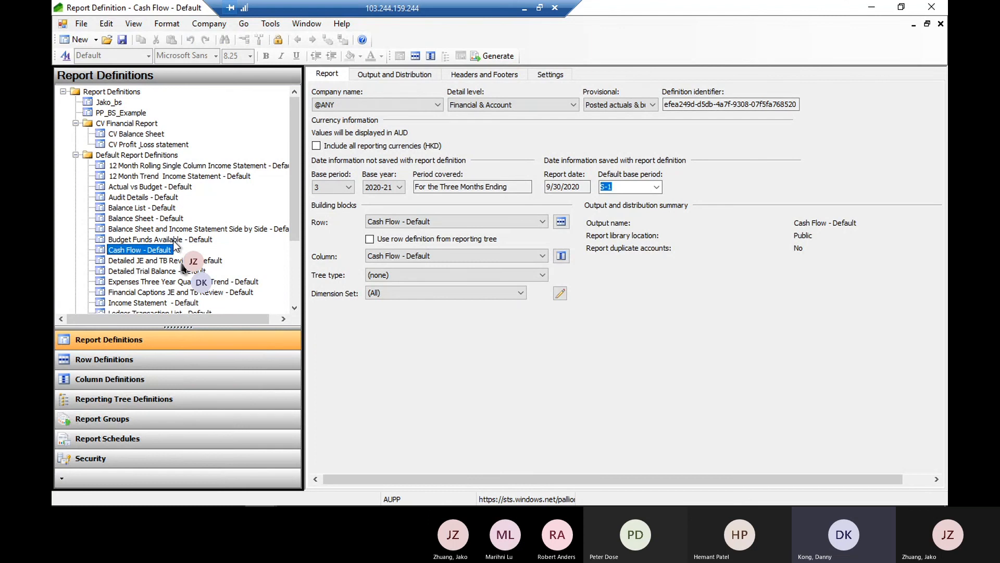
click(563, 221)
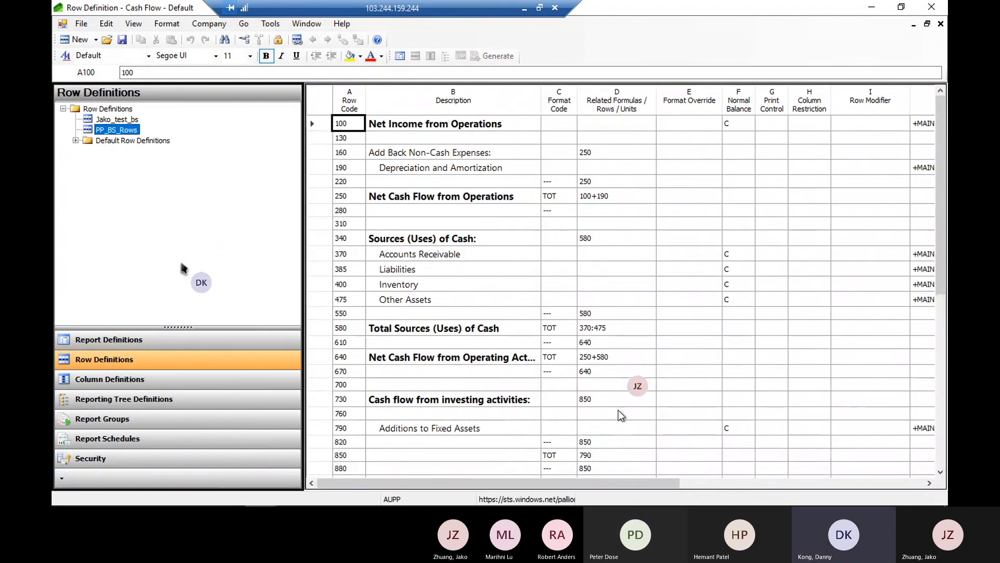
drag(610, 483, 562, 484)
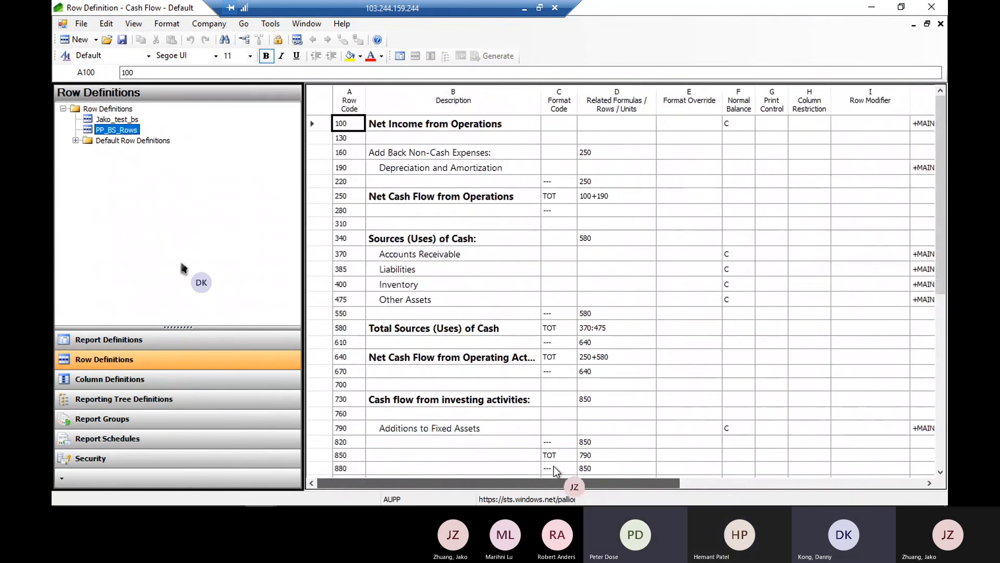
drag(582, 472, 781, 479)
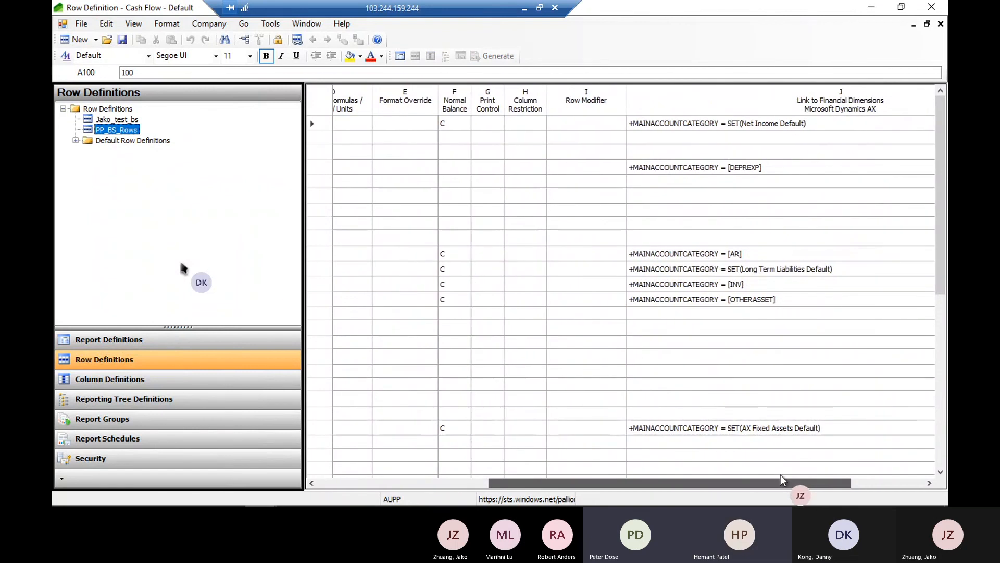
drag(782, 478, 588, 475)
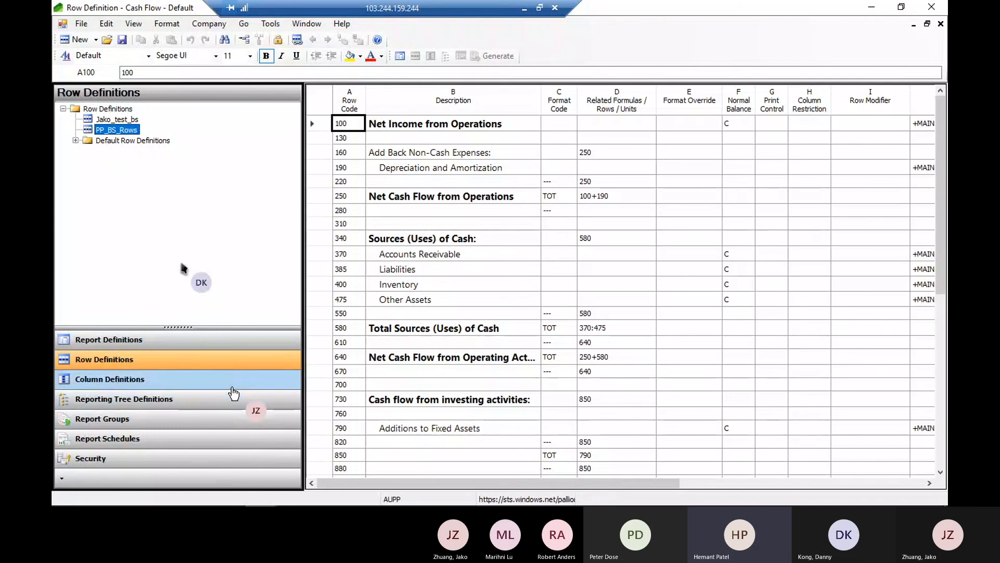
Return to the Cash Flow - Default report definition and open its linked column definition
click(127, 341)
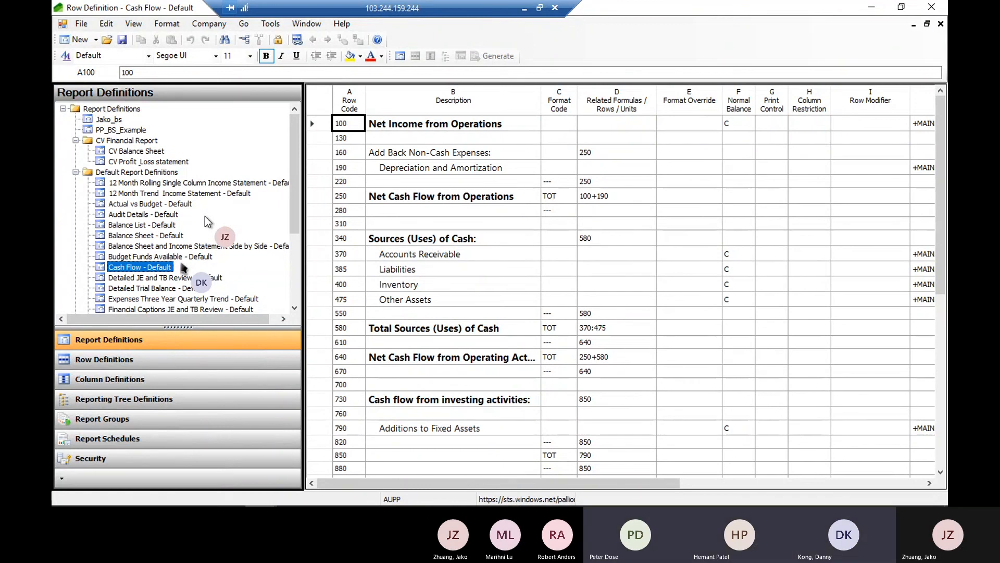
double_click(148, 266)
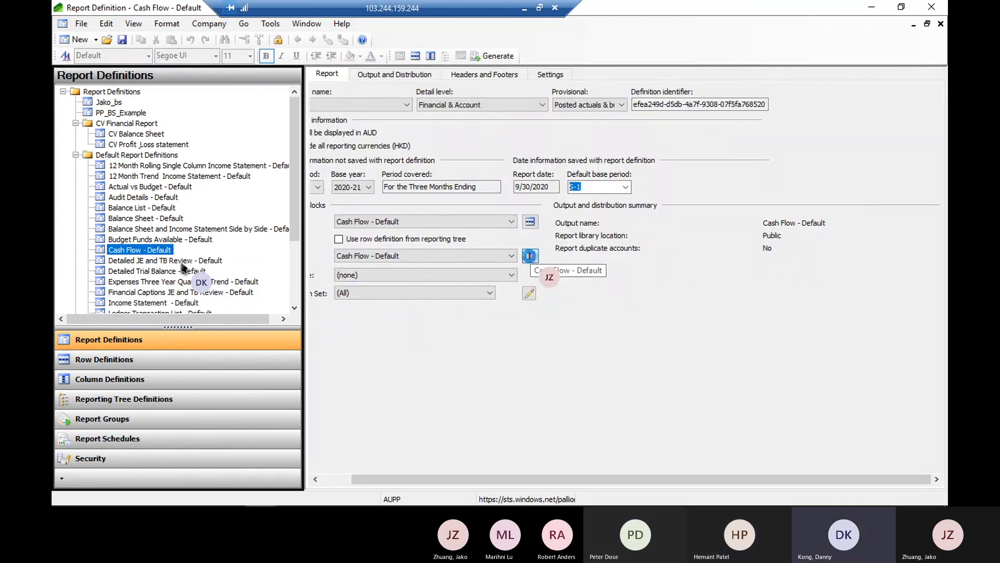
click(530, 255)
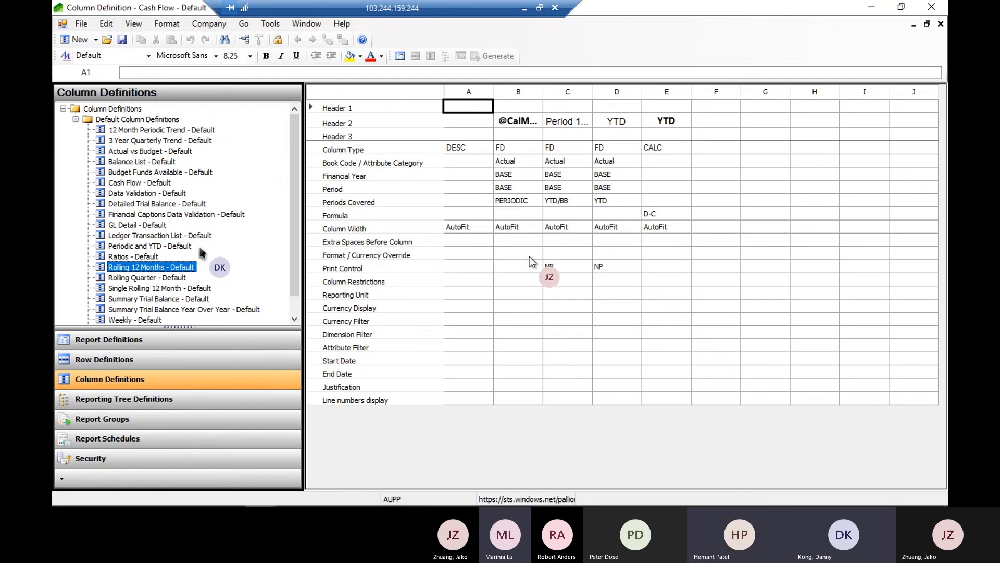
Restore the remote desktop session to a smaller window and hang up the Teams call
click(539, 7)
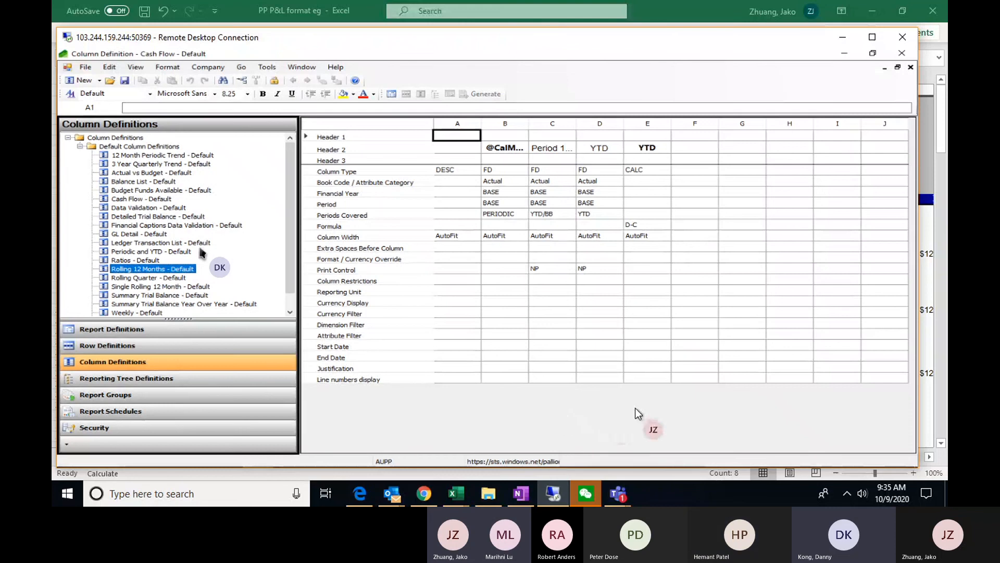
mouse_move(629, 495)
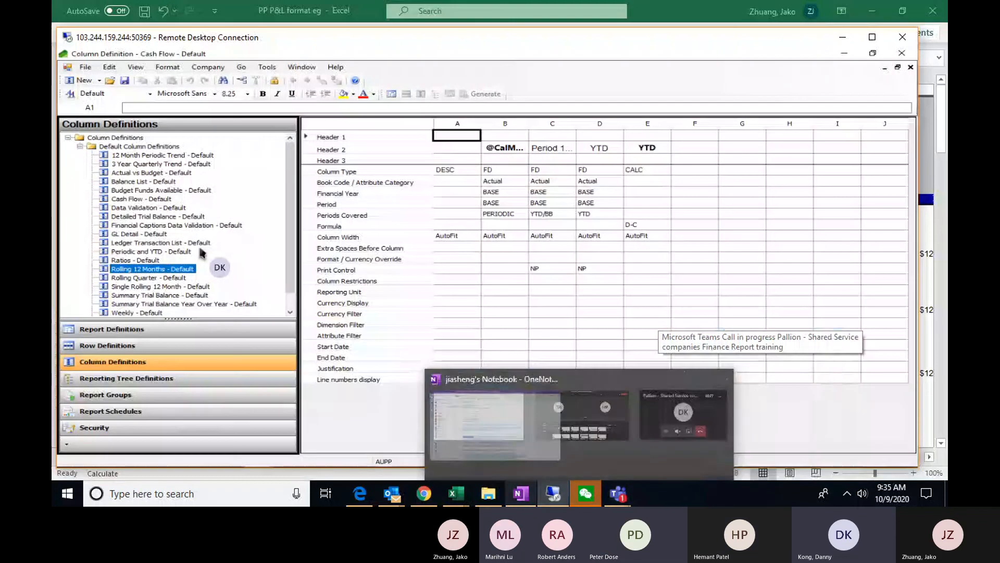
mouse_move(554, 497)
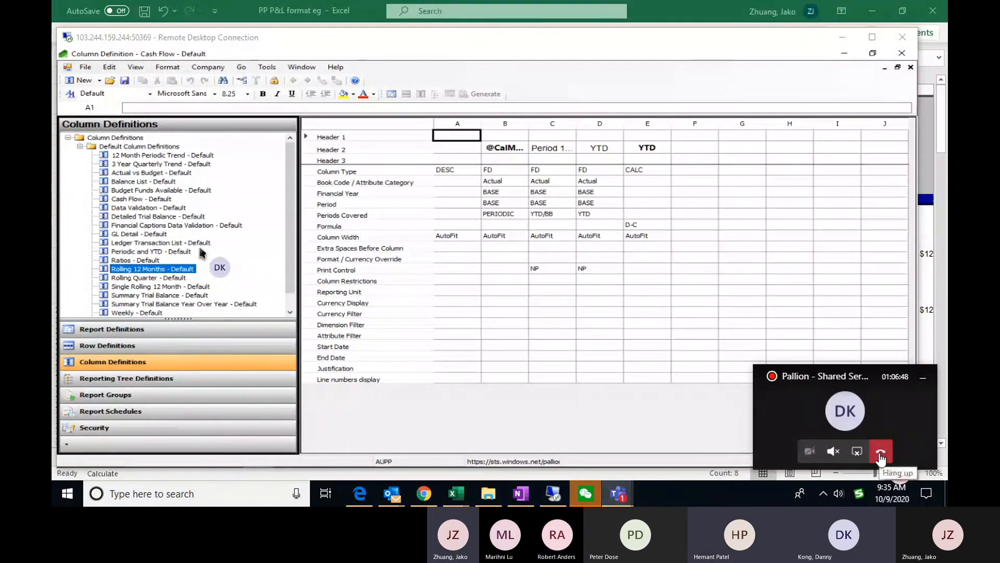
click(880, 454)
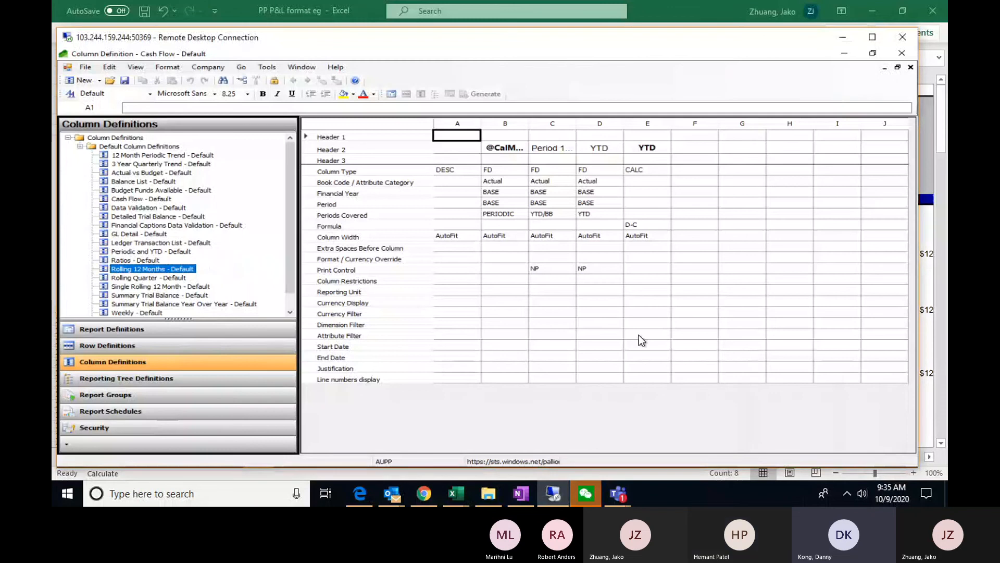